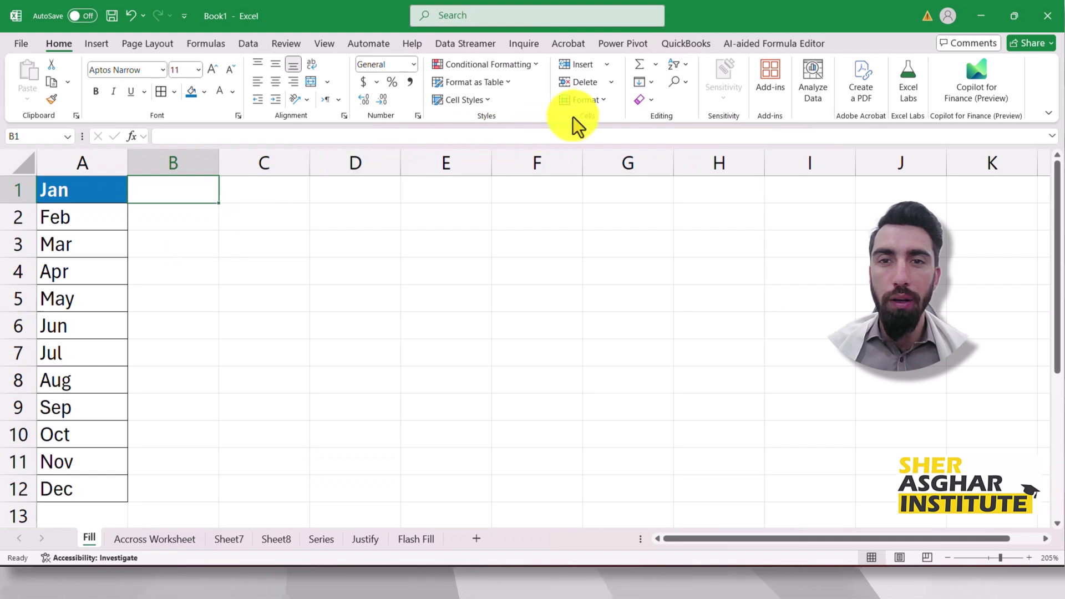
click(643, 83)
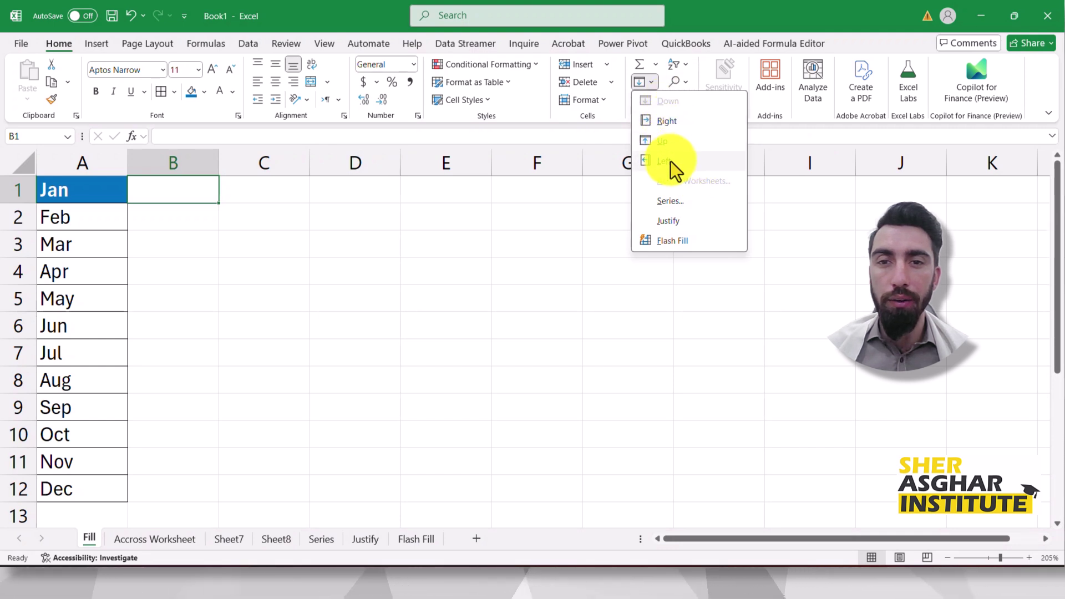
click(340, 277)
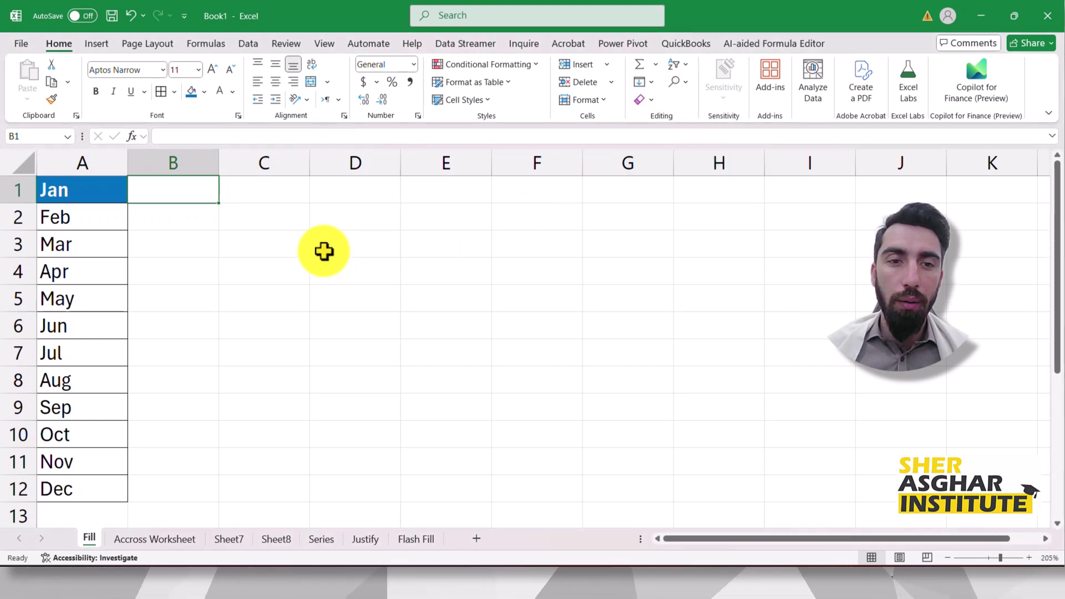
click(357, 273)
click(411, 281)
click(360, 273)
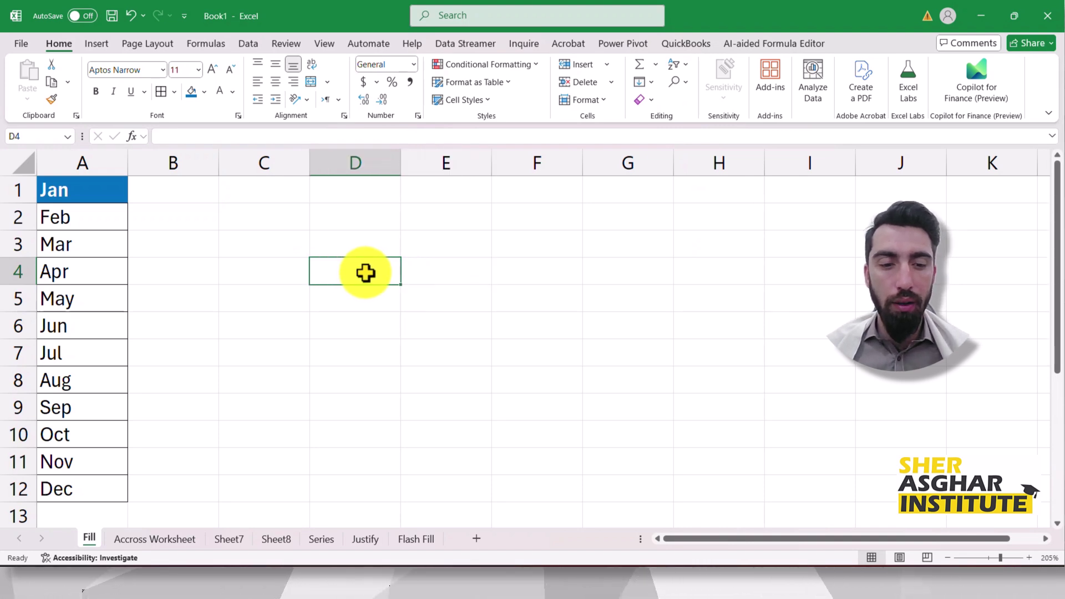
Enter 1 in cell D6 and use Fill Right to copy it across through I6
click(367, 314)
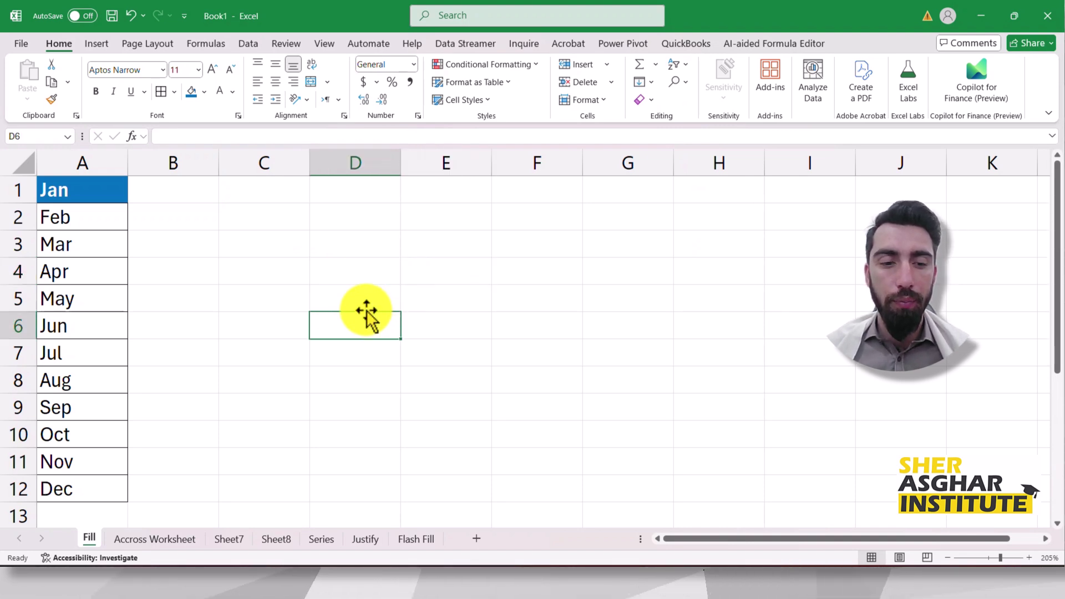
click(444, 347)
drag(357, 328, 783, 323)
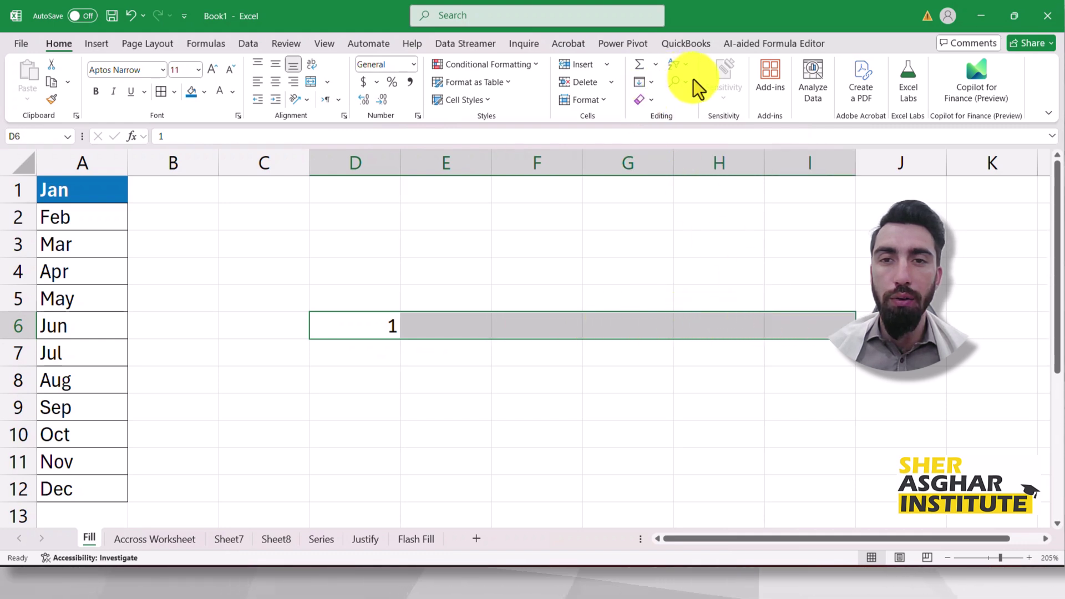
click(643, 86)
click(666, 115)
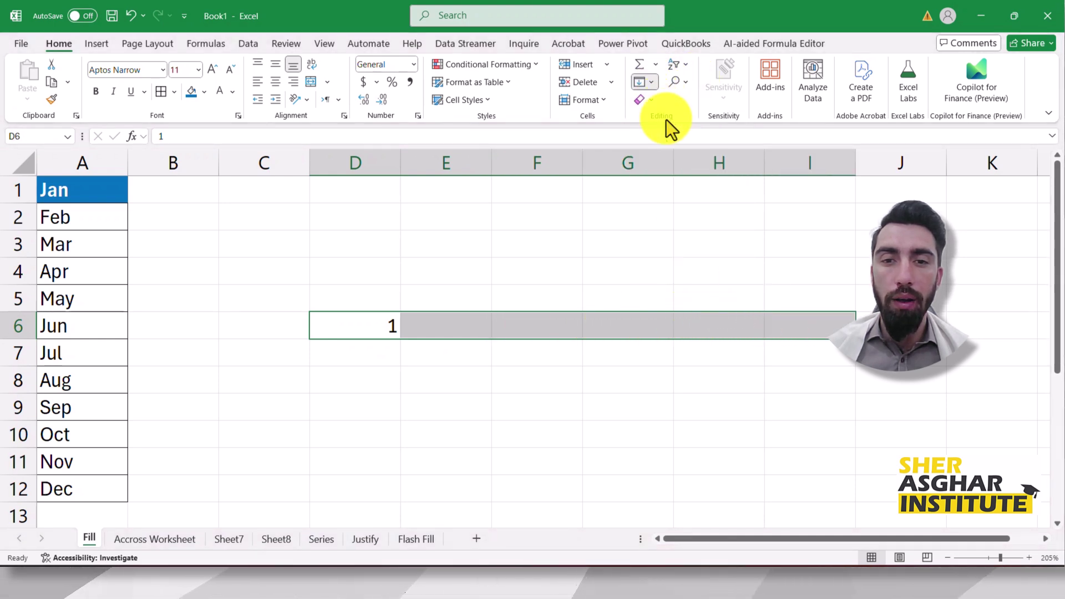
click(424, 334)
Copy the 1 in D6 upward through D2 with Fill Up
drag(383, 318, 375, 205)
click(649, 86)
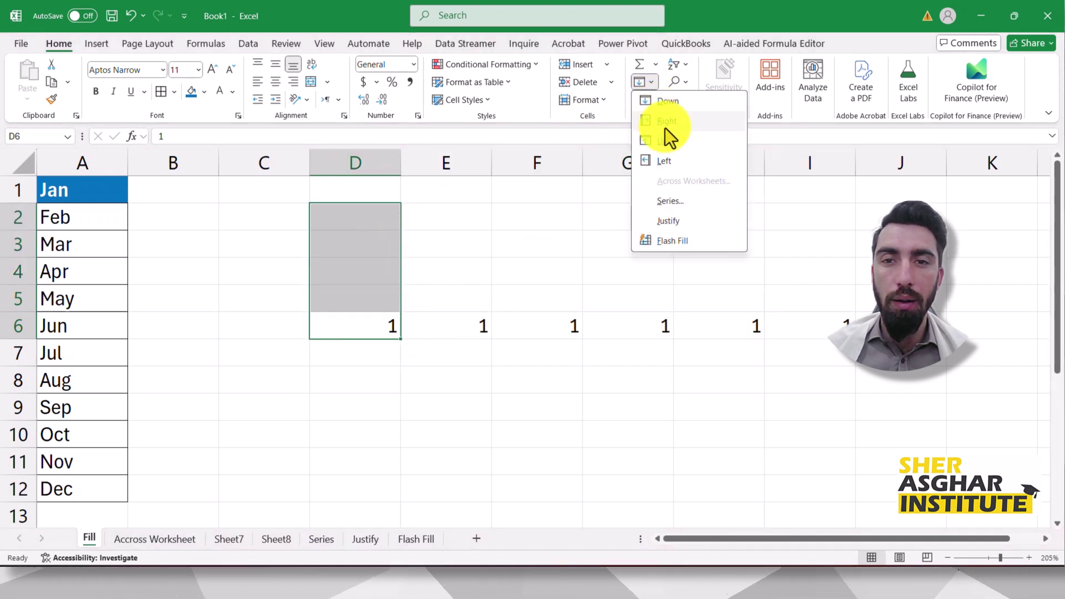
click(669, 131)
click(496, 244)
Copy the 1 in D6 across C6 and B6 with Fill Left
drag(381, 322, 200, 319)
click(645, 83)
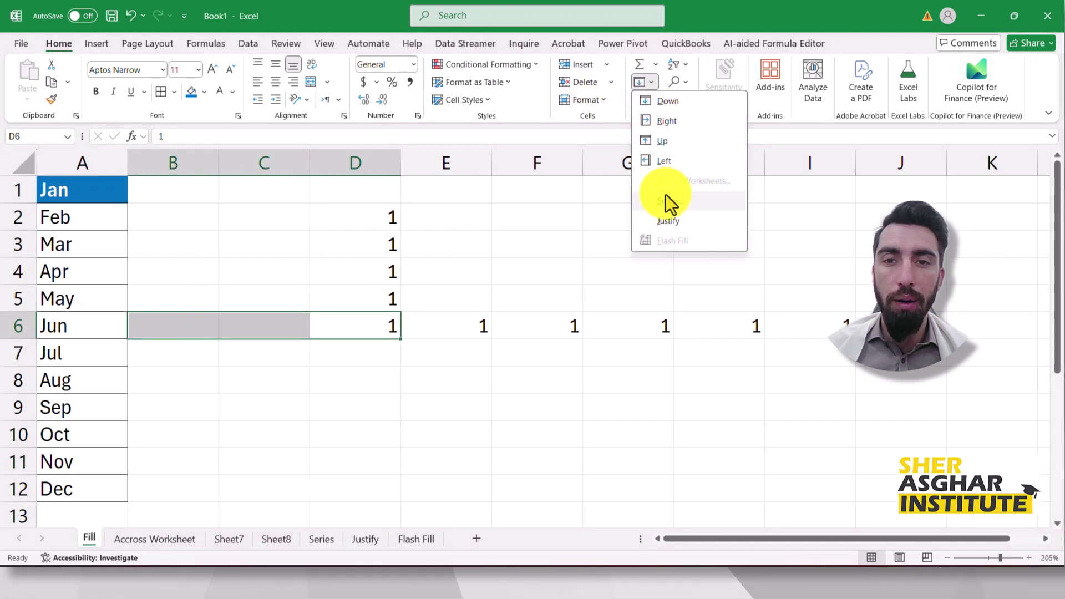
click(665, 162)
click(466, 319)
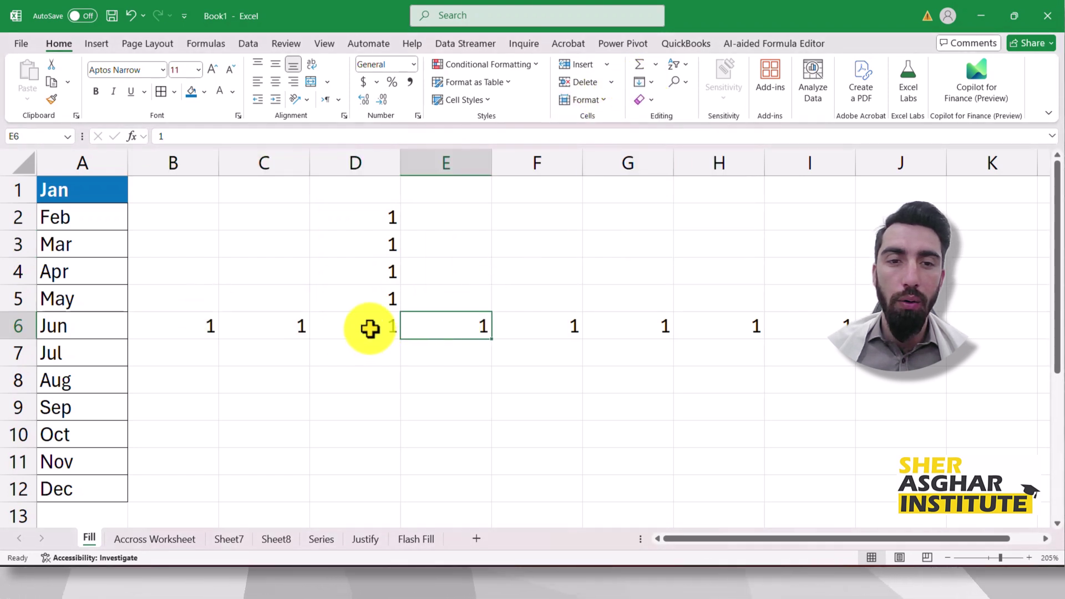
Copy the 1 in D6 down through D10 with Fill Down
drag(369, 328, 353, 447)
click(645, 82)
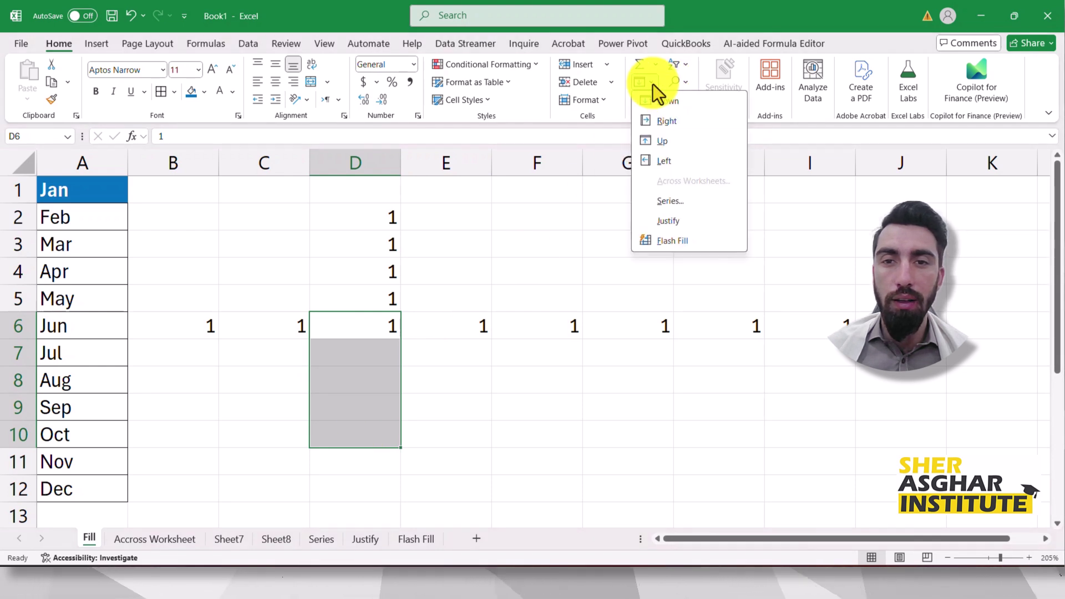
click(668, 101)
click(485, 349)
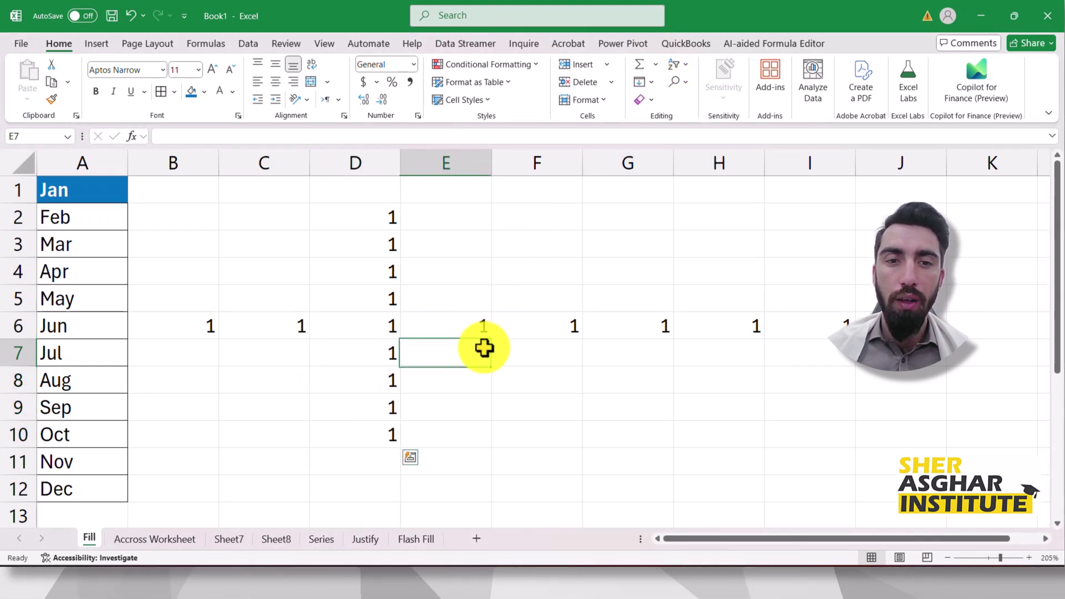
Clear all the filled numbers from the range B1:J10
drag(191, 190, 810, 380)
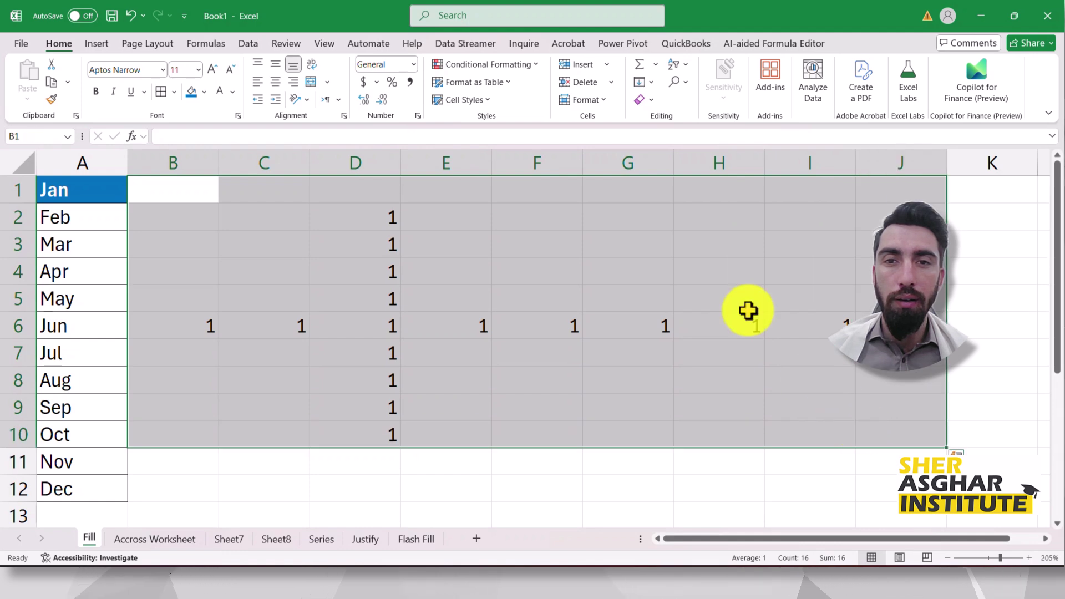
click(414, 265)
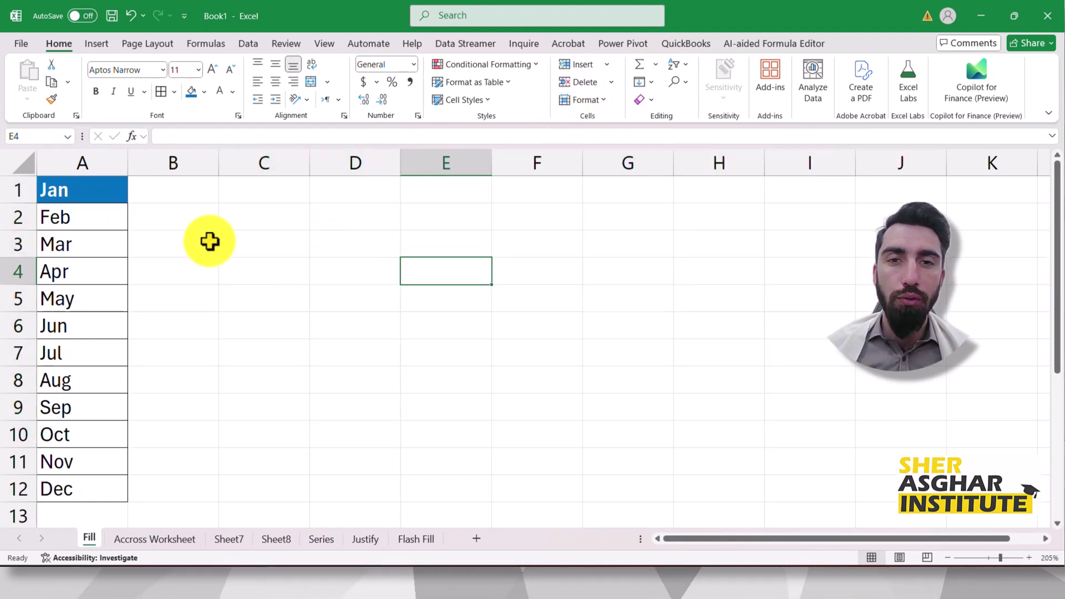
Delete the month names in A2:A12, keeping Jan in A1, and select A1
click(643, 83)
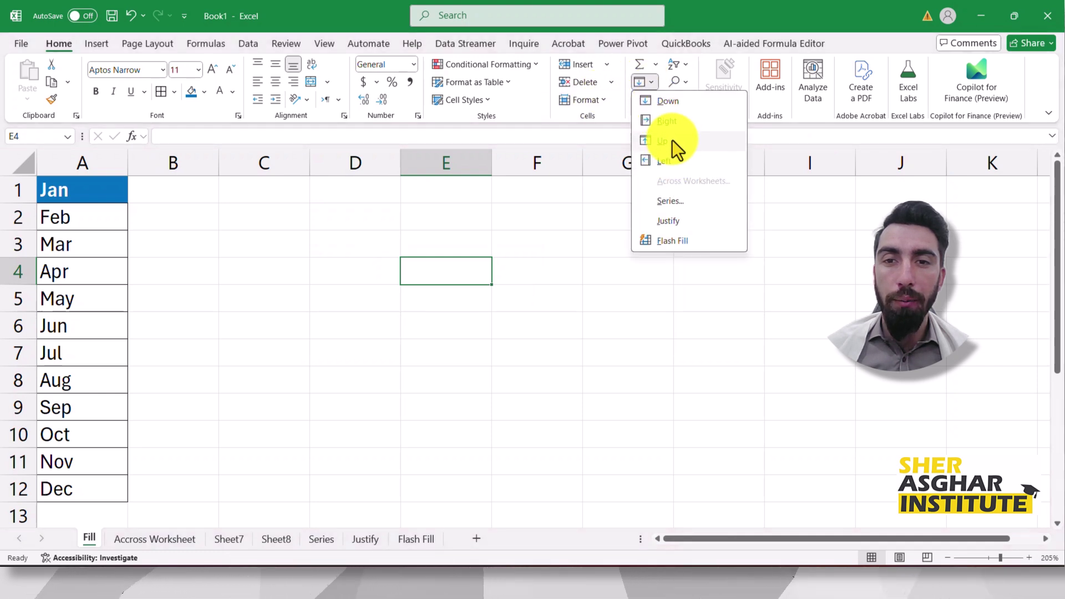
click(209, 250)
drag(74, 221, 80, 490)
key(Delete)
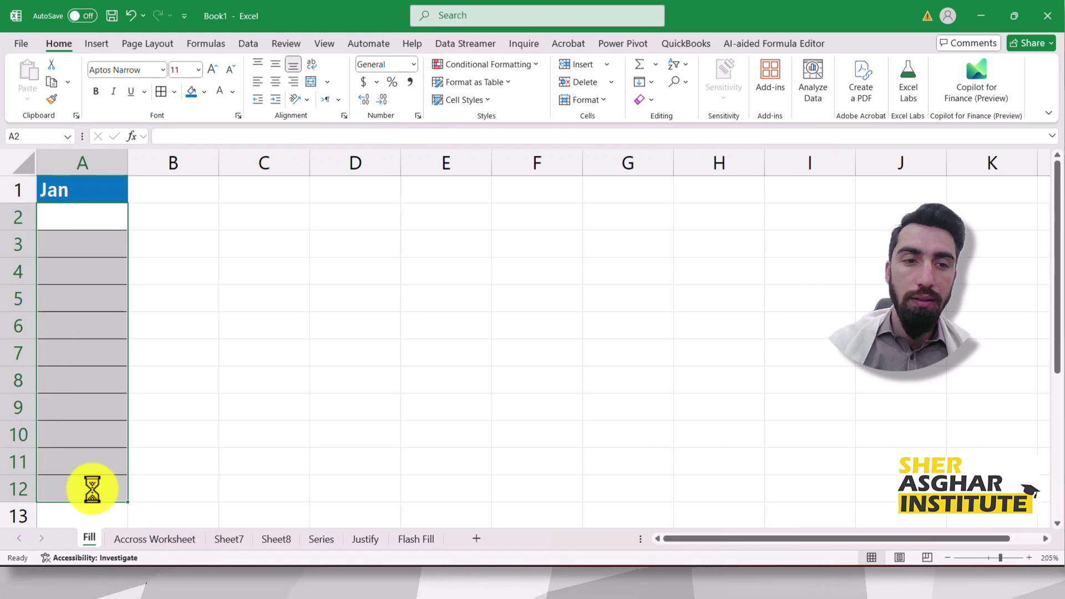
click(149, 243)
click(89, 190)
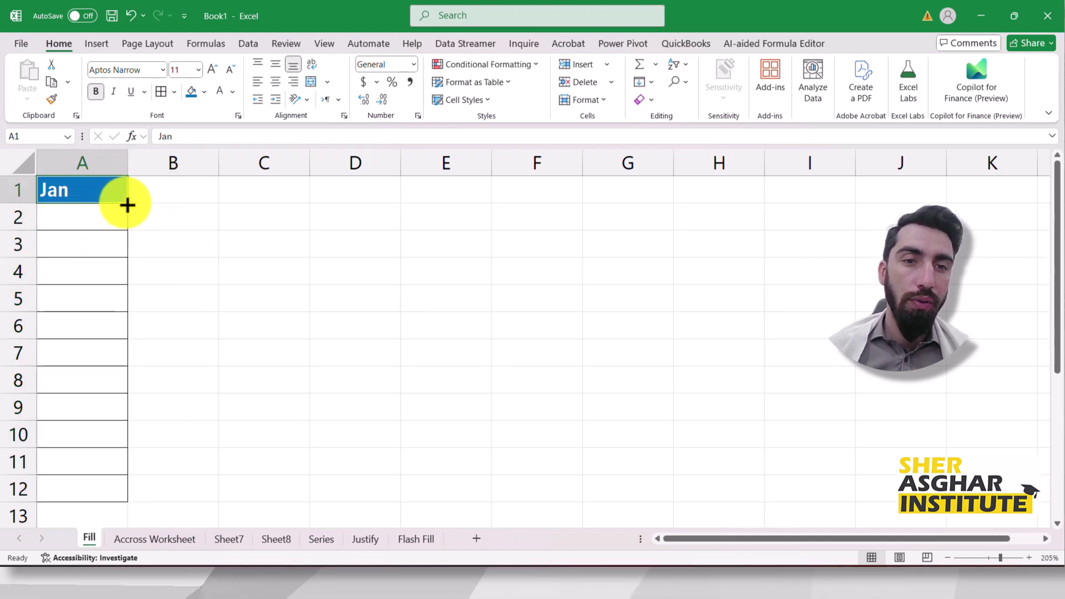
Enter 1 in cell C2 and use the fill handle to copy it across to E2 and down to C9
click(343, 216)
double_click(284, 212)
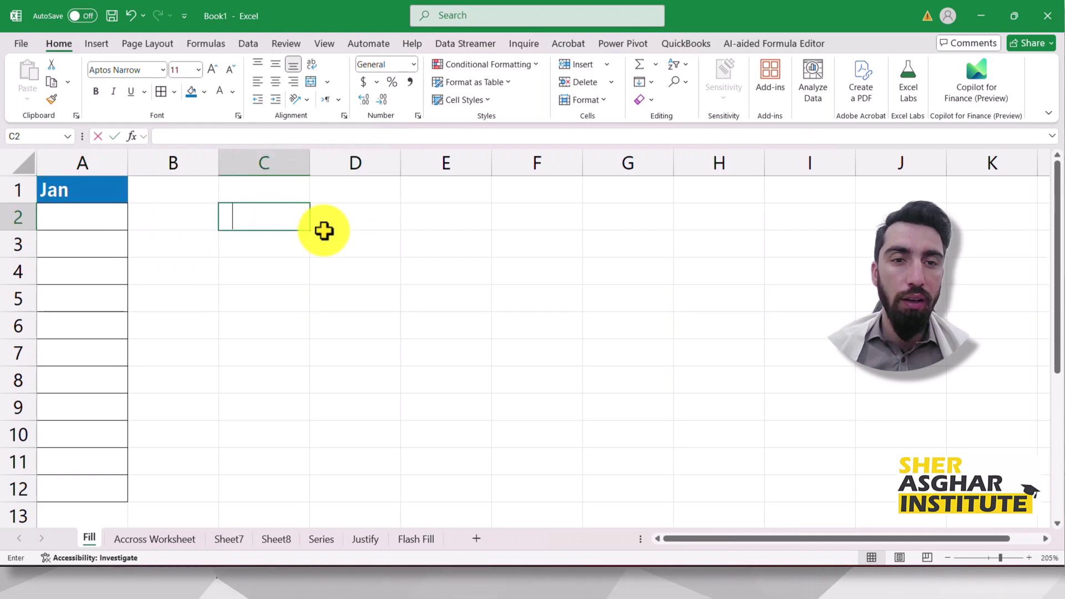
text(1)
key(Return)
click(300, 221)
drag(311, 232, 527, 232)
click(313, 232)
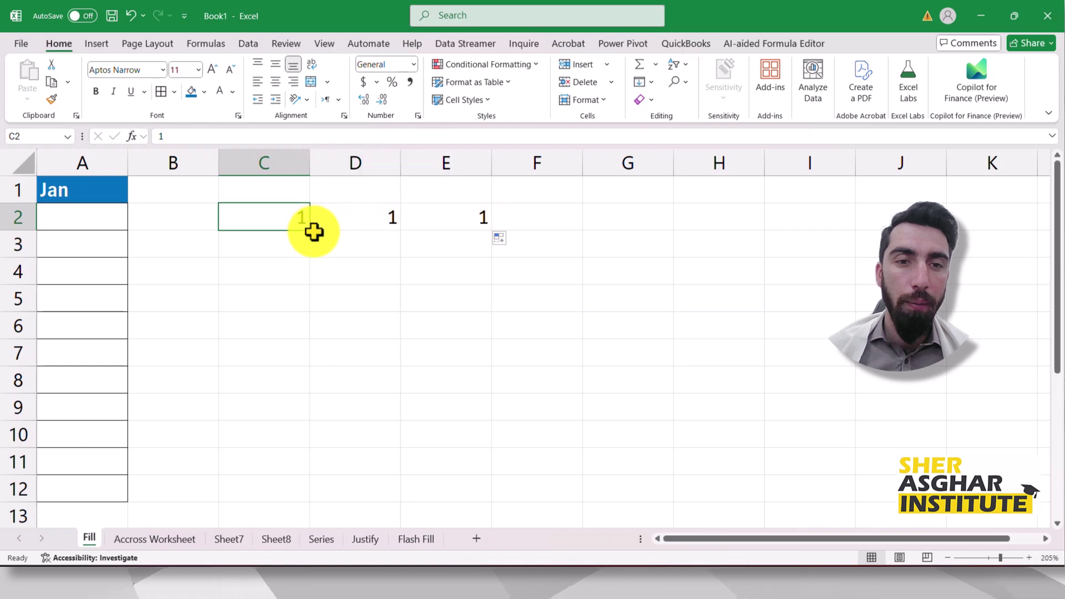
drag(309, 232, 294, 413)
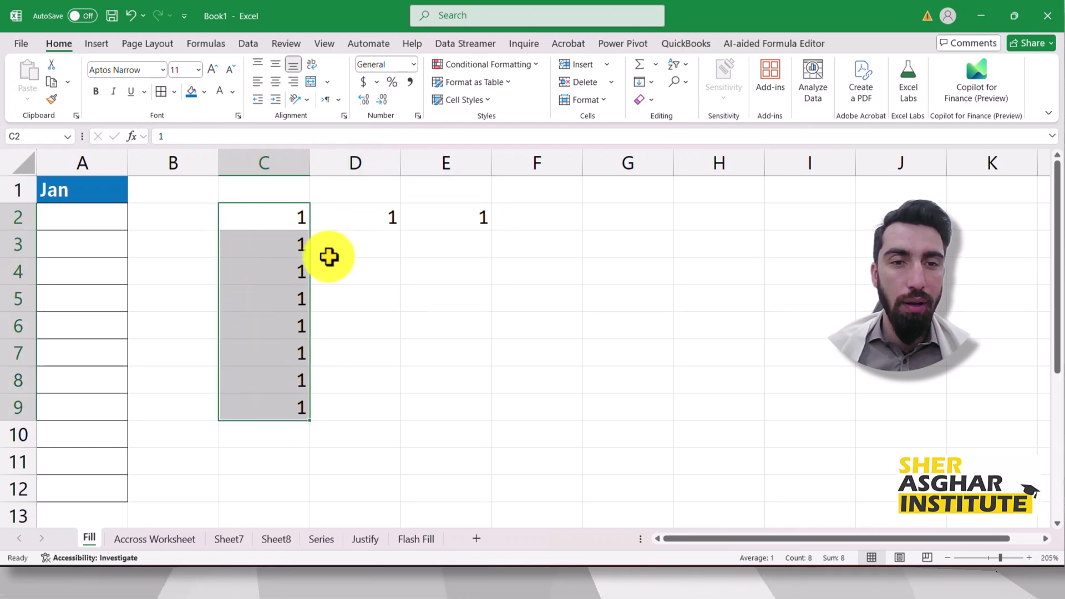
Undo both fill-handle copies and clear cell C2
key(ctrl+z)
key(ctrl+z)
key(Delete)
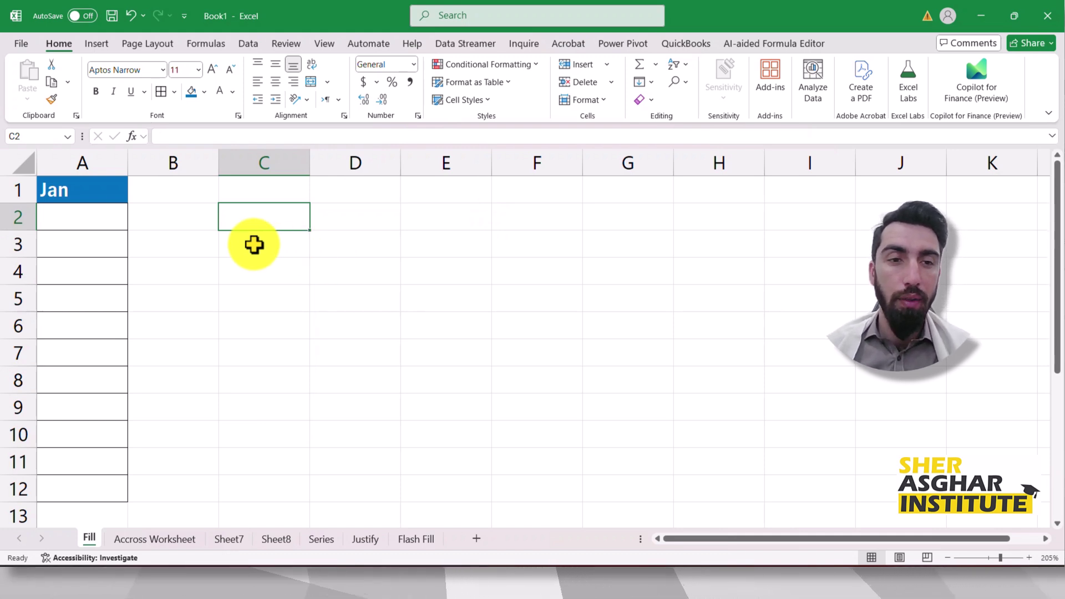
AutoFill Jan from A1 down through A12 and set the fill option to Copy Cells
click(111, 193)
drag(128, 202, 123, 493)
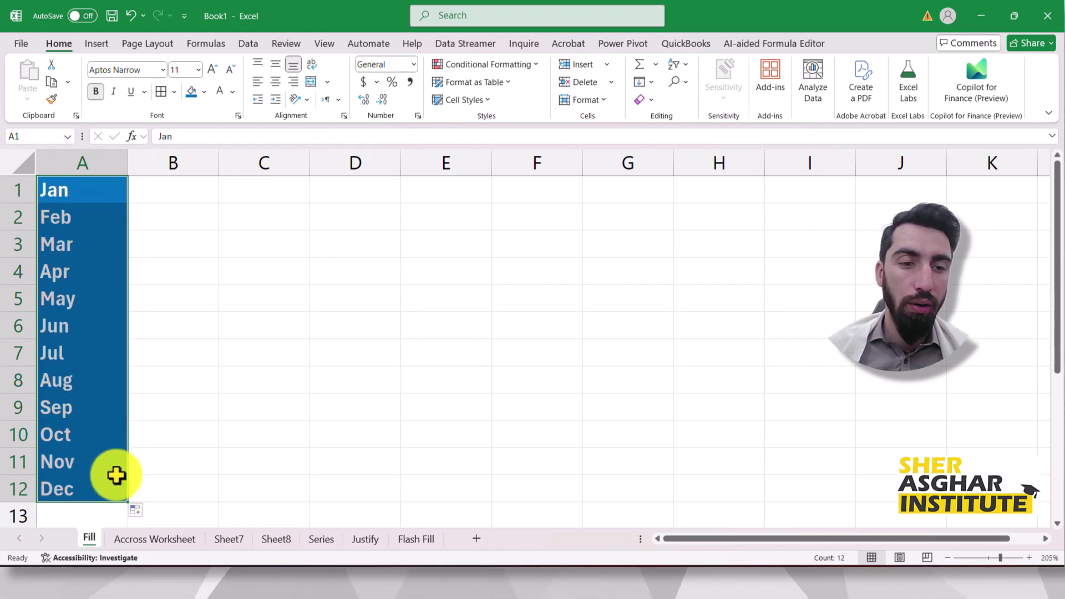
click(142, 511)
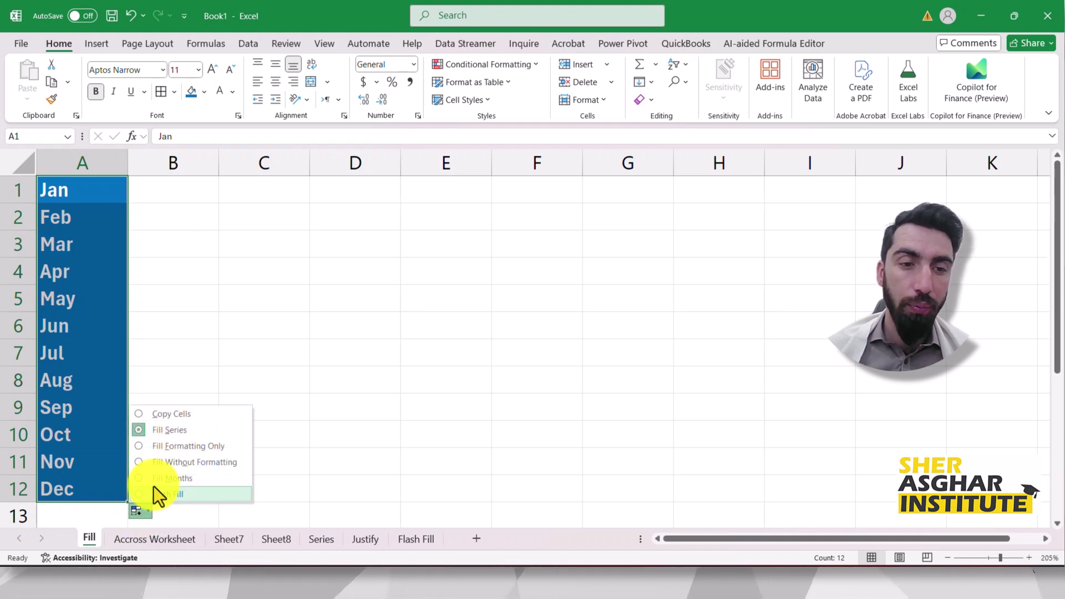
click(161, 413)
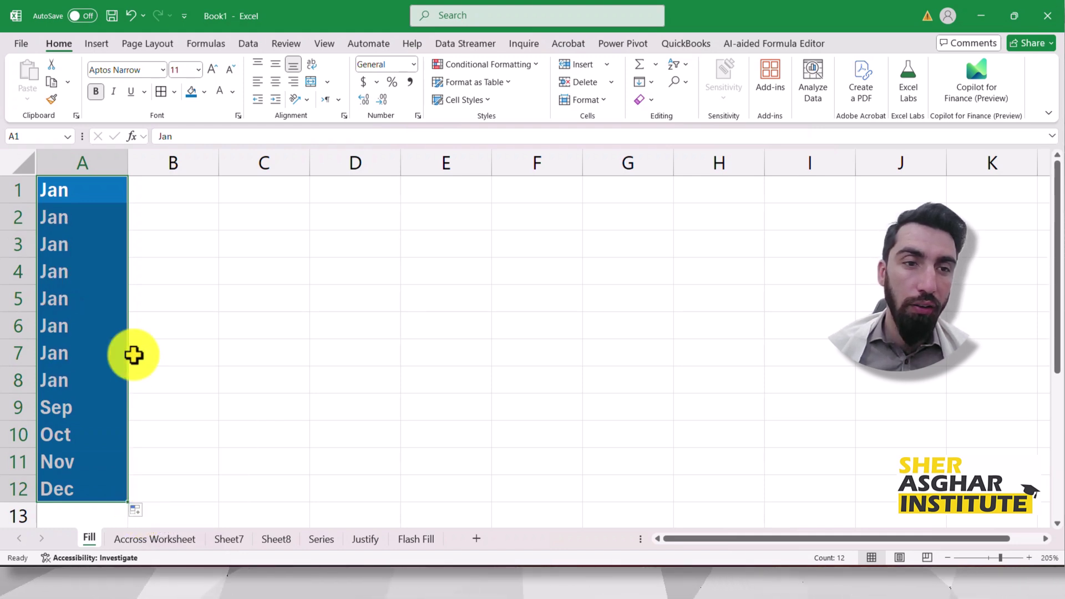
Change the column A fill option to Fill Series, and undo the AutoFill of A2:A12
click(138, 511)
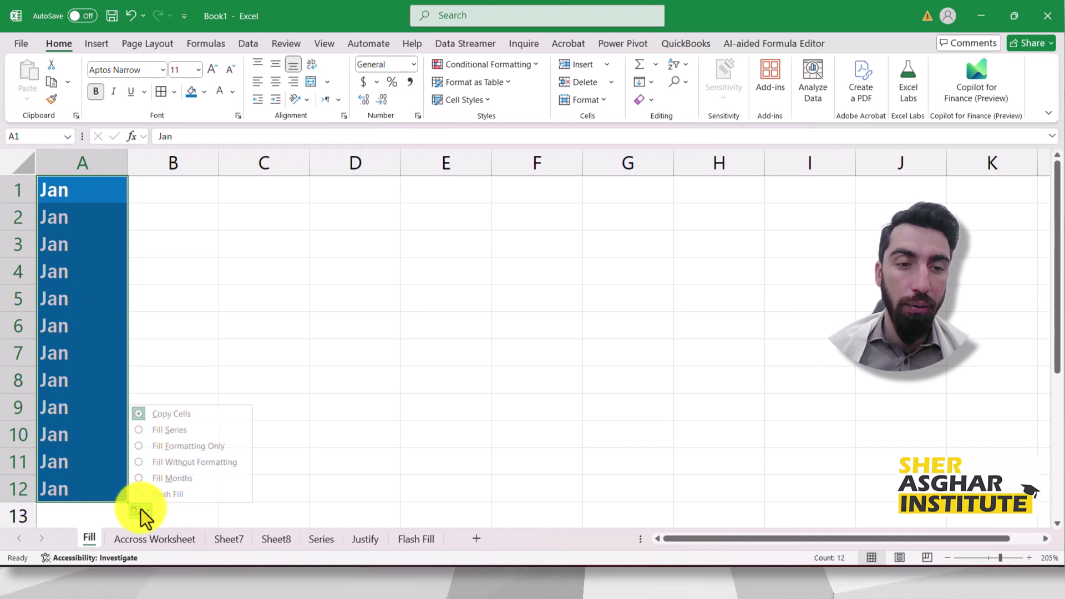
click(152, 431)
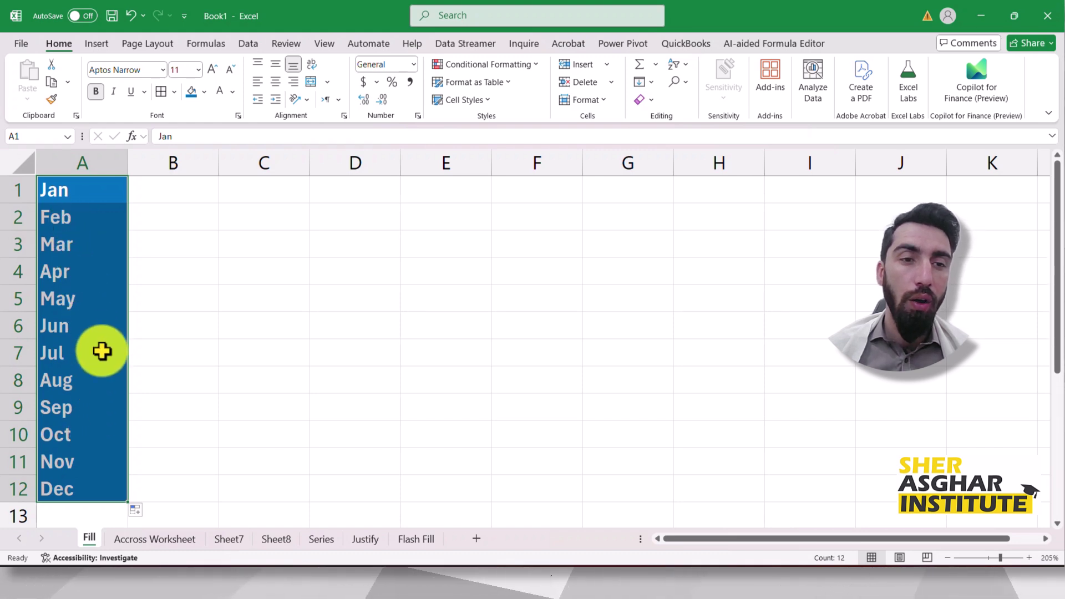
key(ctrl+z)
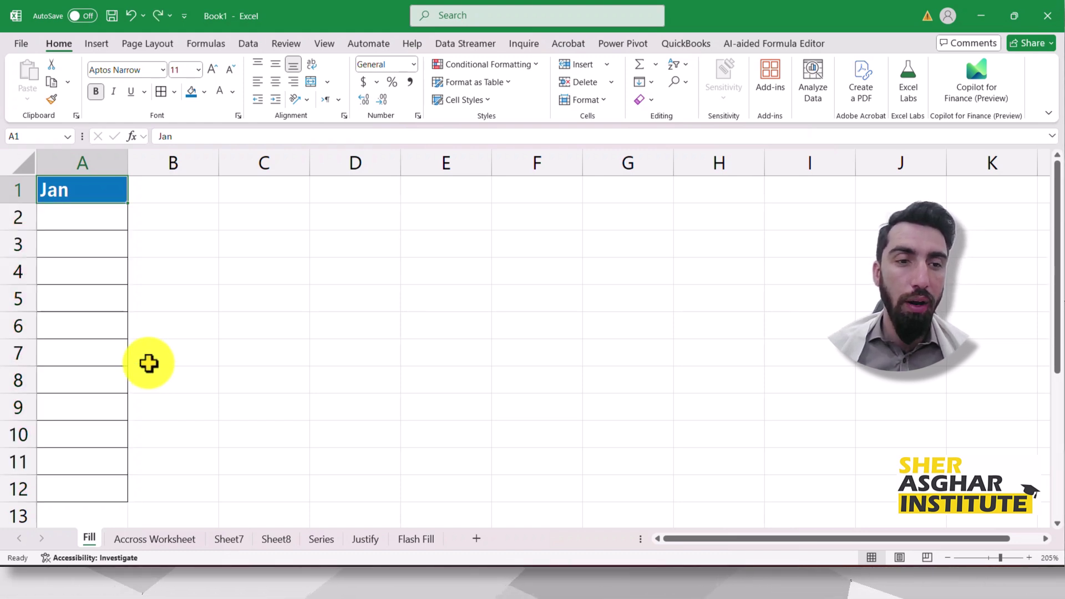
AutoFill Jan from A1 down through A12 again and apply the Copy Cells option
click(189, 269)
click(111, 192)
drag(127, 206, 117, 499)
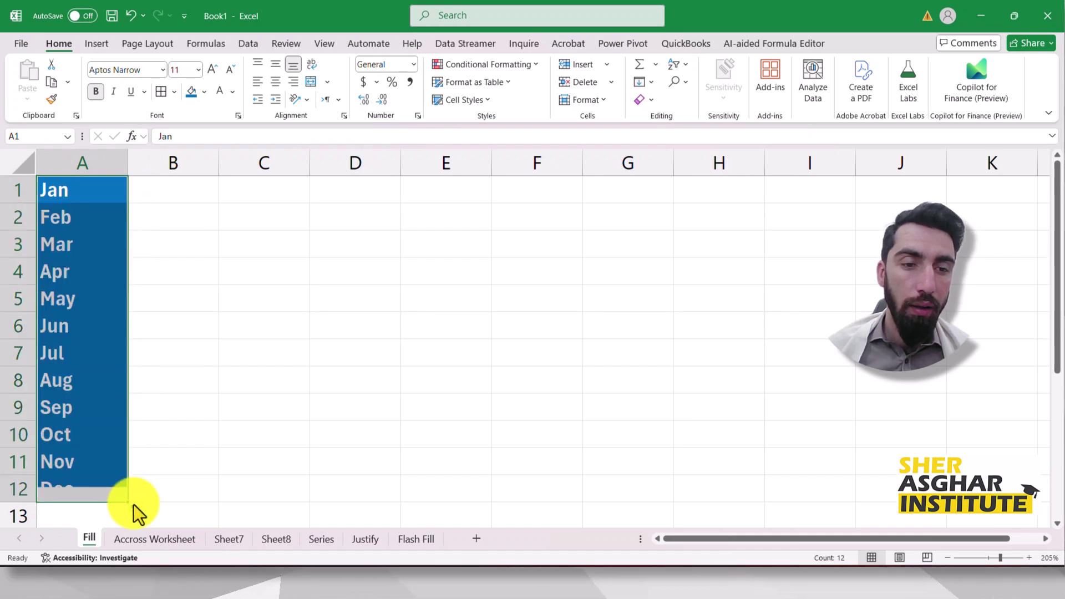
click(137, 510)
click(159, 429)
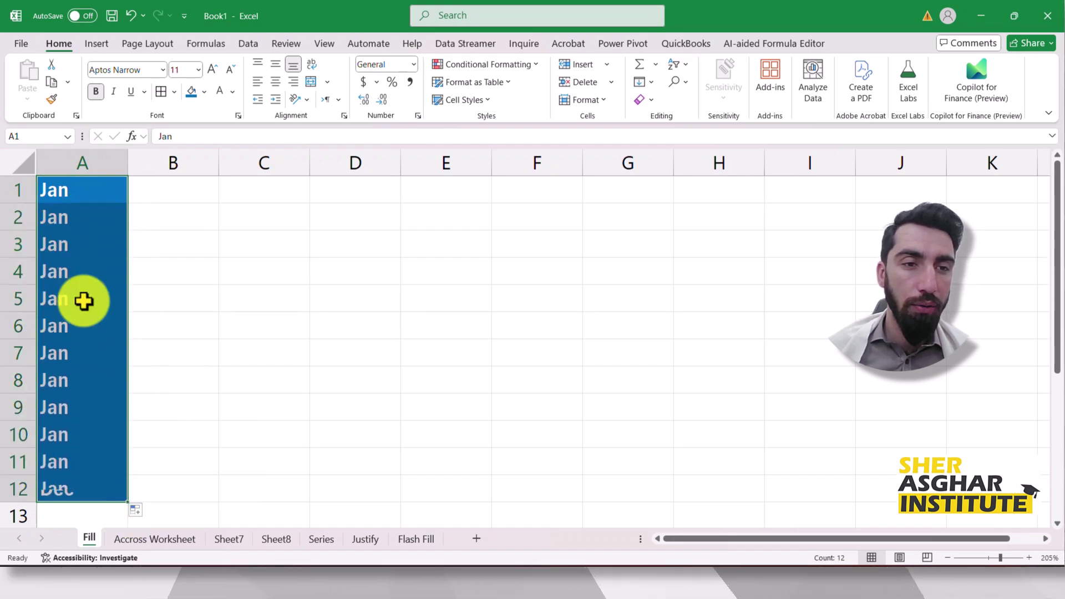
Change the AutoFill option for A1:A12 from Copy Cells to Fill Series
click(137, 512)
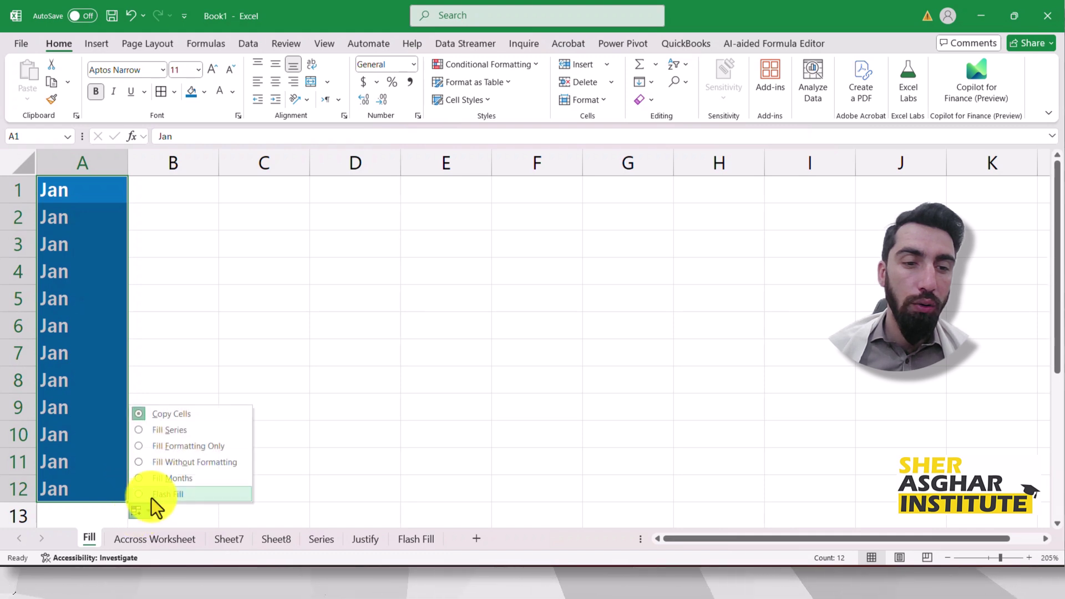
click(161, 431)
click(166, 264)
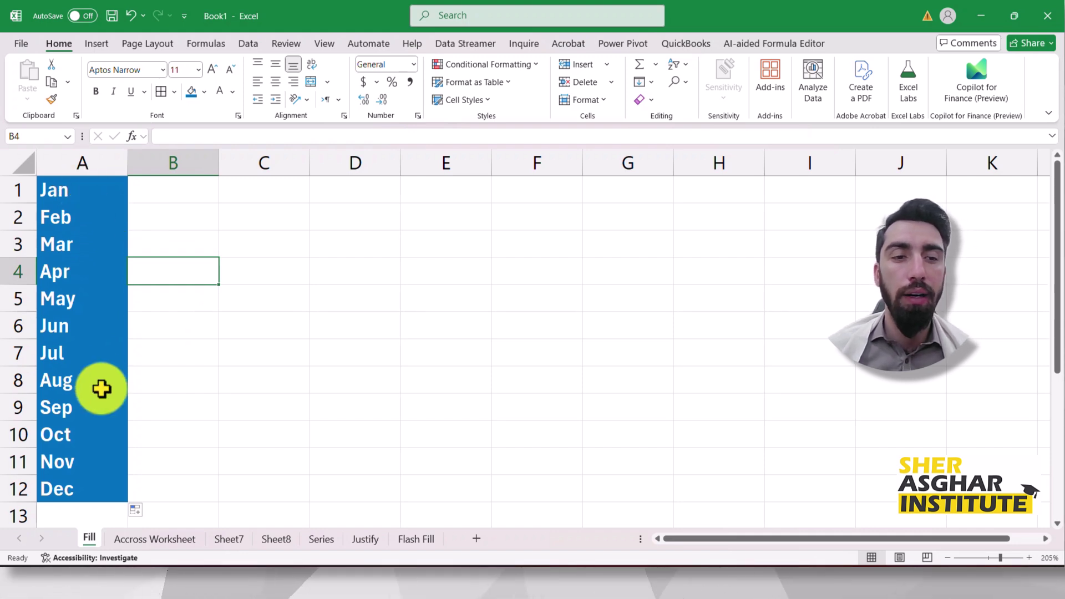
Apply Fill Formatting Only to the column A AutoFill, and then change it to Fill Without Formatting
click(137, 509)
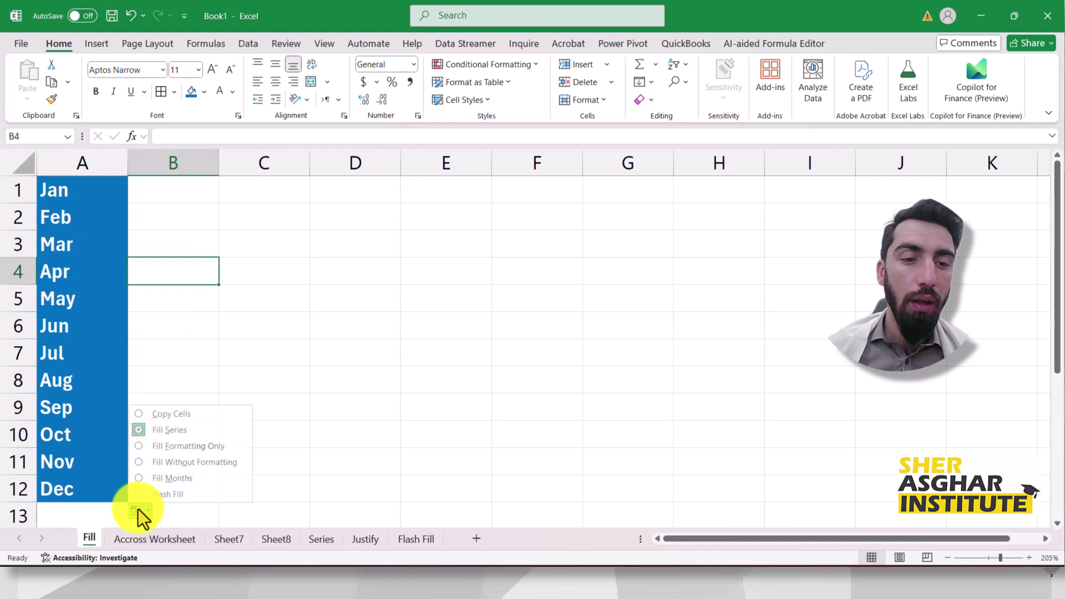
click(168, 445)
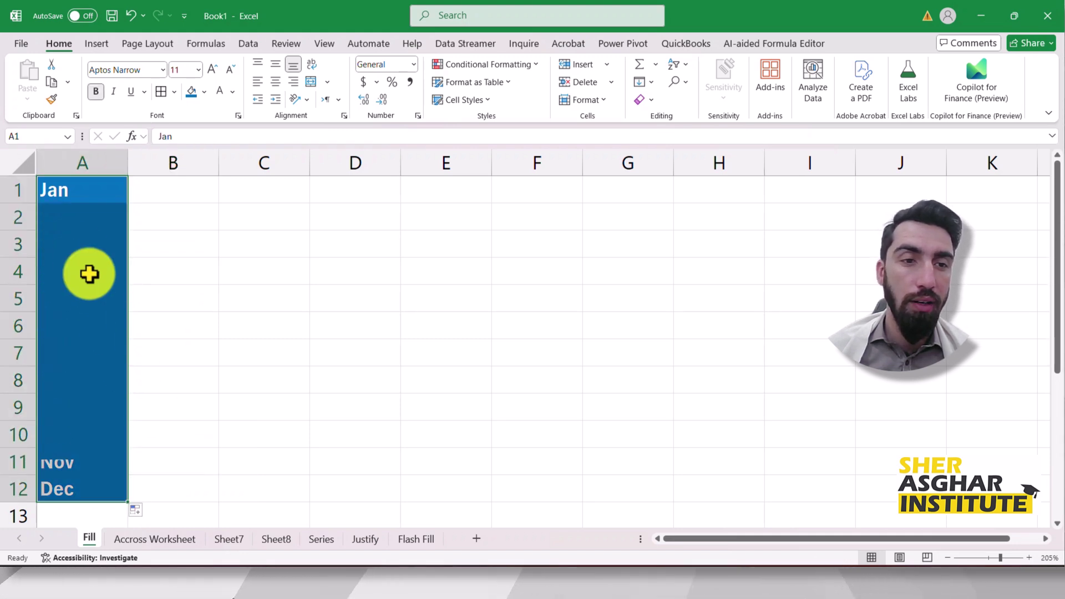
click(137, 510)
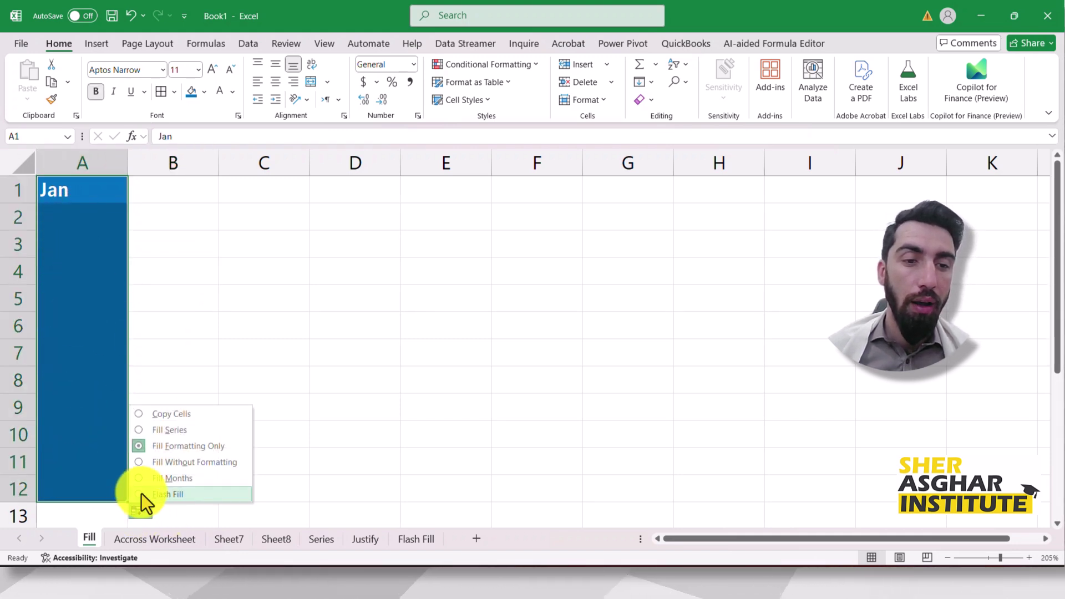
click(151, 461)
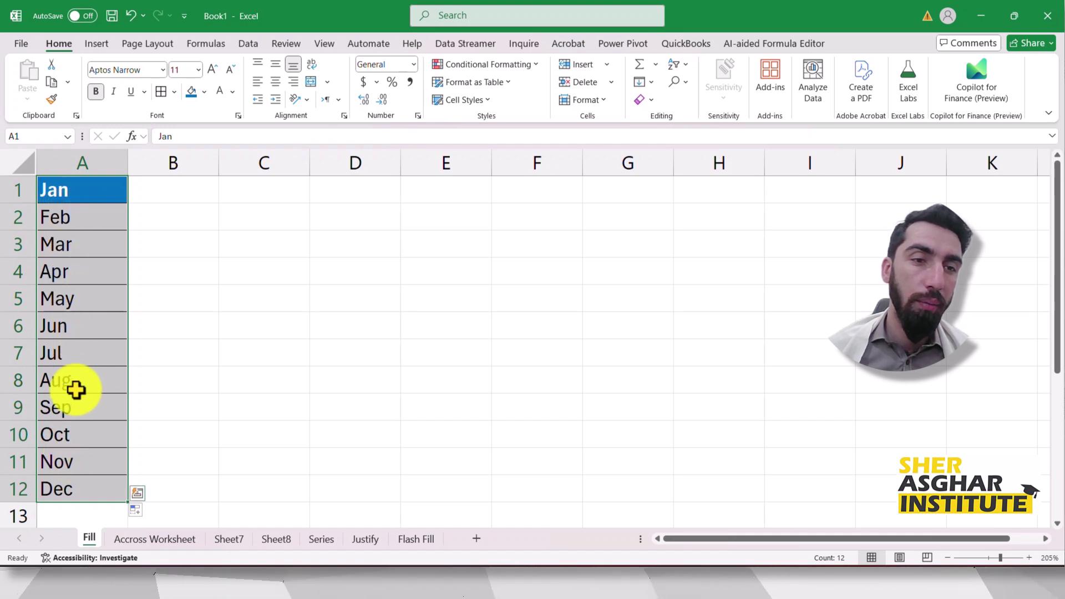
Review the AutoFill options offered for A1:A12, leaving the current choice in place
click(142, 513)
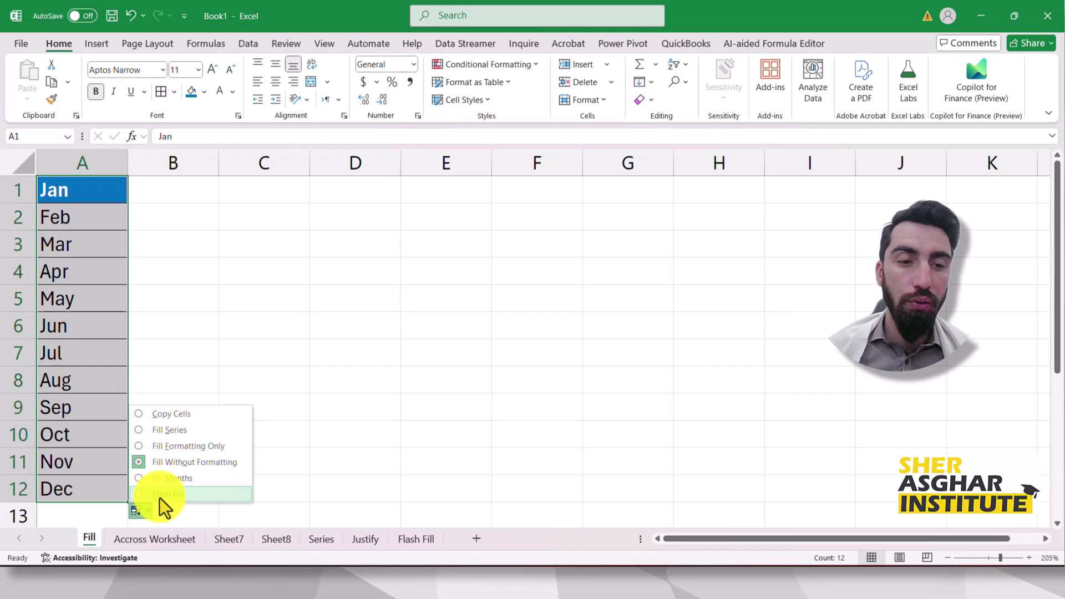
click(168, 295)
click(167, 294)
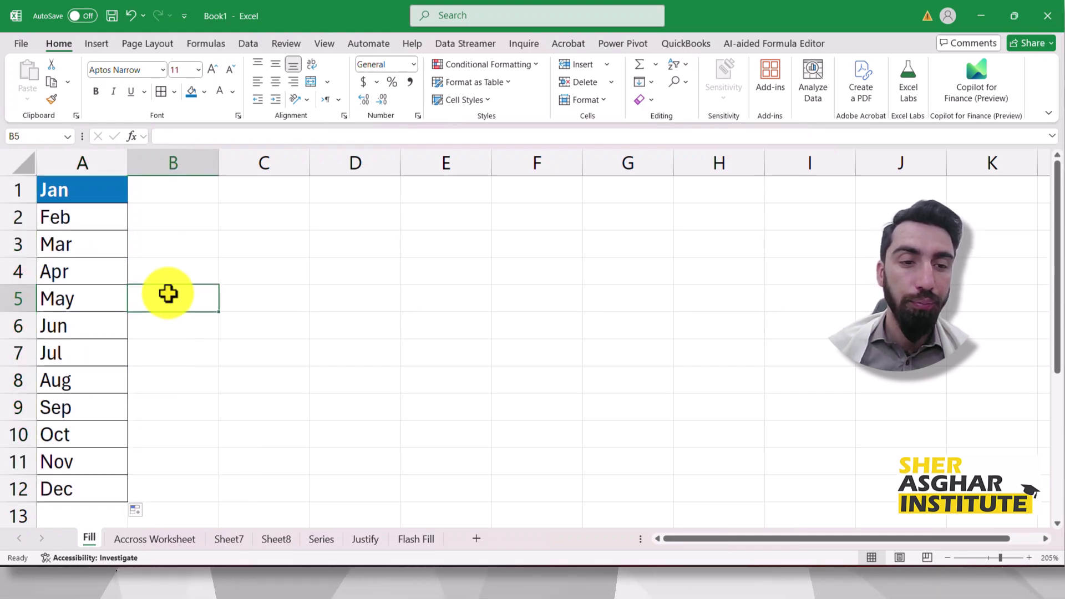
click(202, 335)
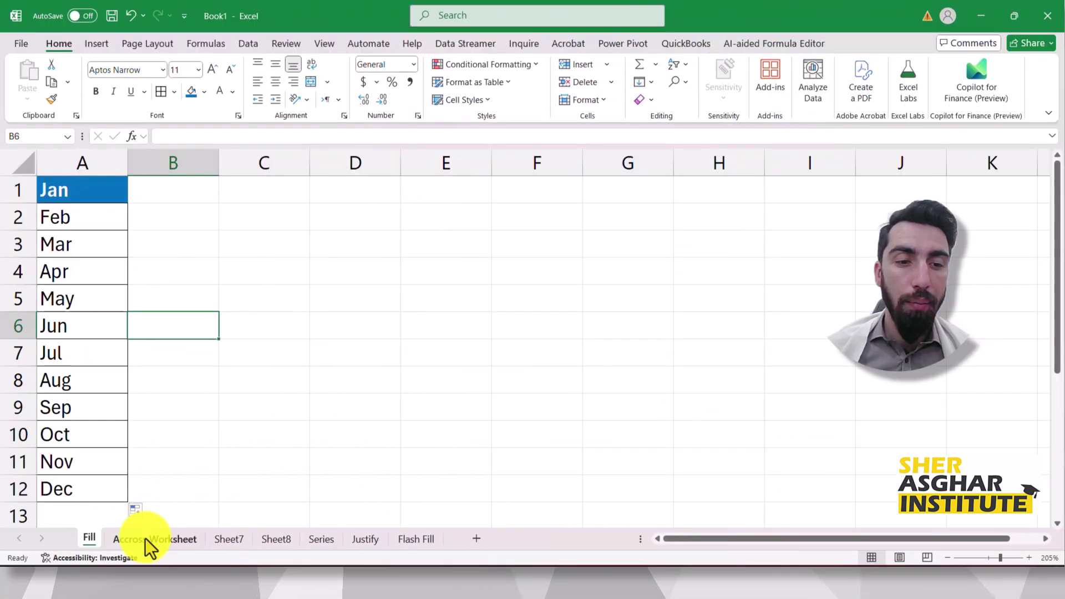
Open the Accross Worksheet sheet and examine the available Fill commands, including Across Worksheets
click(144, 539)
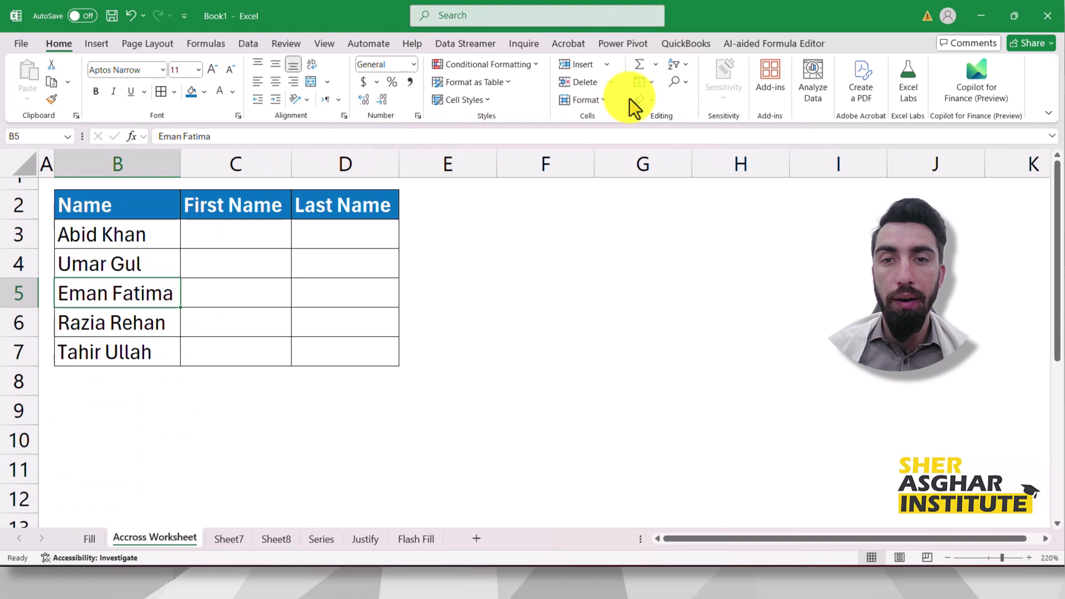
click(641, 83)
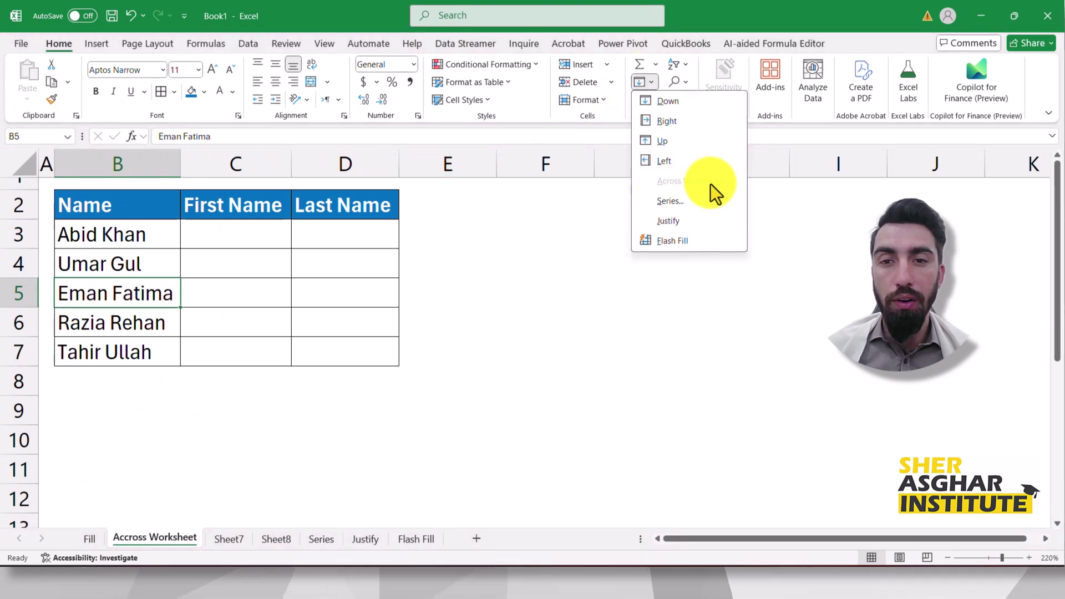
click(419, 319)
click(283, 298)
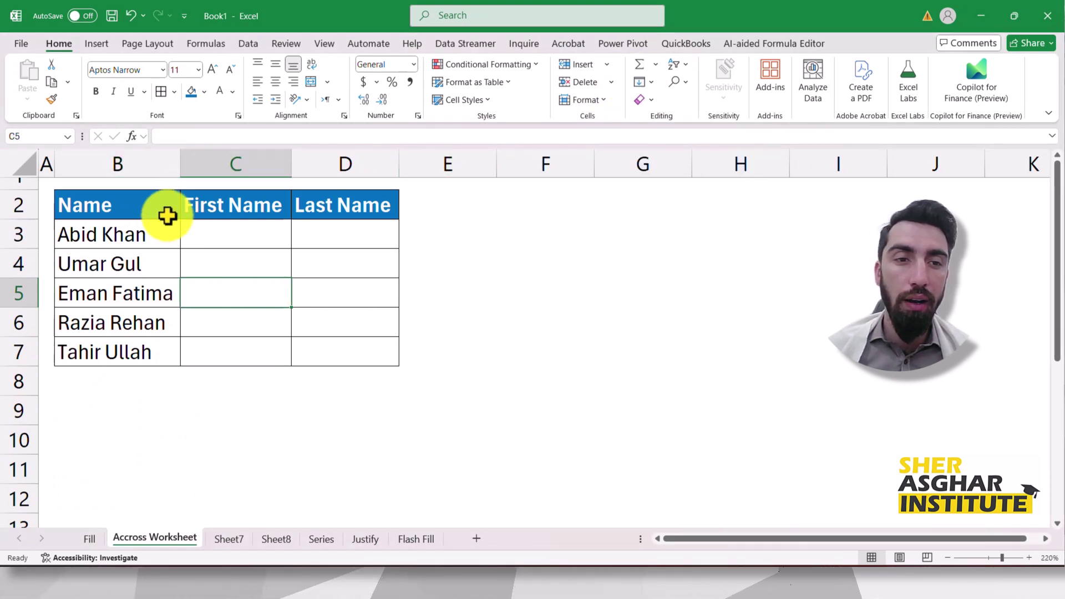
Look over the table in B2:D7, inspect Sheet7 and Sheet8, and return to the Accross Worksheet sheet
drag(126, 214, 344, 360)
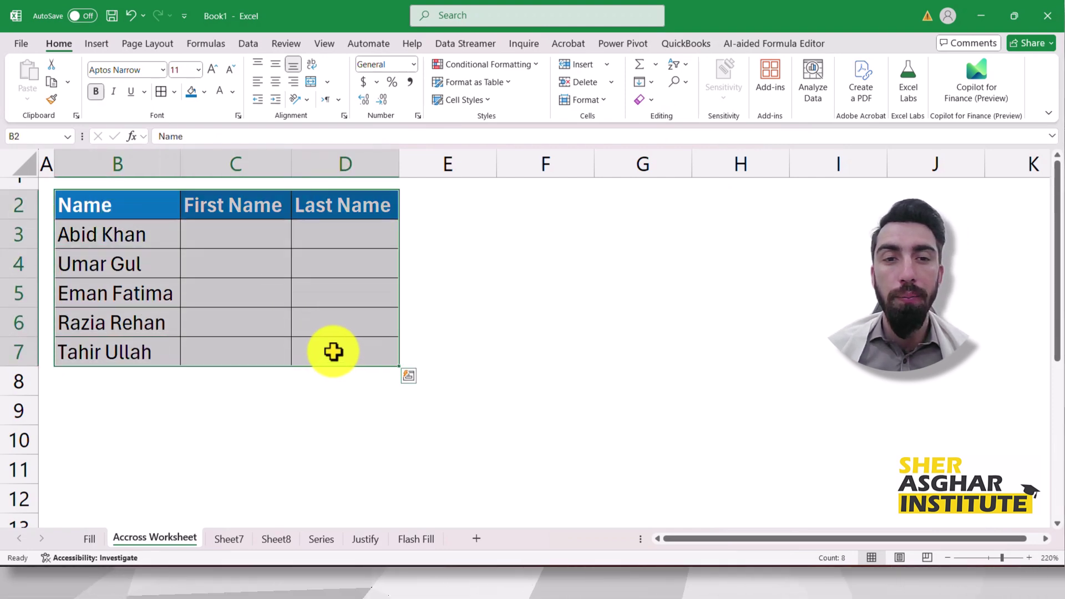
drag(112, 205, 349, 346)
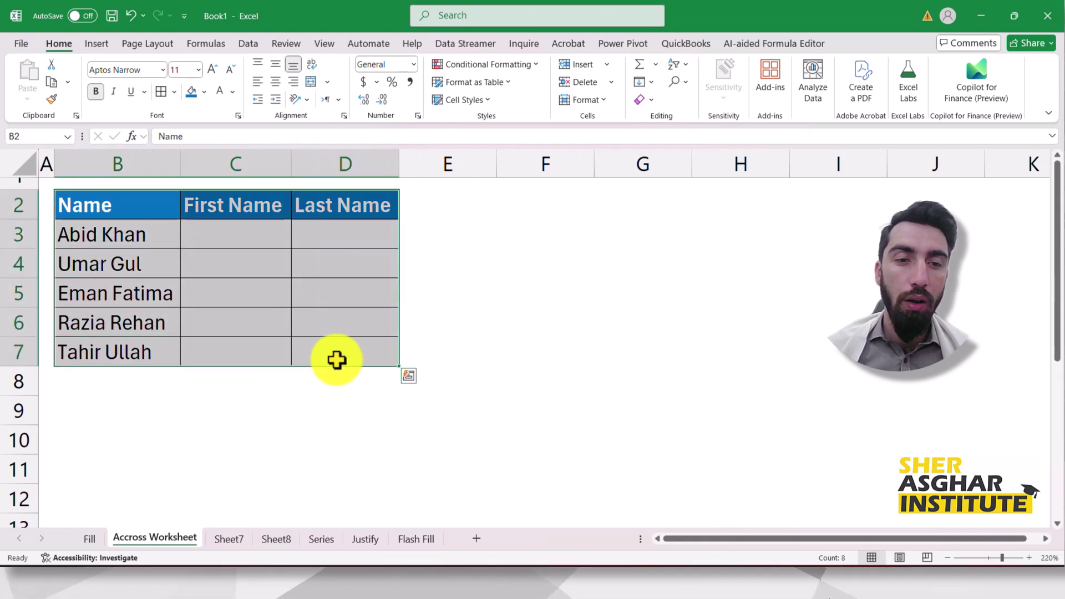
click(294, 408)
click(231, 541)
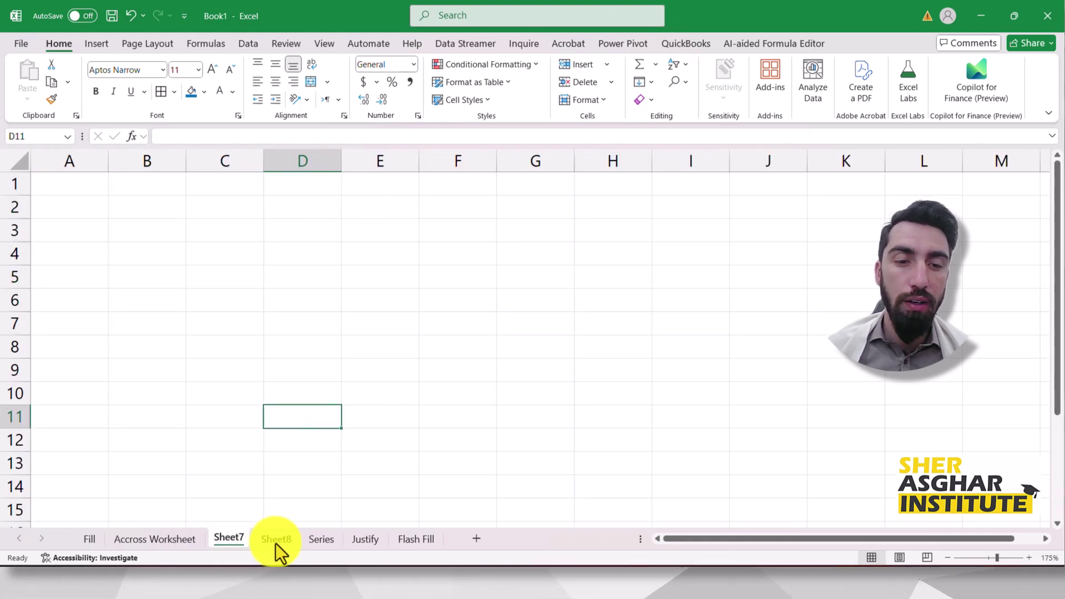
click(276, 541)
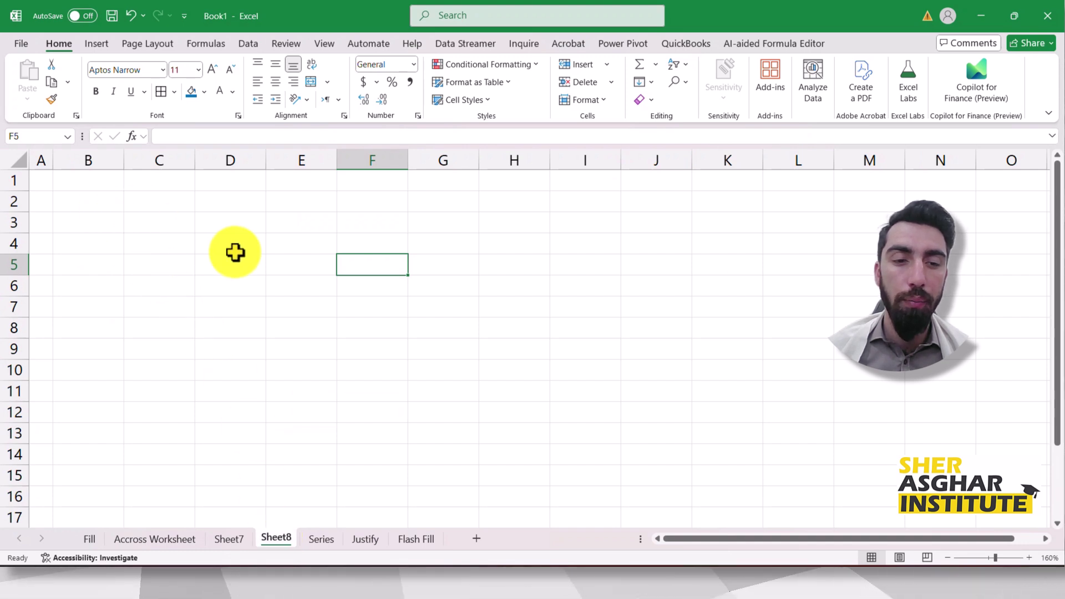
click(155, 539)
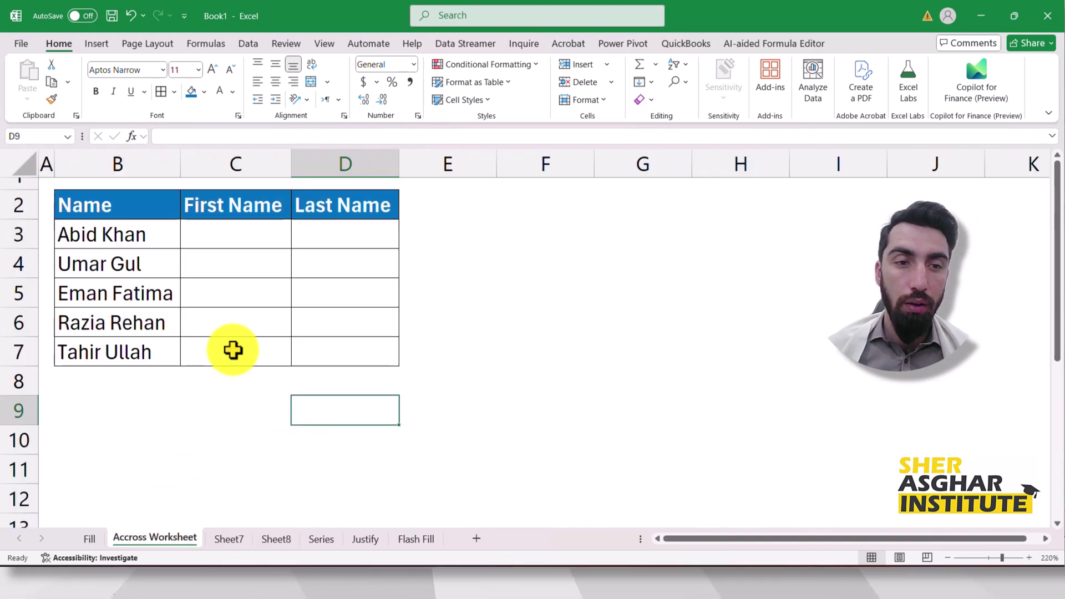
Select the table B2:D7 and group the Accross Worksheet sheet with Sheet7 and Sheet8
drag(126, 212, 342, 350)
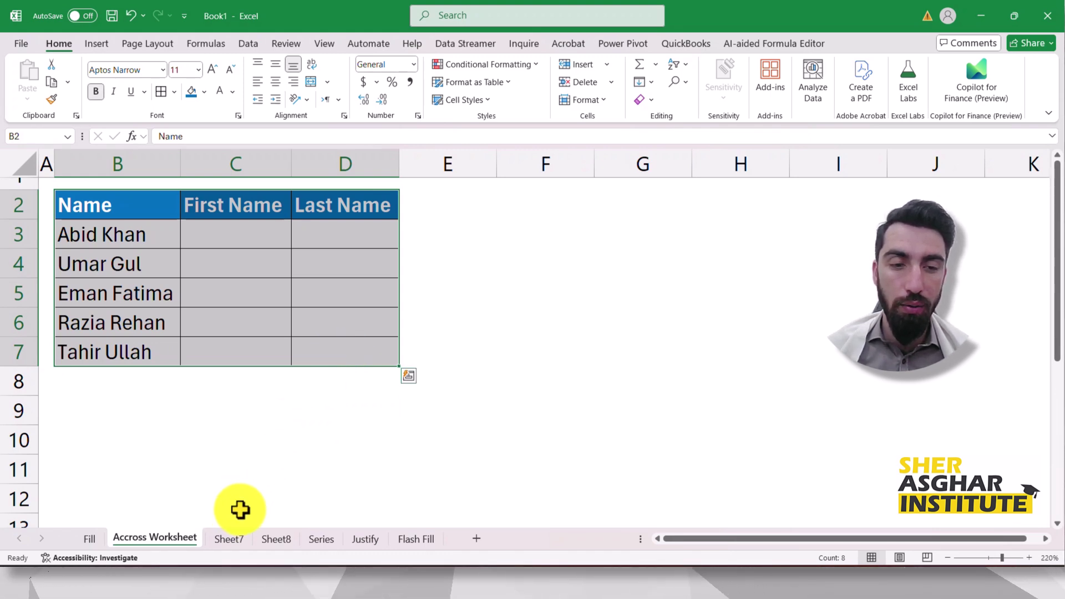
ctrl+click(231, 538)
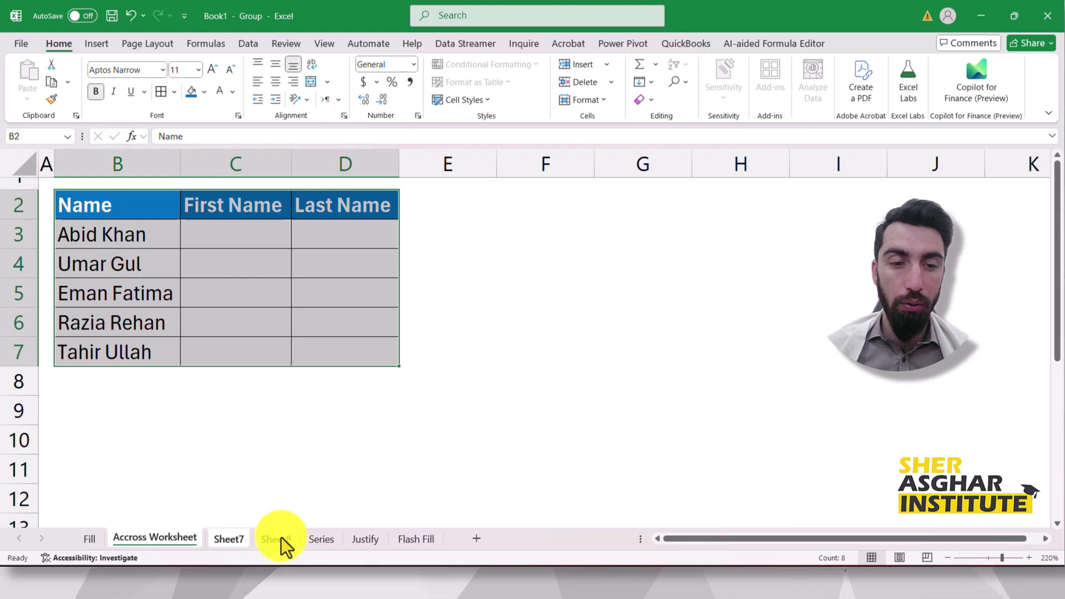
ctrl+click(278, 539)
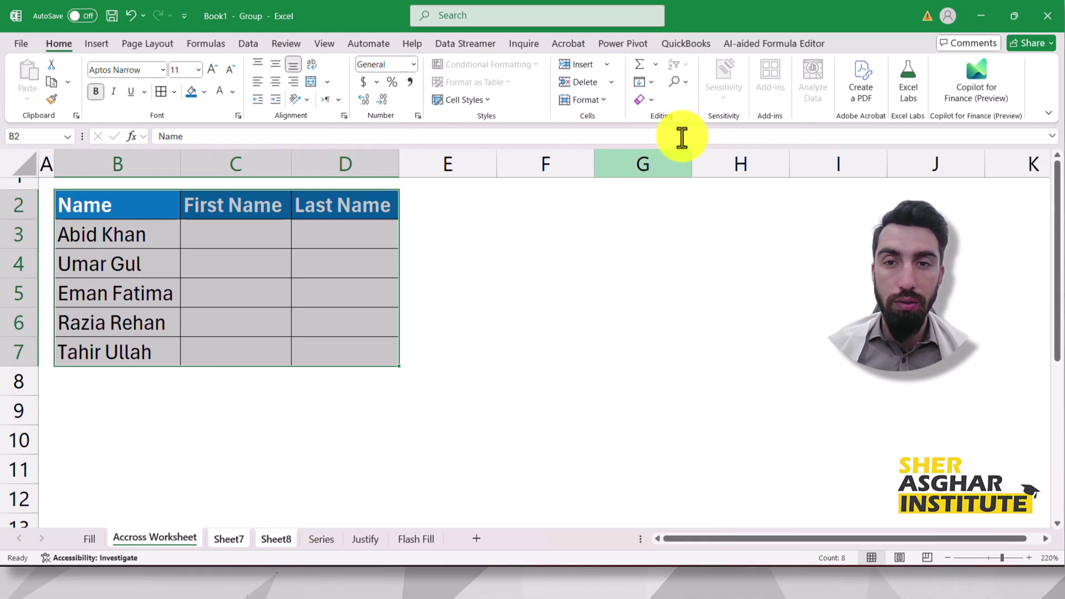
Fill the selected table across the grouped worksheets using the All option
click(678, 84)
click(648, 84)
click(648, 83)
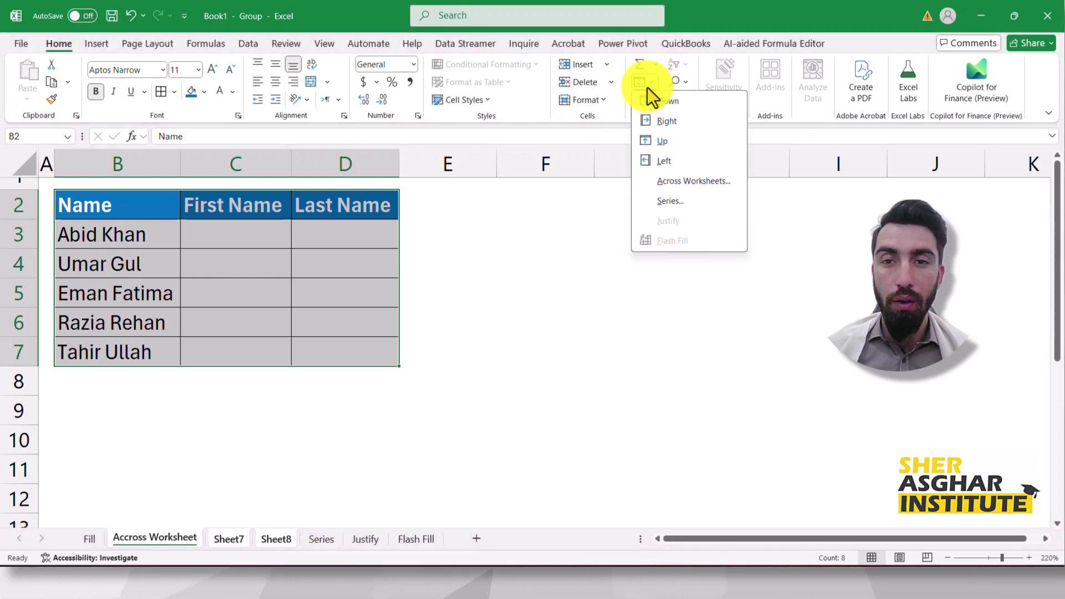
click(679, 181)
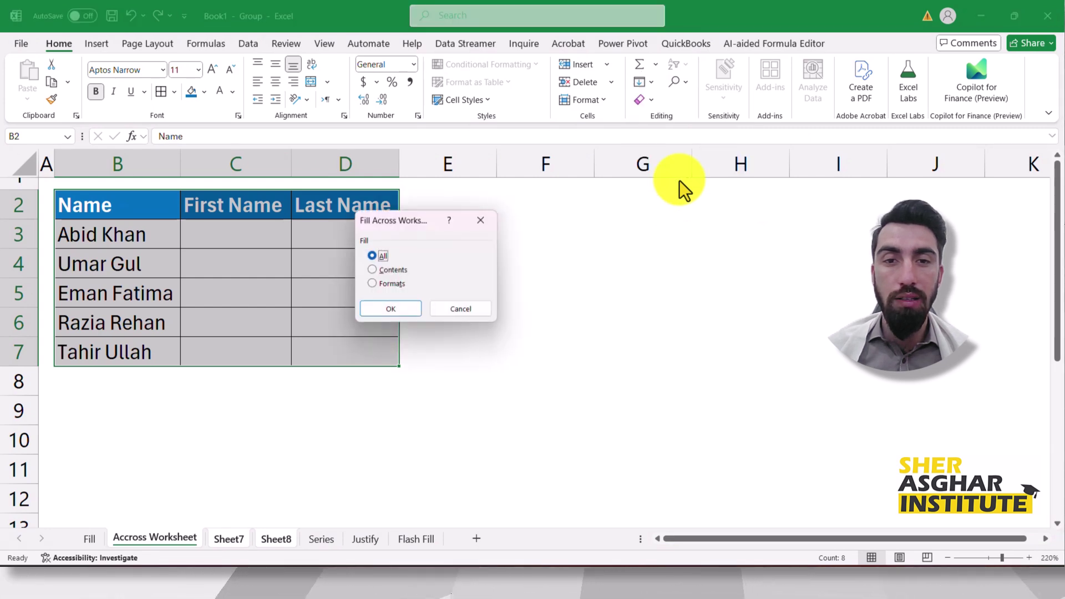
drag(395, 222, 288, 318)
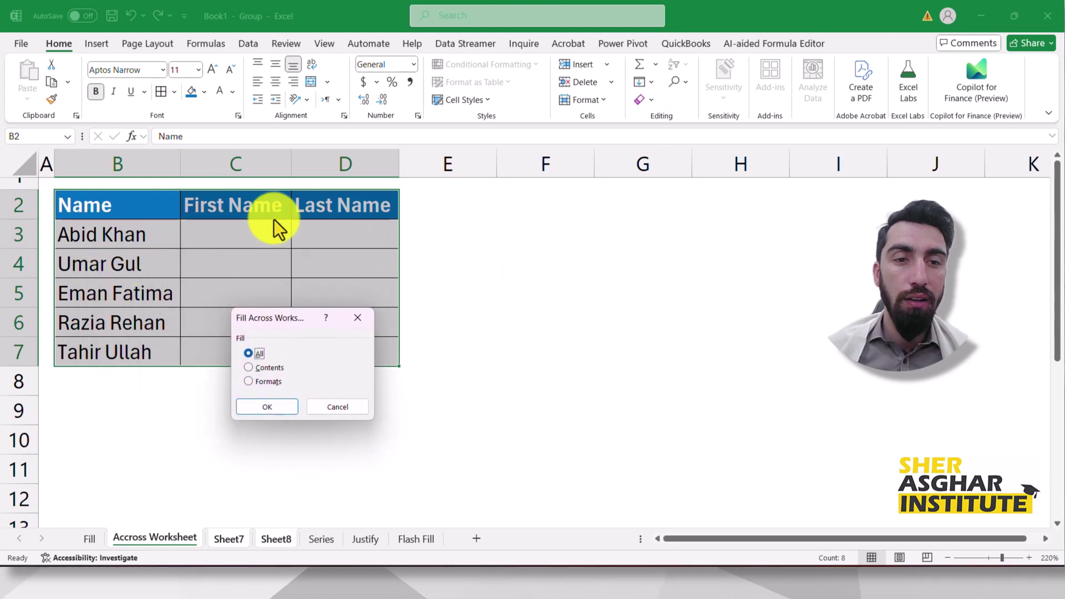
click(262, 383)
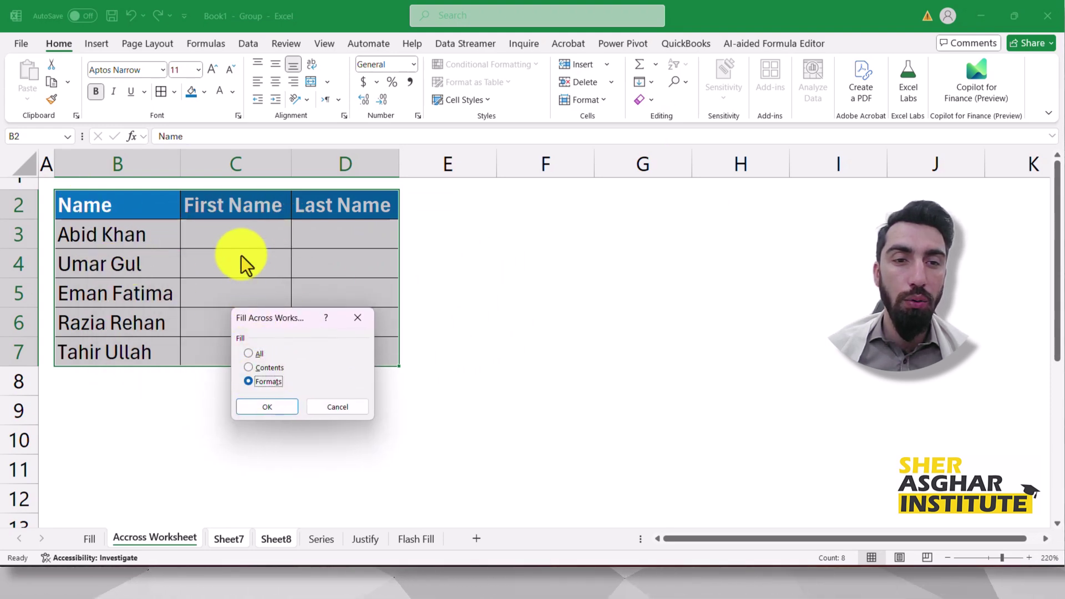
click(250, 354)
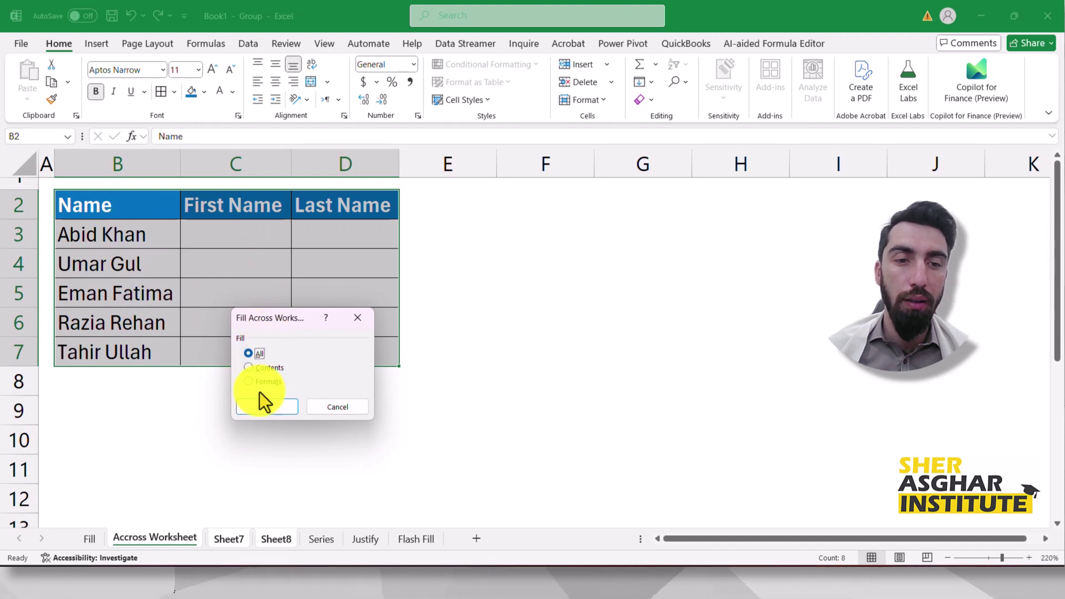
click(268, 411)
click(307, 381)
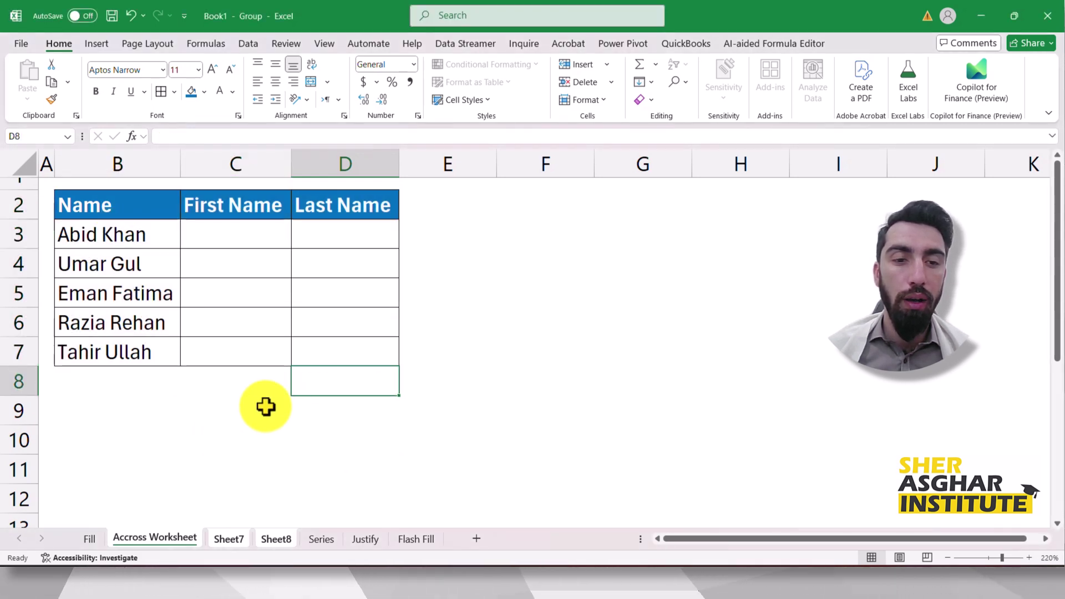
Ungroup the worksheets and open Sheet7 to check the table there against the Accross Worksheet sheet
right_click(224, 542)
click(265, 528)
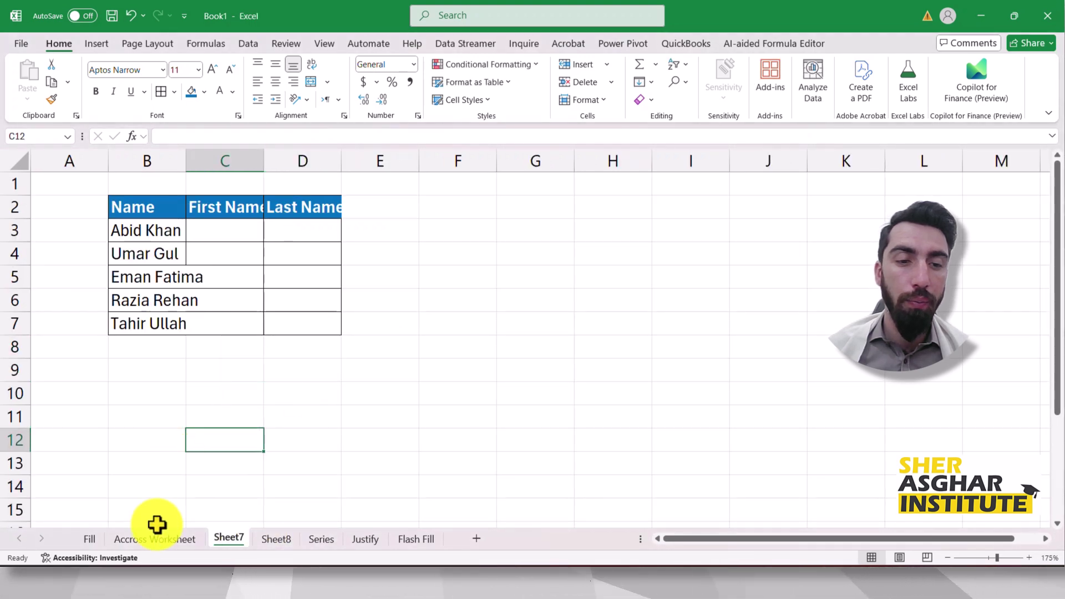
click(155, 537)
click(228, 539)
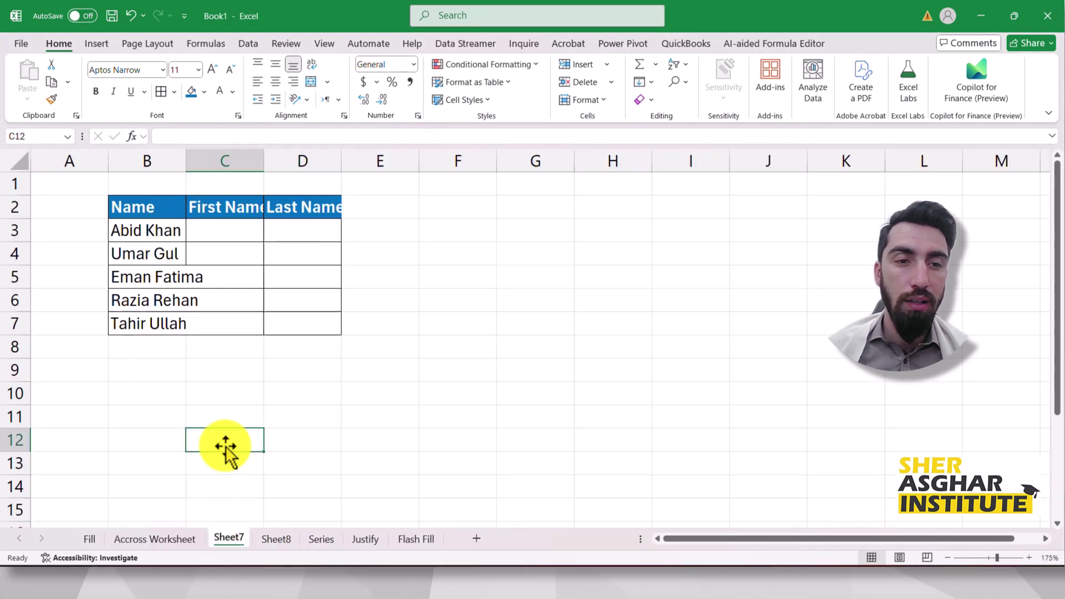
AutoFit the width of column B on Sheet7 and on Sheet8
double_click(187, 160)
click(201, 258)
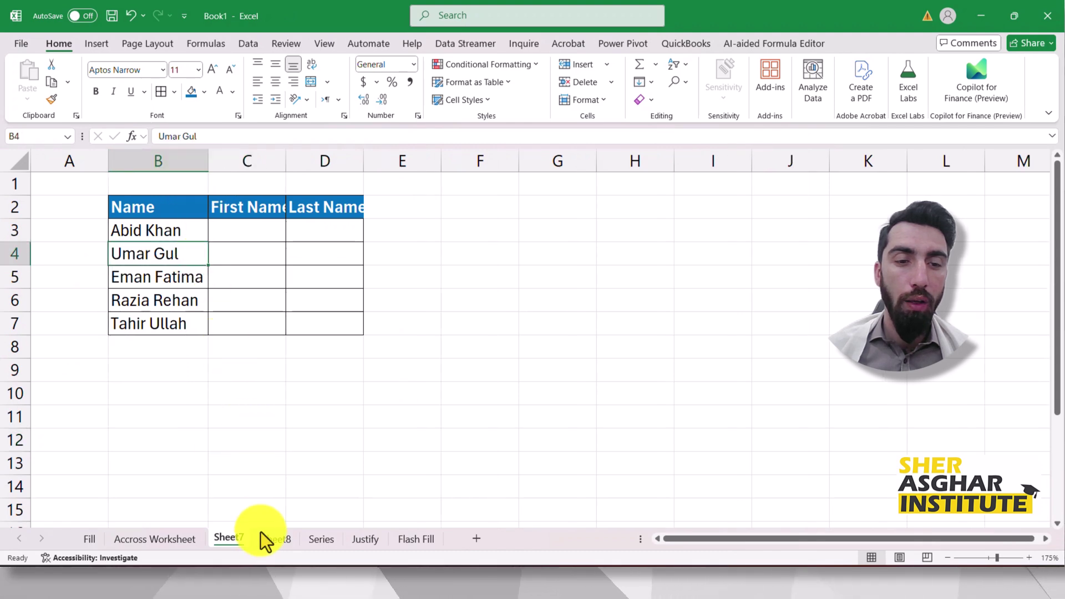
click(275, 539)
double_click(125, 160)
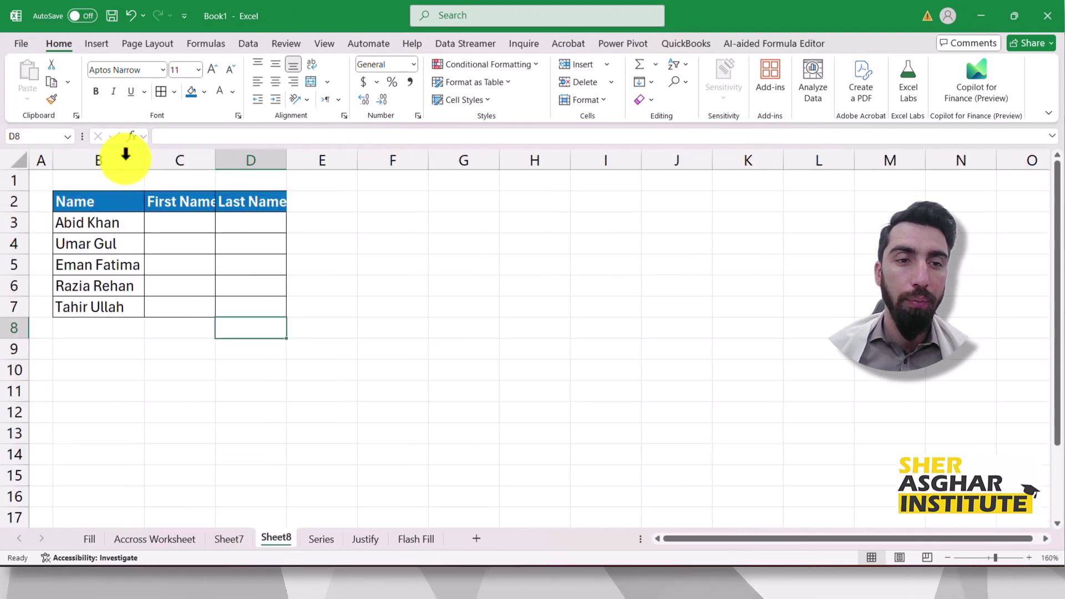
click(231, 246)
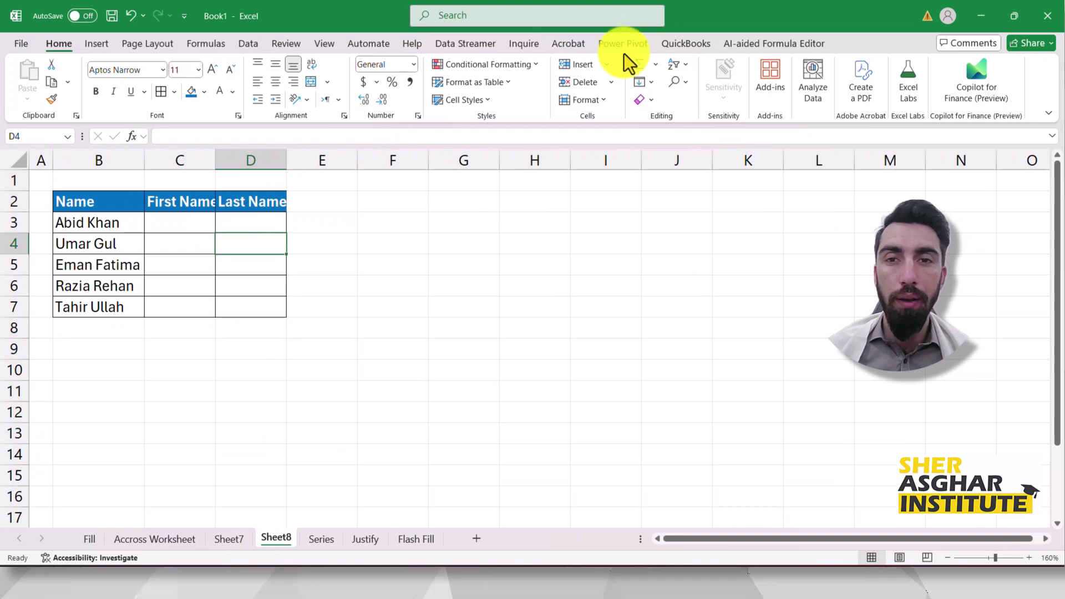
Examine which Fill commands are available on the blank Series sheet
click(643, 84)
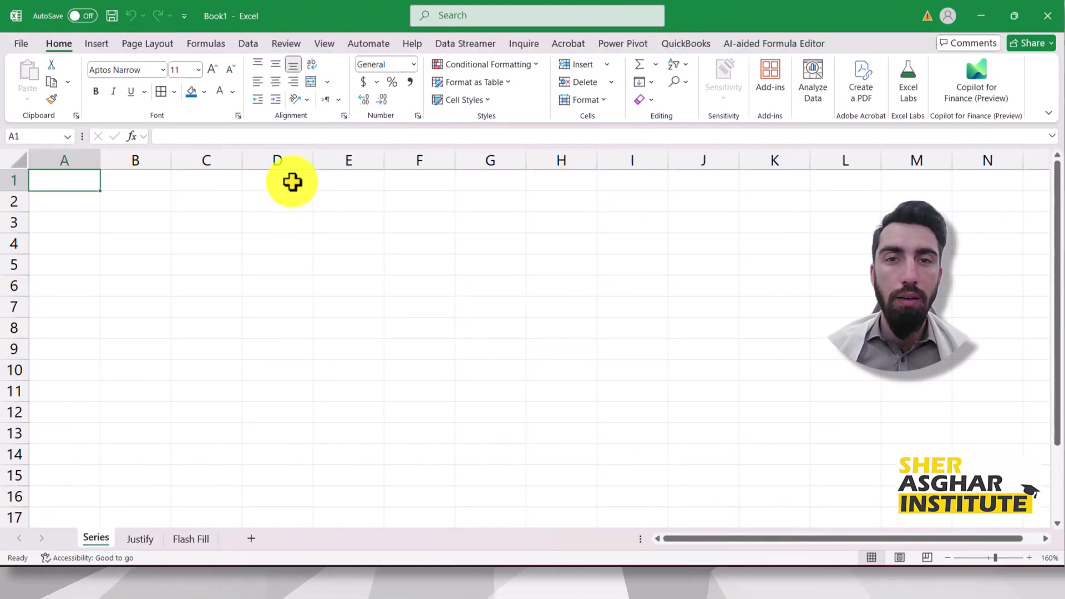
click(644, 82)
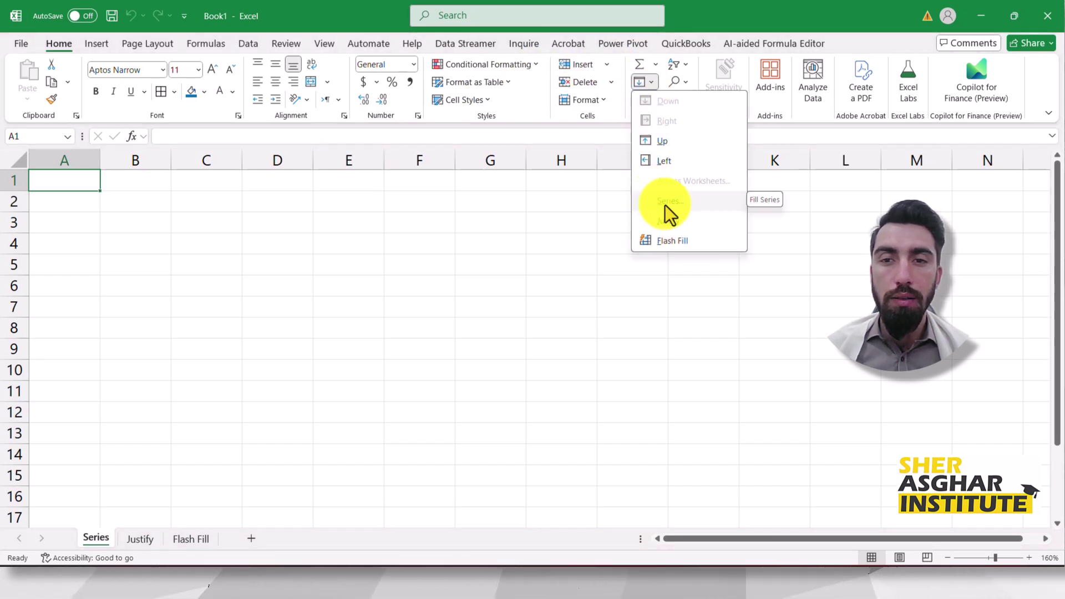
click(236, 237)
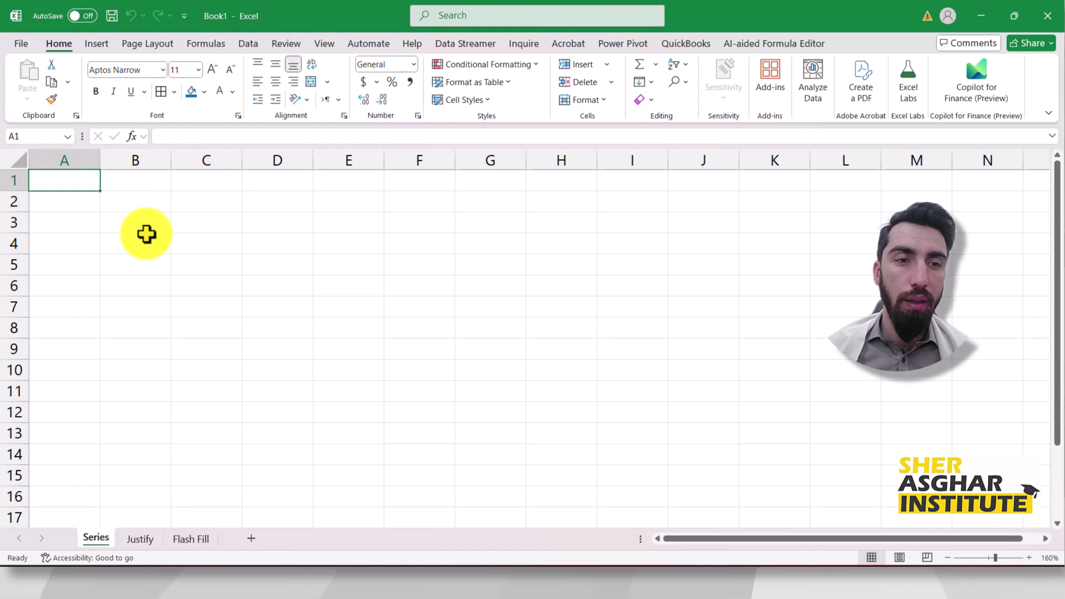
Enter the starting value 1 in cell B2 of the Series sheet and select that cell
click(134, 204)
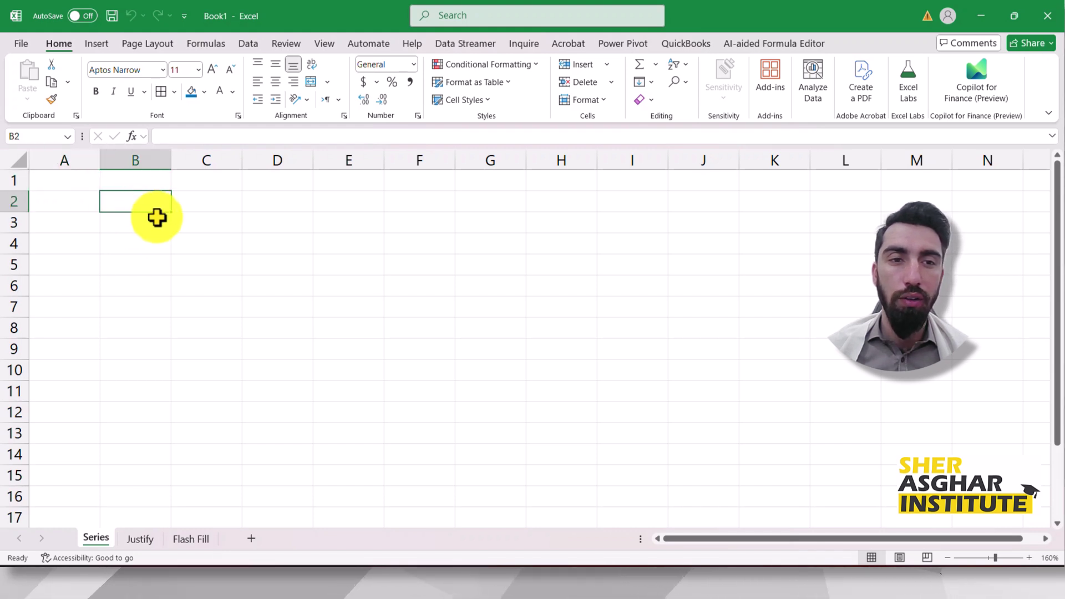
click(206, 244)
click(136, 203)
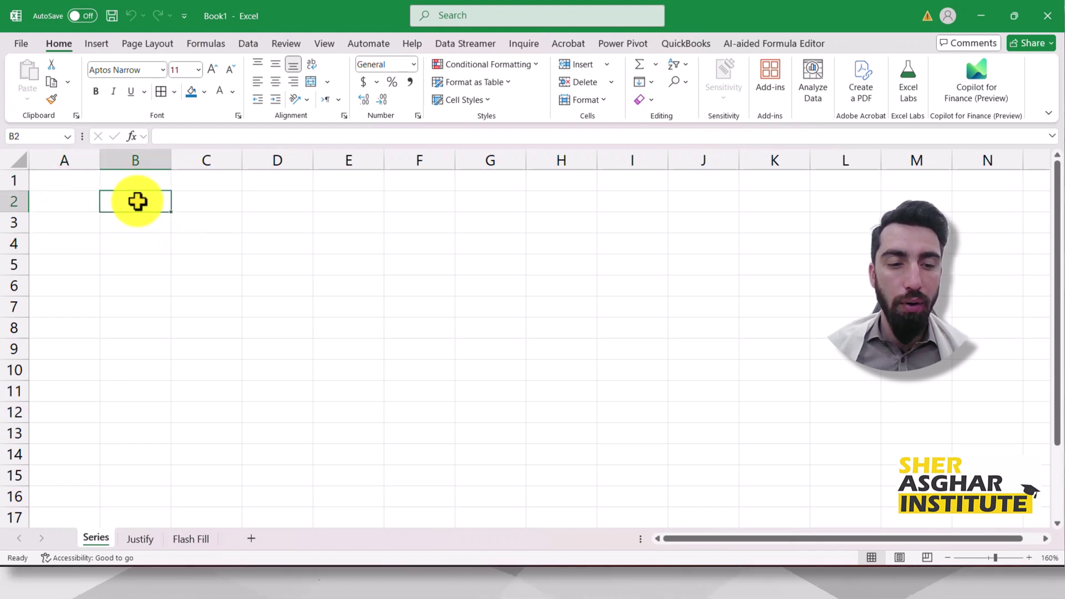
text(1)
click(204, 241)
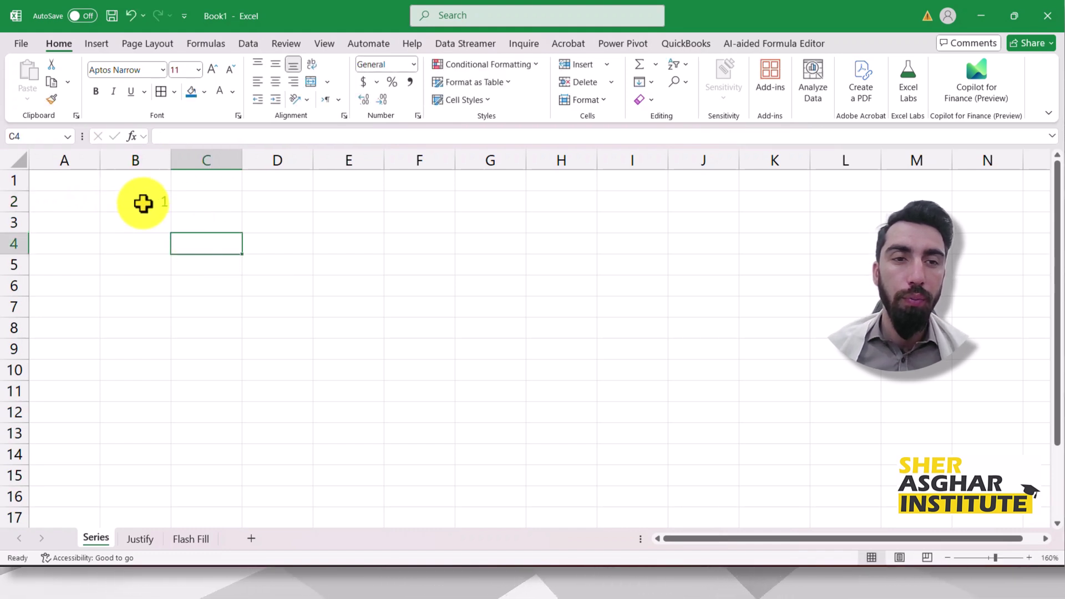
click(142, 202)
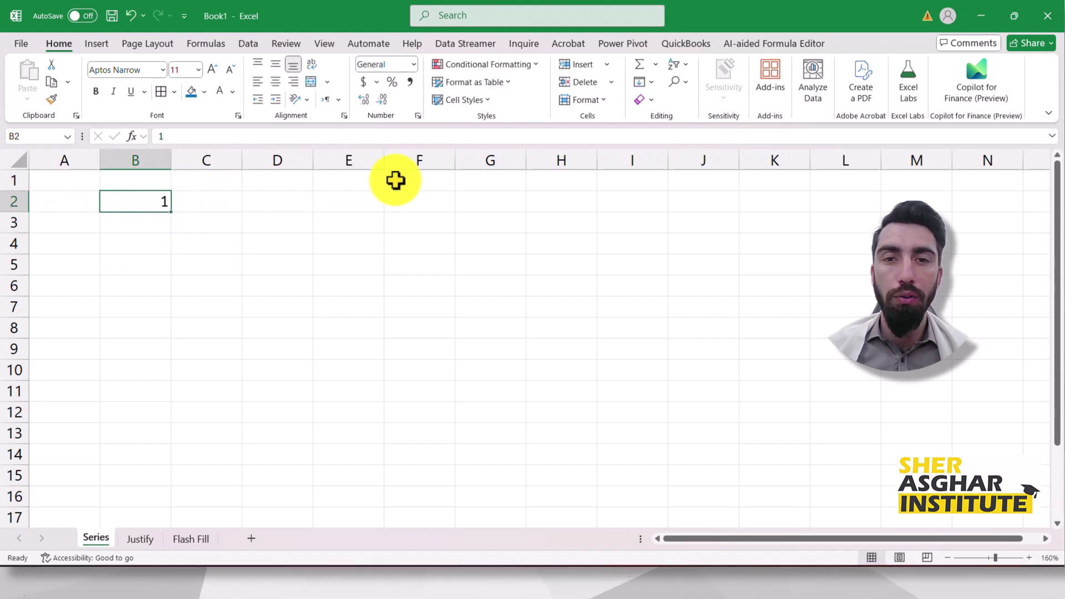
Fill a linear series in rows from B2 with step value 1 and stop value 8
click(655, 81)
click(696, 201)
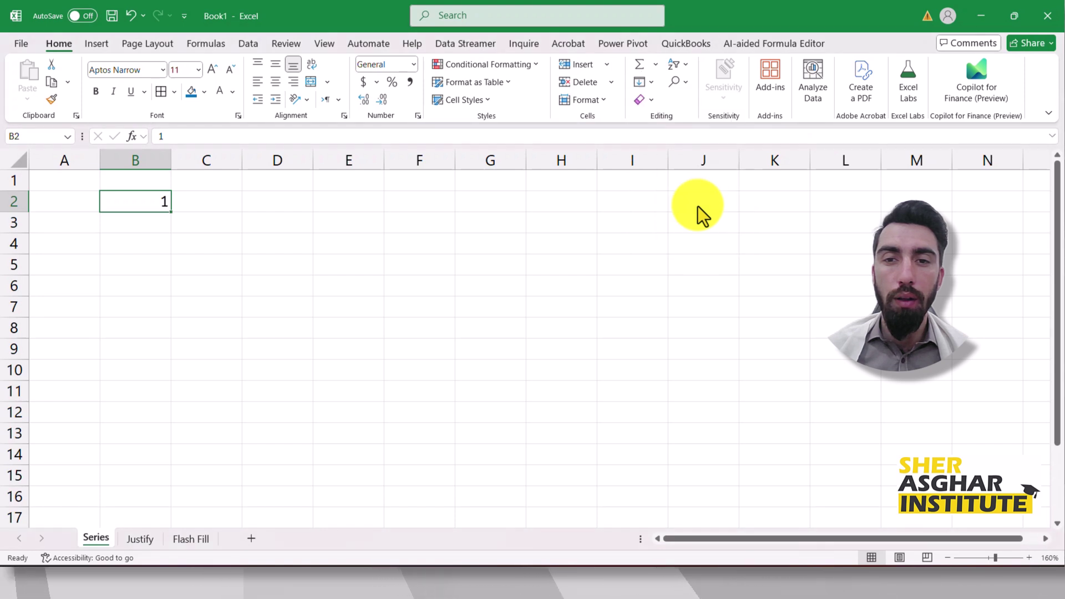
drag(327, 292, 430, 217)
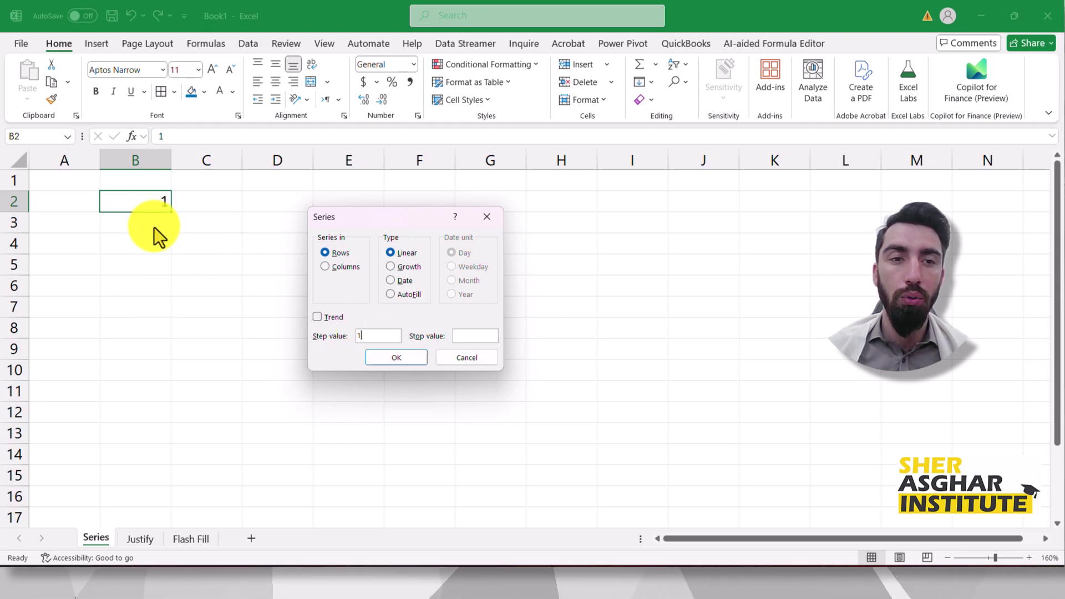
click(471, 335)
text(8)
click(390, 360)
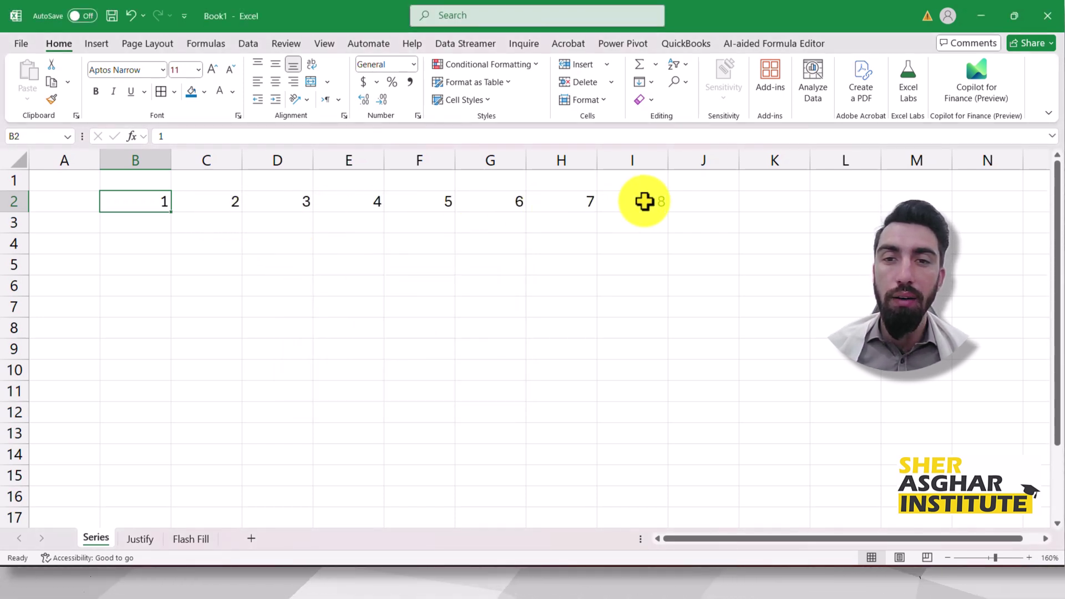
Undo the row series and fill a linear series in columns from B2 with step value 2 and stop value 15
key(ctrl+z)
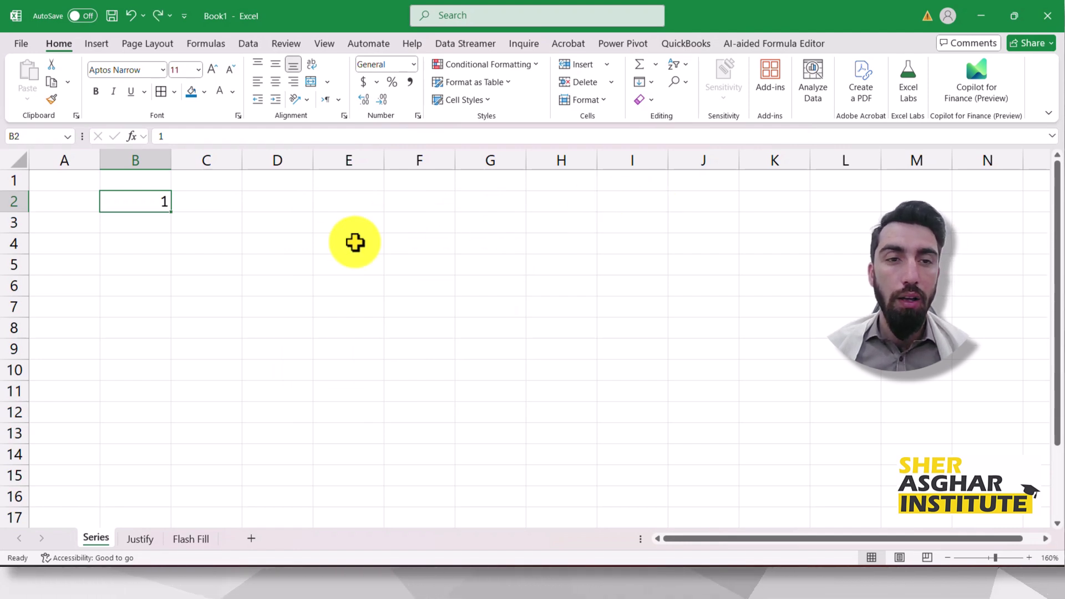
click(645, 82)
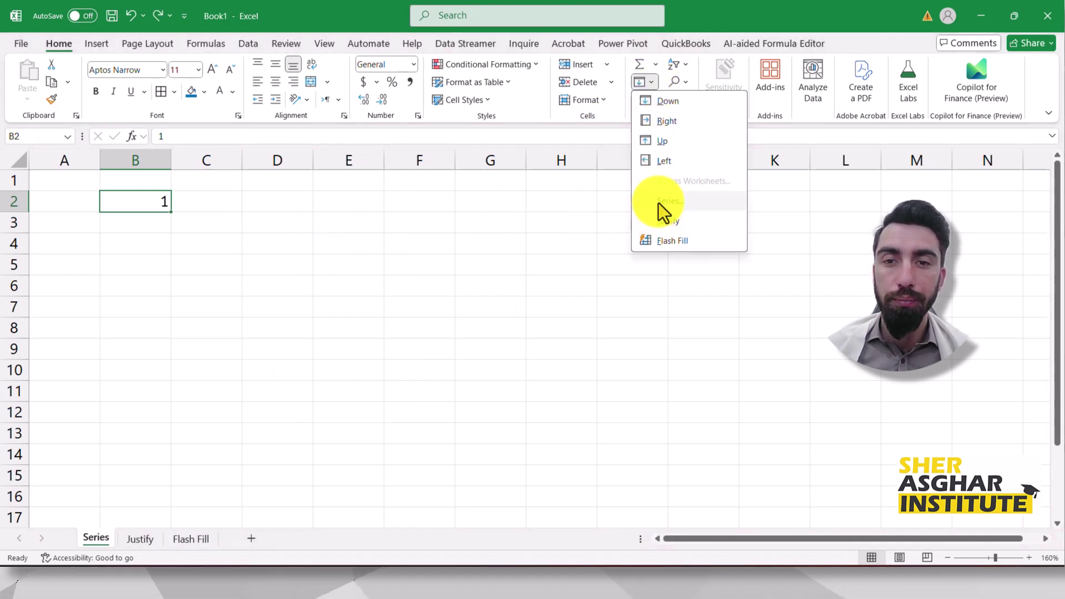
click(658, 202)
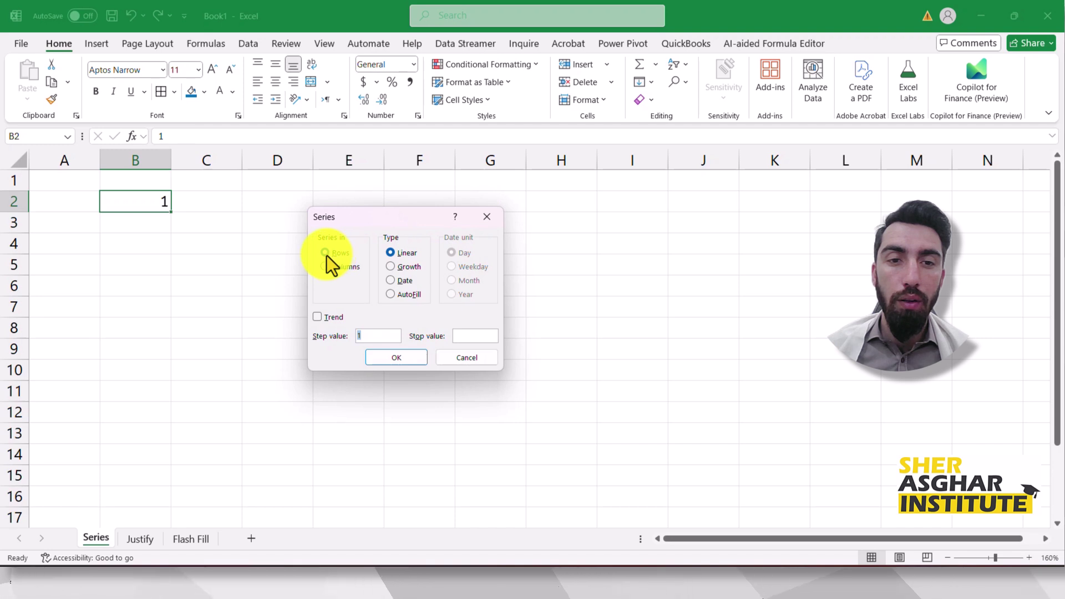
click(328, 267)
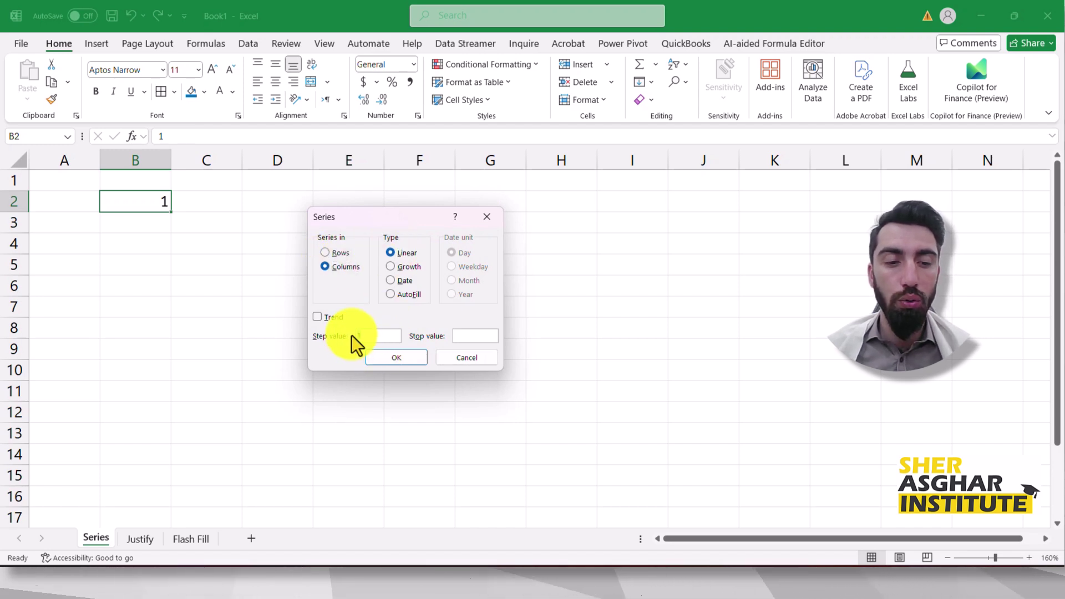
text(2)
click(472, 335)
text(15)
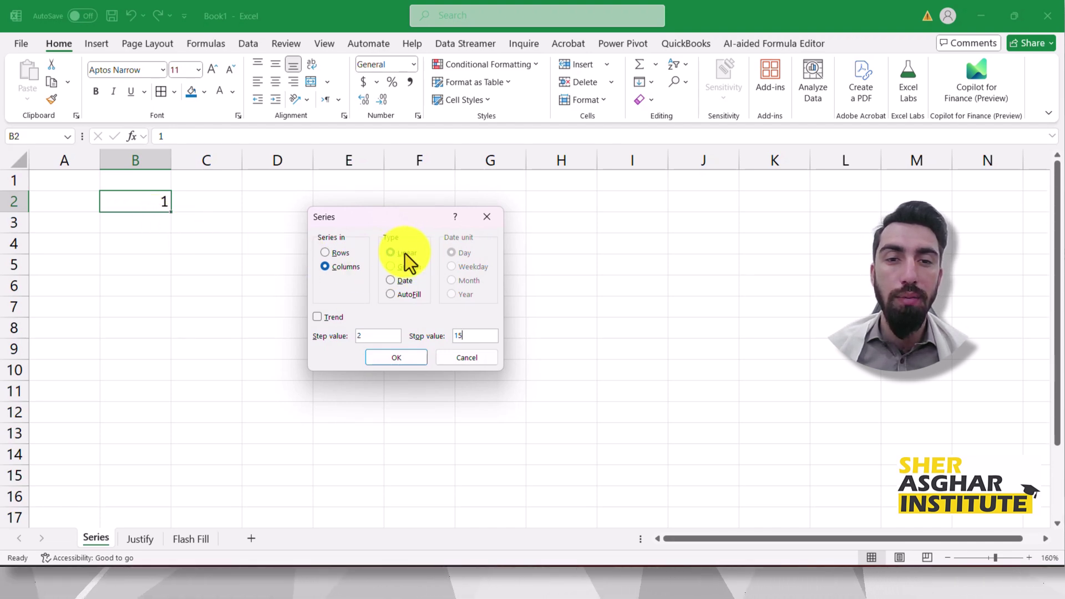
click(414, 359)
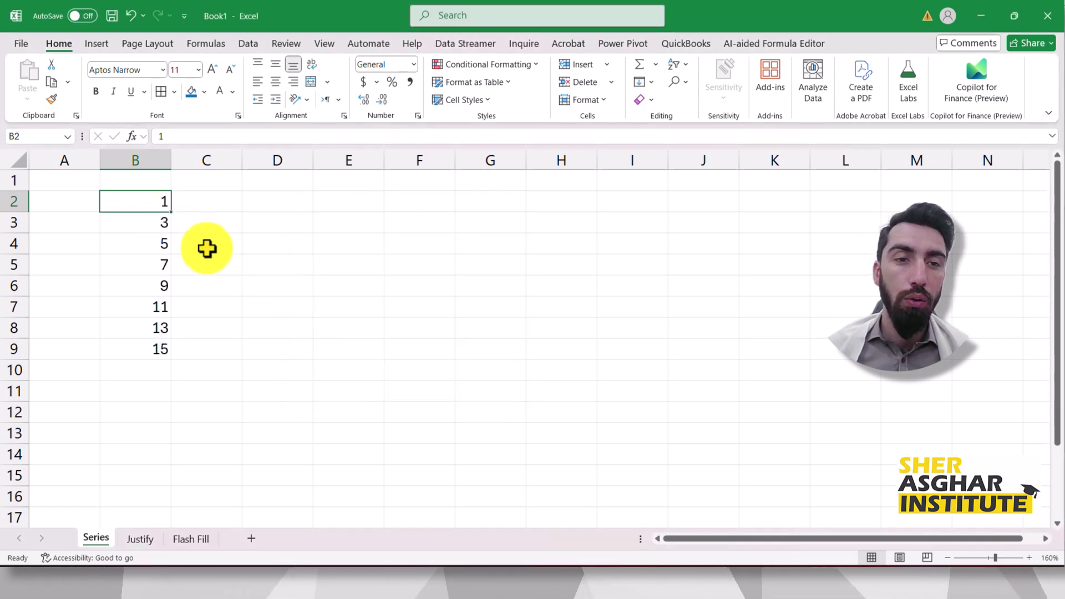
Check the filled numbers down column B and undo the linear column series
click(159, 224)
click(159, 244)
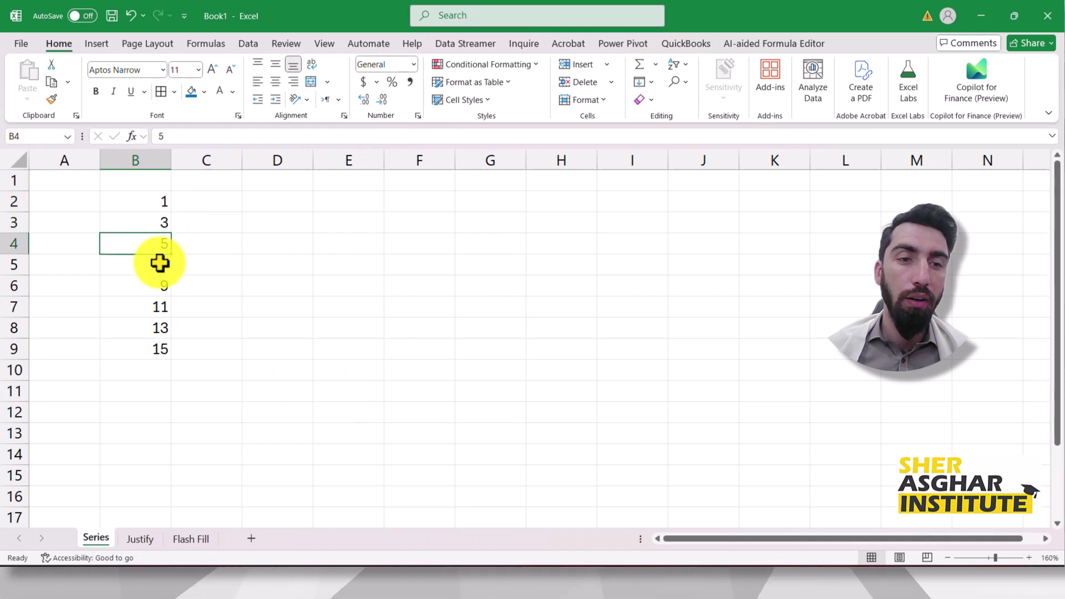
click(158, 265)
click(160, 285)
click(161, 333)
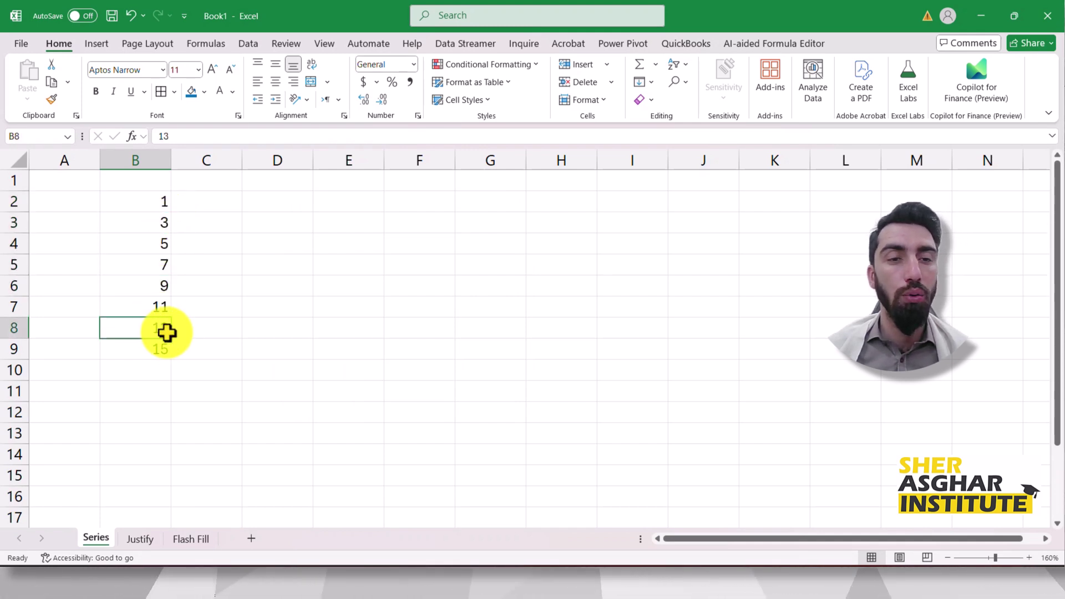
key(ctrl+z)
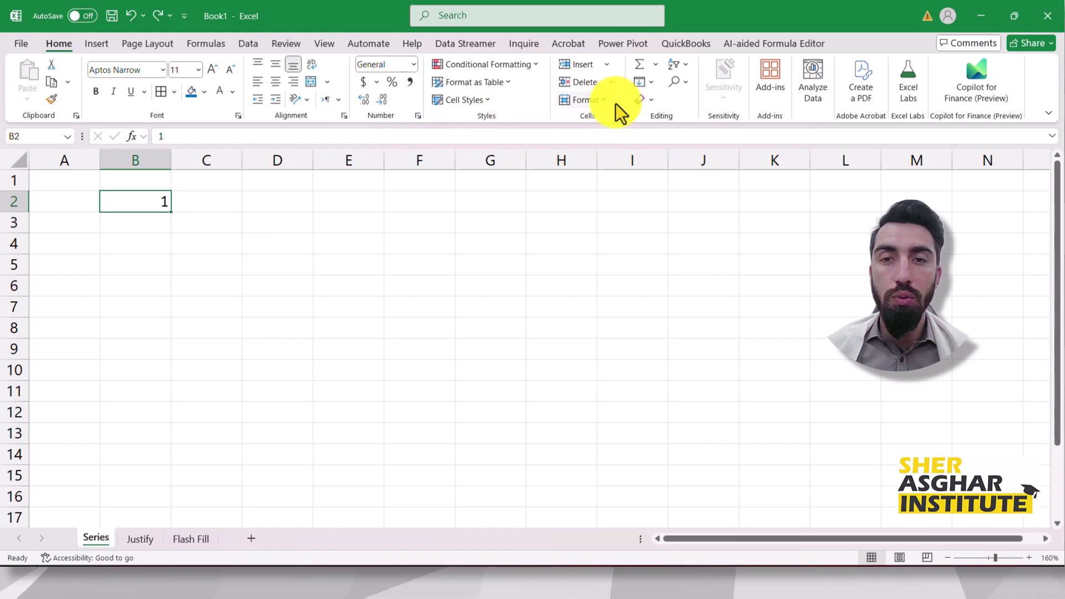
Fill a growth series in columns from B2 with step value 2 and stop value 64
click(652, 82)
click(678, 198)
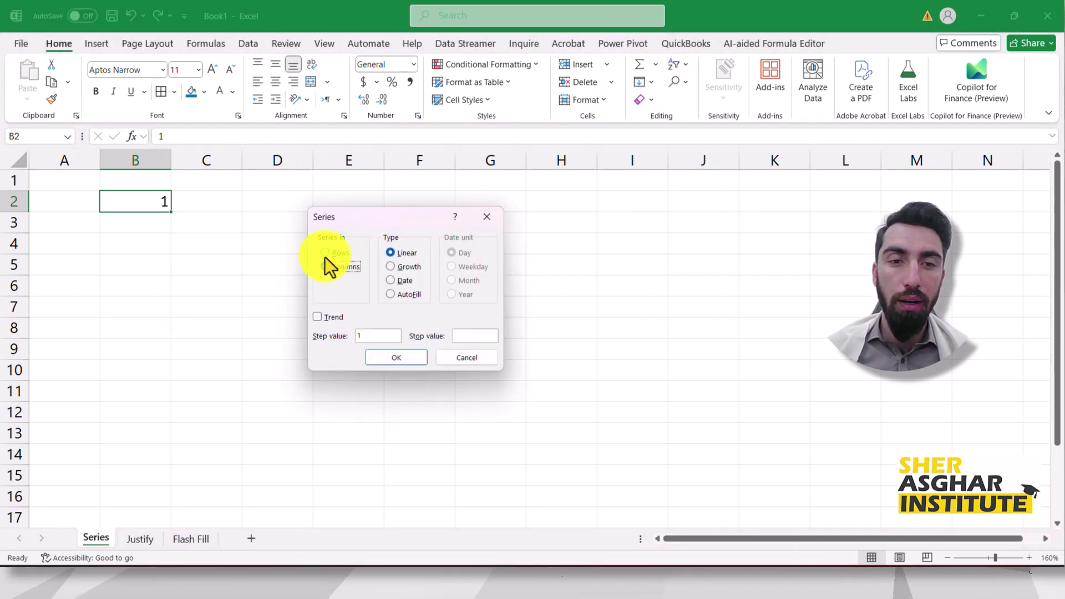
click(326, 253)
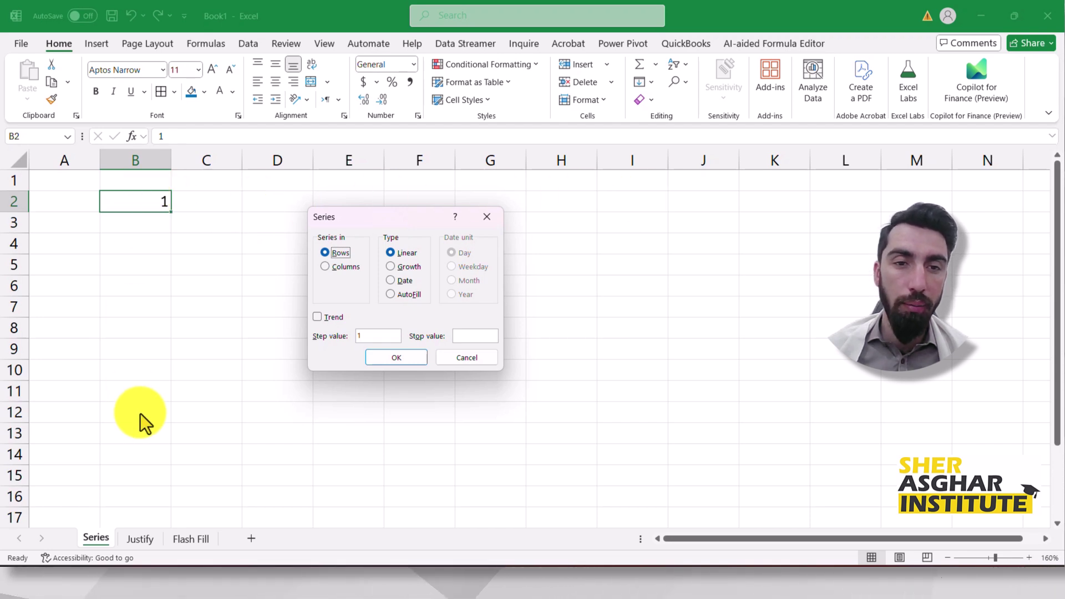
click(326, 267)
click(393, 266)
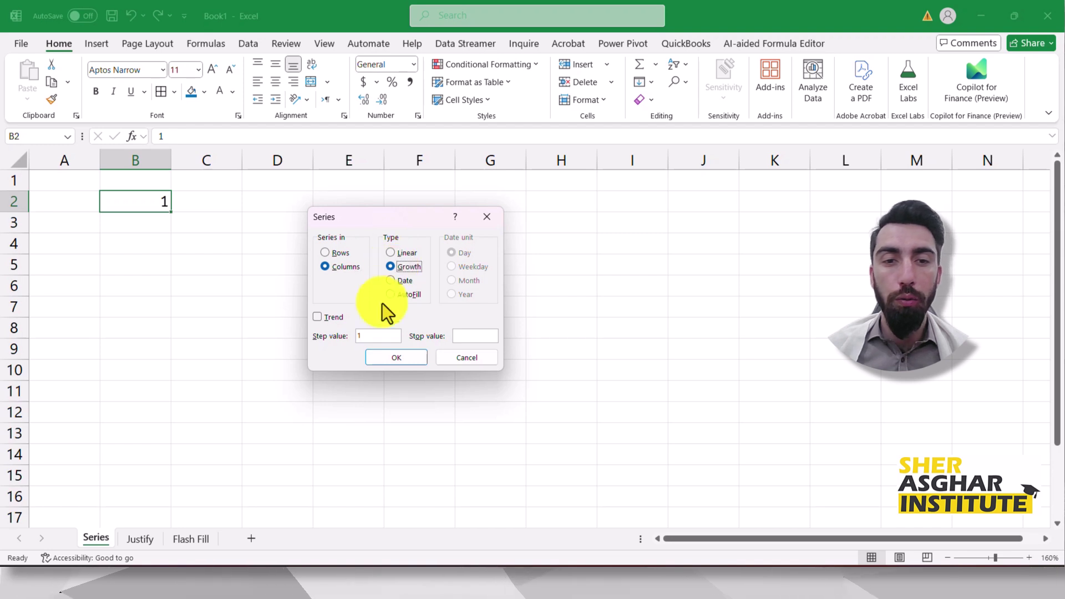
text(2)
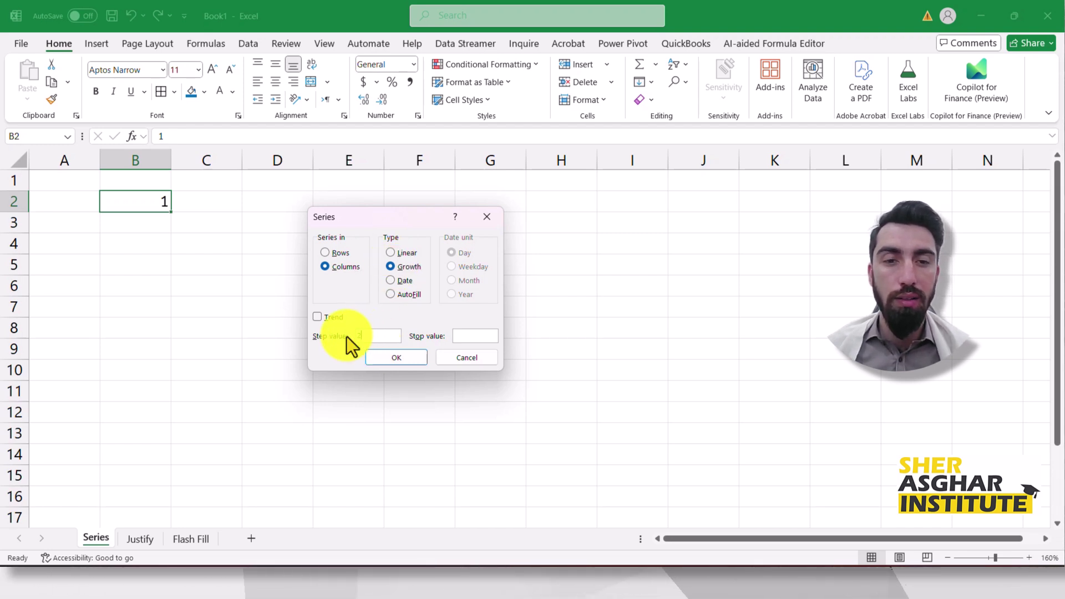
click(483, 336)
text(64)
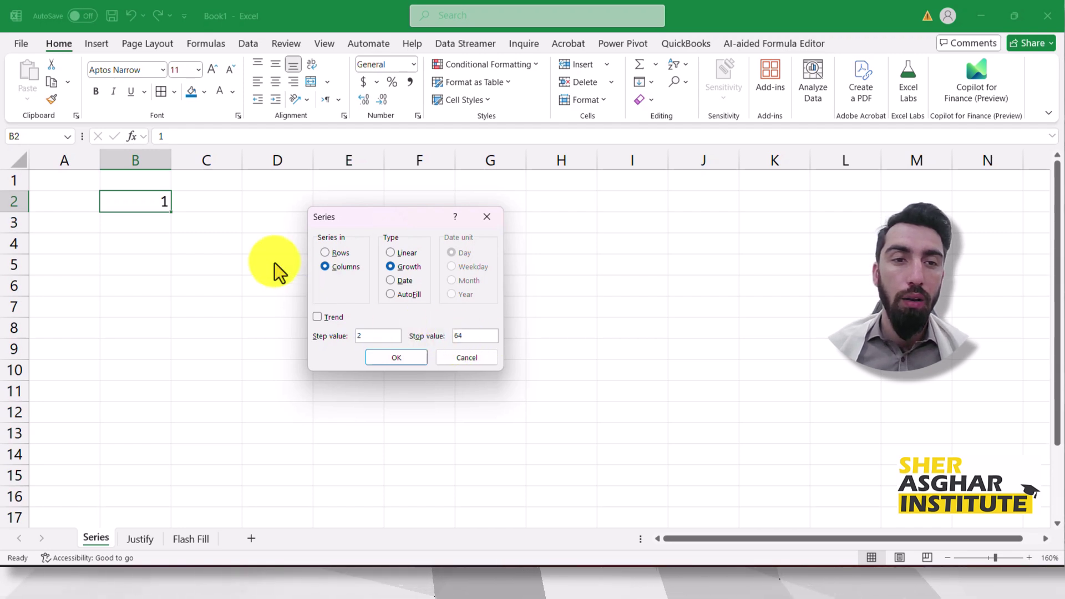
click(397, 355)
Check the growth values down column B and undo the growth series
click(207, 239)
click(165, 215)
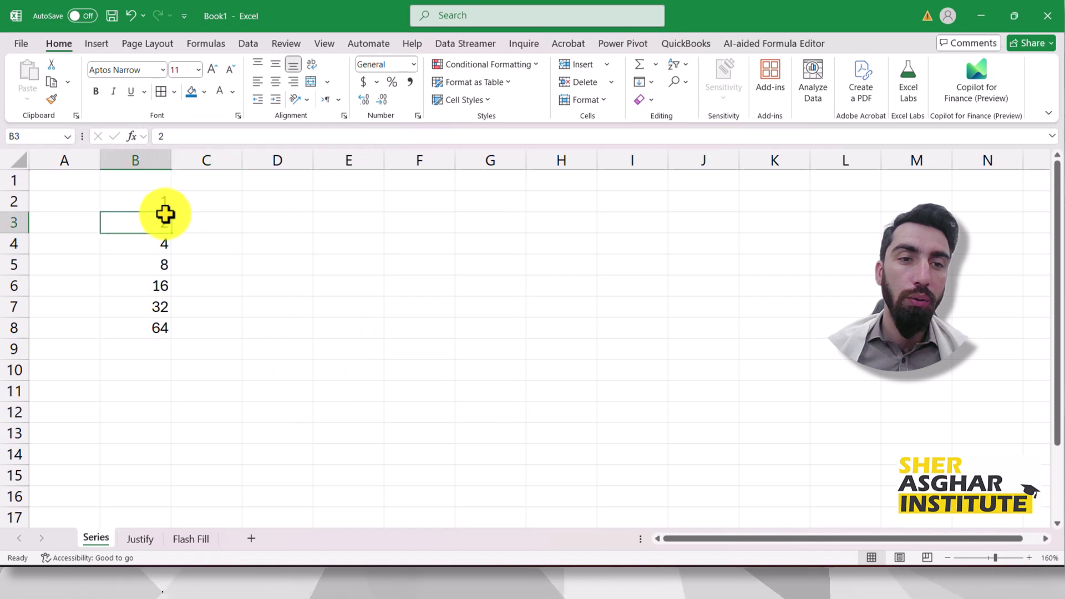
click(159, 245)
click(155, 265)
click(156, 285)
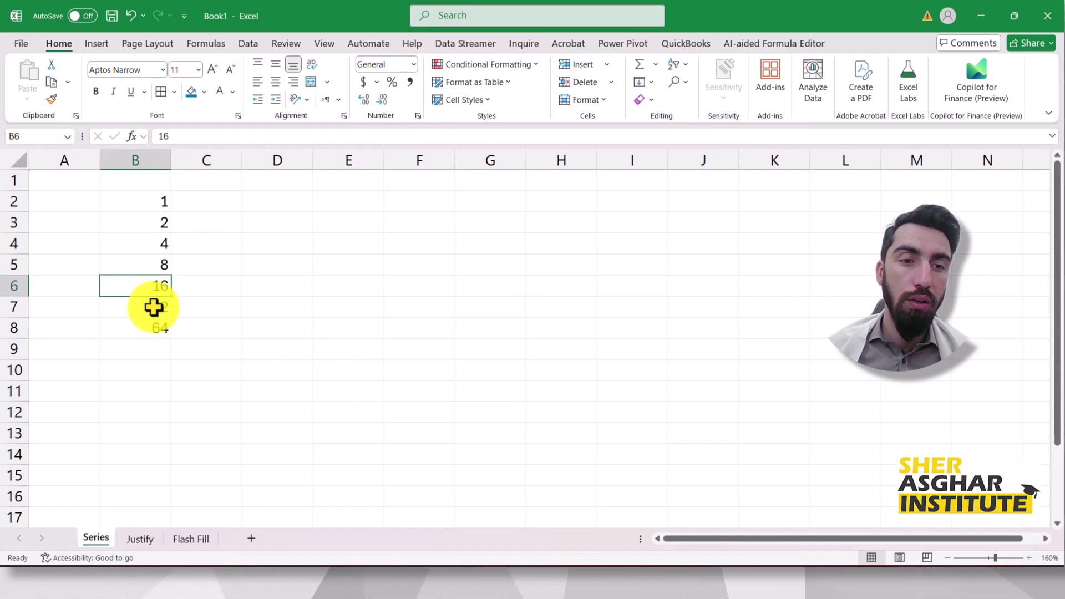
click(154, 306)
click(155, 328)
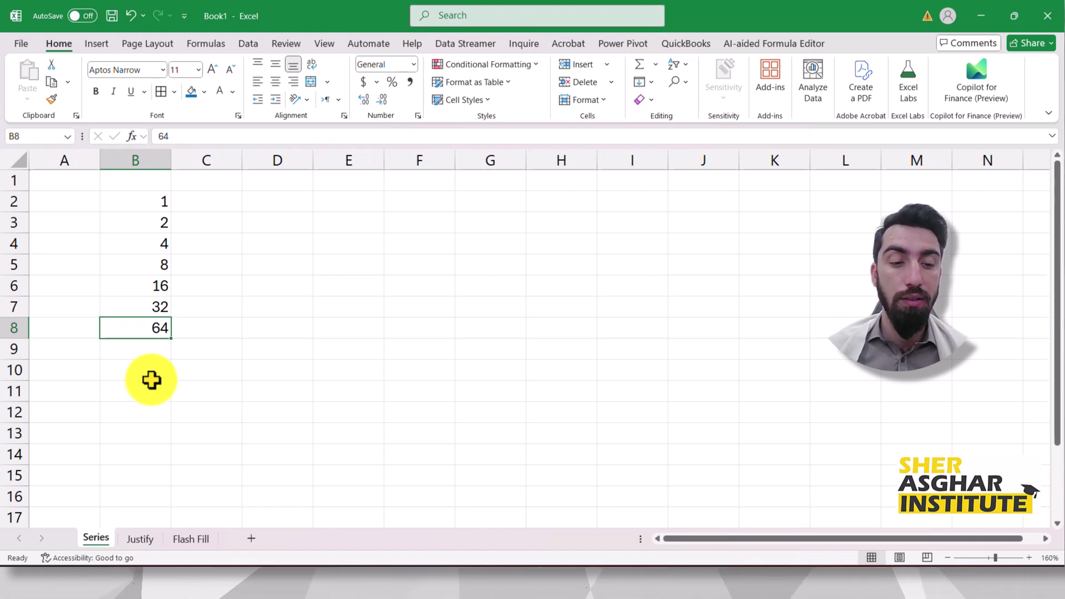
key(ctrl+z)
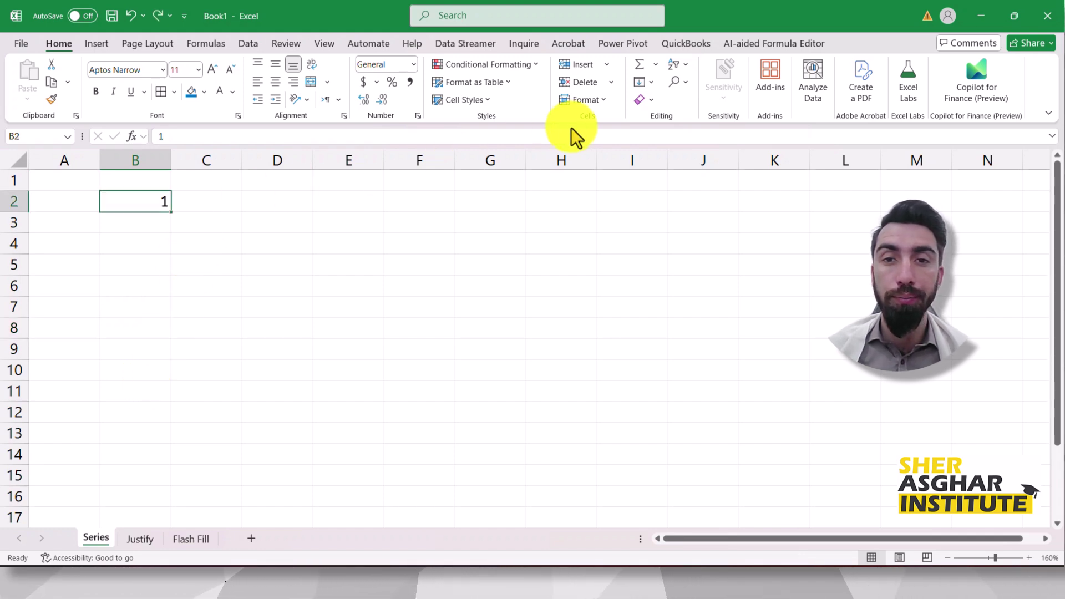
click(644, 82)
click(705, 202)
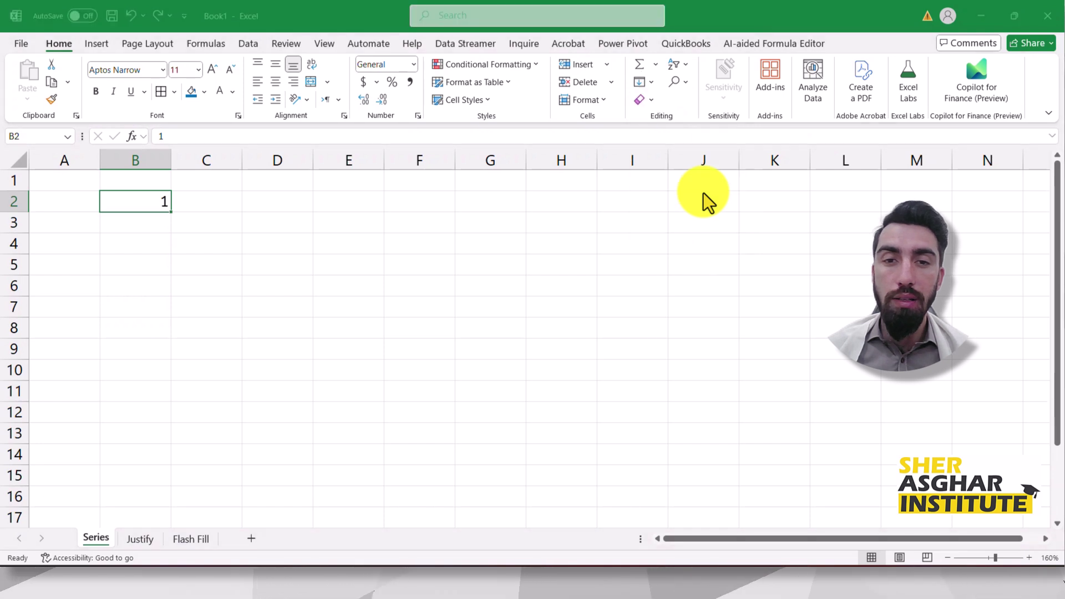
drag(405, 225, 353, 207)
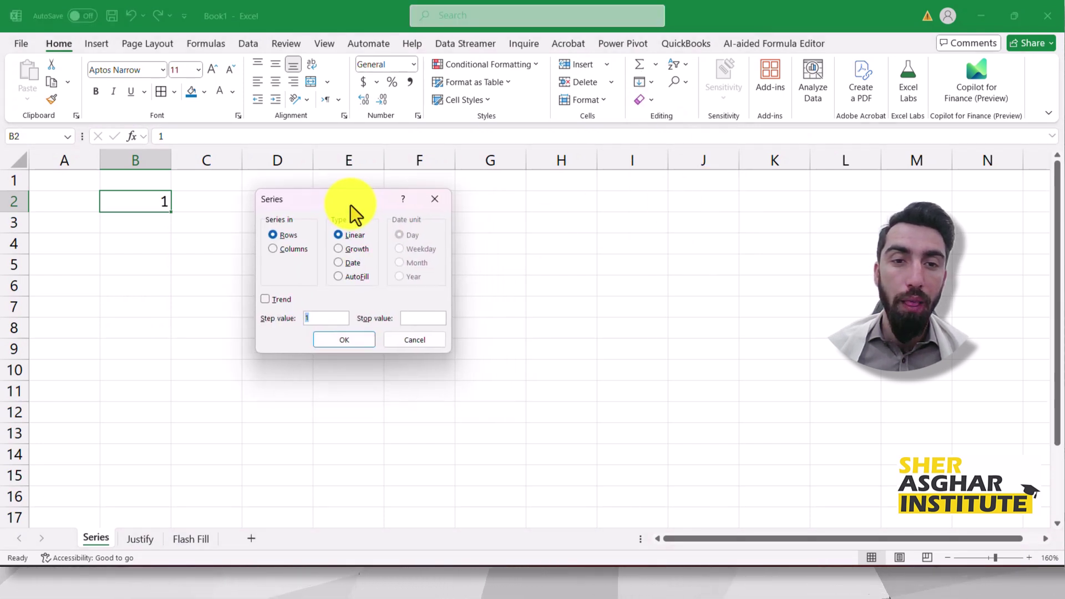
click(341, 261)
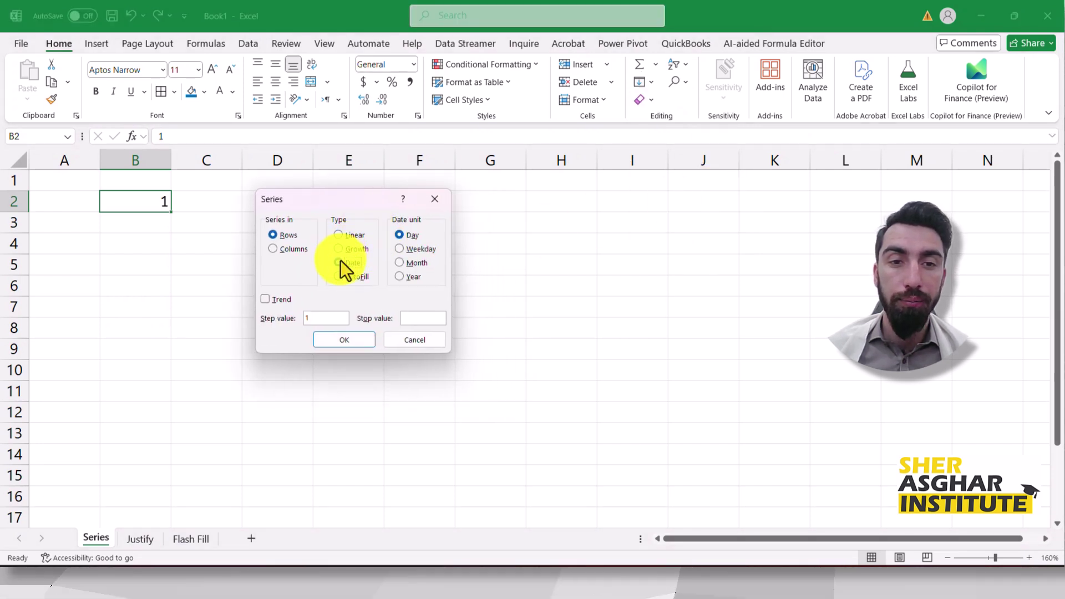
click(435, 199)
click(300, 282)
Replace the content of B2 with the current date, 3/7/2025, and widen column B slightly
click(161, 205)
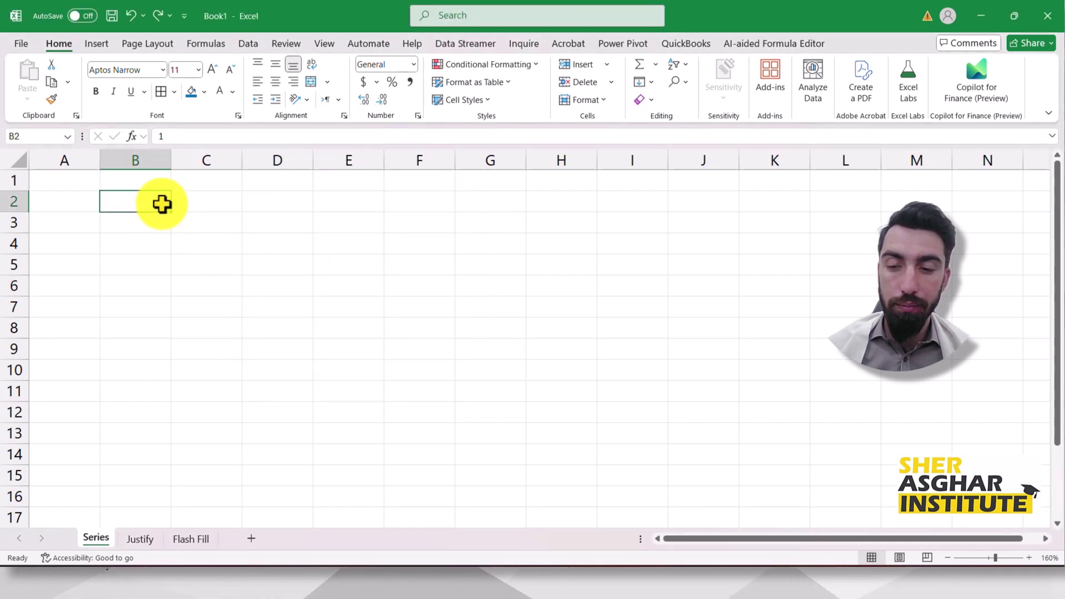
click(199, 241)
click(144, 209)
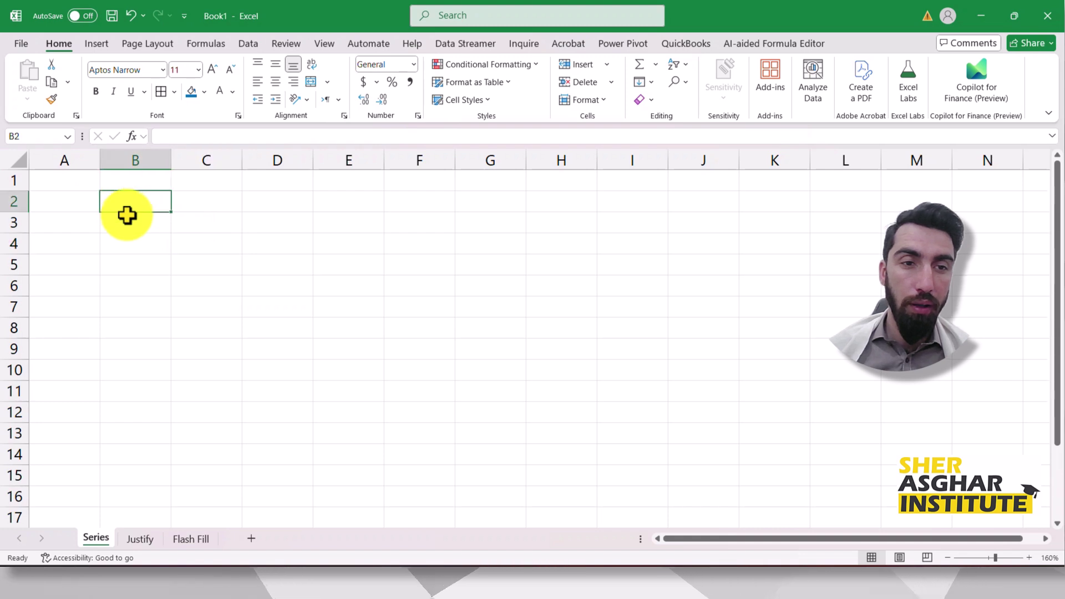
key(ctrl+semicolon)
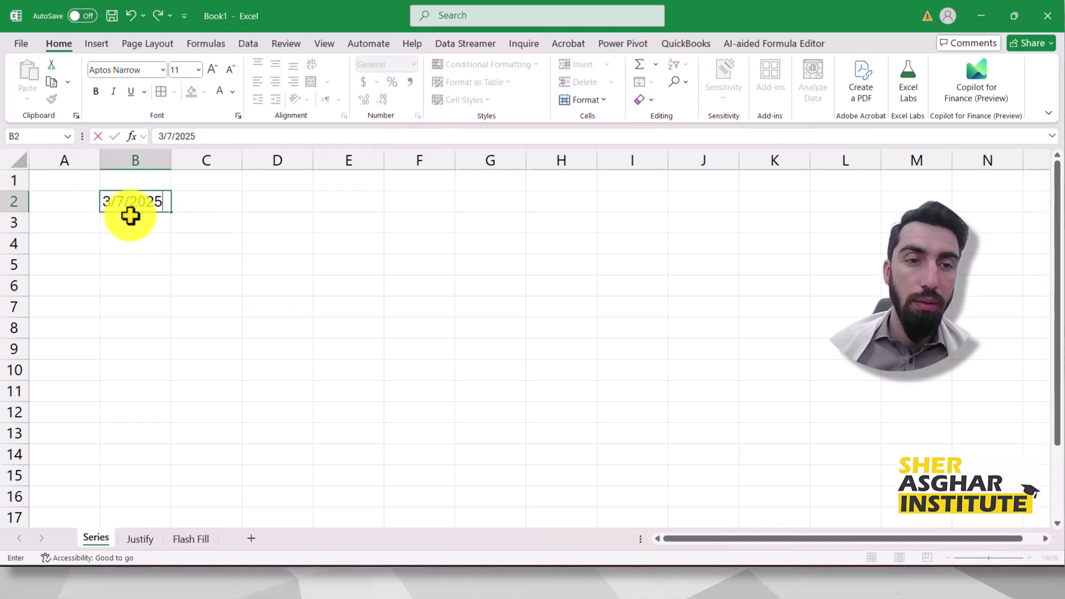
click(228, 227)
drag(172, 162, 185, 161)
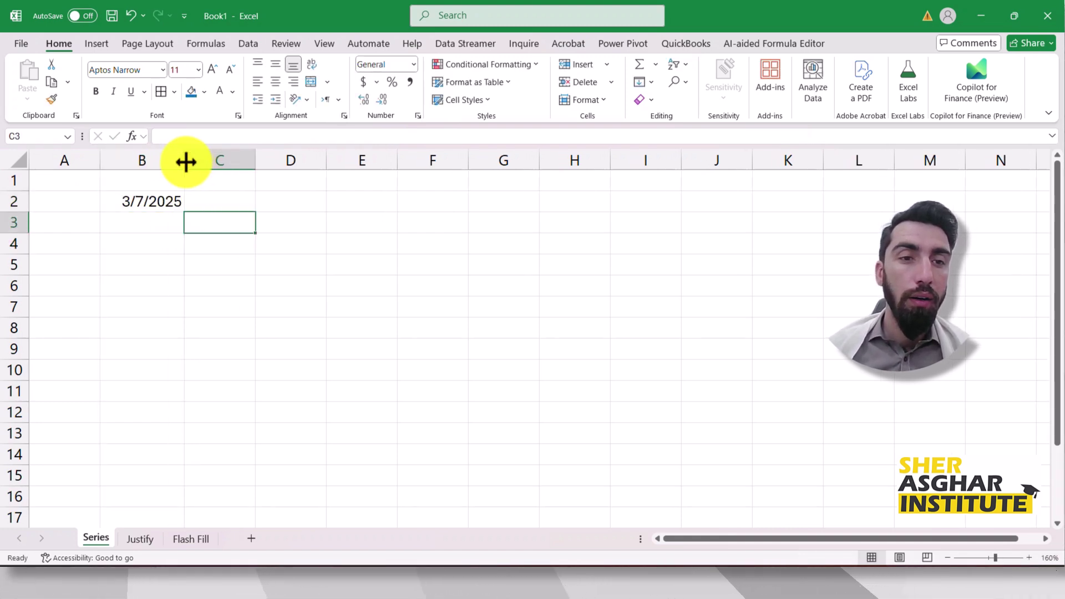
AutoFill the date from B2 down to B12, and undo that fill
click(178, 202)
drag(183, 216, 174, 416)
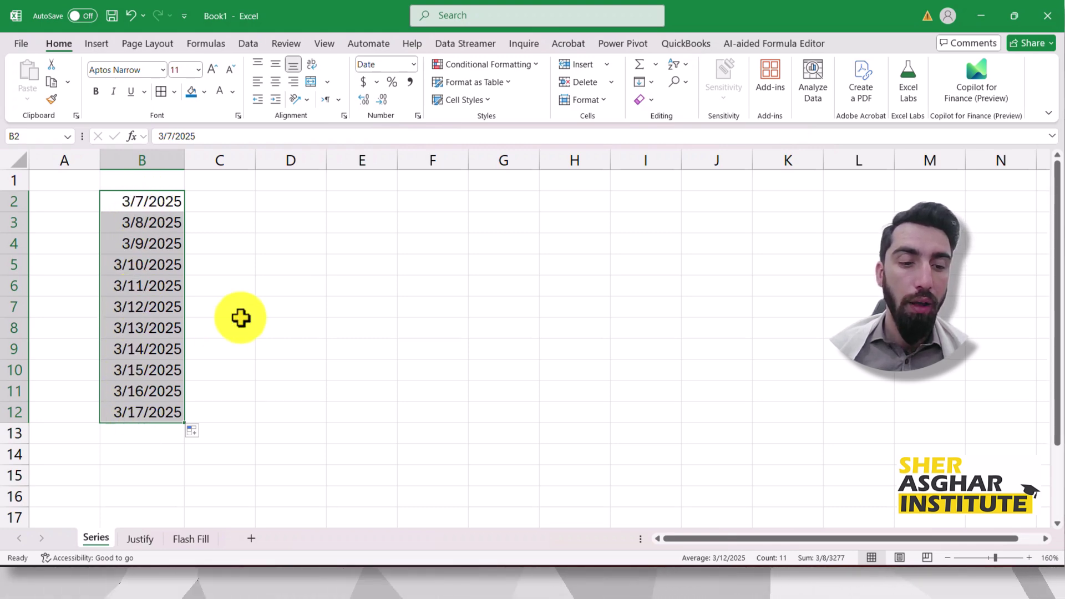
key(ctrl+z)
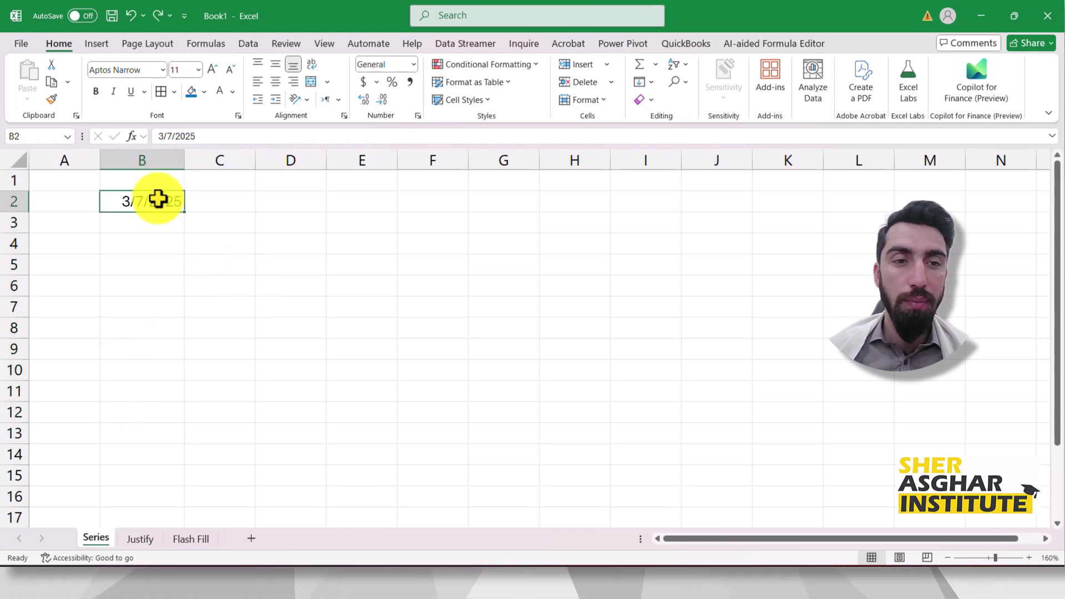
Fill a date series in columns from B2 with date unit Day, step value 2 and stop value 3/20/2025
click(644, 82)
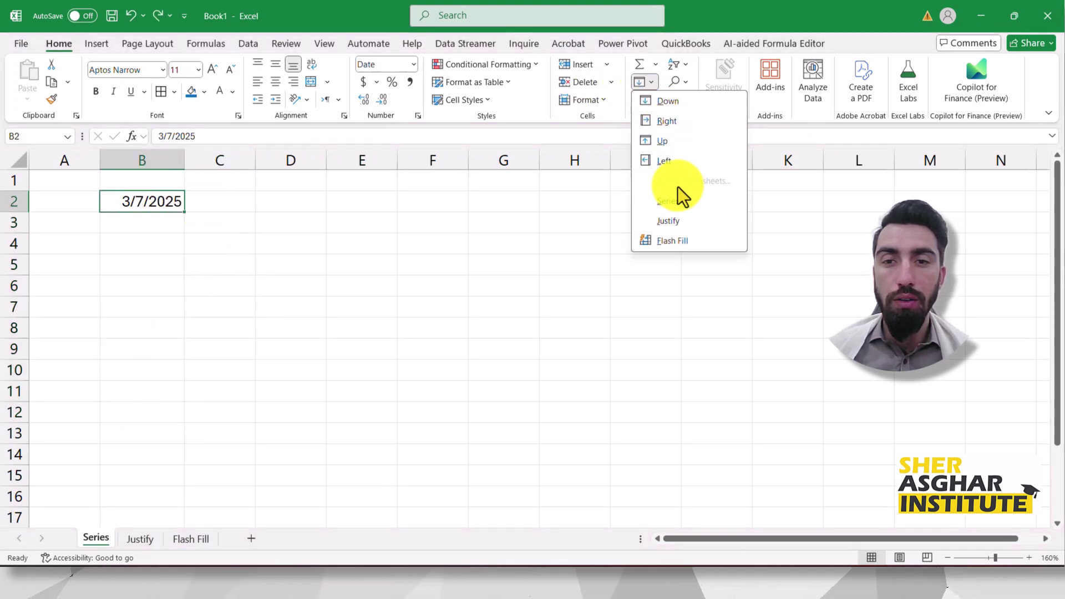
click(679, 202)
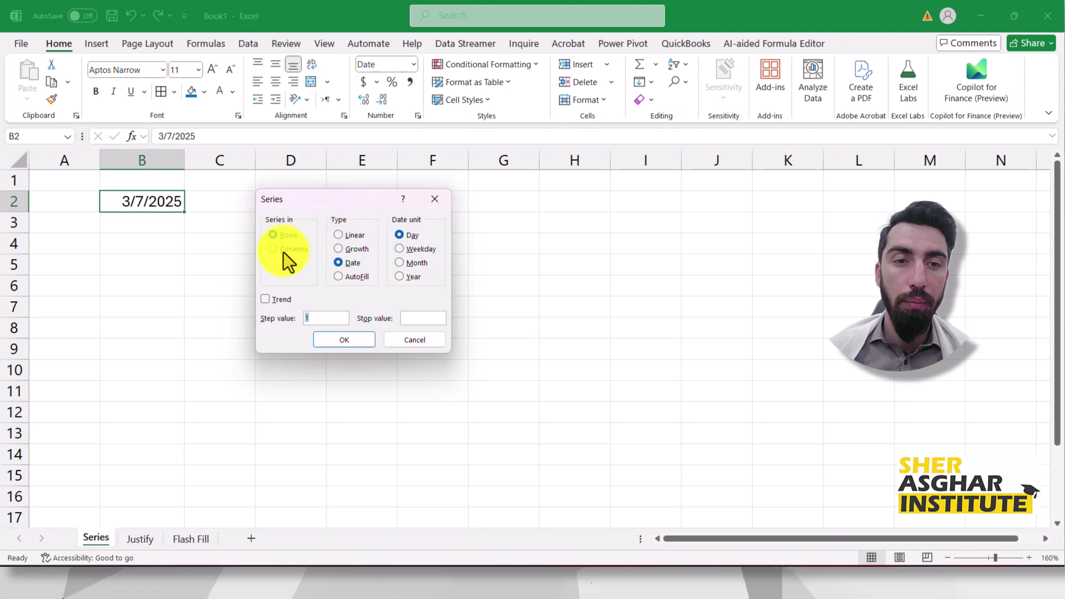
click(349, 264)
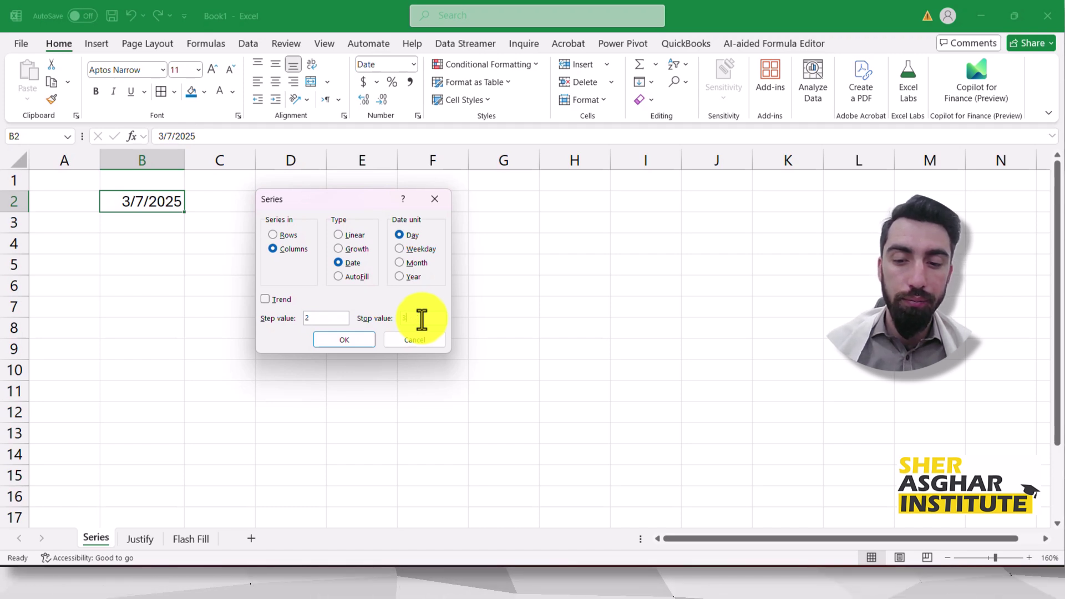
text(0)
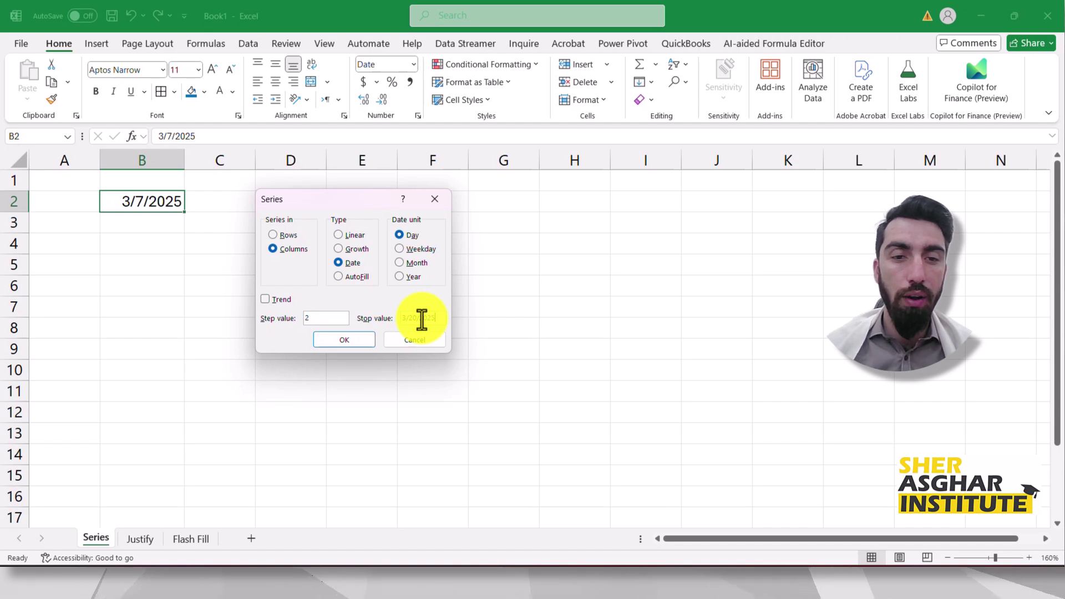
text(/2025)
click(353, 339)
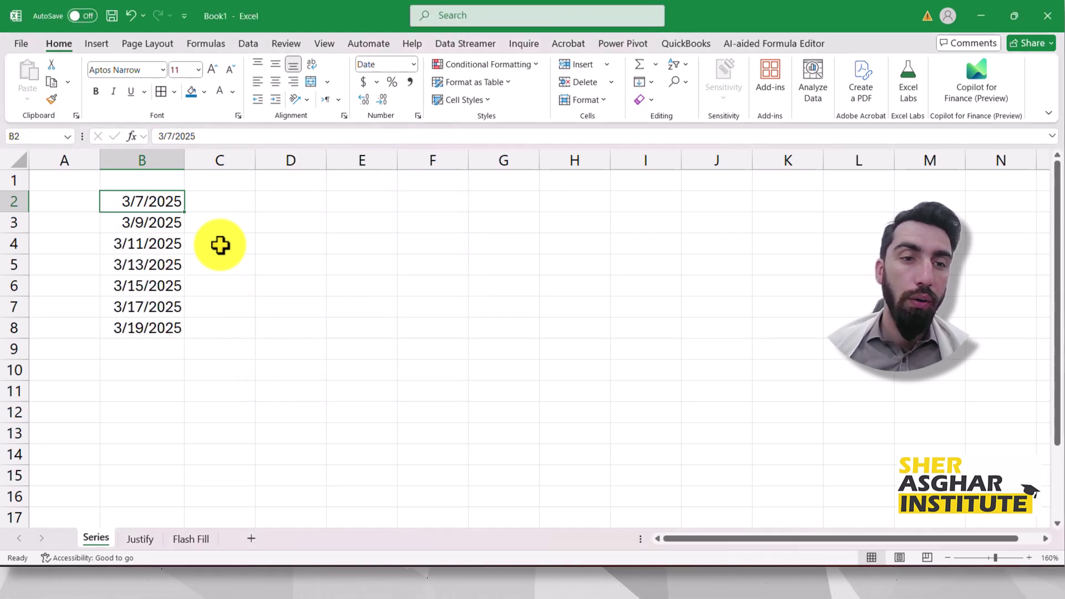
Examine the dates of the filled series cell by cell down column B
click(221, 254)
click(150, 202)
click(147, 218)
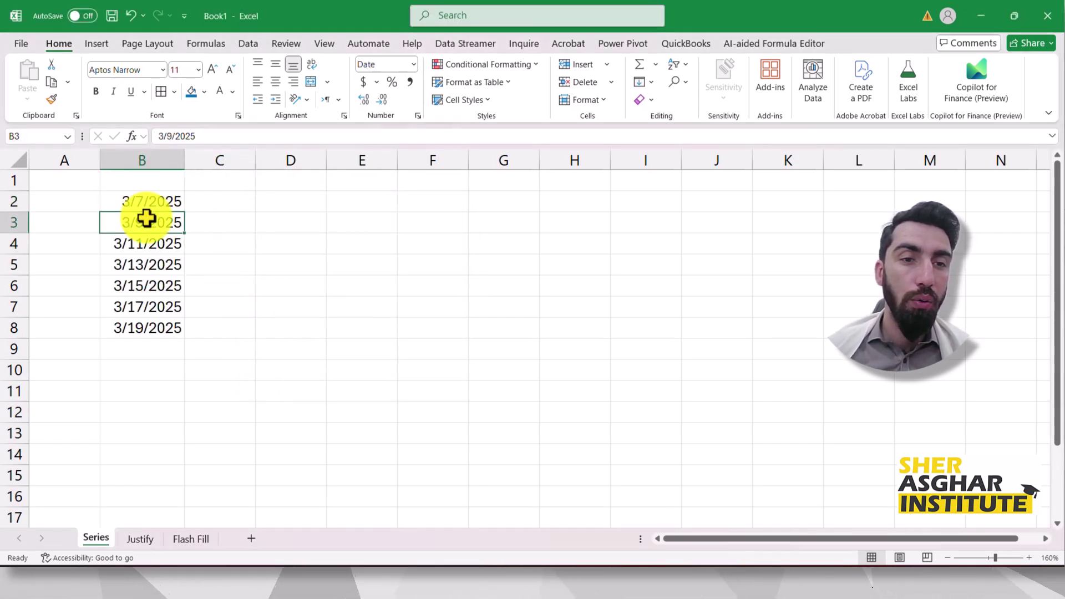
click(144, 244)
click(144, 266)
click(143, 287)
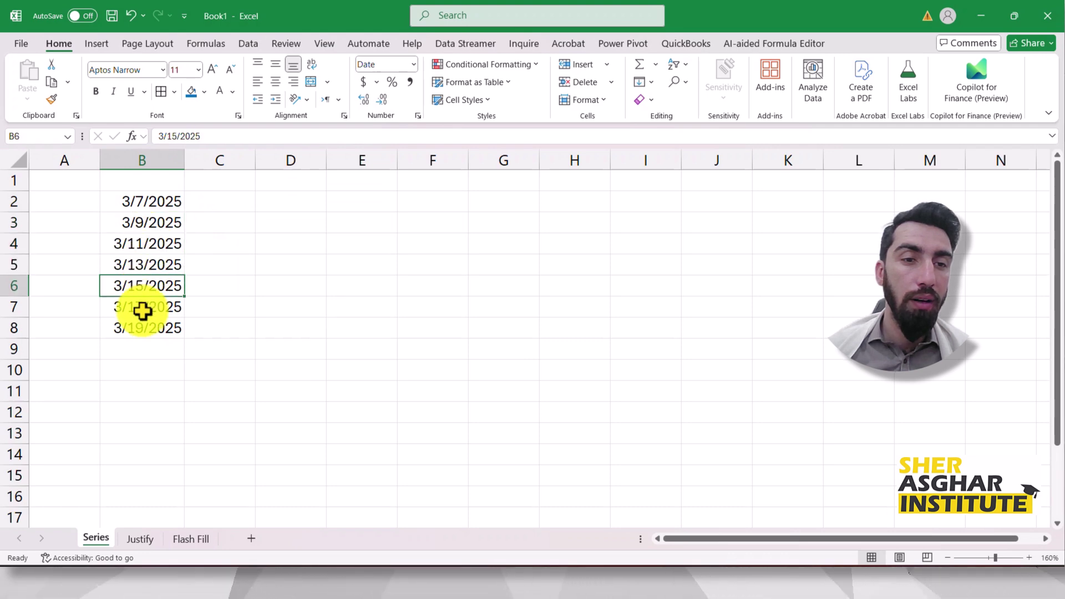
click(144, 309)
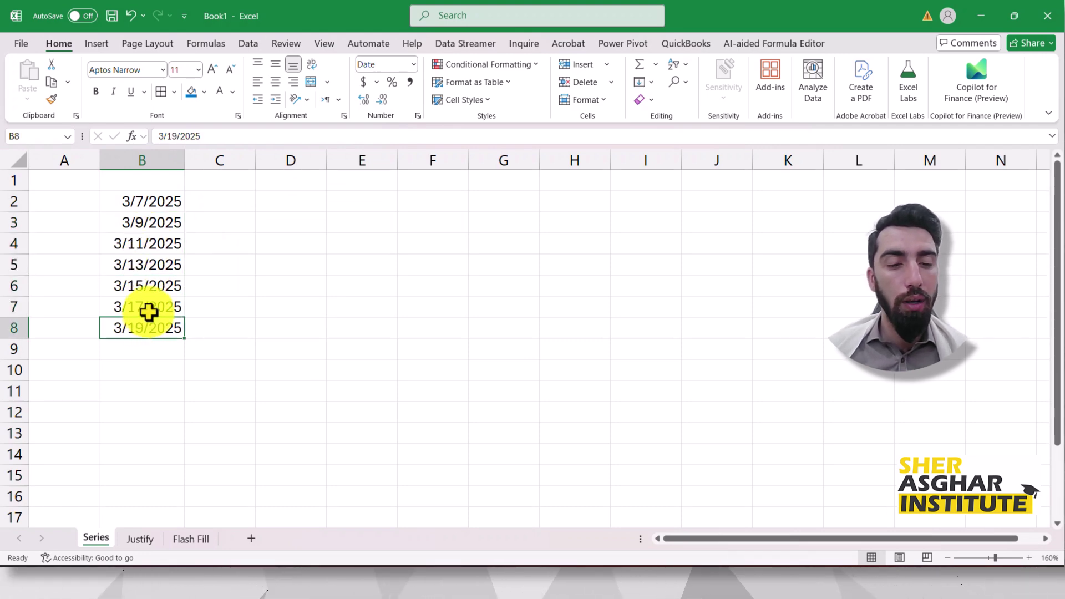
Undo the last date fill and try a daily date series in rows from B2 with step value 1 and stop value 3/20/2025
key(ctrl+z)
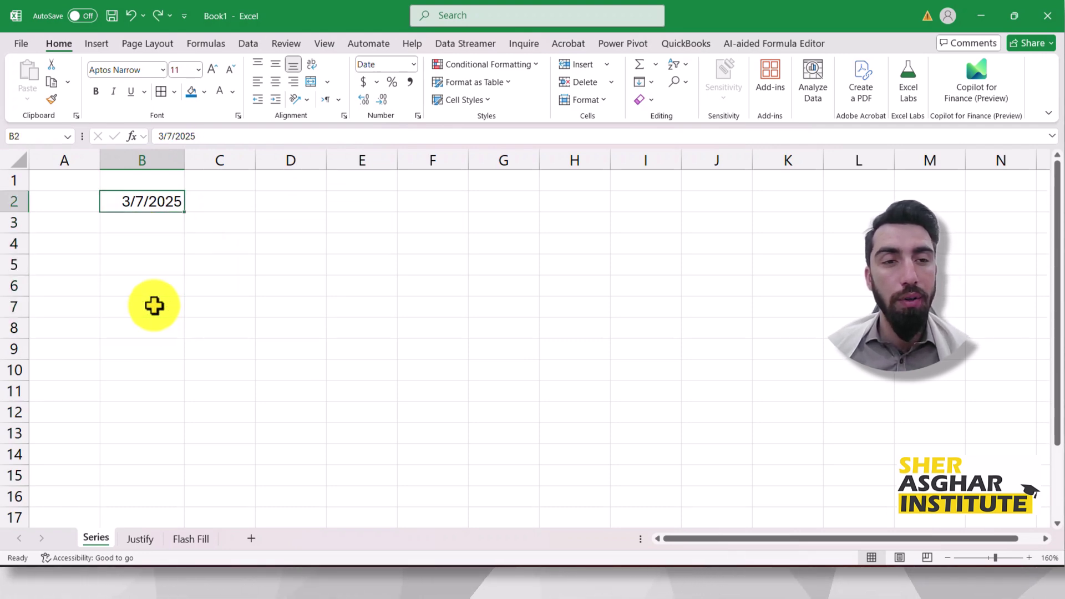
click(641, 82)
click(664, 202)
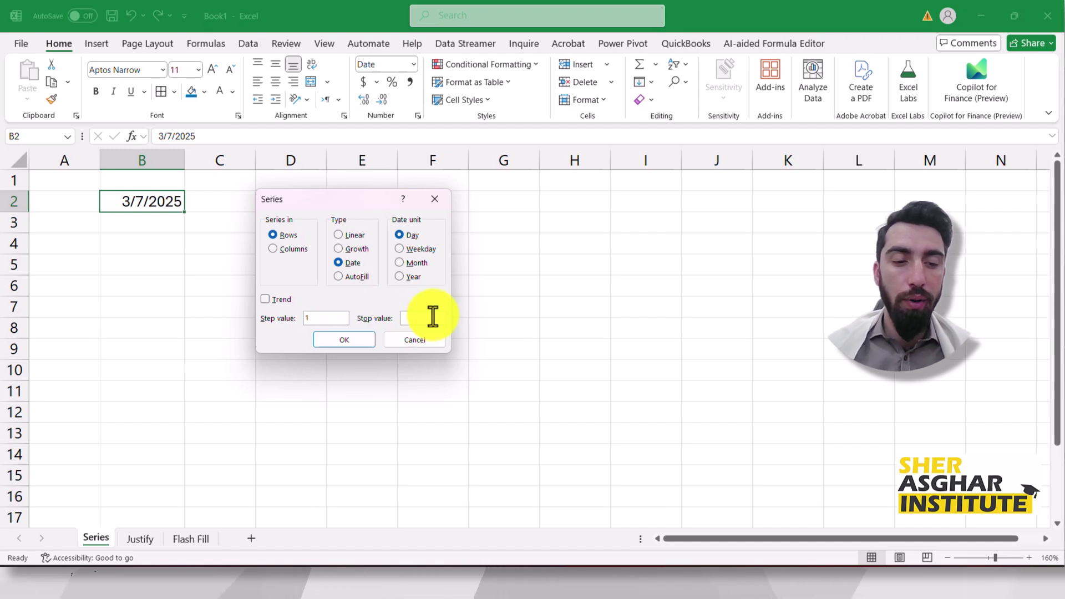
text(/20)
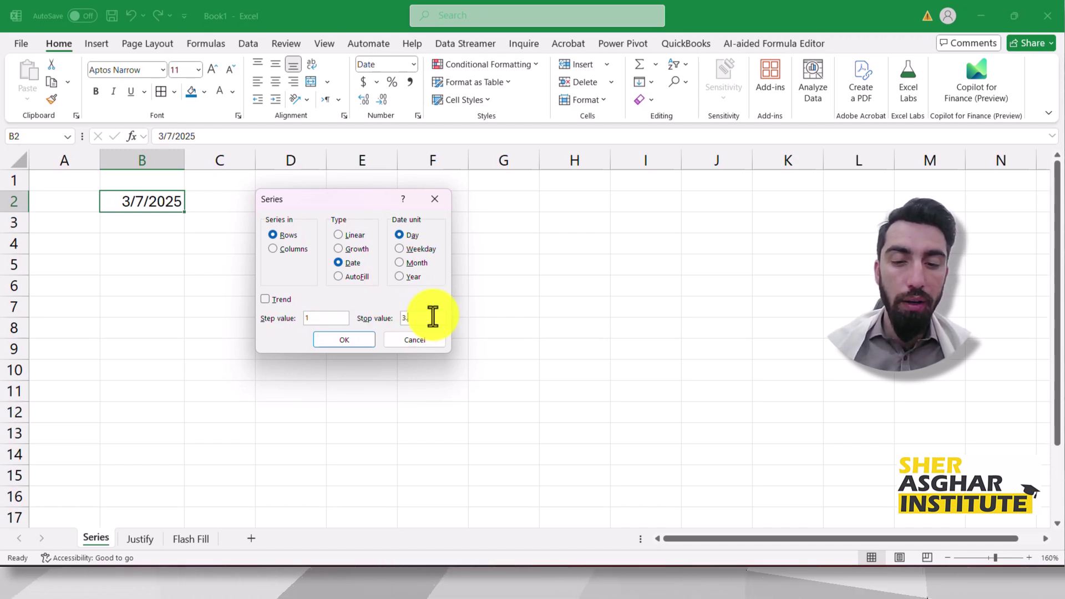
key(BackSpace)
key(BackSpace)
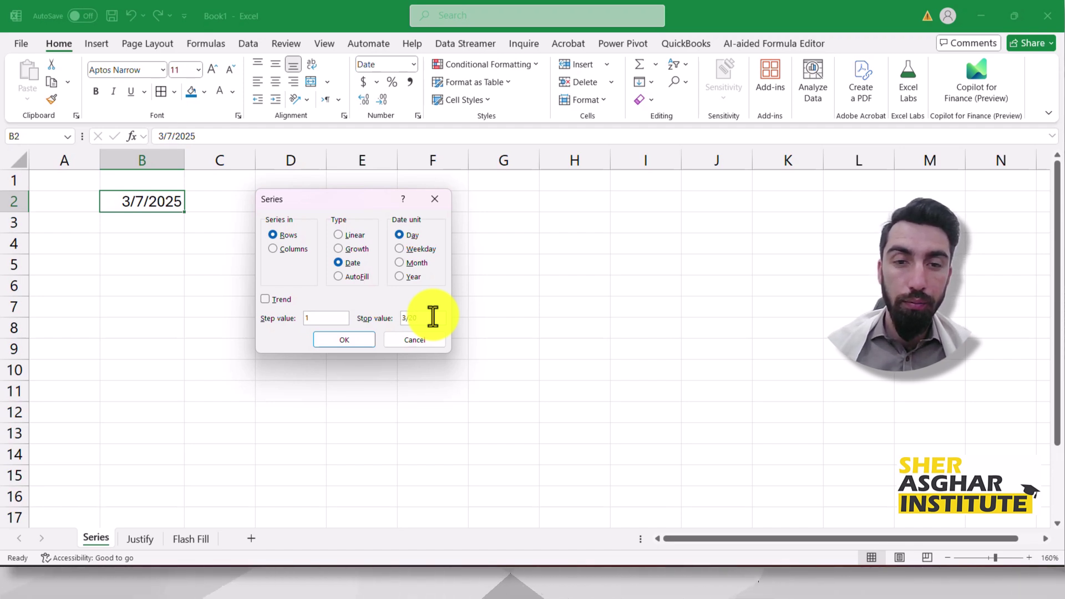
text(/2025)
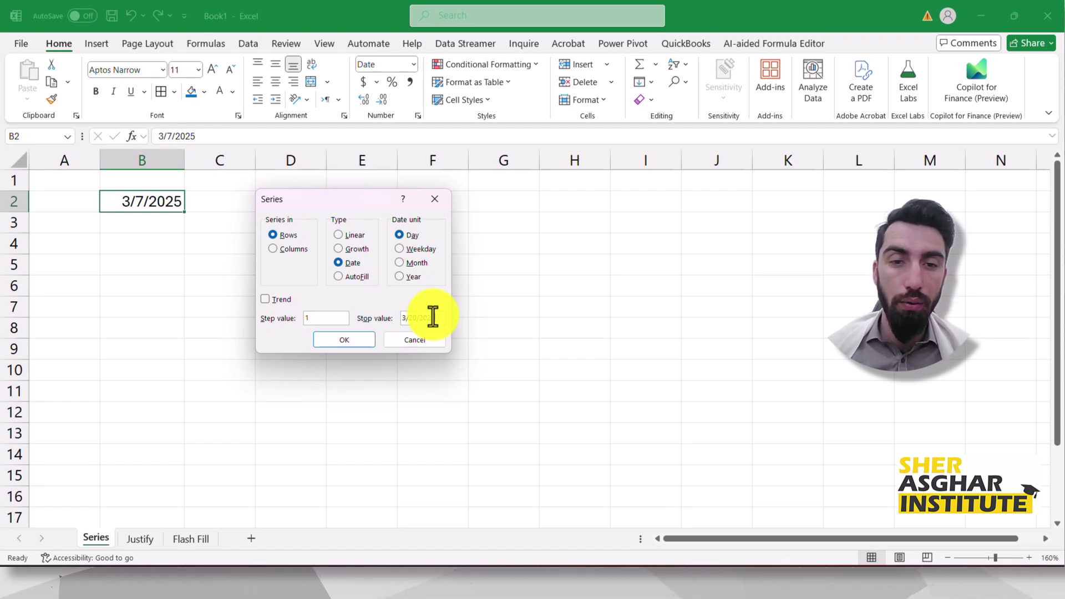
click(349, 340)
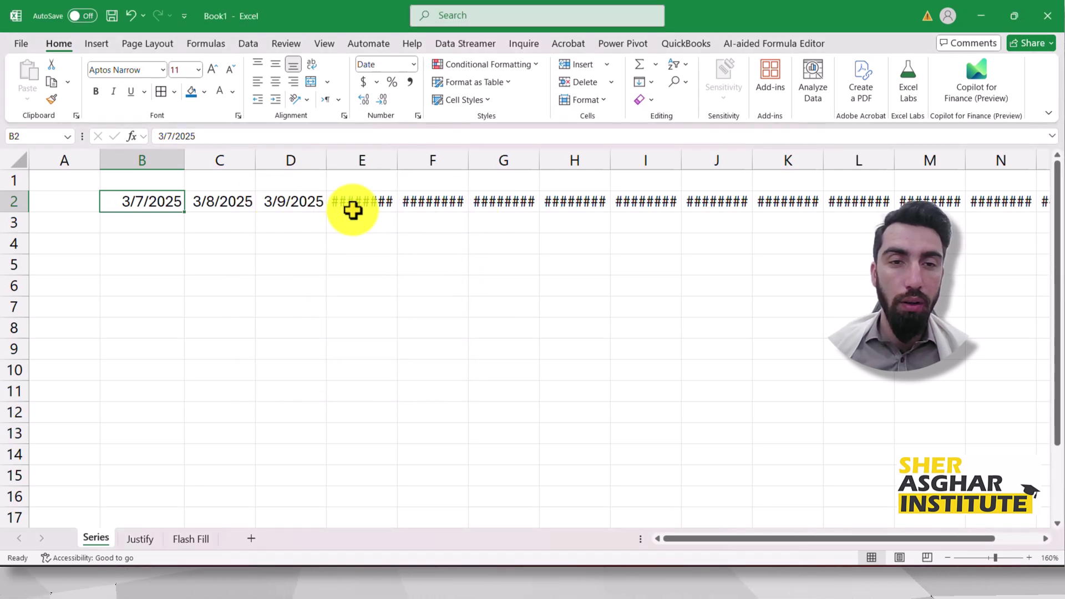
key(ctrl+z)
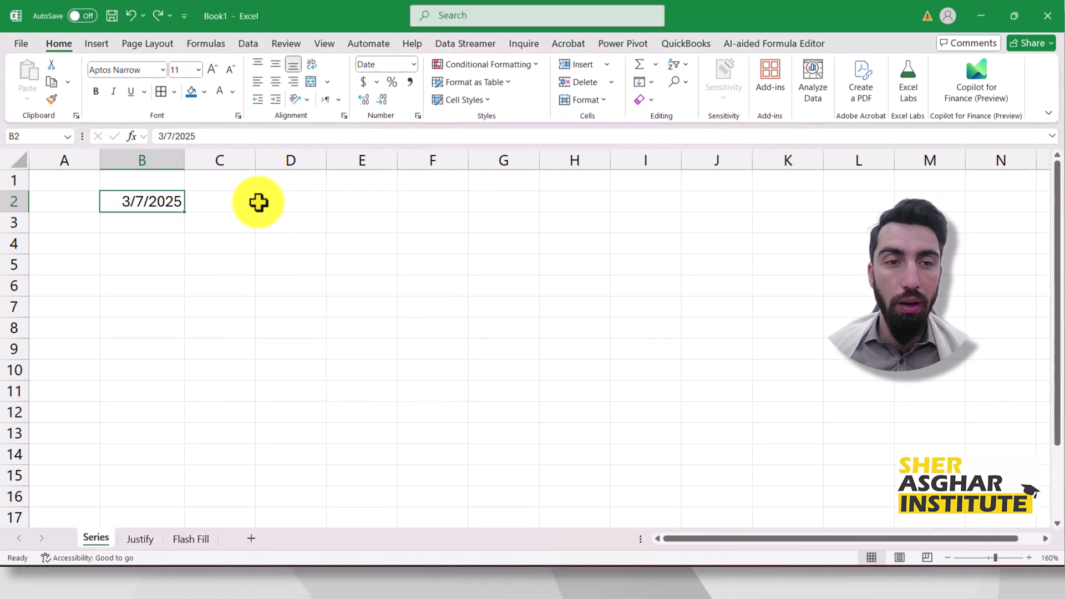
Fill a date series in columns from B2 with date unit Weekday, step value 1 and stop value 3/25/2025
click(214, 229)
click(154, 199)
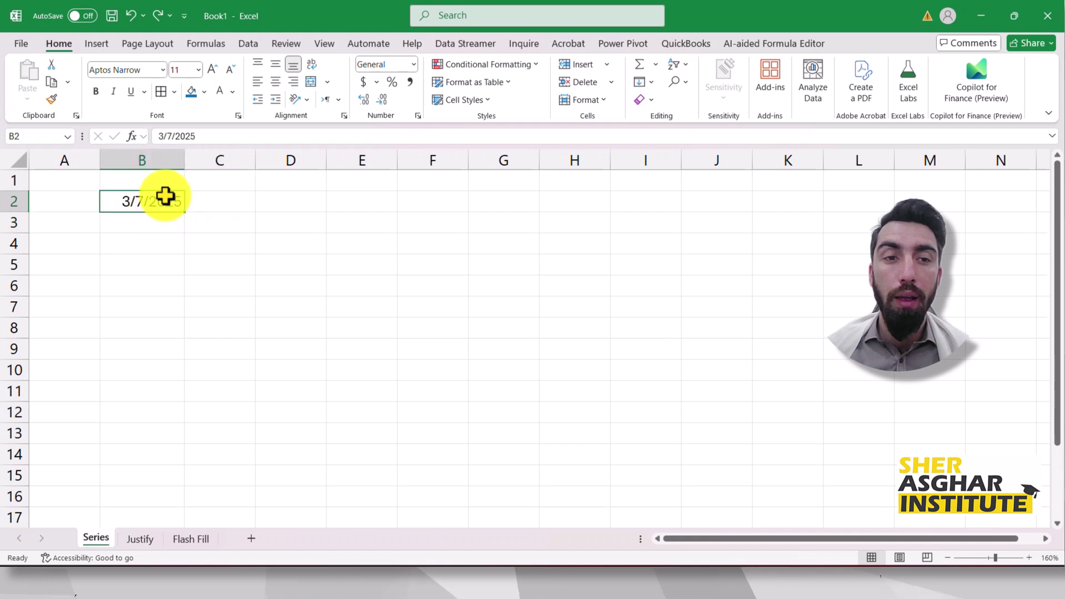
click(640, 83)
click(681, 202)
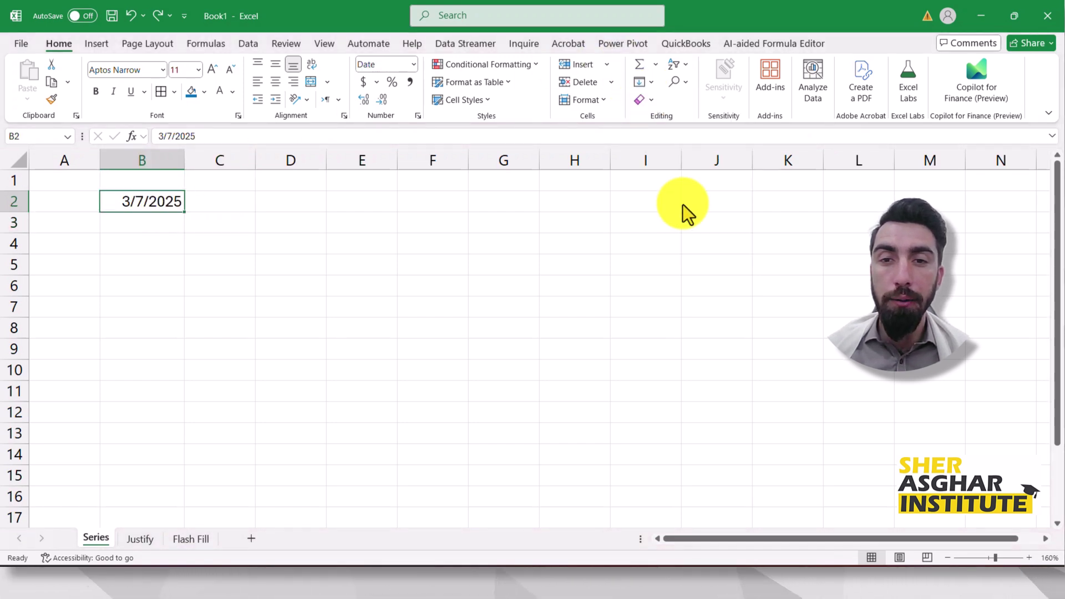
click(293, 249)
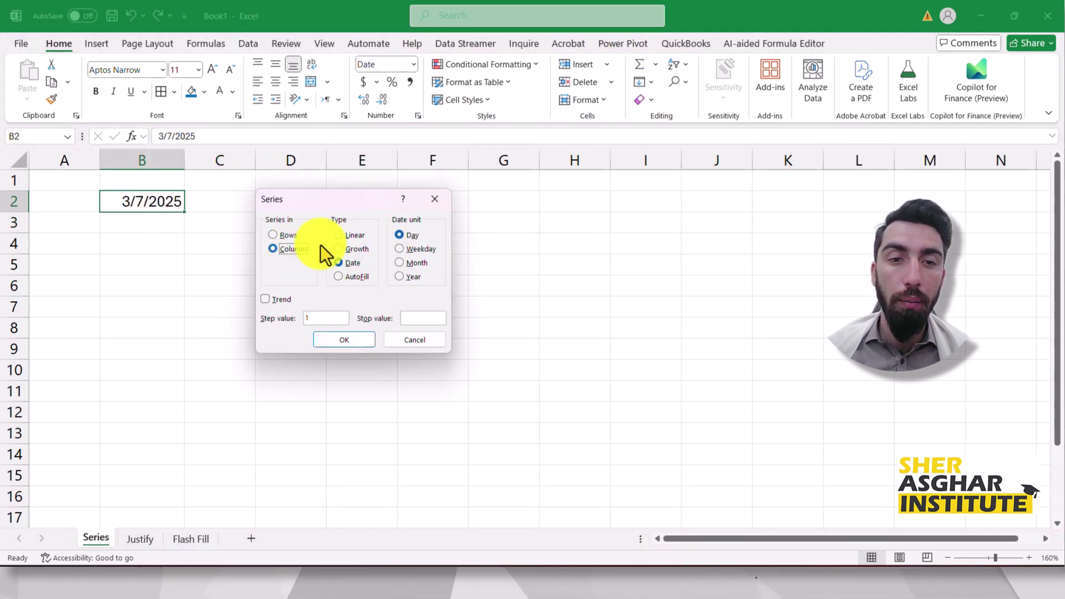
click(401, 250)
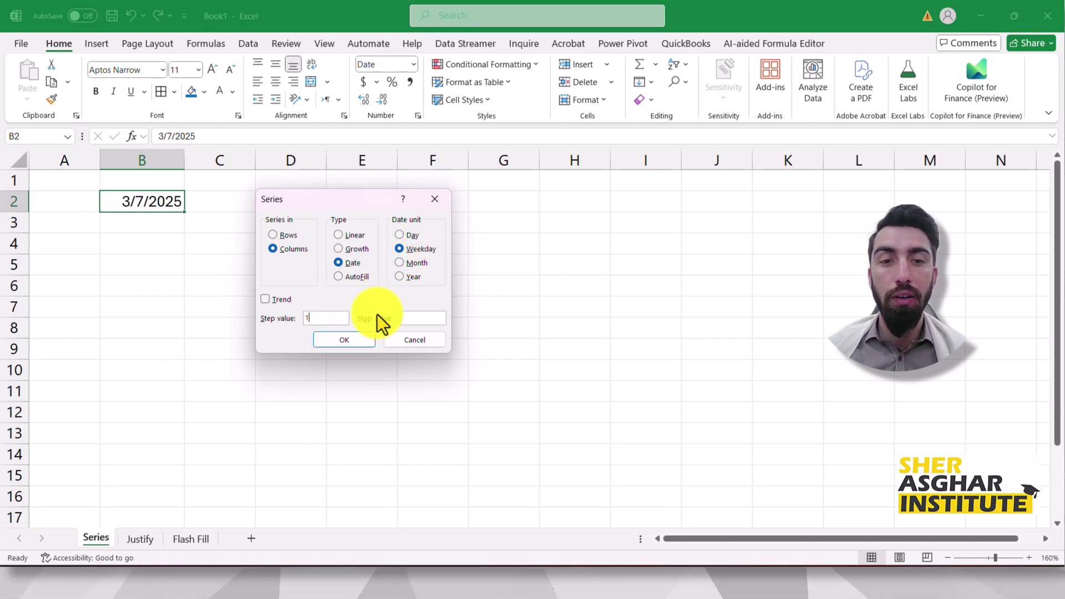
click(434, 316)
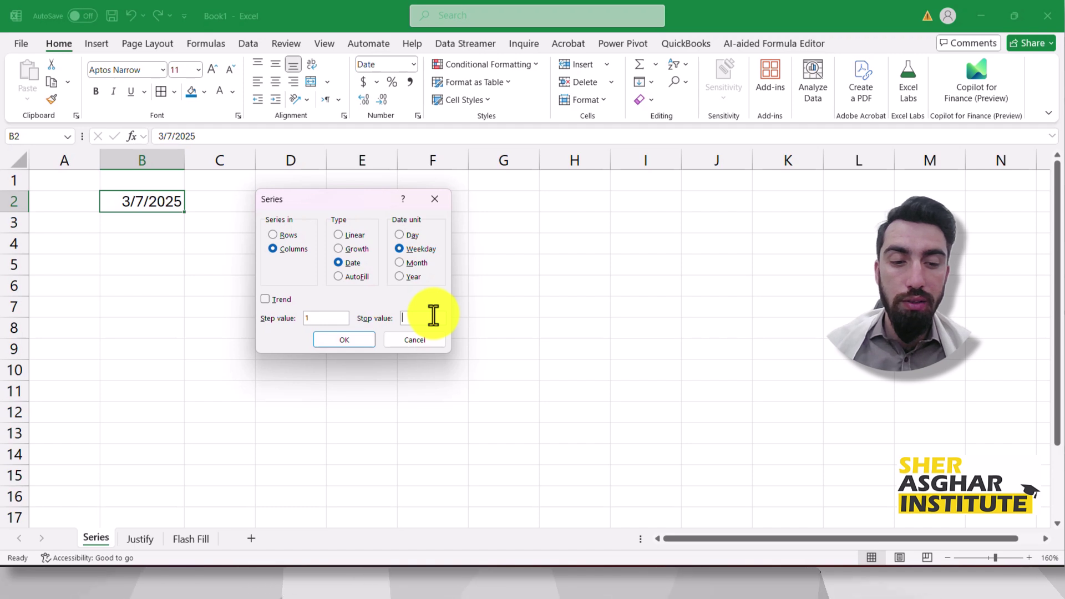
text(5)
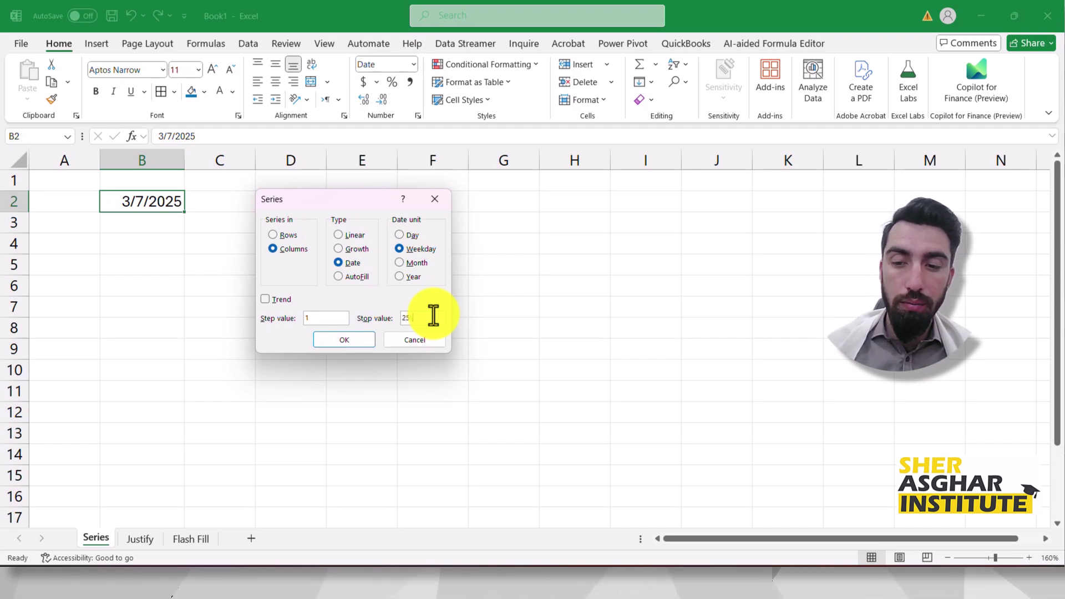
key(BackSpace)
text(3/)
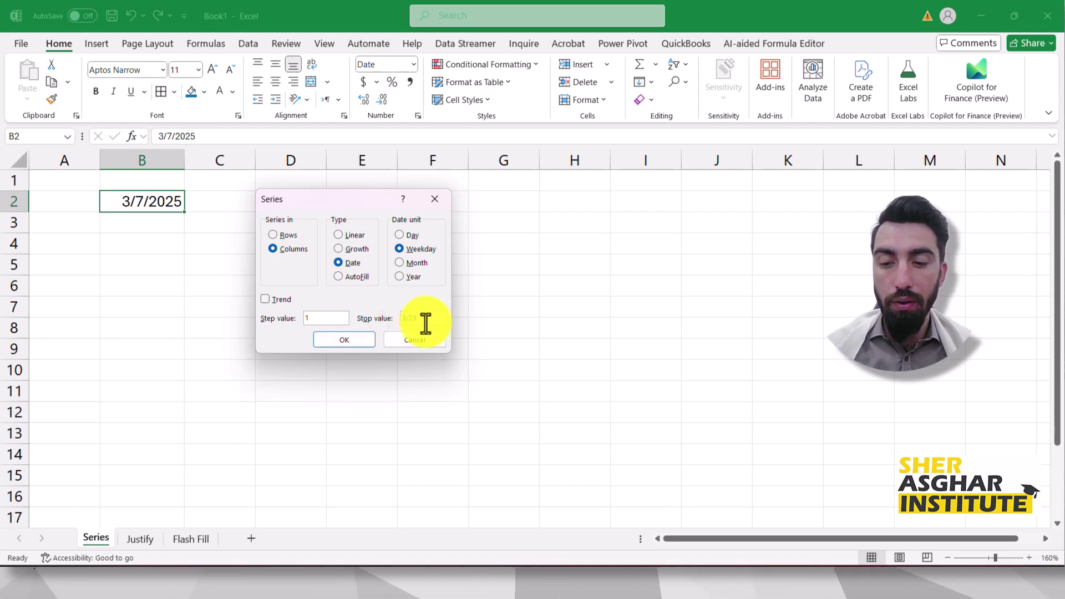
text(/2025)
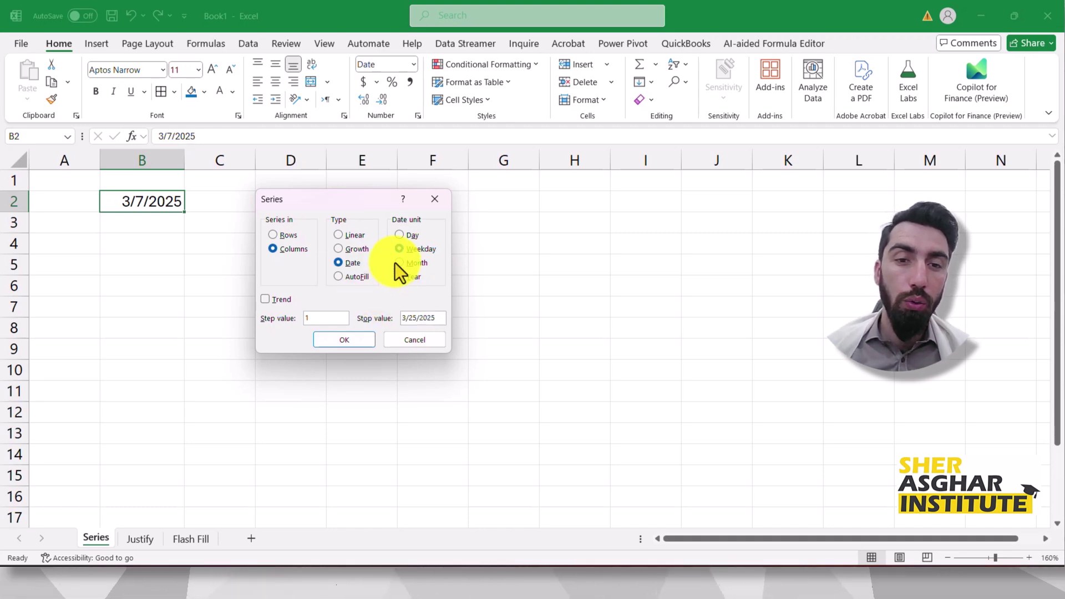
click(350, 339)
Examine the weekday dates down column B, checking which calendar days the series skips
click(188, 225)
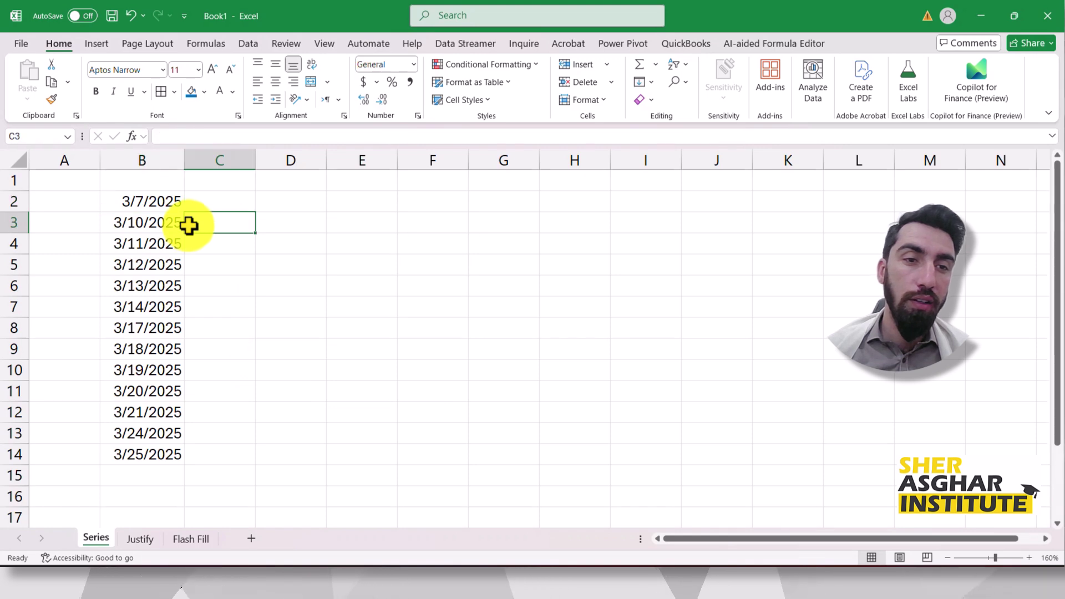
click(131, 202)
click(140, 229)
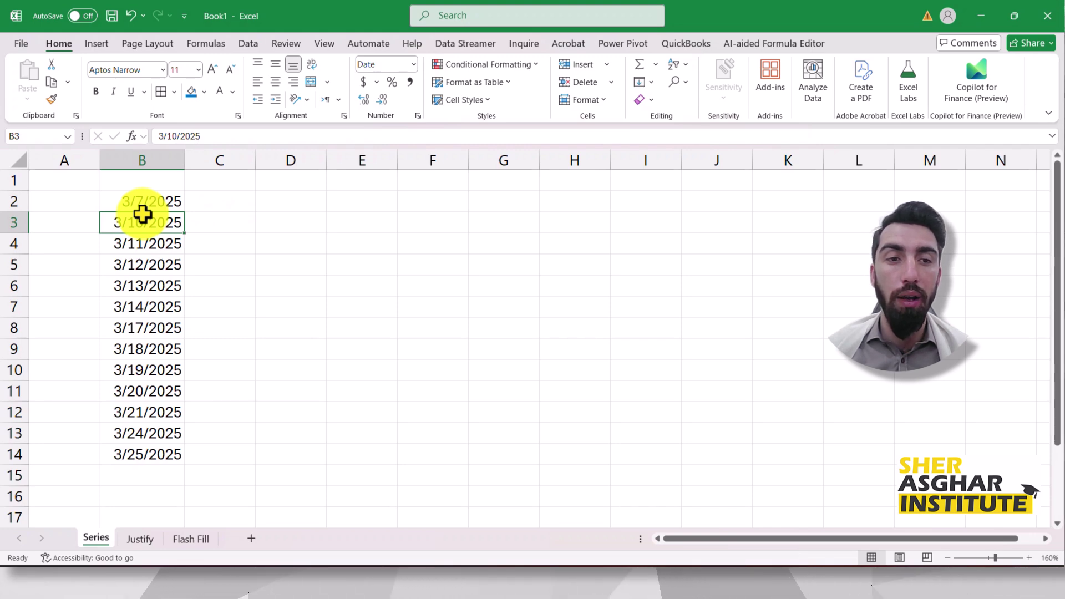
click(143, 262)
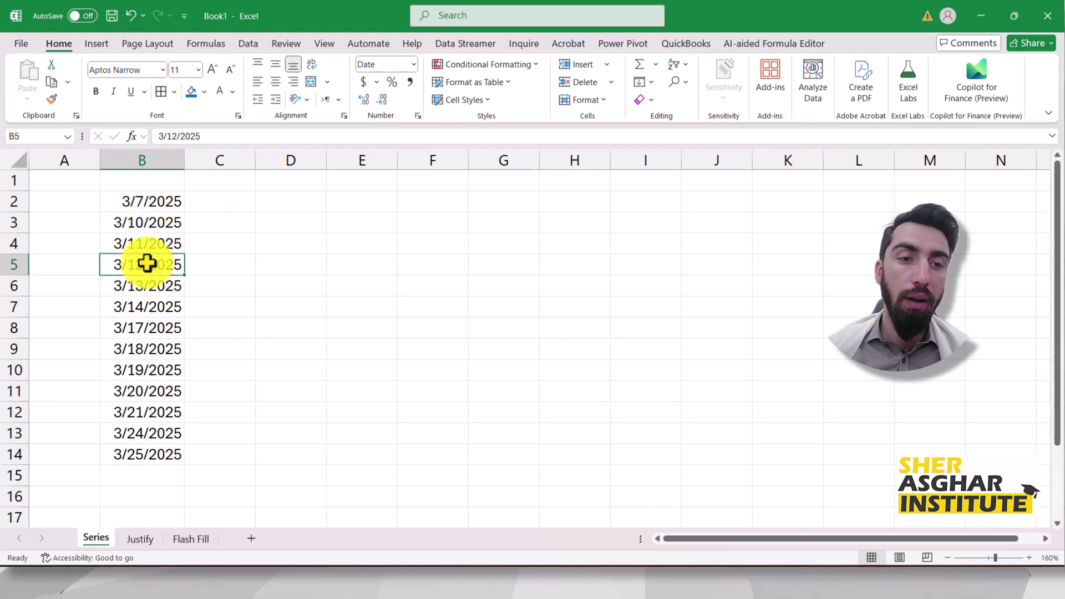
click(142, 292)
click(143, 308)
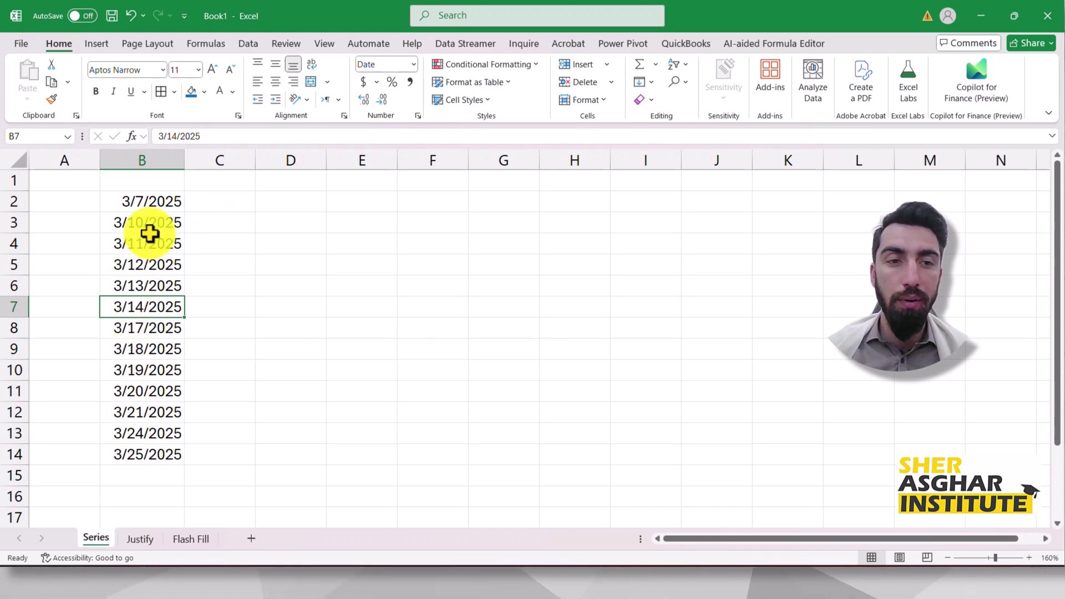
Clear the filled weekday dates from B3 to B14, keeping the starting date in B2
drag(148, 227, 164, 452)
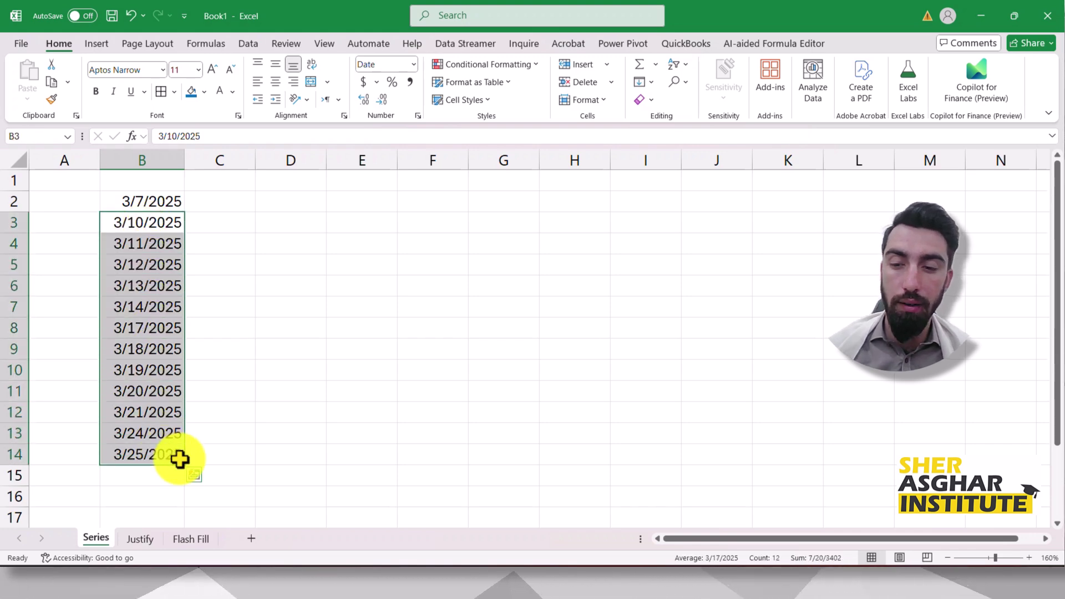
key(Delete)
click(233, 302)
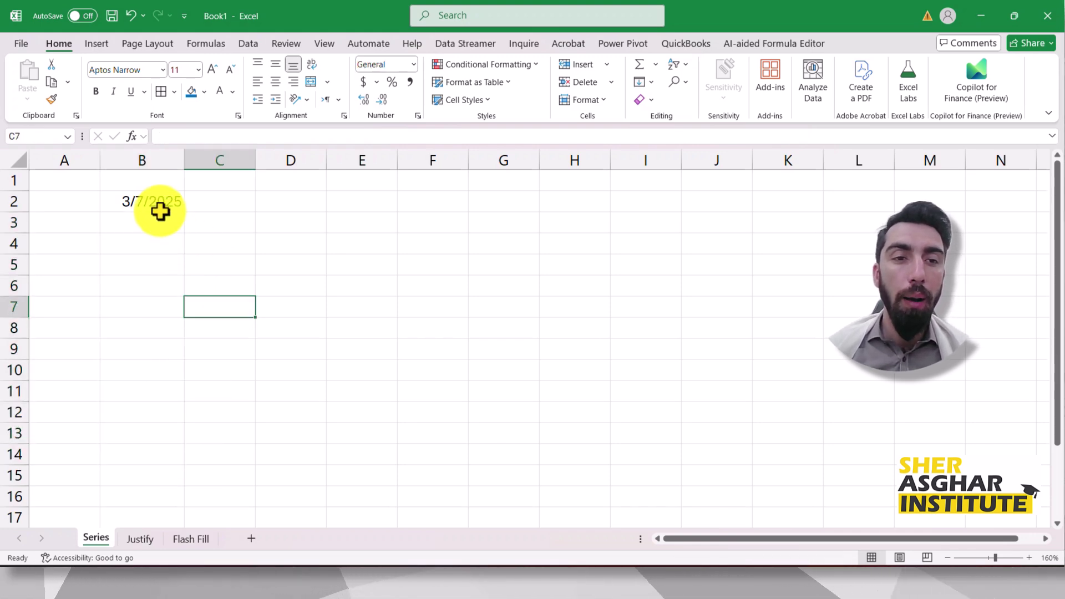
Try a date series in columns from B2 with date unit Month and step value 1, leaving the stop value empty
click(153, 201)
click(644, 82)
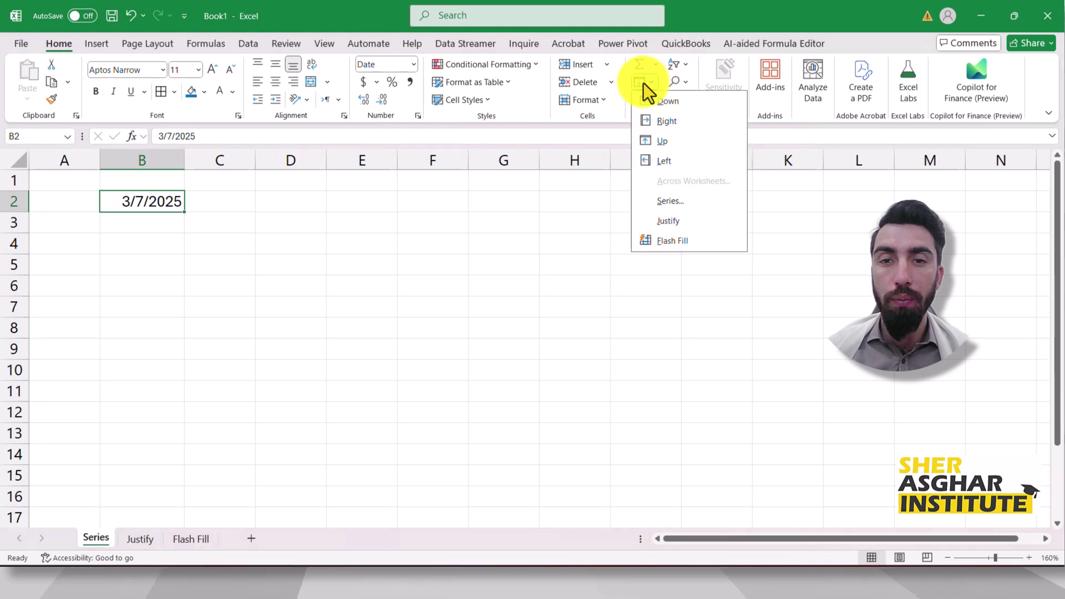
click(666, 201)
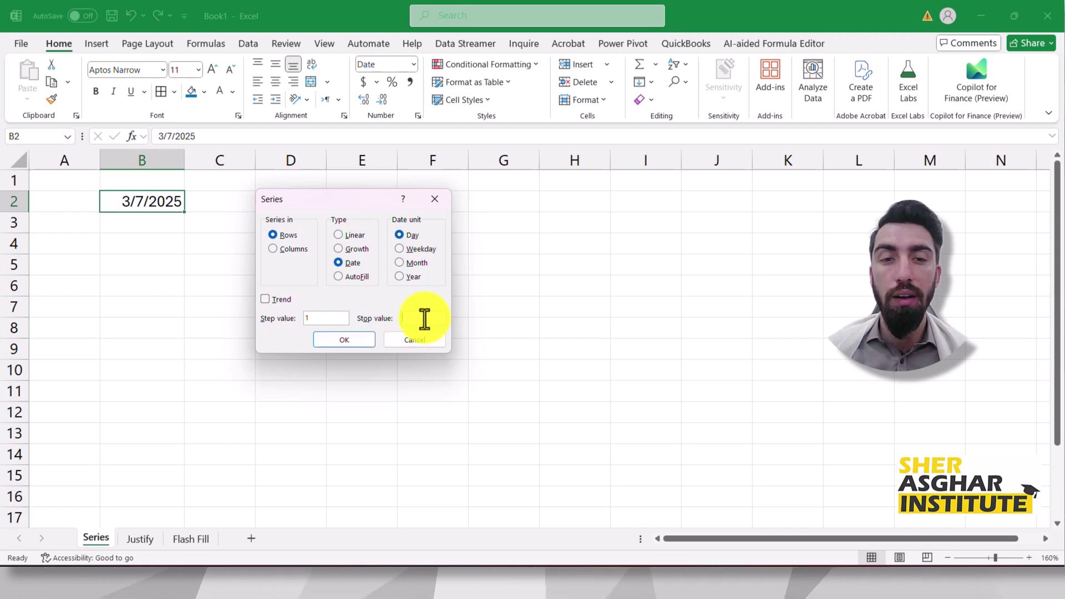
click(404, 264)
click(321, 318)
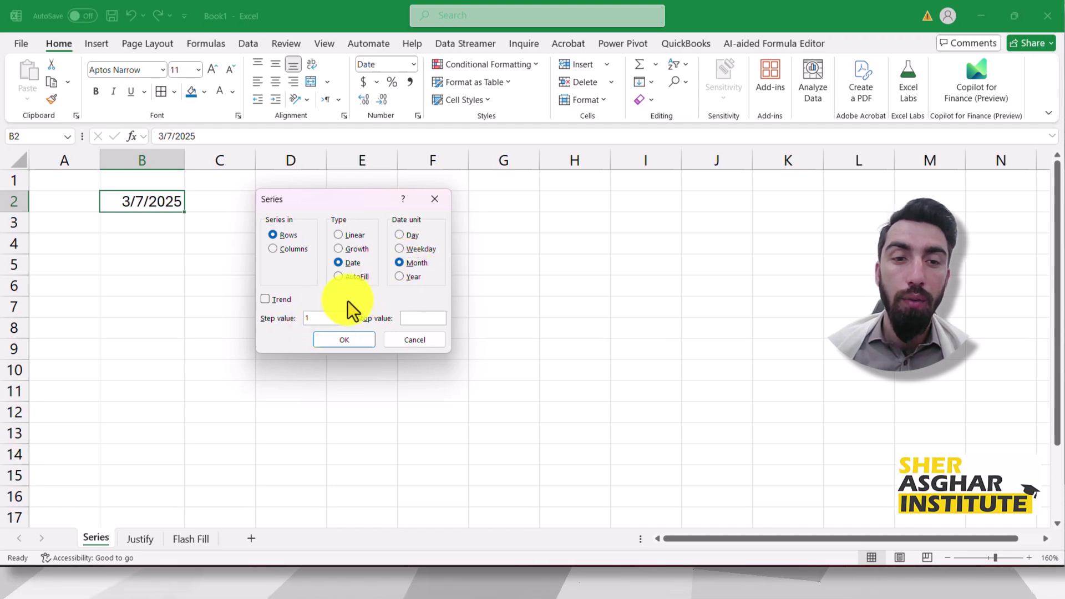
click(280, 249)
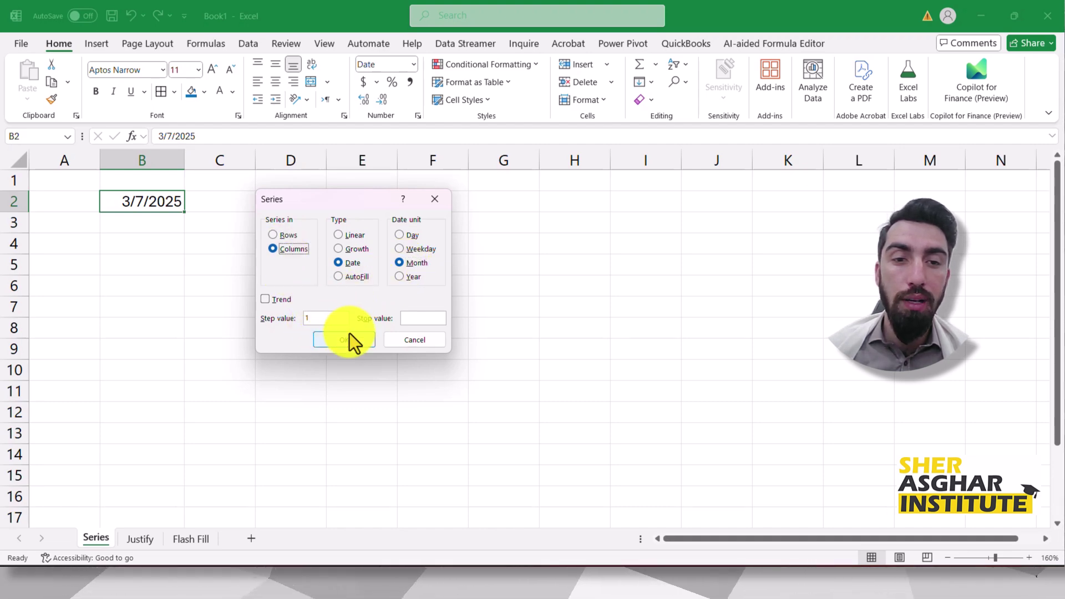
click(344, 340)
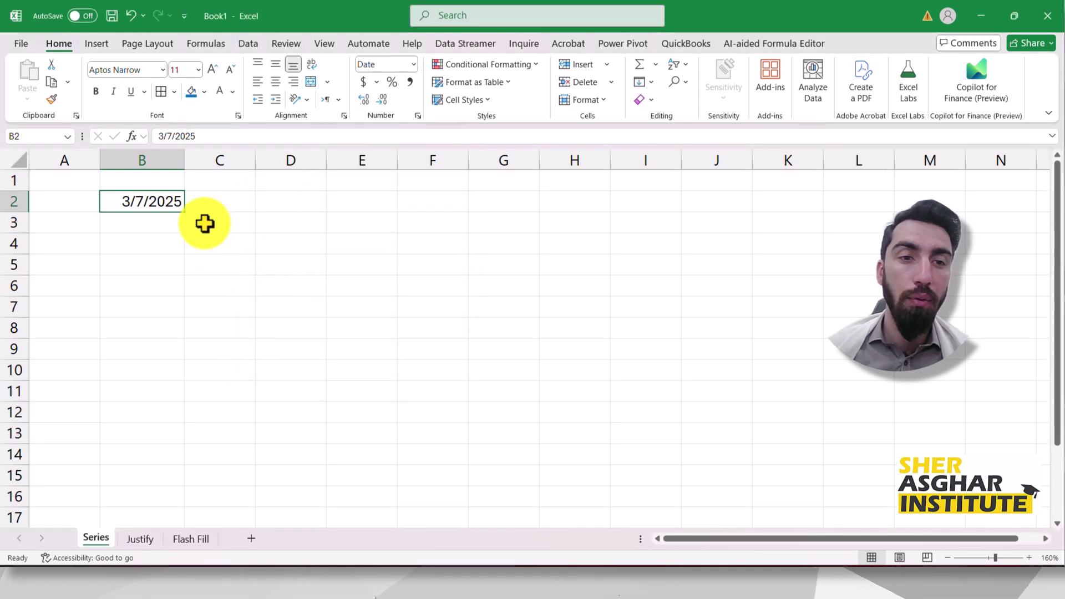
click(221, 215)
Fill a date series in columns from B2 with date unit Month, step value 1 and a stop value in October 2025
click(152, 199)
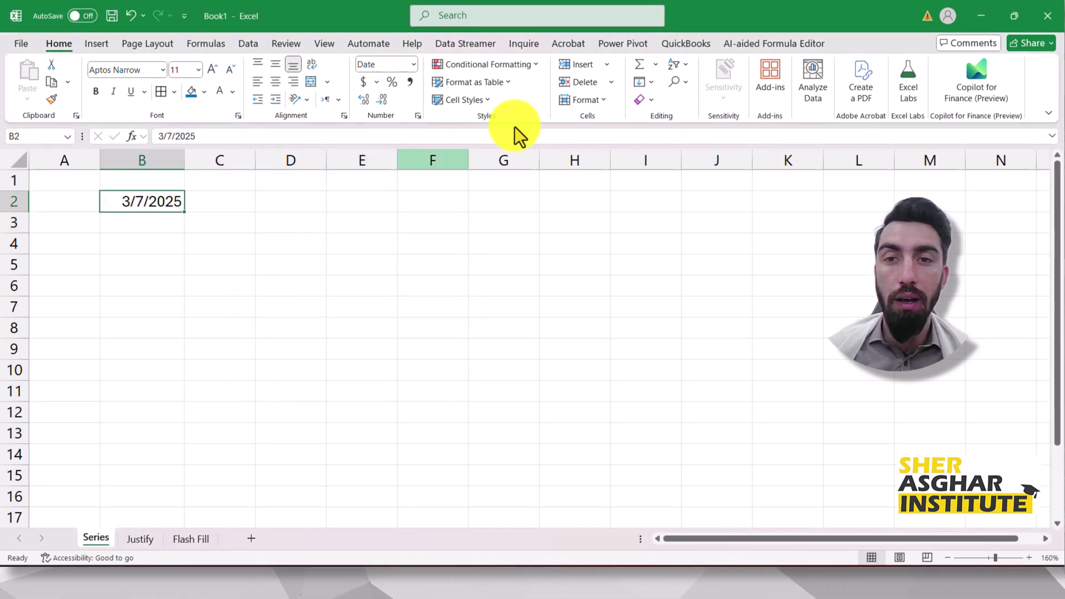
click(642, 82)
click(673, 200)
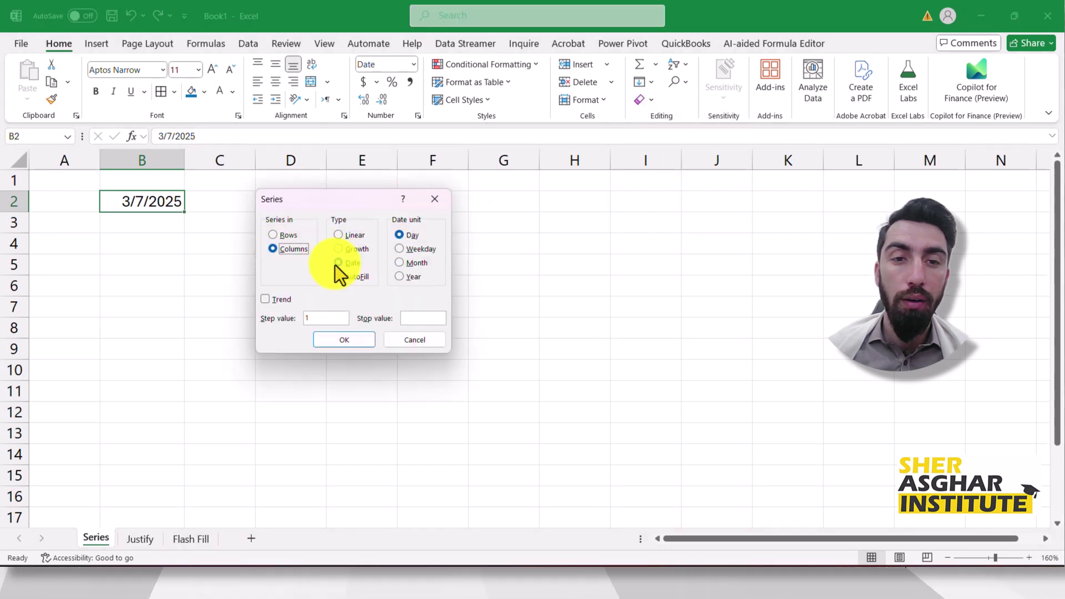
click(400, 263)
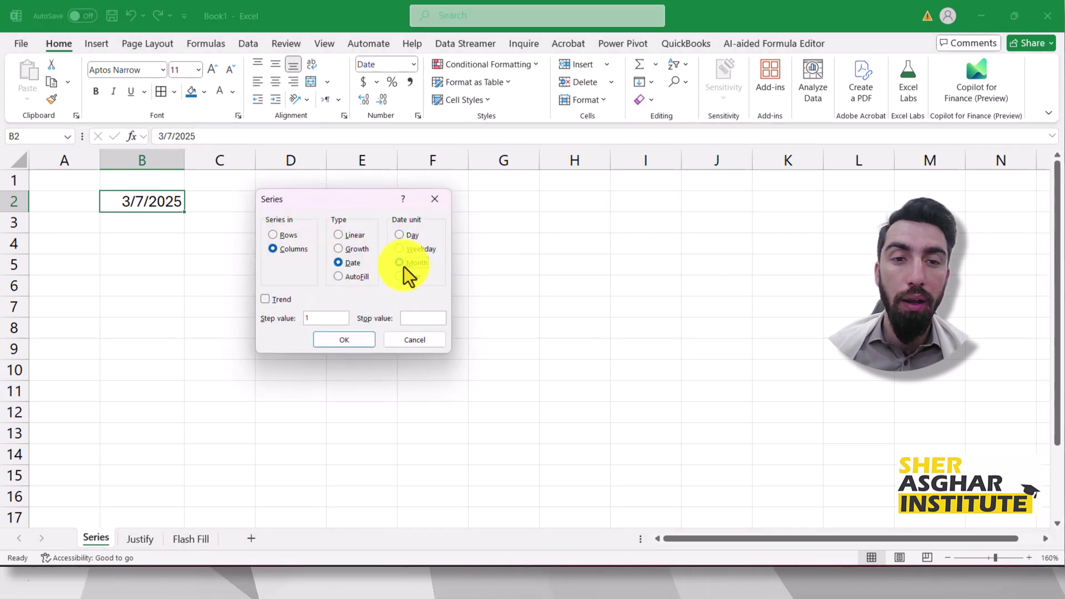
click(433, 316)
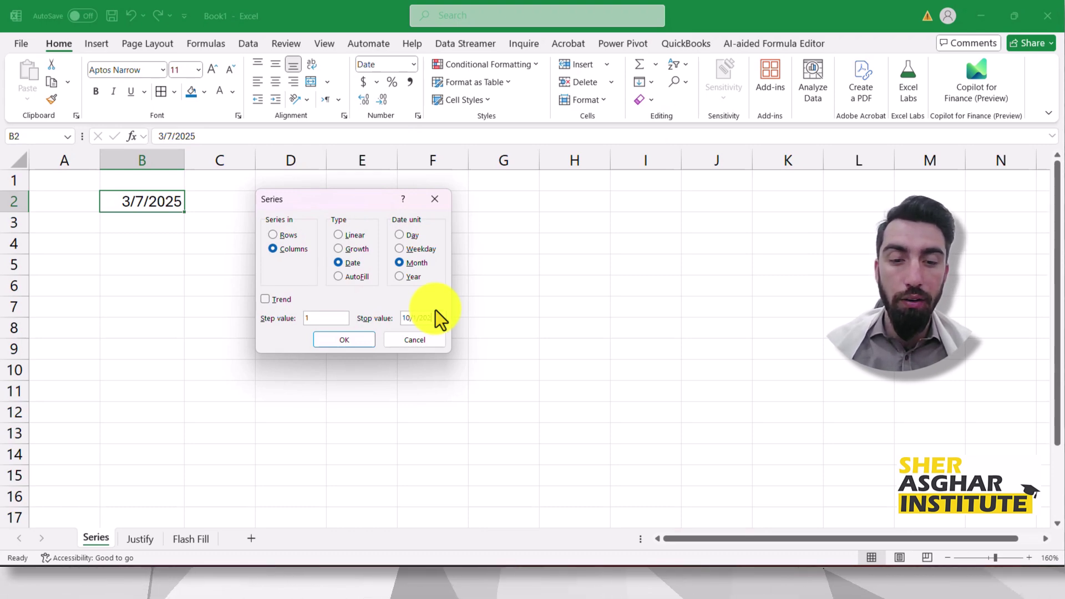
click(352, 339)
click(211, 221)
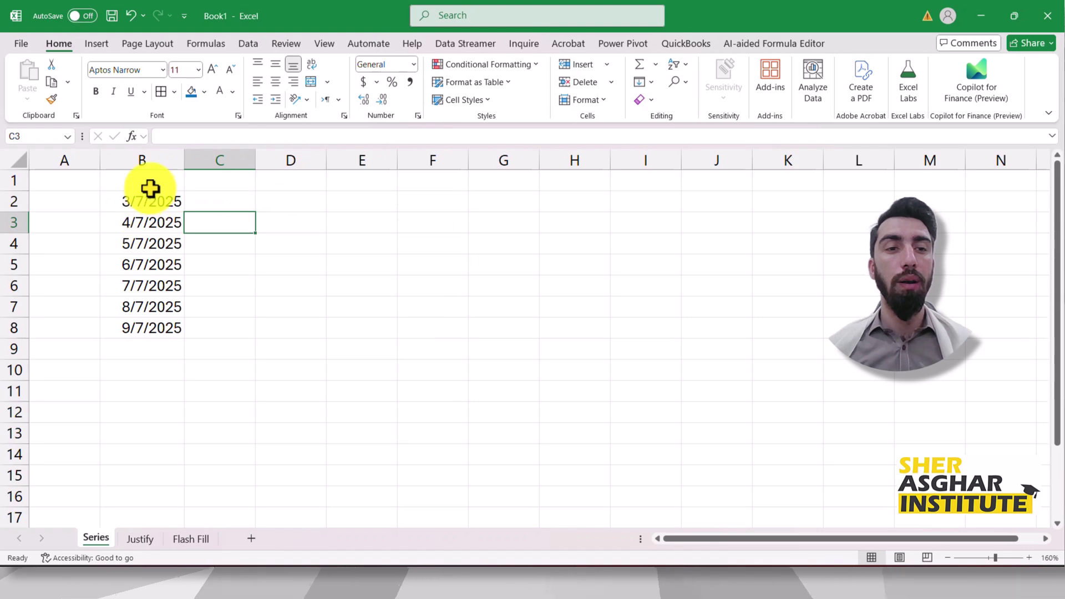
Clear the filled monthly dates from B3 to B8, keeping the starting date in B2
drag(150, 220, 167, 328)
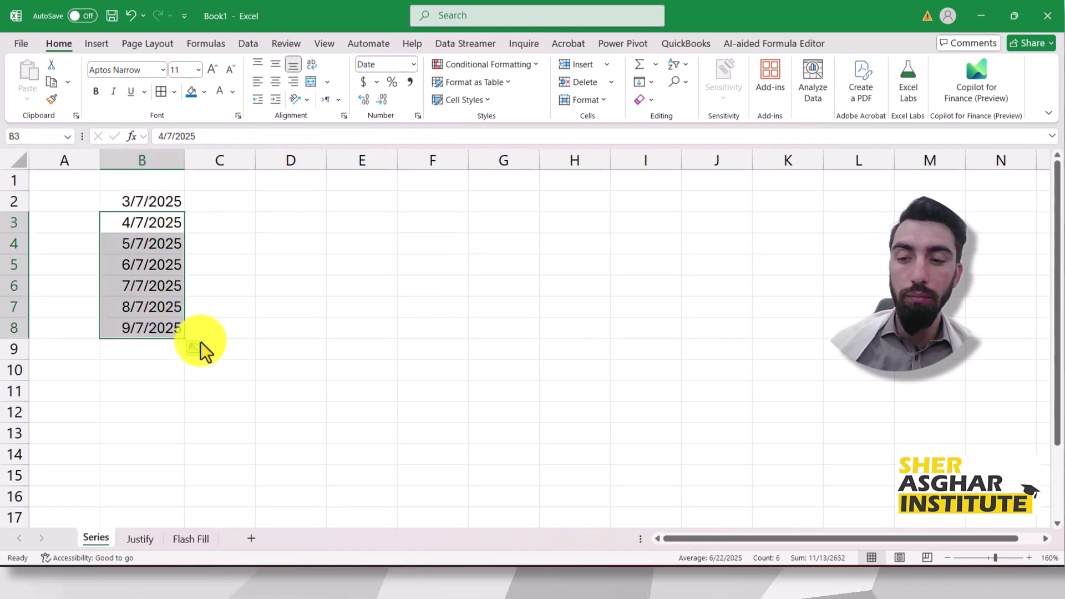
key(Delete)
click(200, 225)
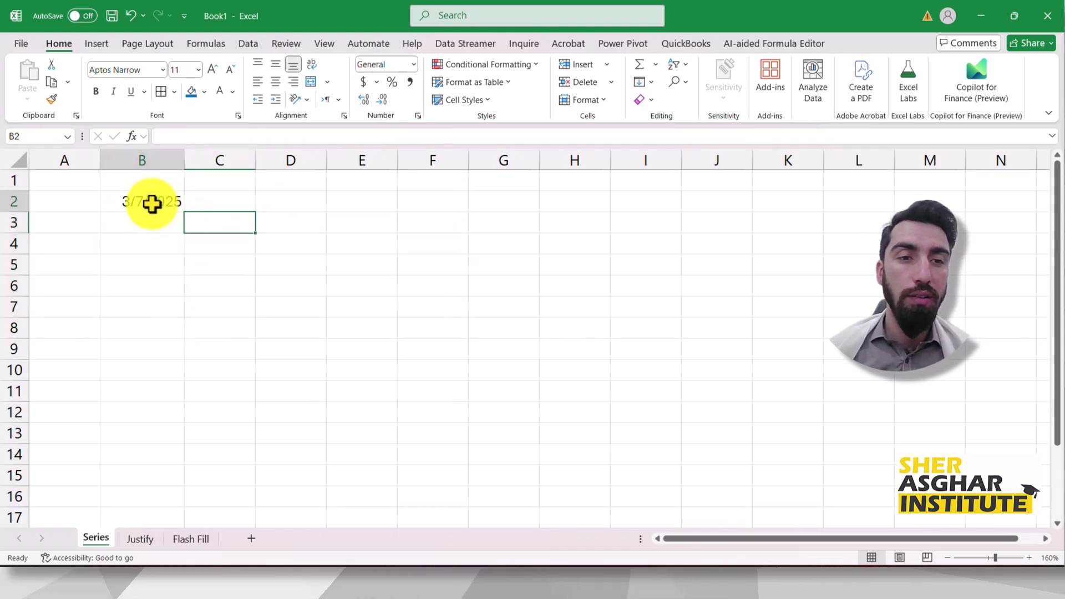
Fill a date series in columns from B2 with date unit Year, step value 2 and stop value 1/1/2040
drag(150, 203, 153, 357)
click(149, 205)
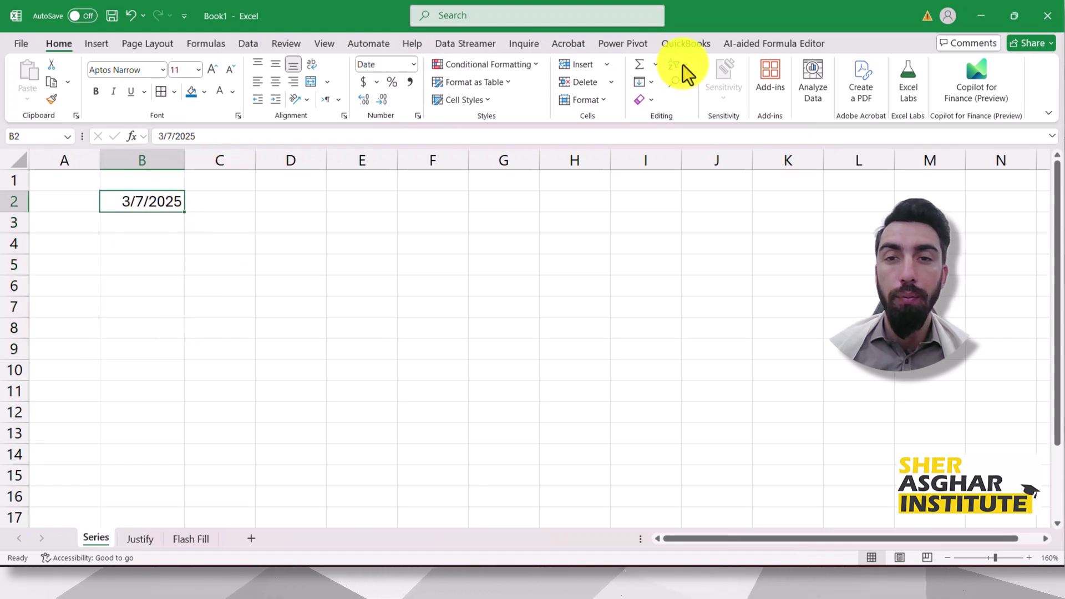
click(643, 92)
click(668, 201)
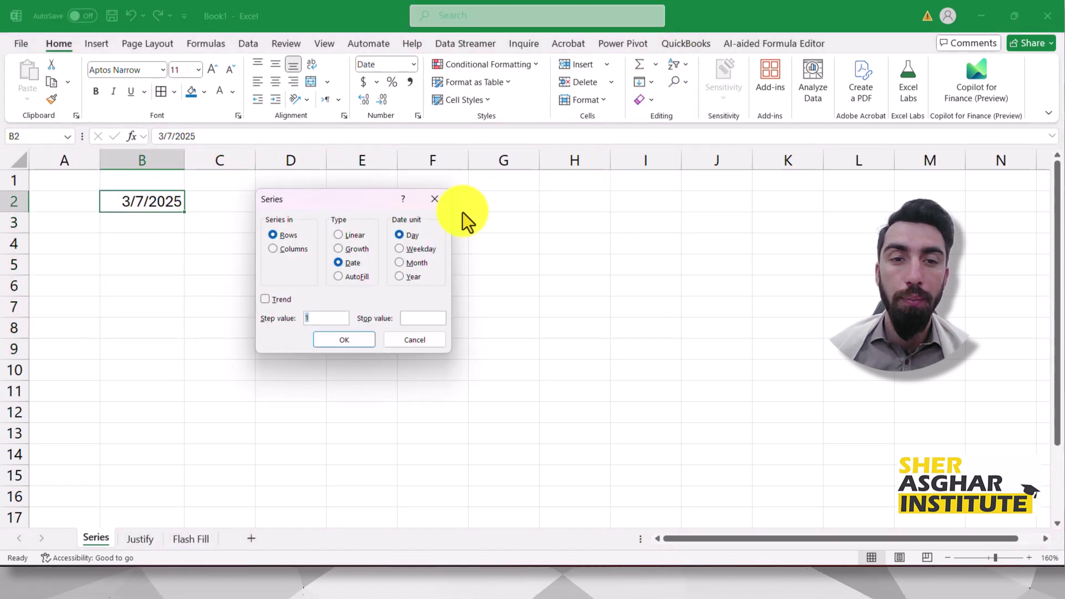
click(297, 252)
click(410, 277)
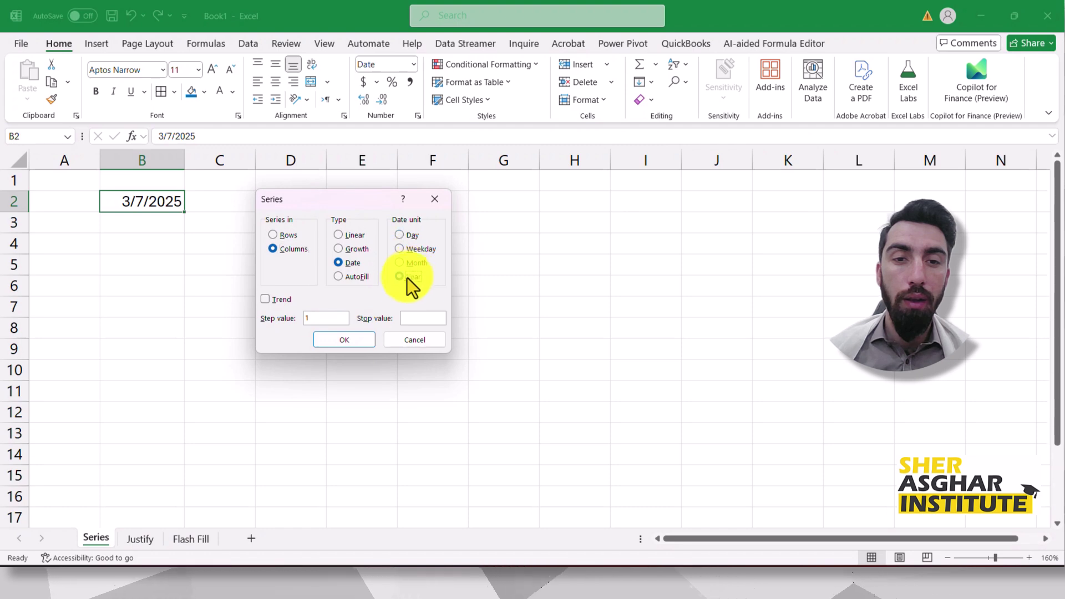
click(328, 319)
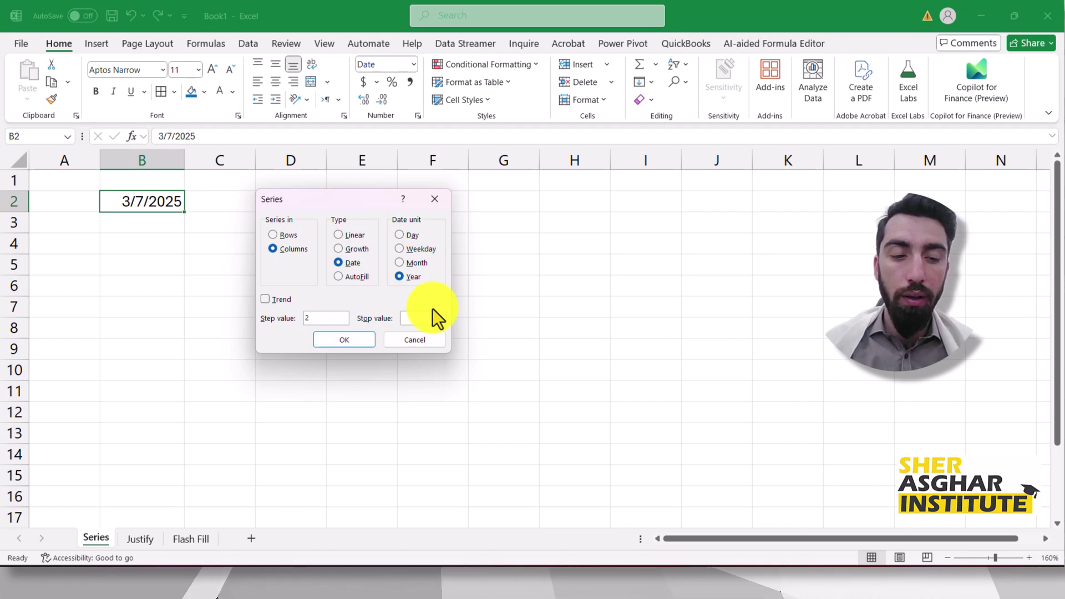
text(1/)
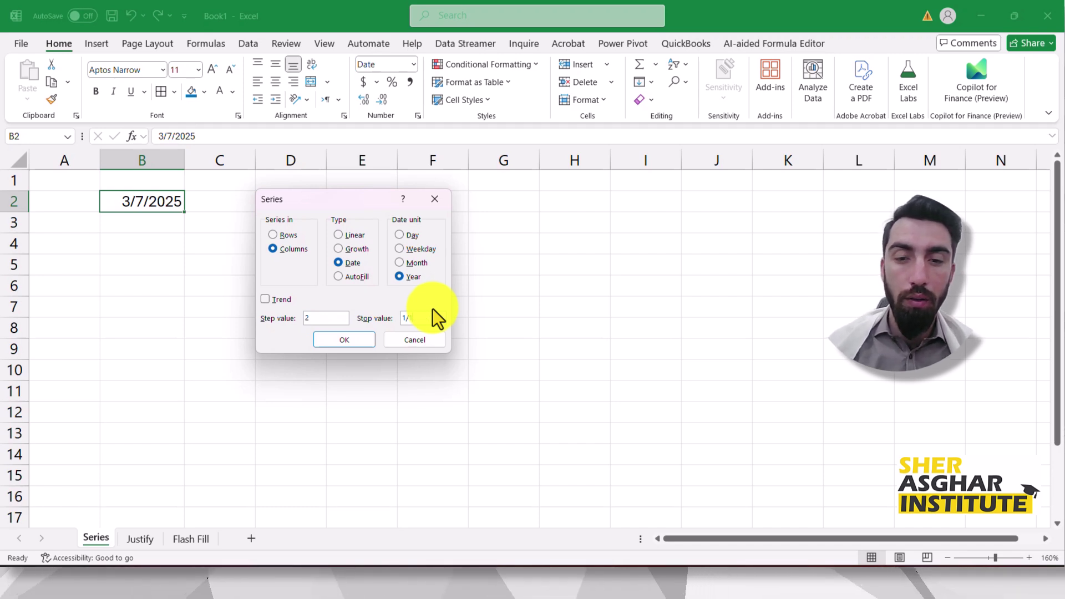
text(1/202)
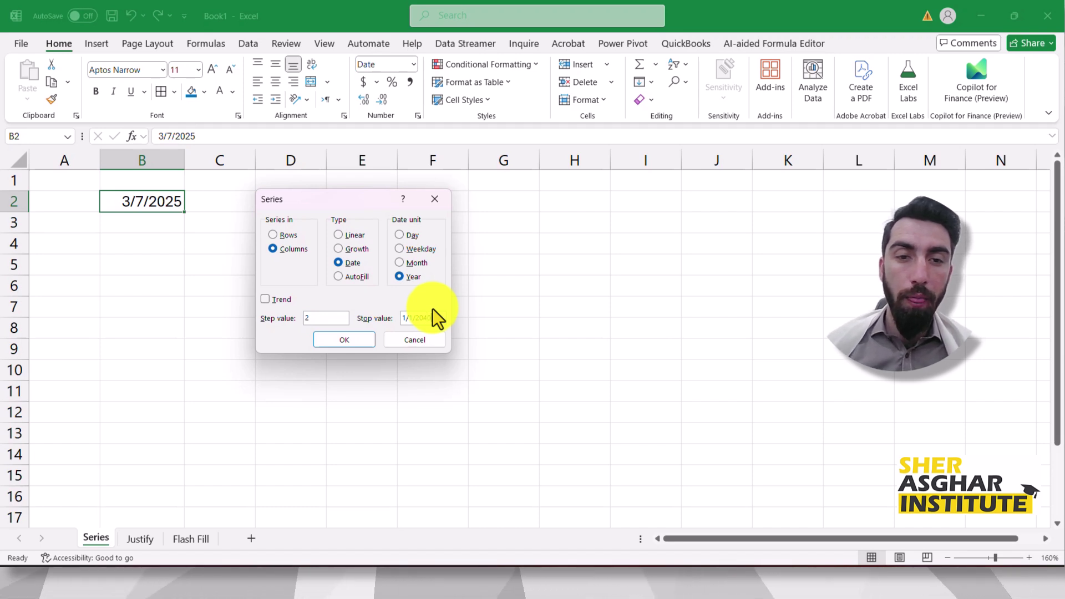
click(359, 346)
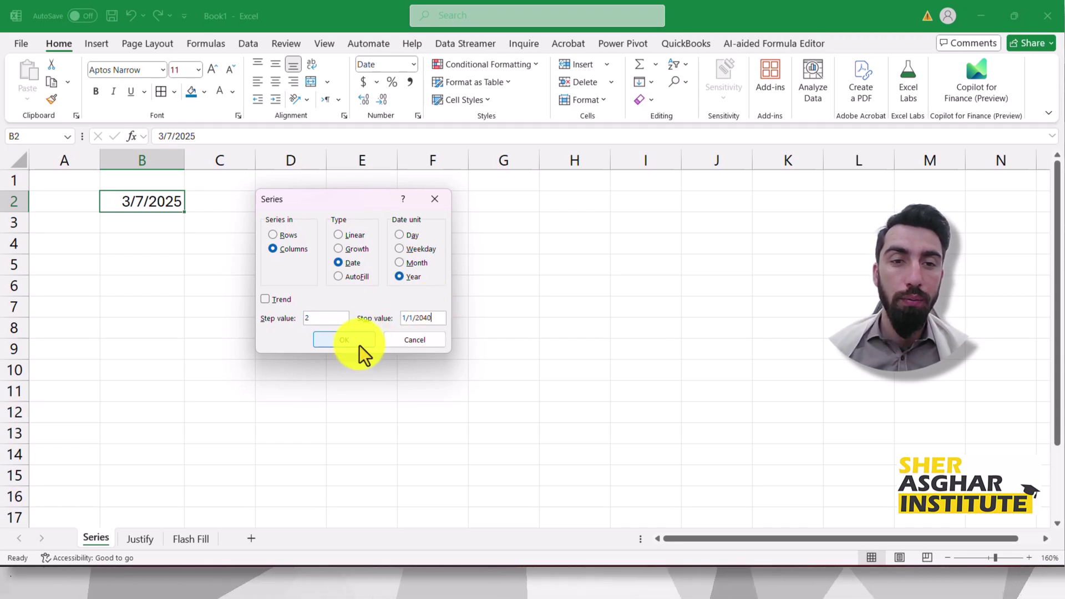
Examine the dates filled at two-year intervals below B2, cell by cell down to B9
click(238, 265)
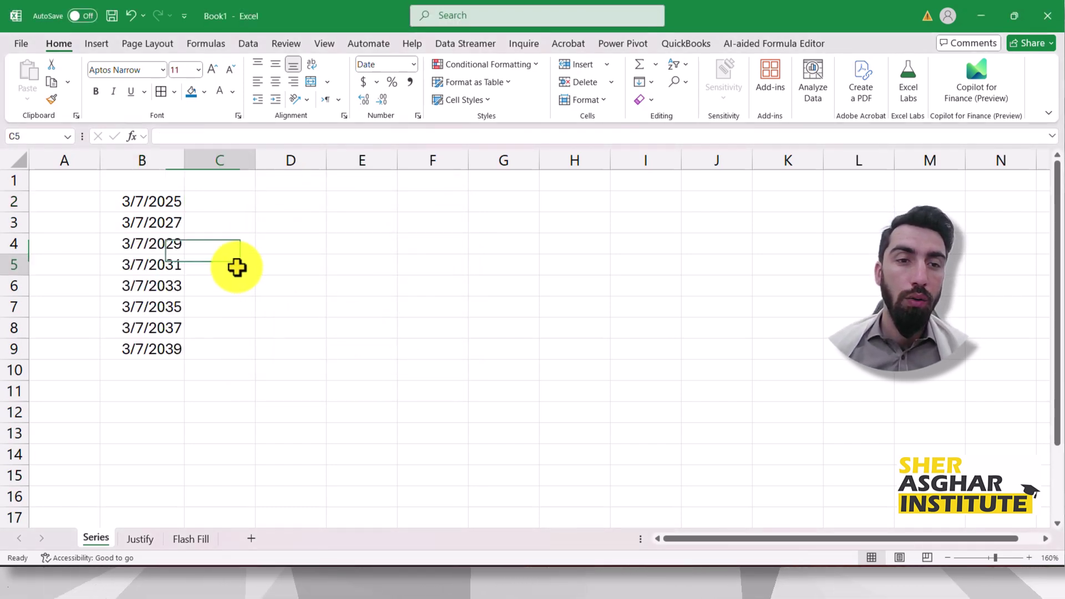
click(174, 223)
click(167, 245)
click(171, 266)
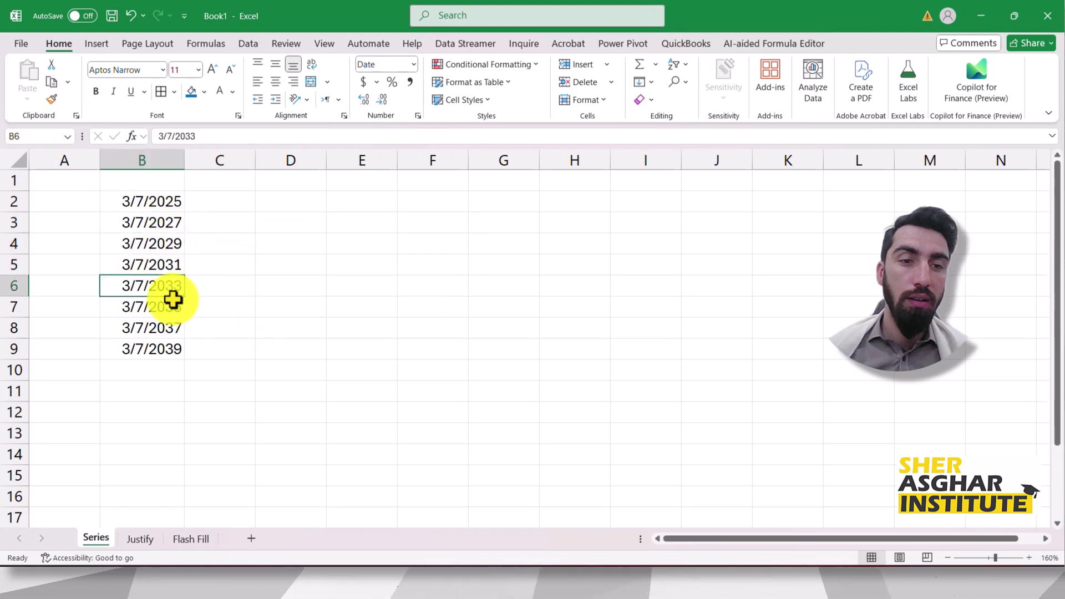
click(171, 309)
click(169, 329)
click(172, 348)
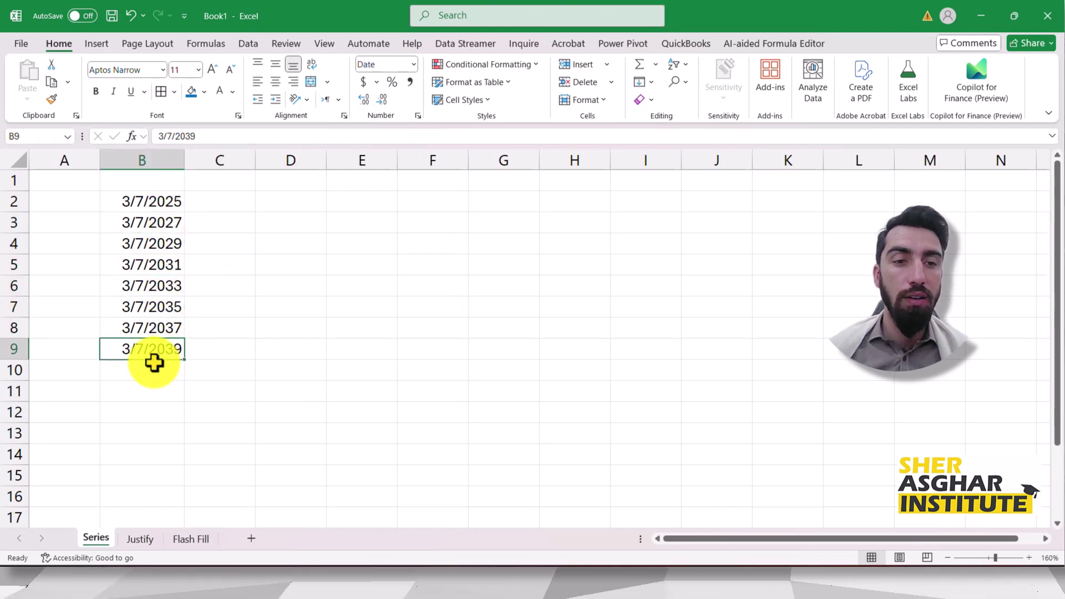
click(148, 310)
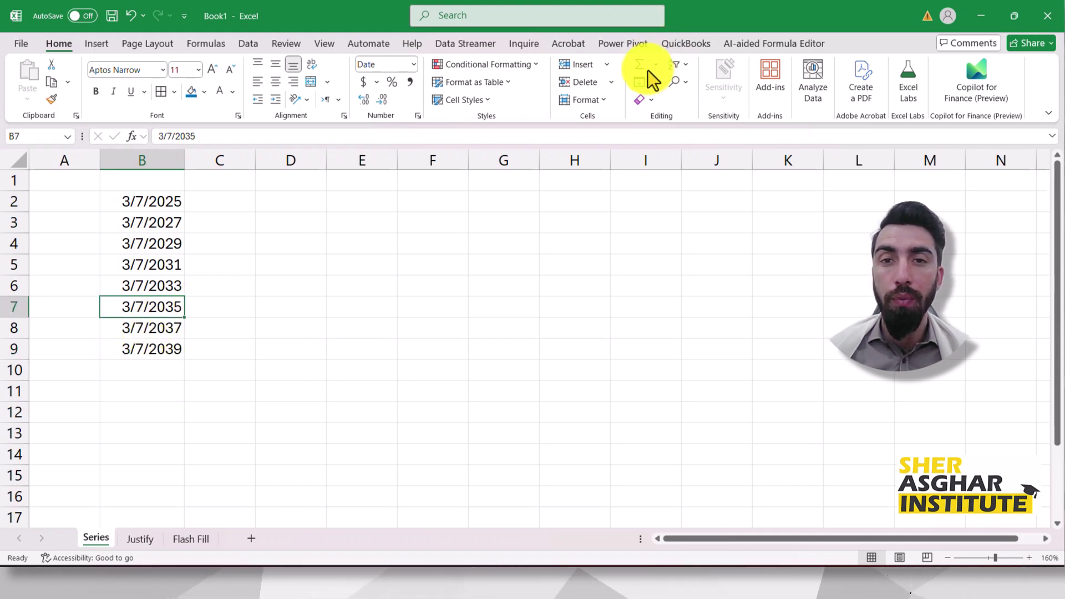
Clear the filled yearly dates from B3 to B9, keeping the starting date in B2
drag(154, 227, 183, 339)
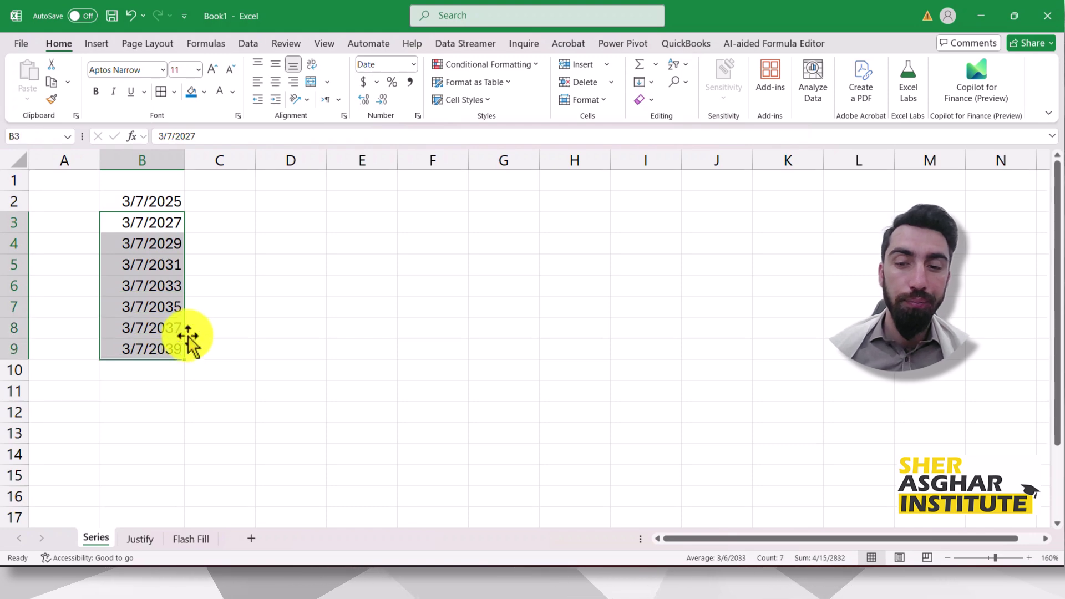
key(Delete)
click(236, 267)
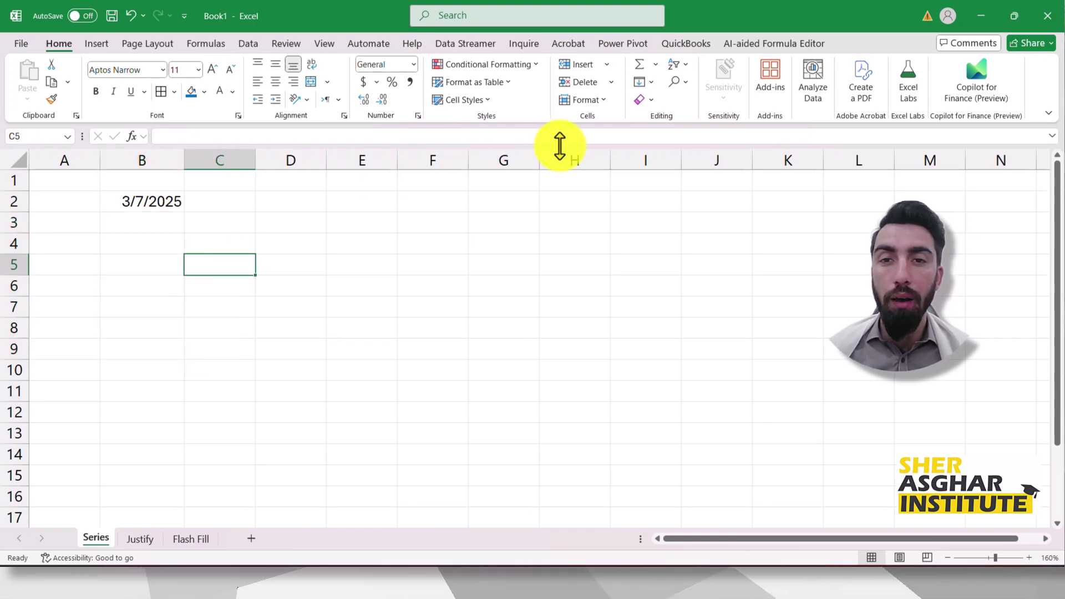
click(645, 81)
click(663, 201)
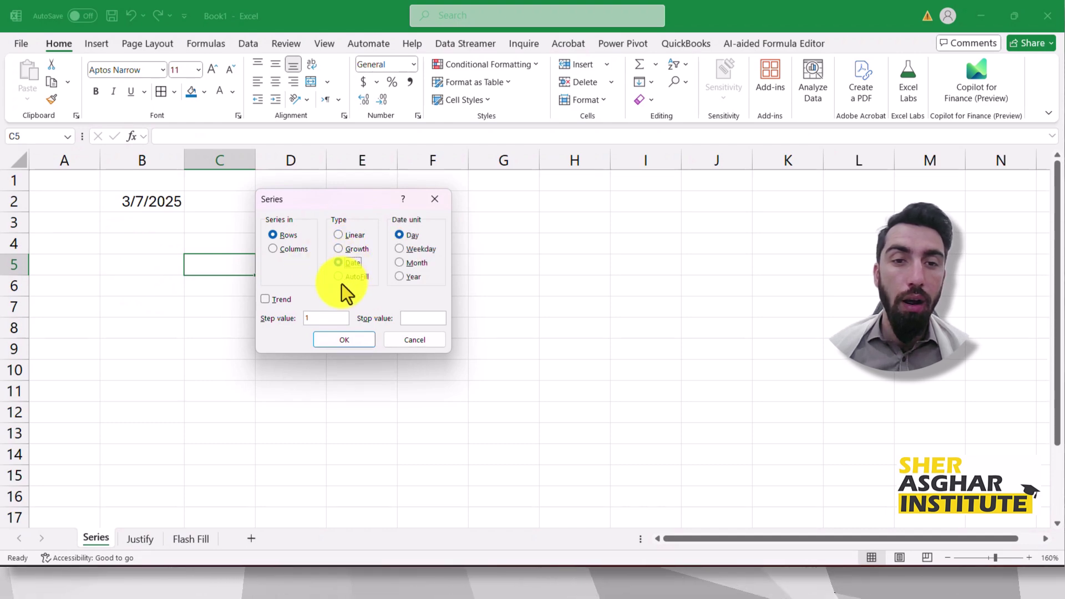
key(Escape)
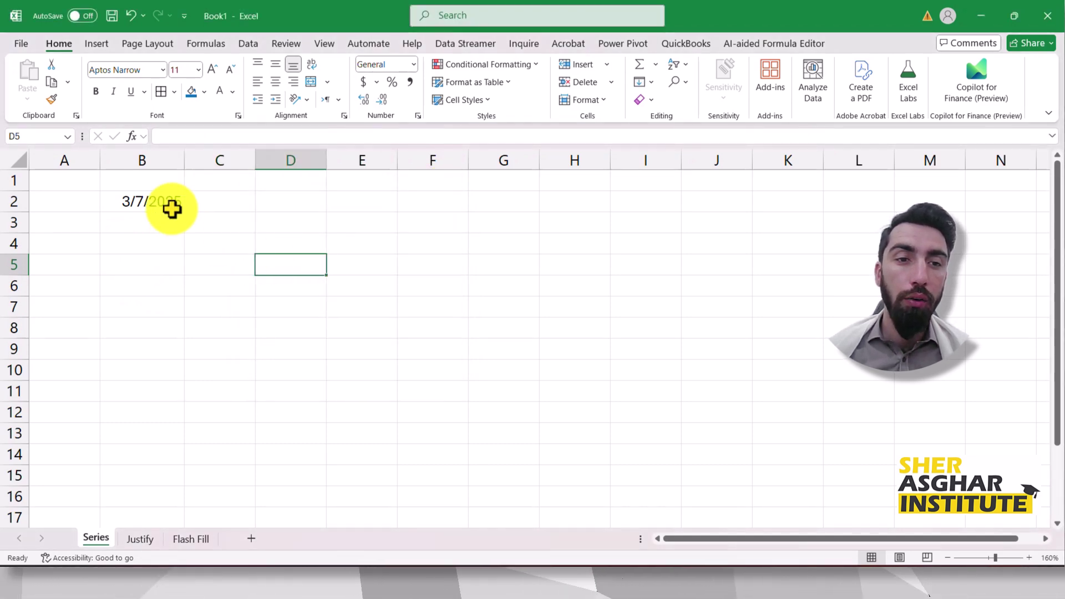
Clear the starting date from B2
click(176, 204)
key(Delete)
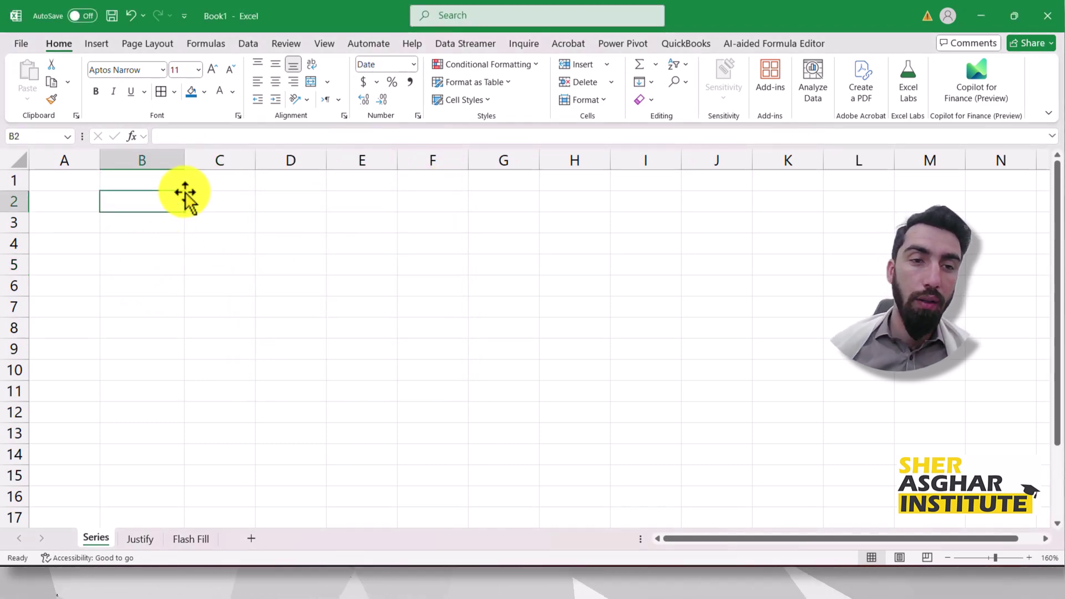
click(224, 222)
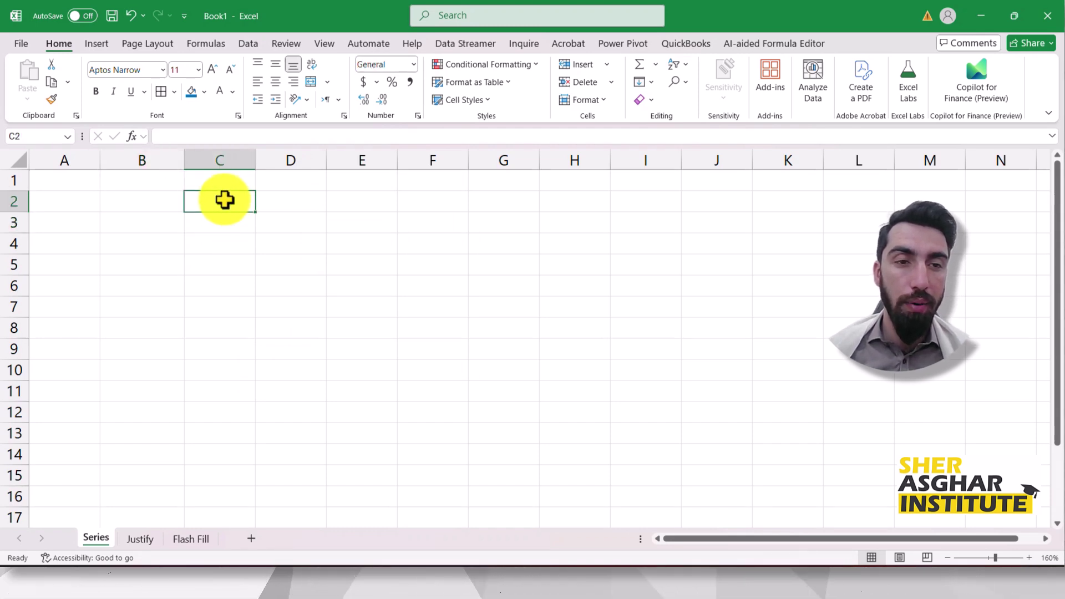
click(136, 160)
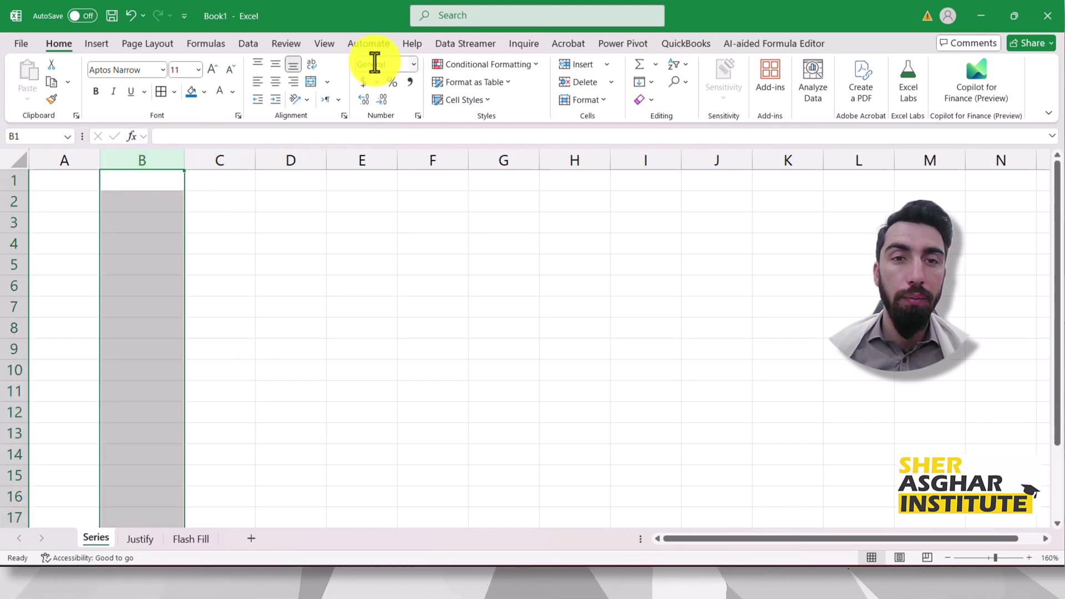
click(241, 203)
Enter the numbers 1 in B2 and 2 in B3 as the starting values of a series
click(155, 201)
text(1)
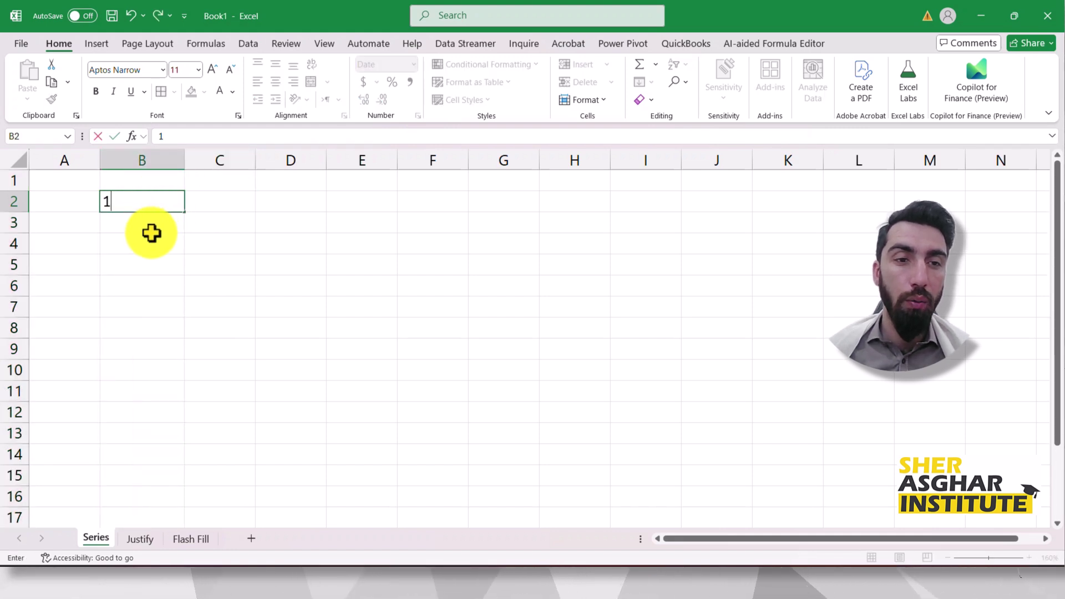
drag(155, 244, 156, 227)
click(157, 223)
text(2)
key(Tab)
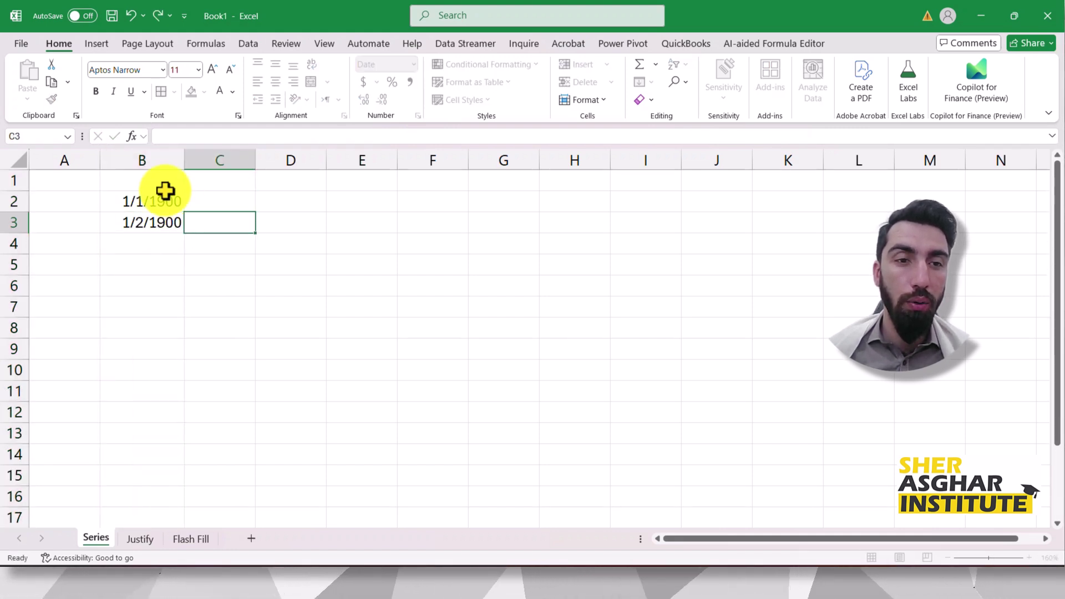
Set the number format of the whole column B to General
click(149, 160)
click(414, 65)
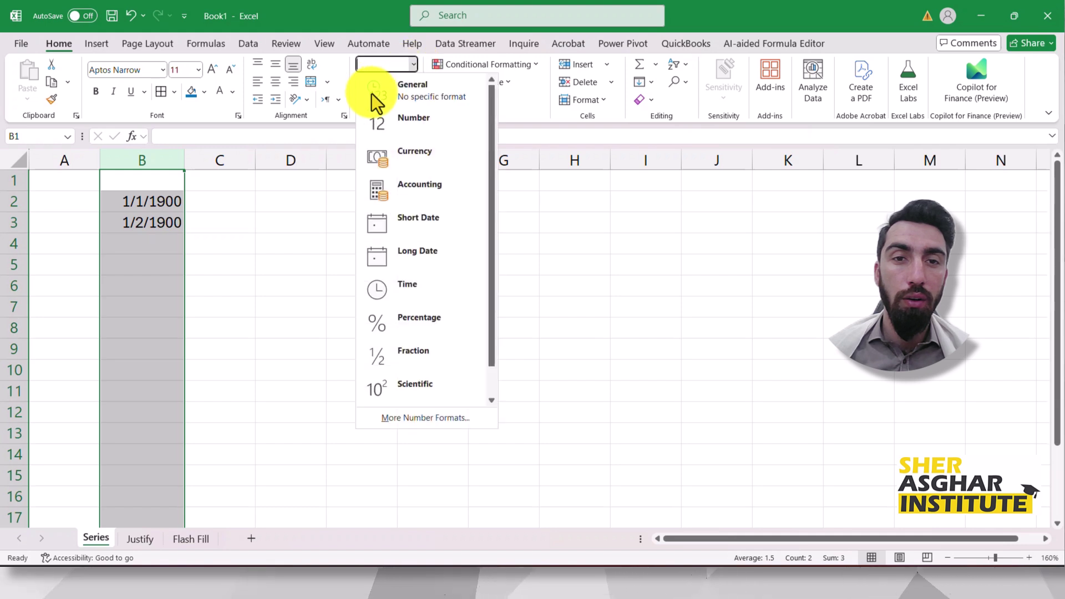
click(399, 92)
click(304, 222)
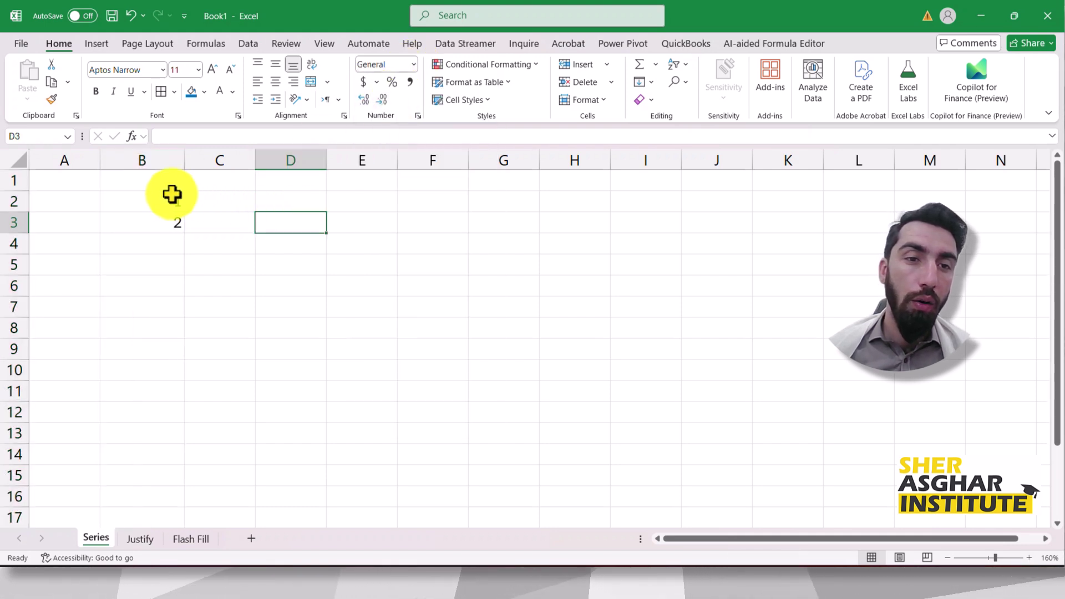
Fill B2 to B14 from the two starting numbers with a column series of type AutoFill
drag(159, 201, 158, 448)
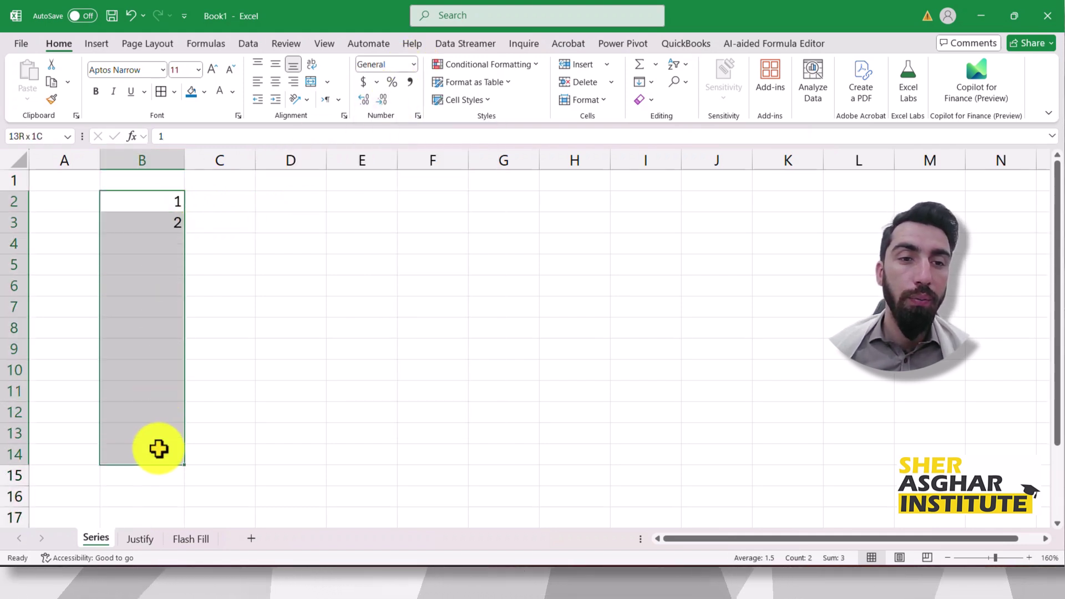
click(653, 83)
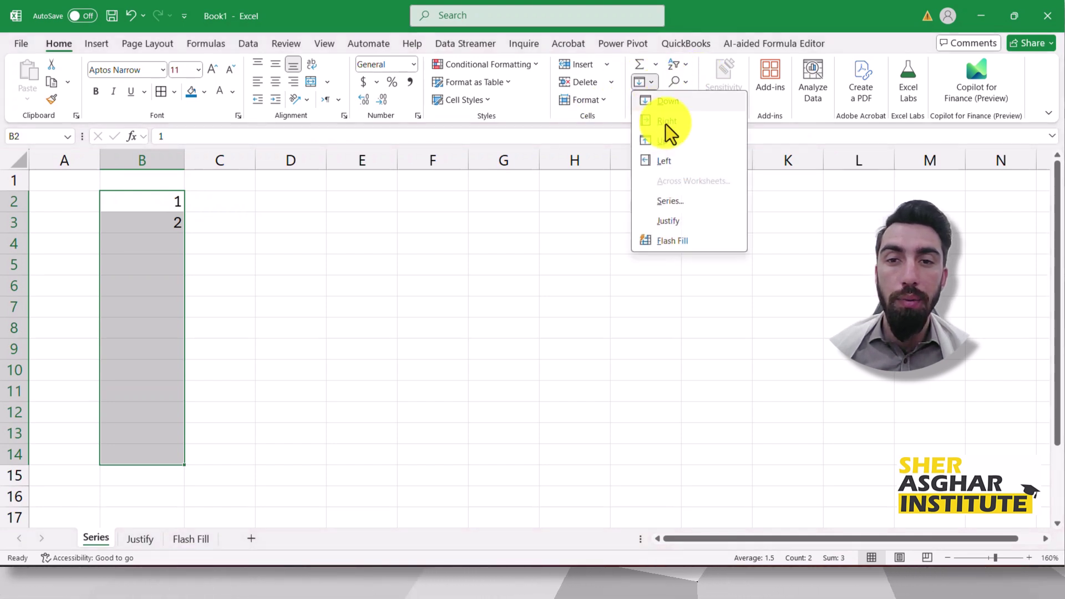
click(670, 213)
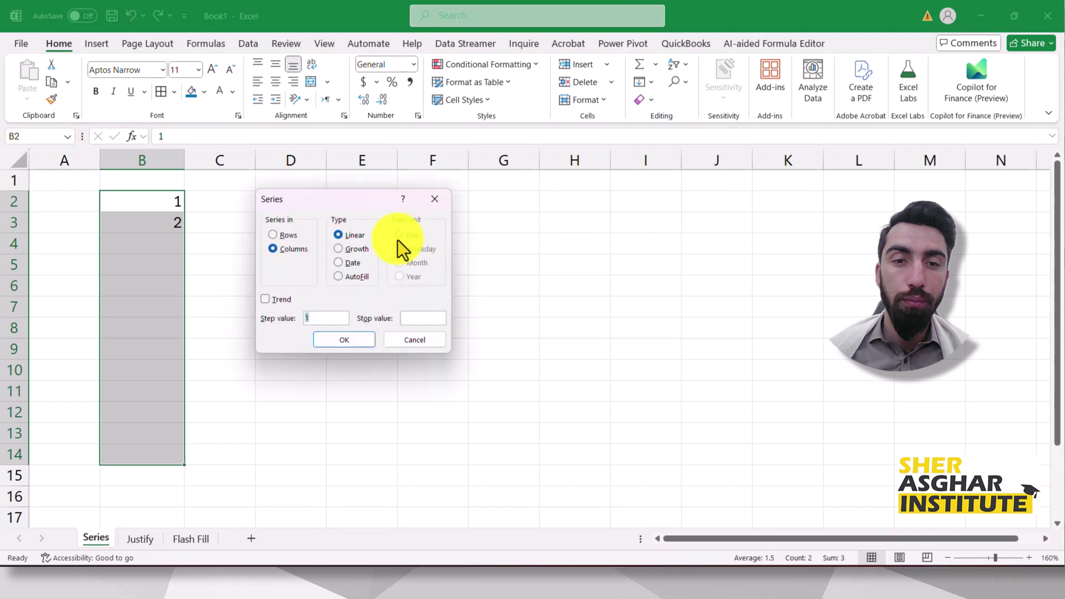
click(344, 277)
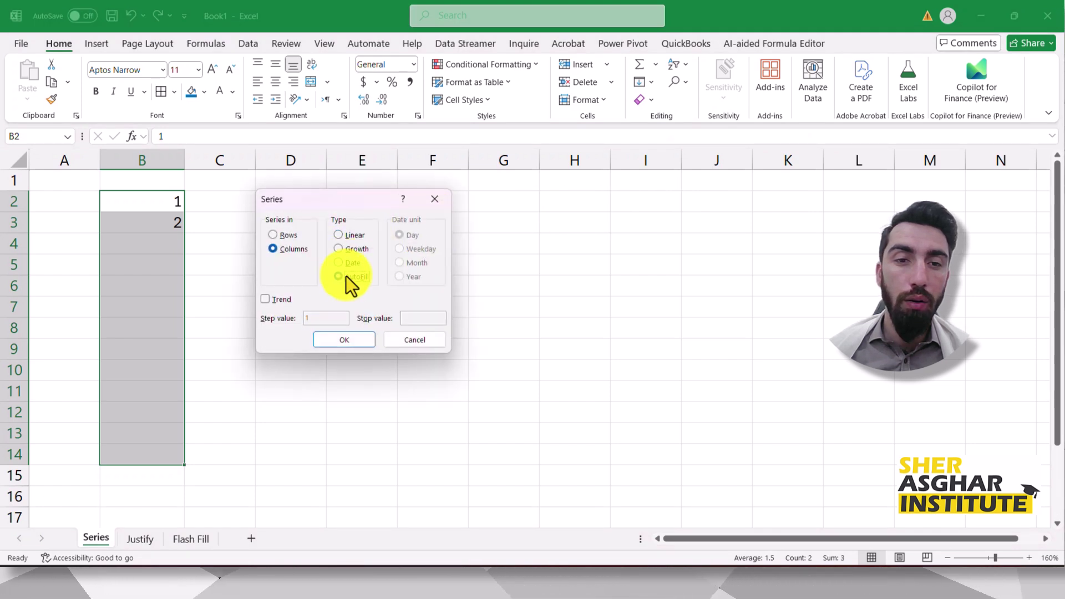
click(338, 340)
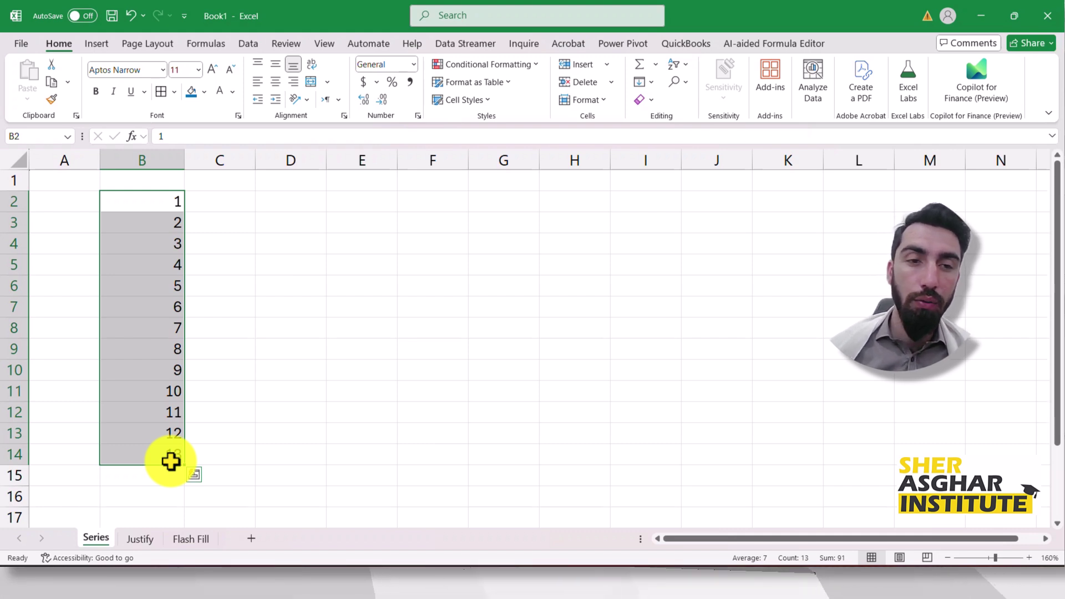
click(216, 283)
Enter DIT, CIT and BOC in cells C2, C3 and C4
click(214, 206)
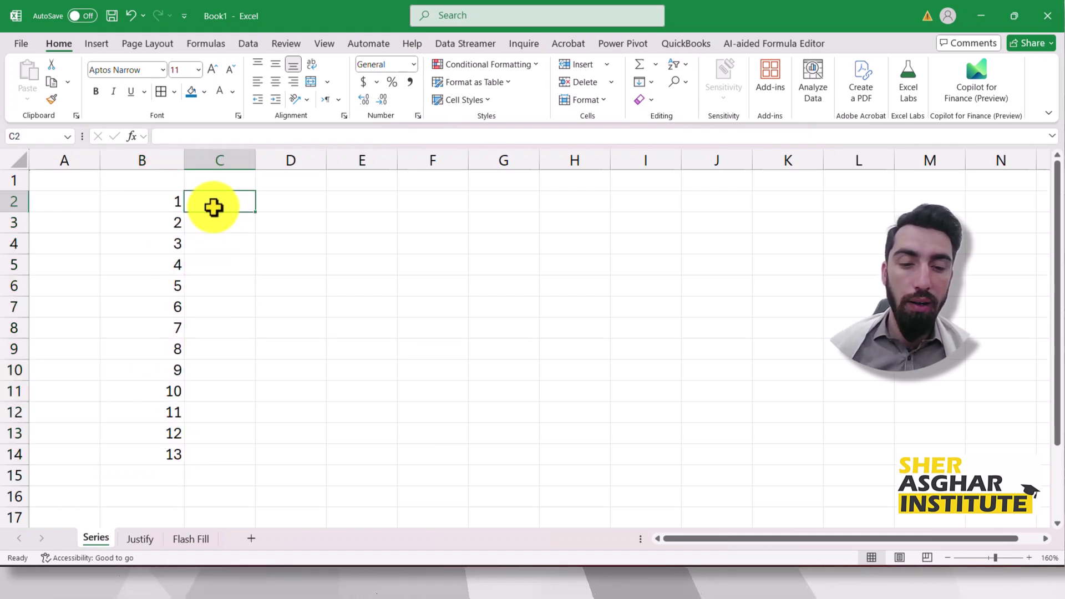
text(DIT)
key(Return)
text(CIT)
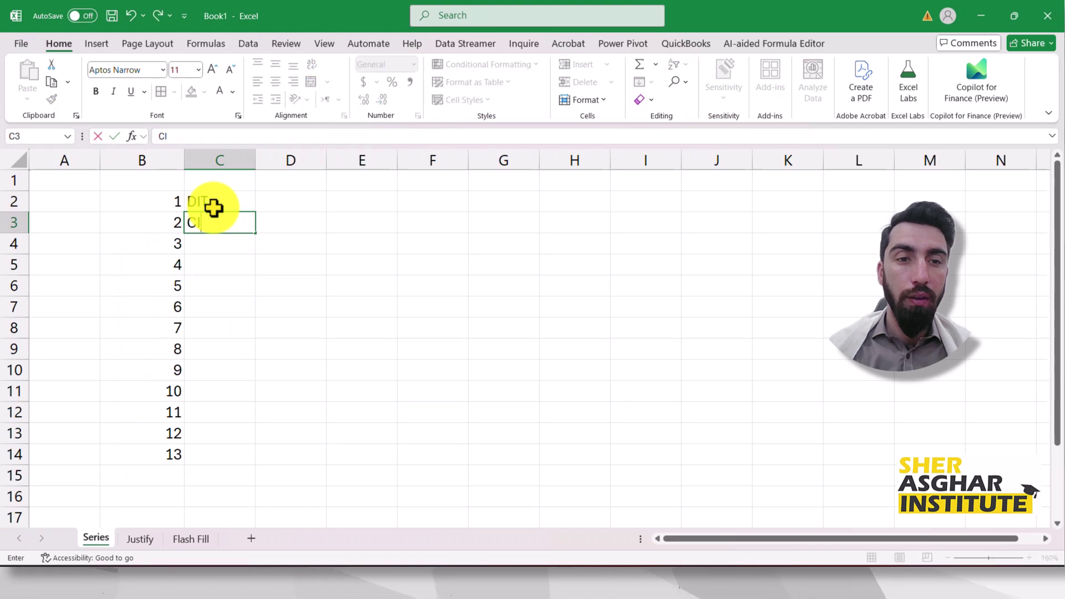
key(Return)
key(Return)
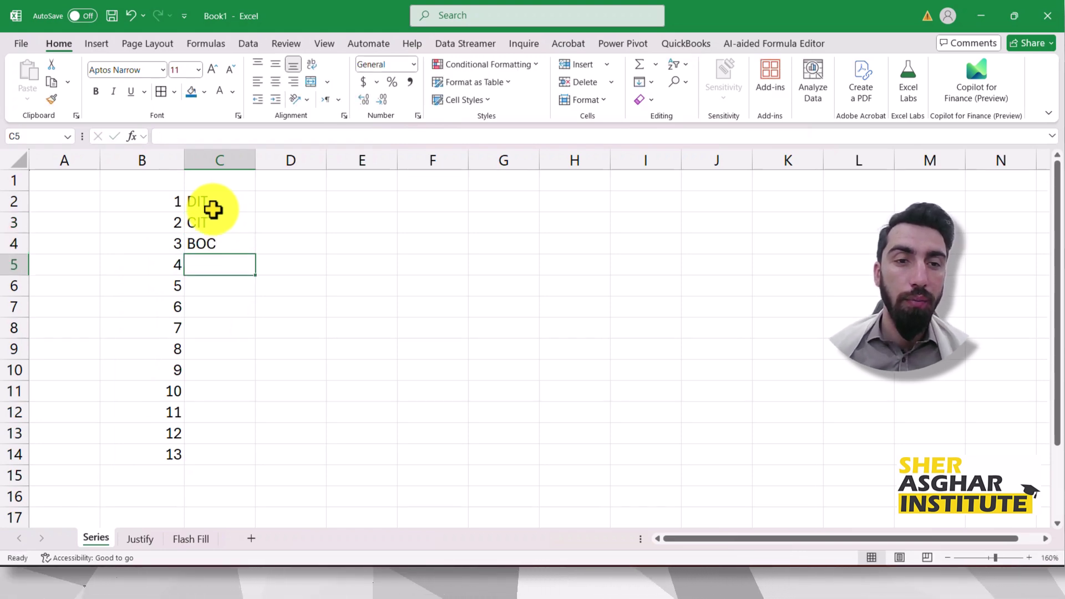
Try extending the DIT, CIT, BOC entries down to C14 directly from the cells, and undo that fill
drag(216, 204, 259, 449)
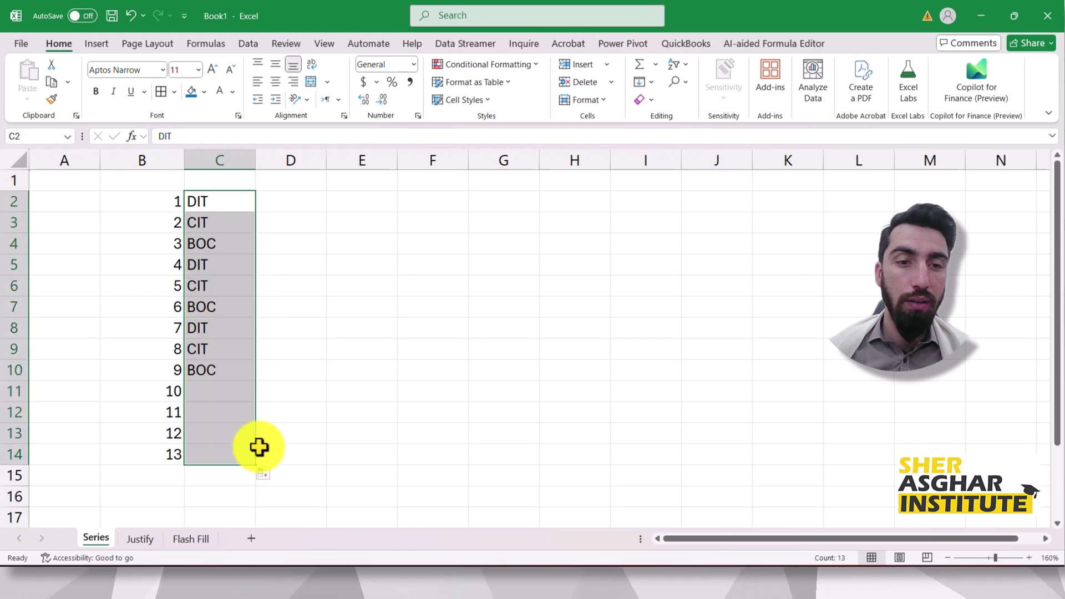
key(ctrl+z)
click(259, 244)
Fill C2 to C14 with the repeating DIT, CIT, BOC entries using a column series of type AutoFill
drag(217, 203, 212, 450)
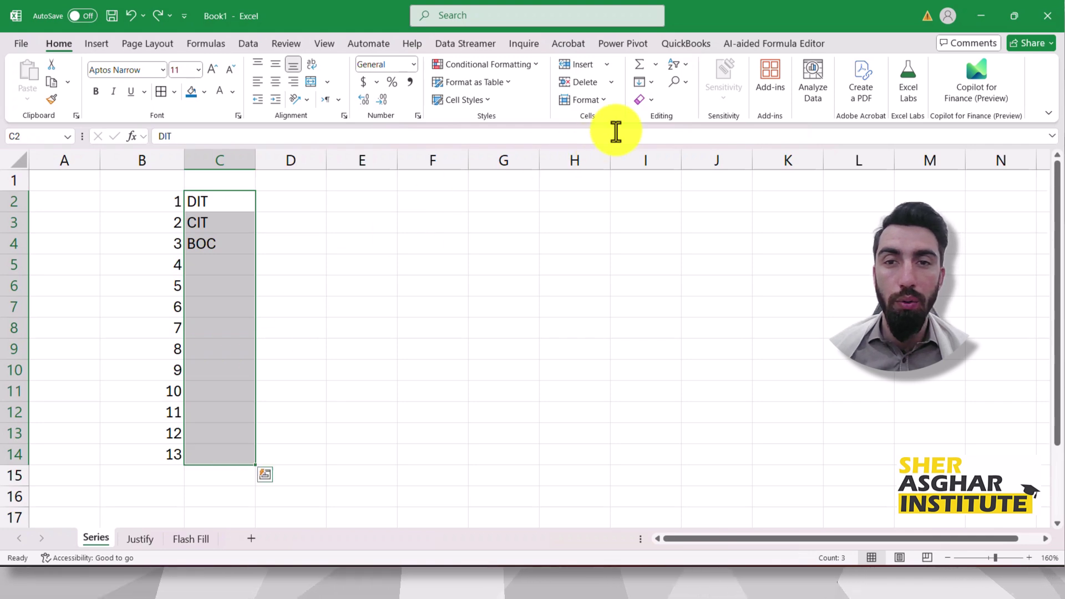
click(644, 83)
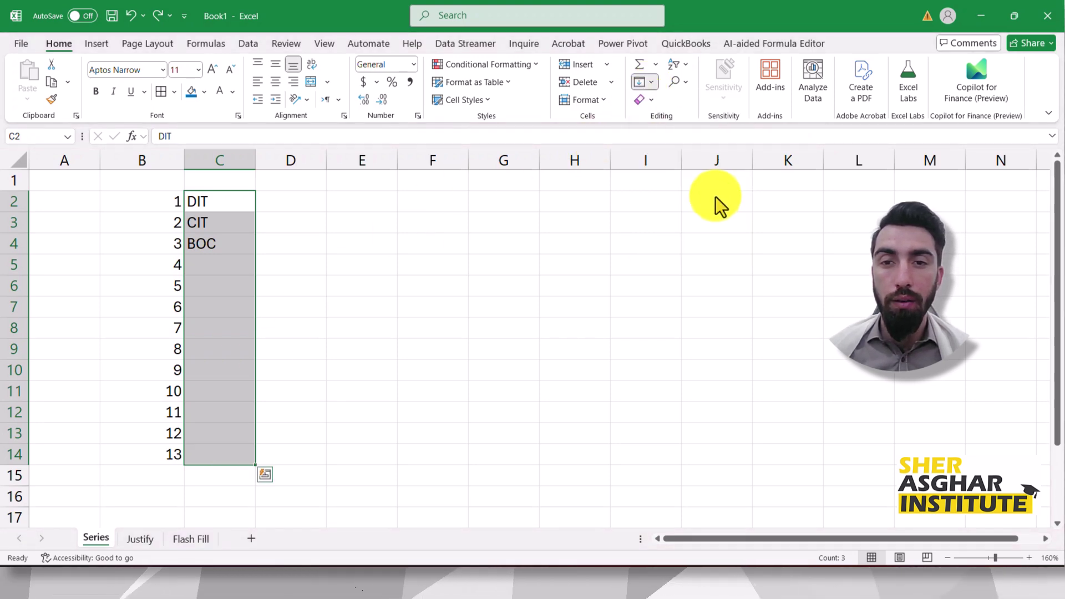
click(717, 199)
click(342, 274)
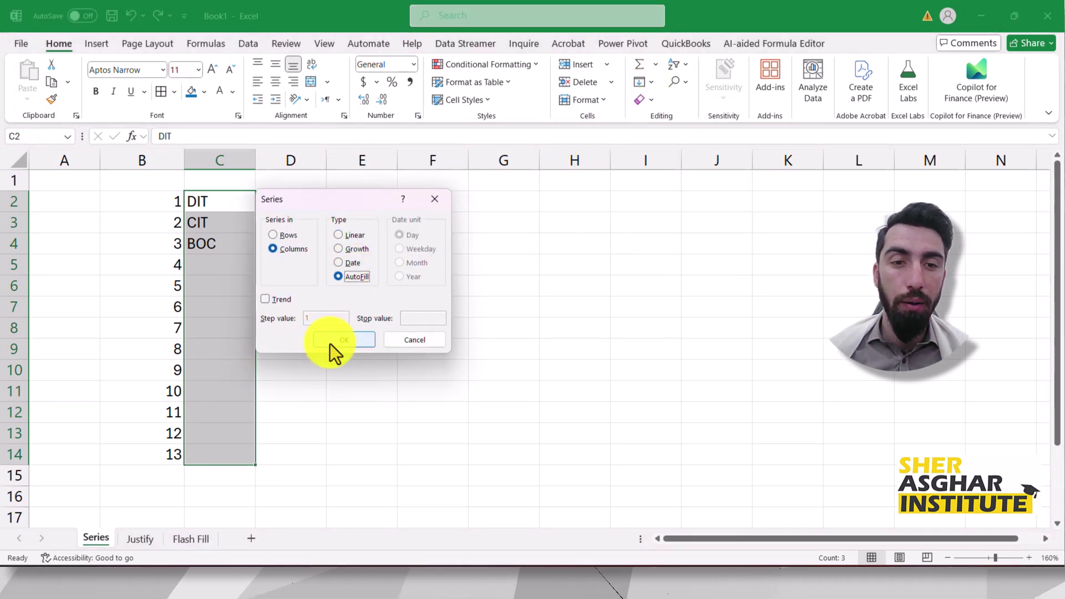
click(330, 344)
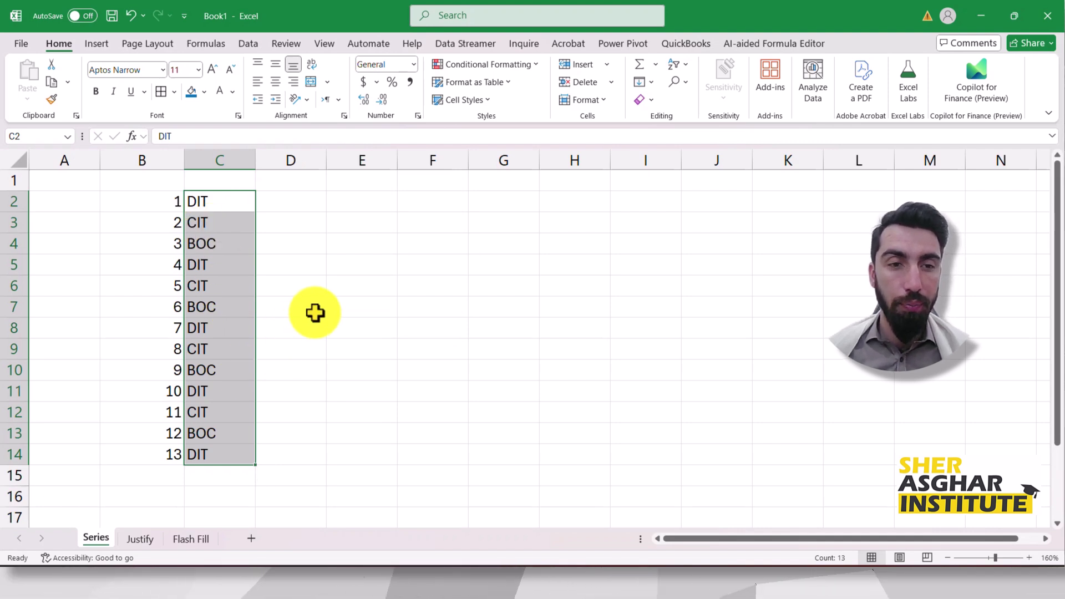
Undo the repeating text fill in column C and clear all contents from B2 to C14
key(ctrl+z)
click(345, 268)
drag(164, 202, 208, 437)
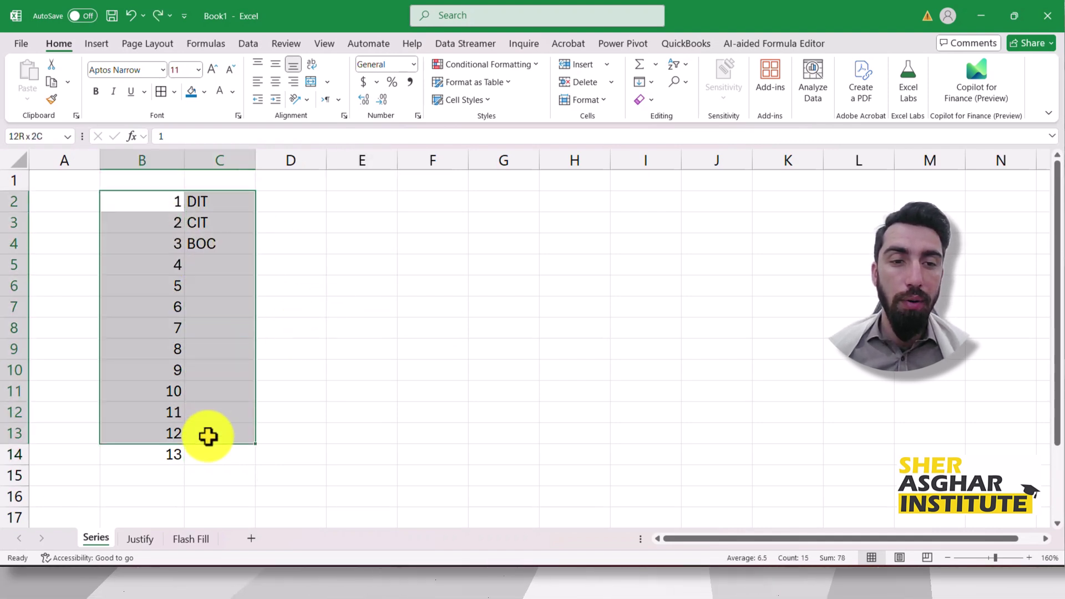
drag(201, 393, 195, 373)
drag(155, 208, 222, 450)
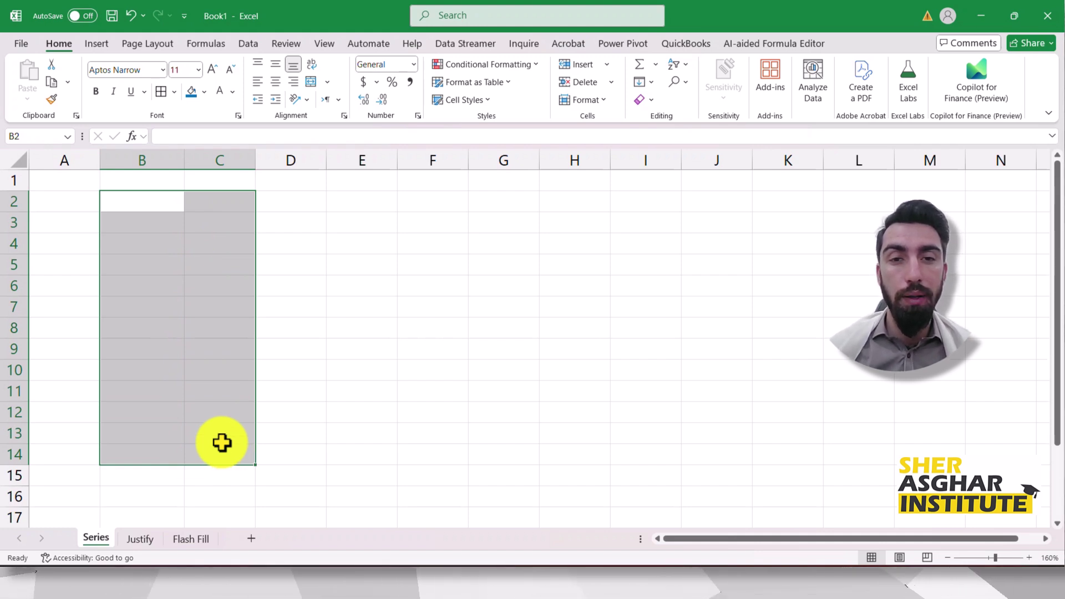
click(205, 279)
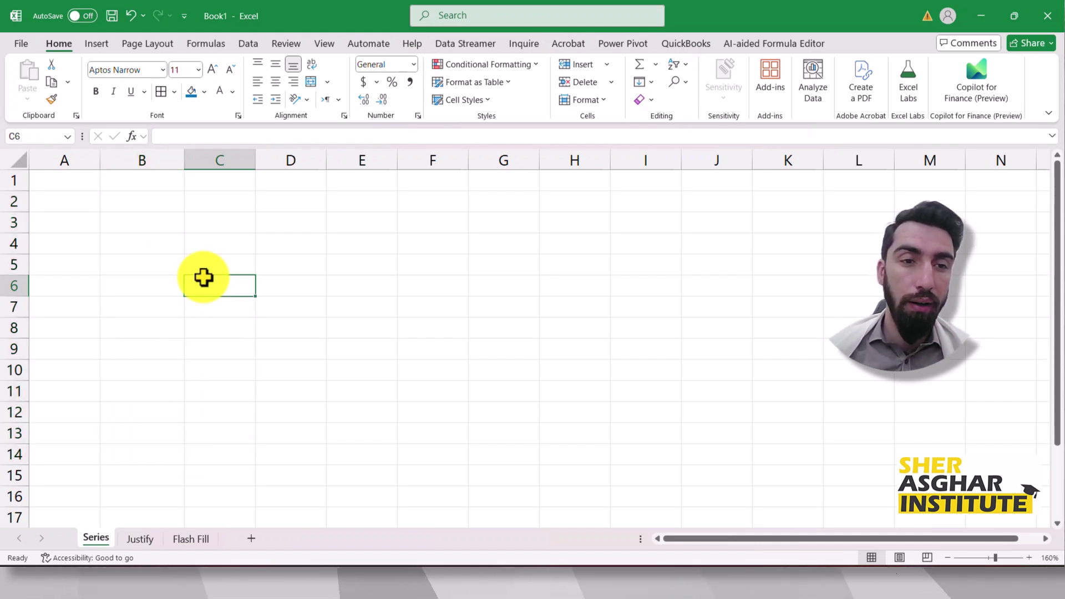
Enter 2 in cell B3 and 80 in cell B8
click(154, 227)
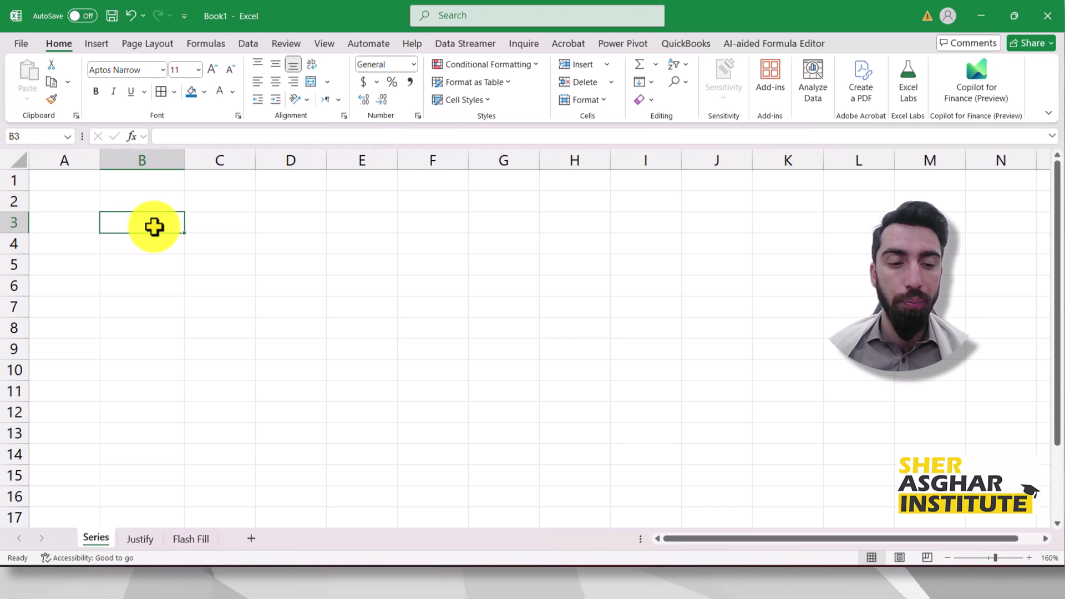
text(2)
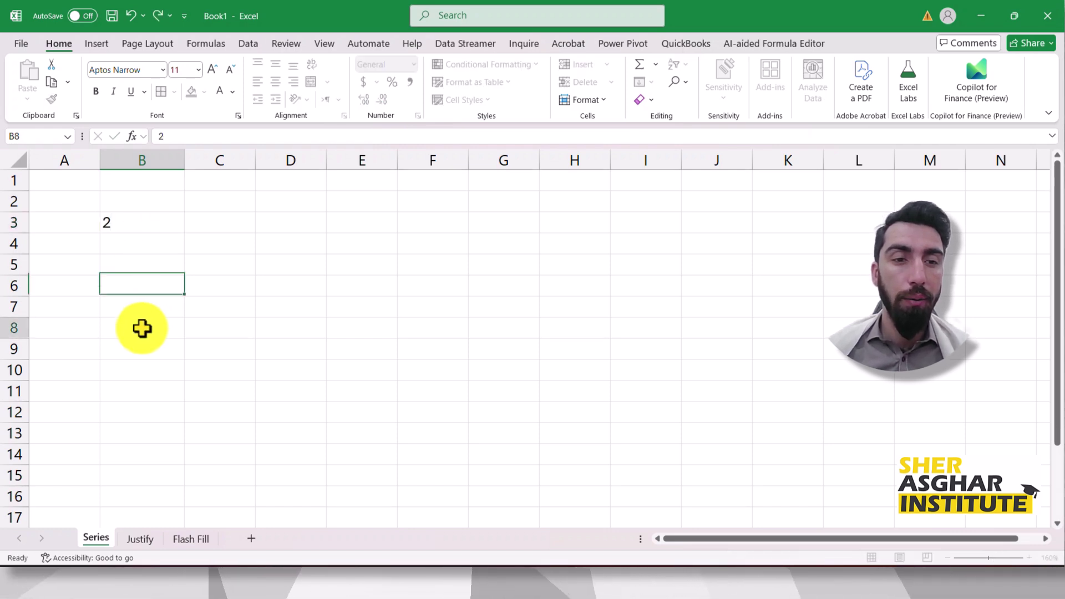
click(142, 328)
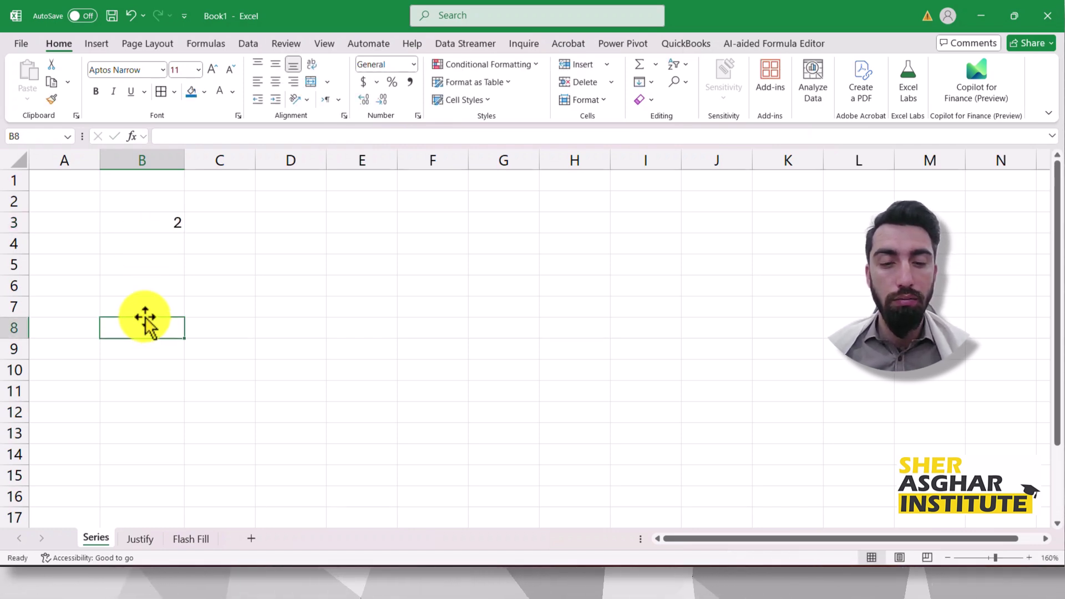
text(80)
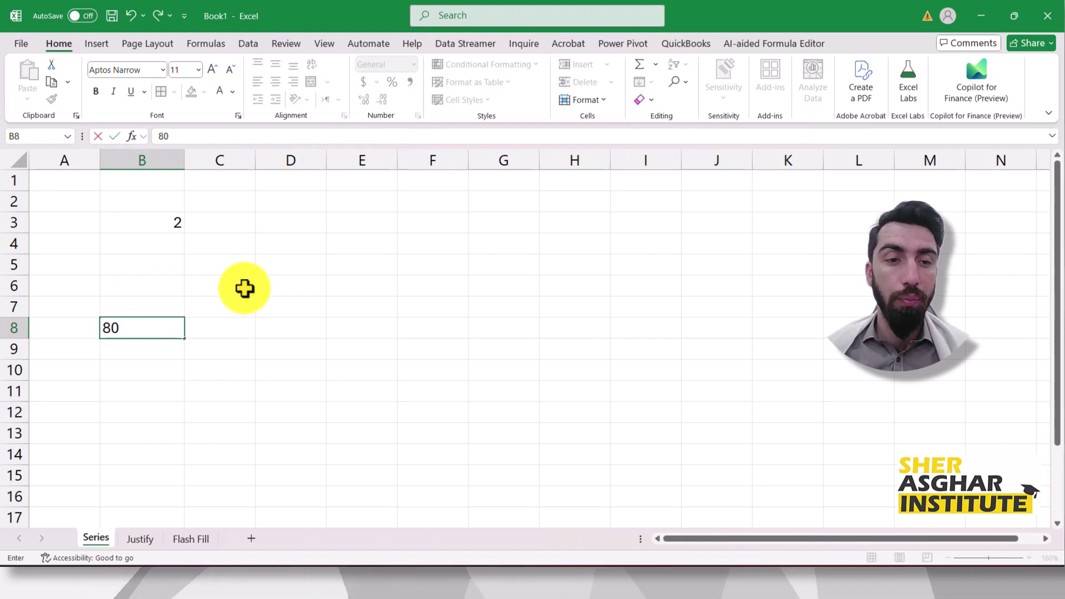
click(238, 287)
Fill the gap between the two numbers in B3 to B8 using a linear column series with Trend enabled
click(168, 249)
drag(167, 252, 158, 312)
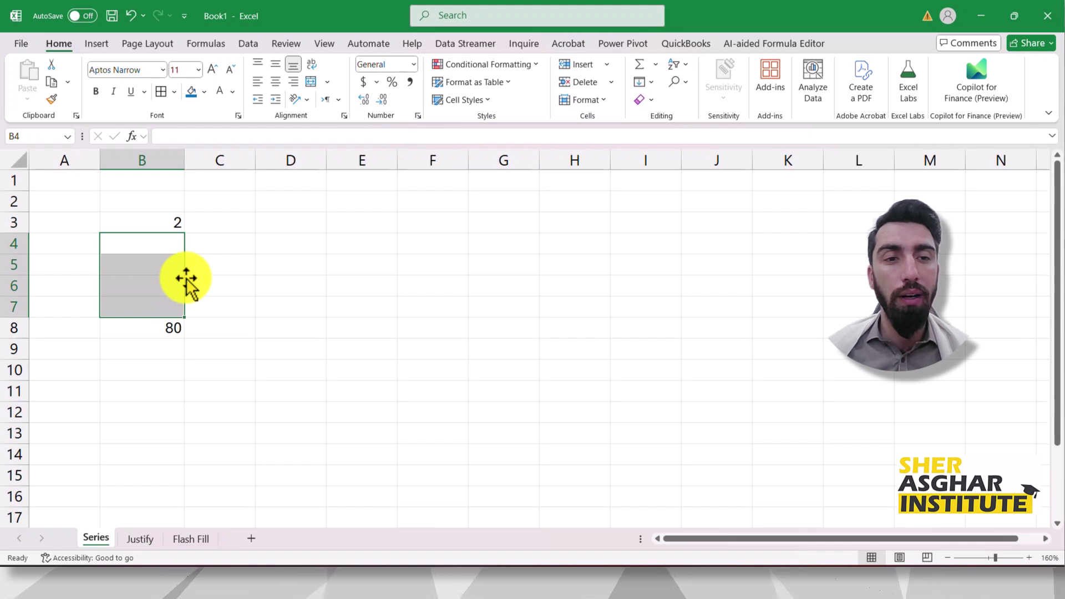
click(221, 248)
drag(161, 223, 161, 330)
click(643, 82)
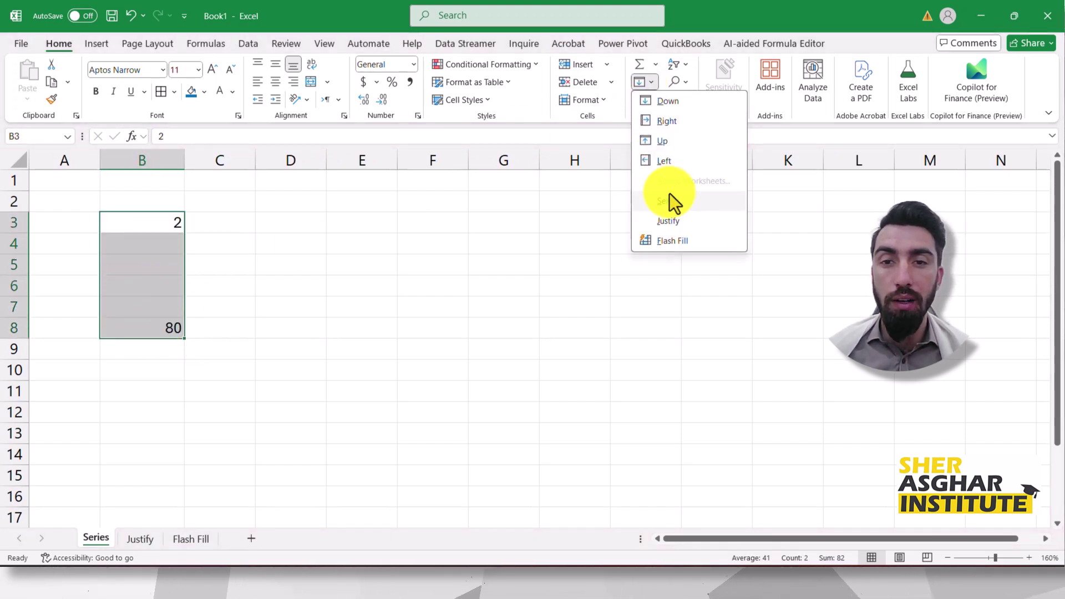
click(673, 202)
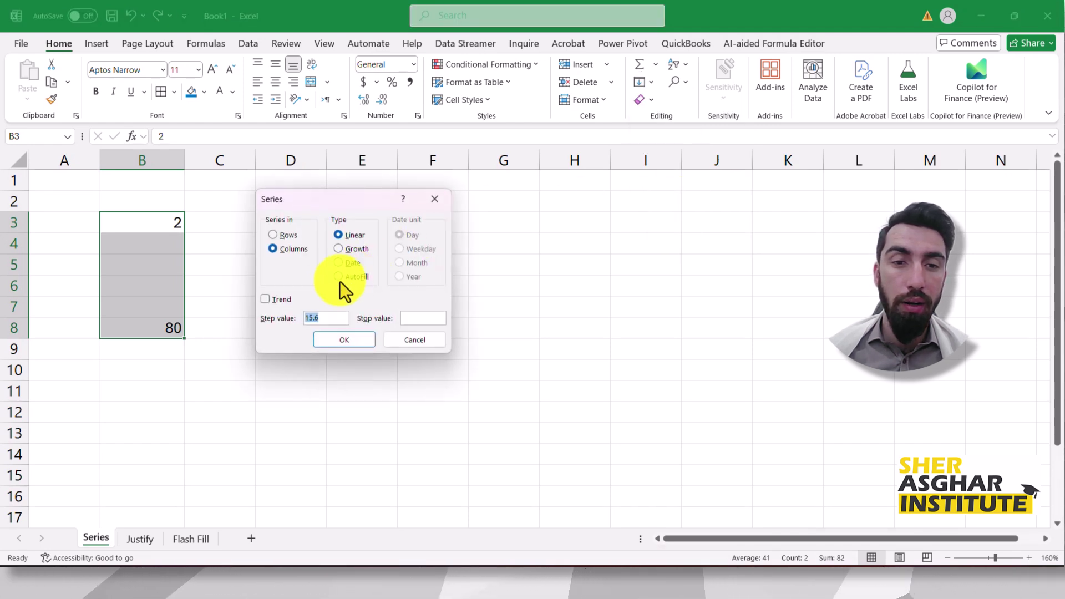
click(278, 299)
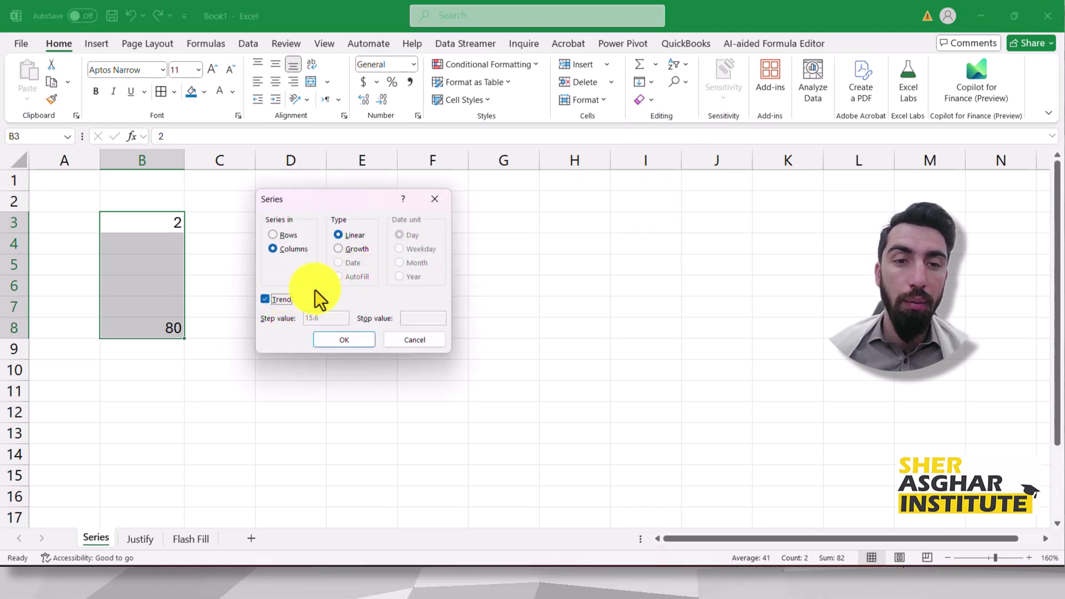
click(344, 338)
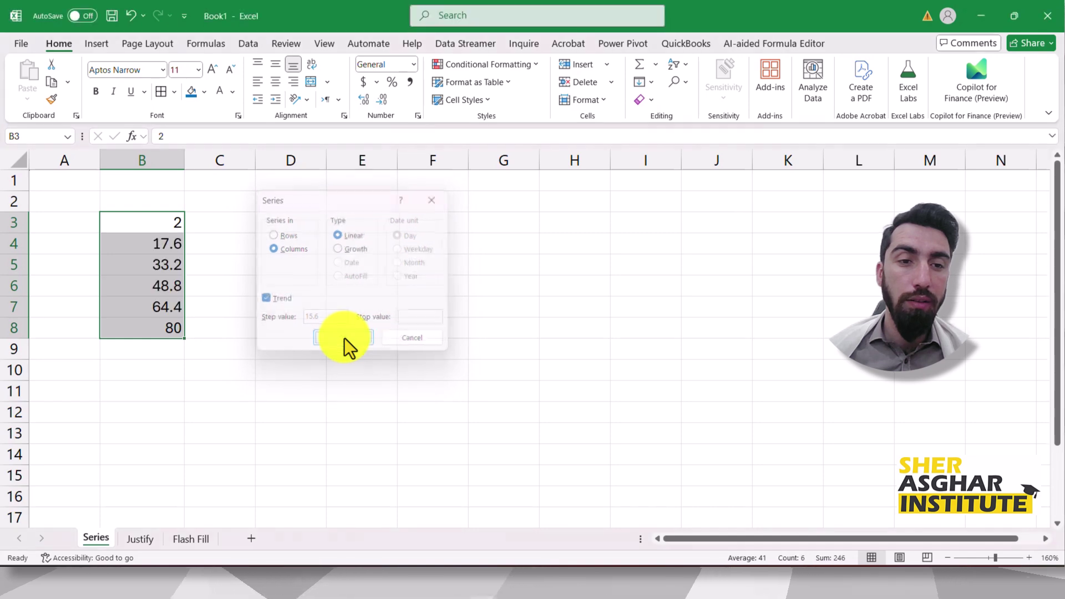
Check the linear trend values in column B one by one and remove them from B4 to B7
click(291, 286)
click(215, 252)
click(162, 245)
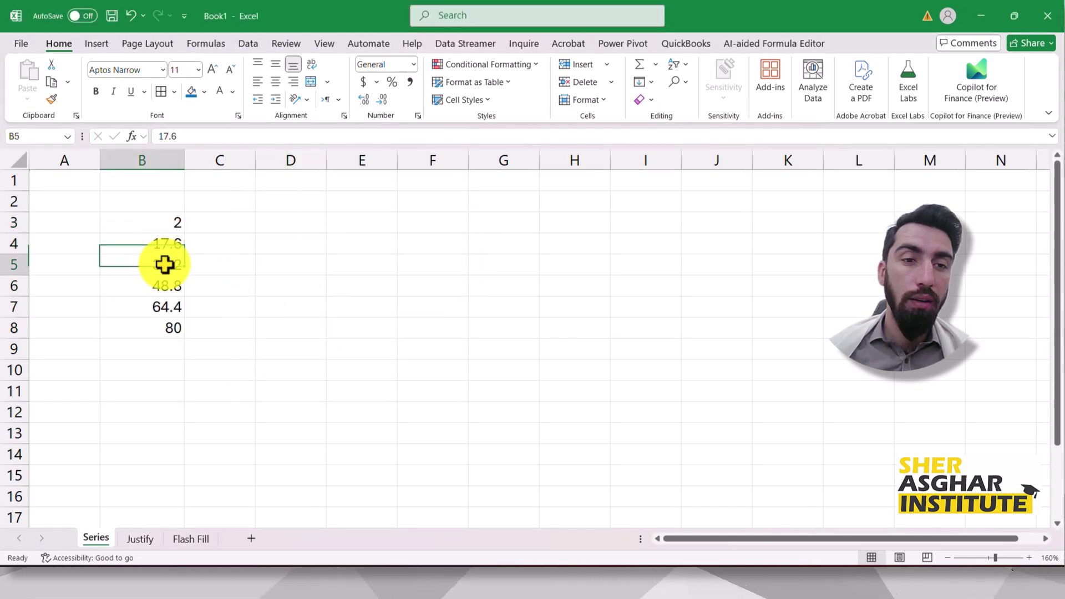
click(161, 266)
click(166, 285)
click(162, 306)
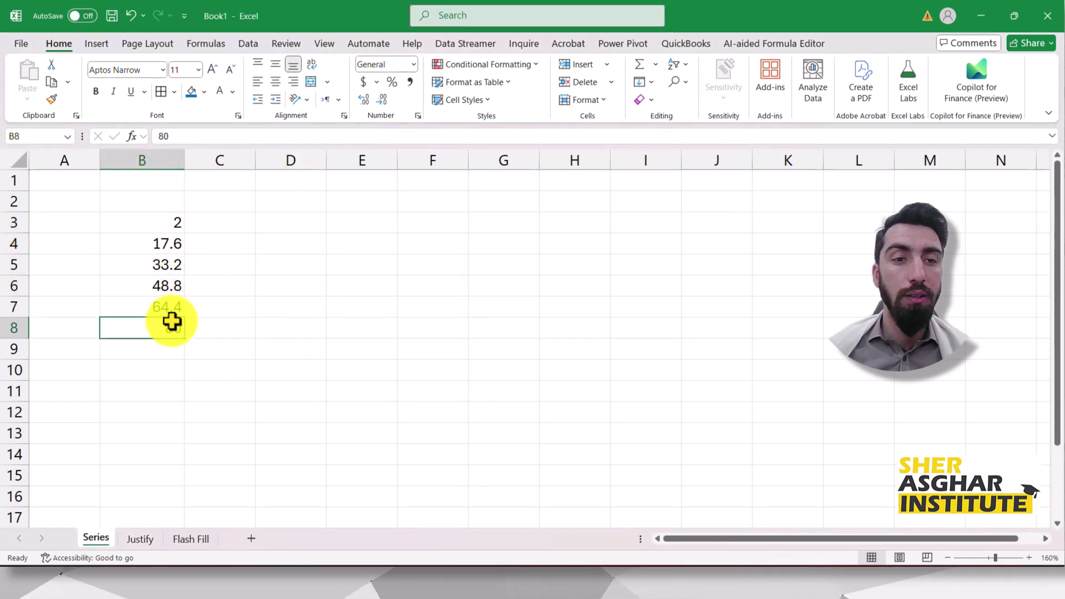
drag(162, 243, 158, 301)
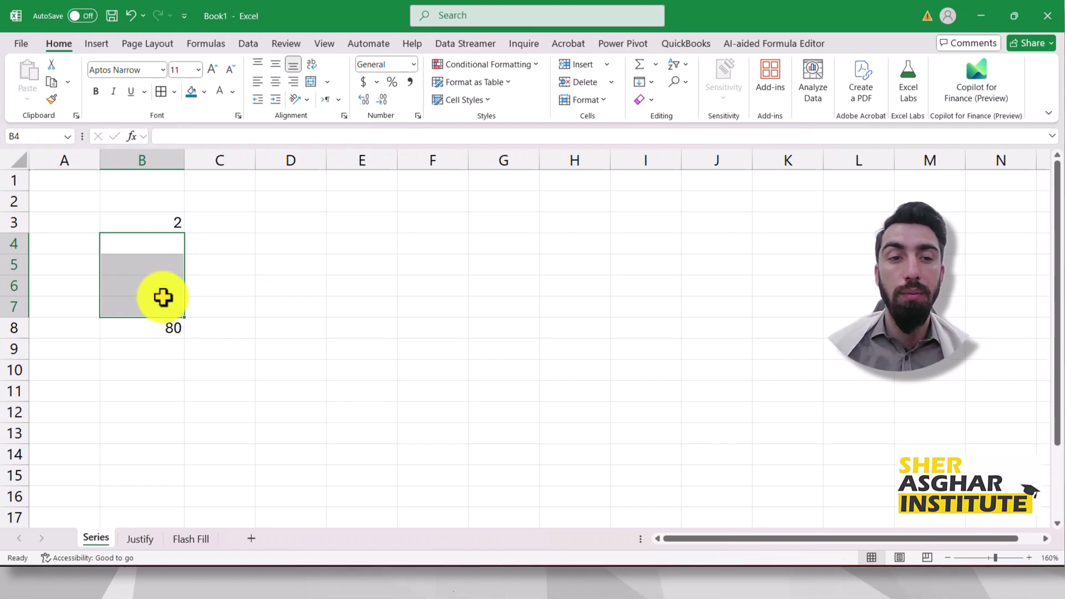
Fill B3 to B8 between the two numbers using a growth column series with Trend enabled
click(212, 268)
drag(171, 225, 176, 326)
click(646, 84)
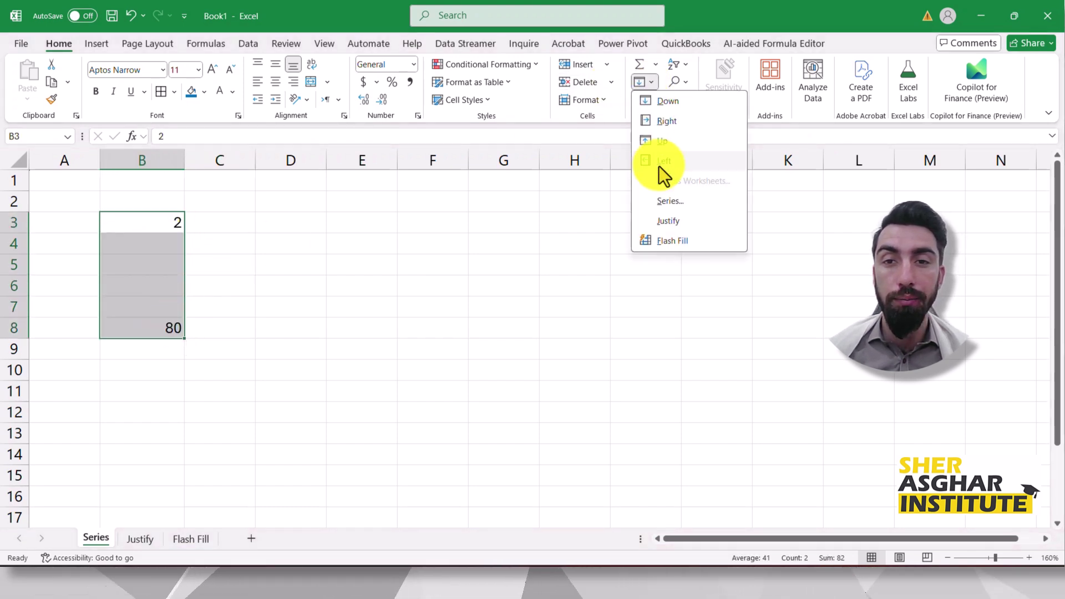
click(673, 203)
click(299, 297)
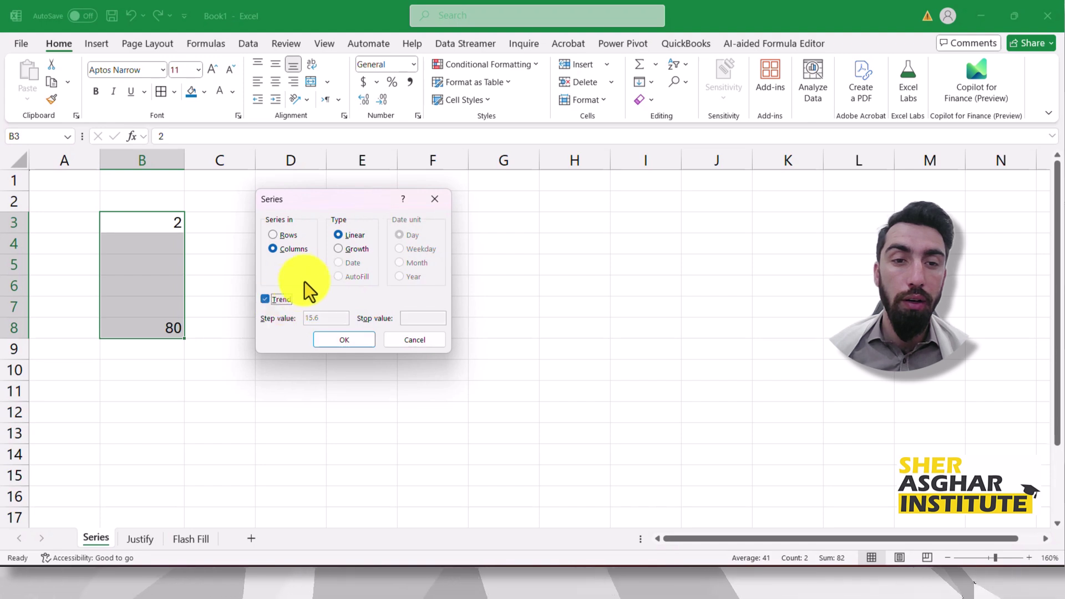
click(344, 253)
click(338, 339)
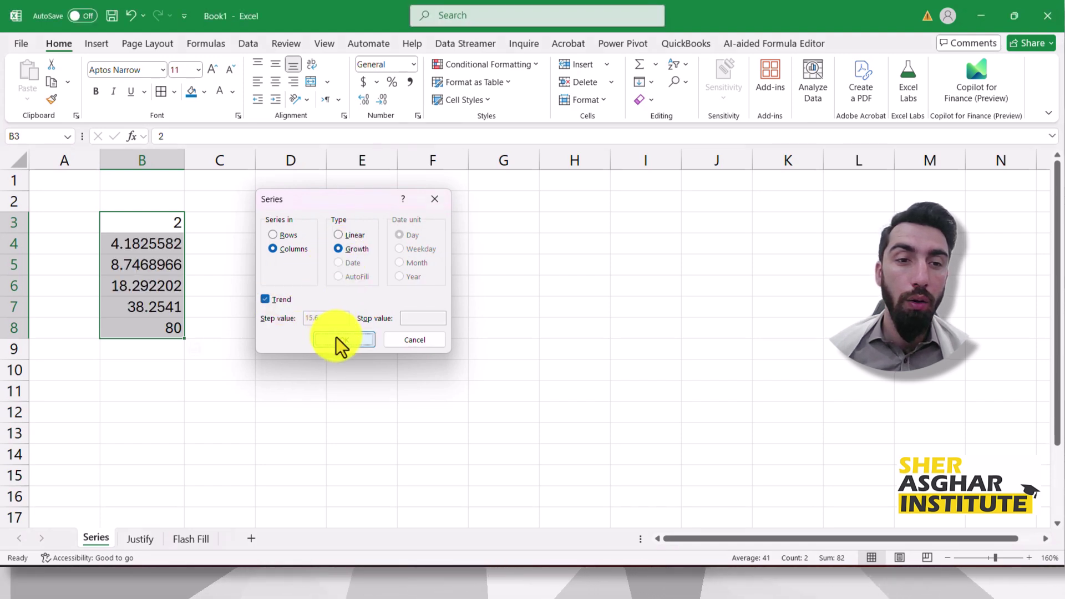
Check the growth trend values in B4 to B8 one by one and undo the growth fill
click(225, 253)
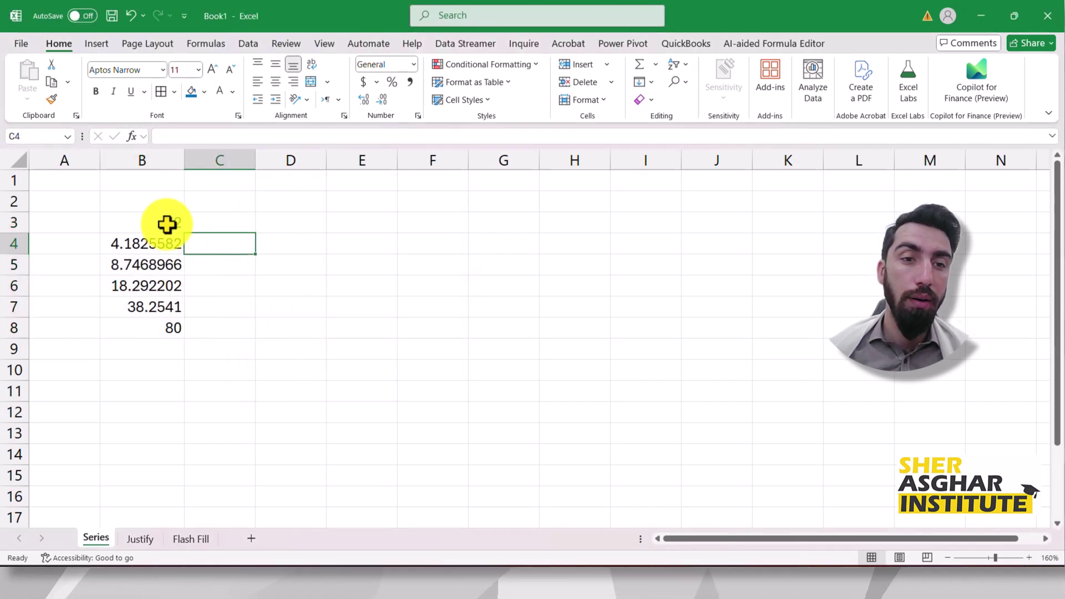
click(114, 244)
click(114, 265)
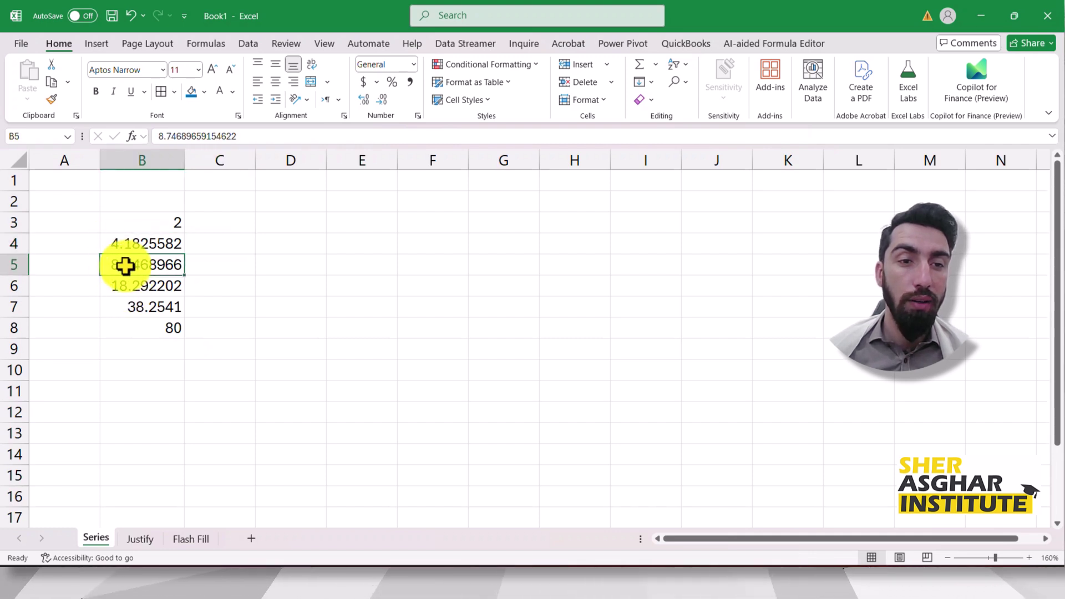
click(122, 285)
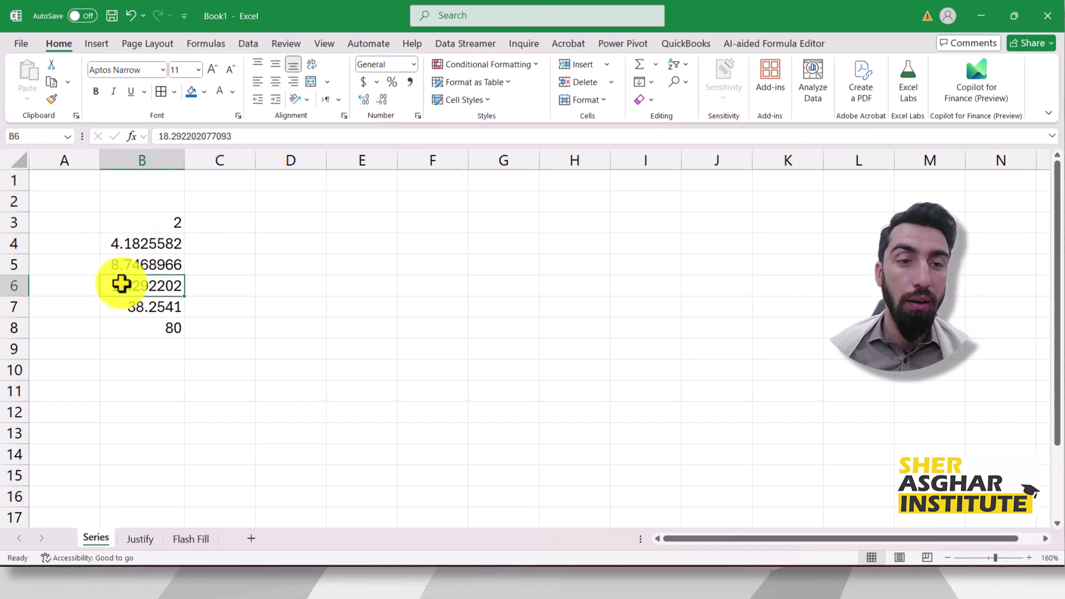
click(140, 309)
click(168, 329)
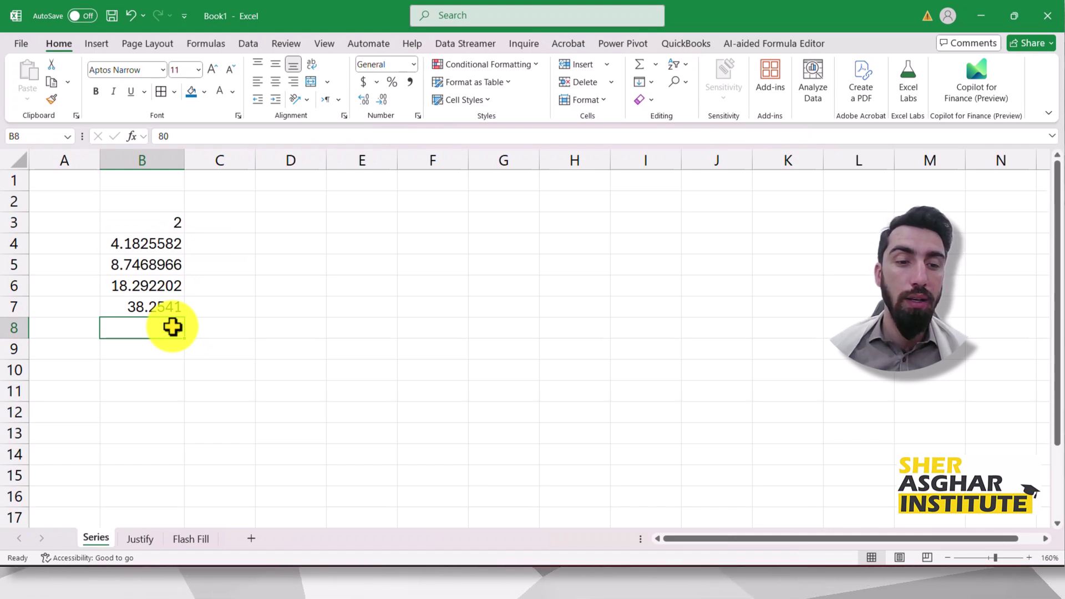
key(ctrl+z)
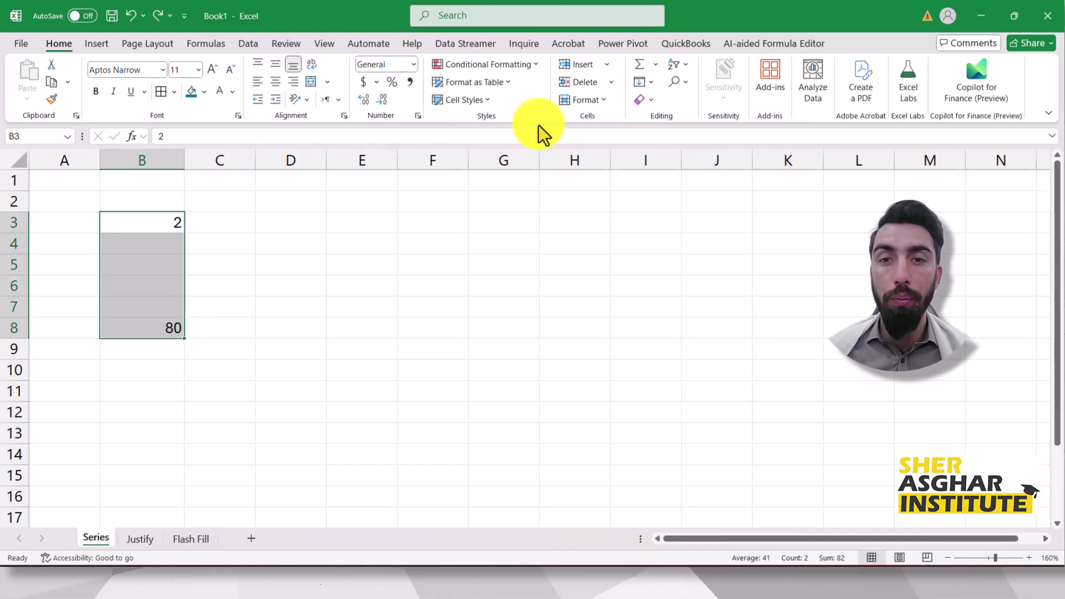
click(655, 80)
click(670, 200)
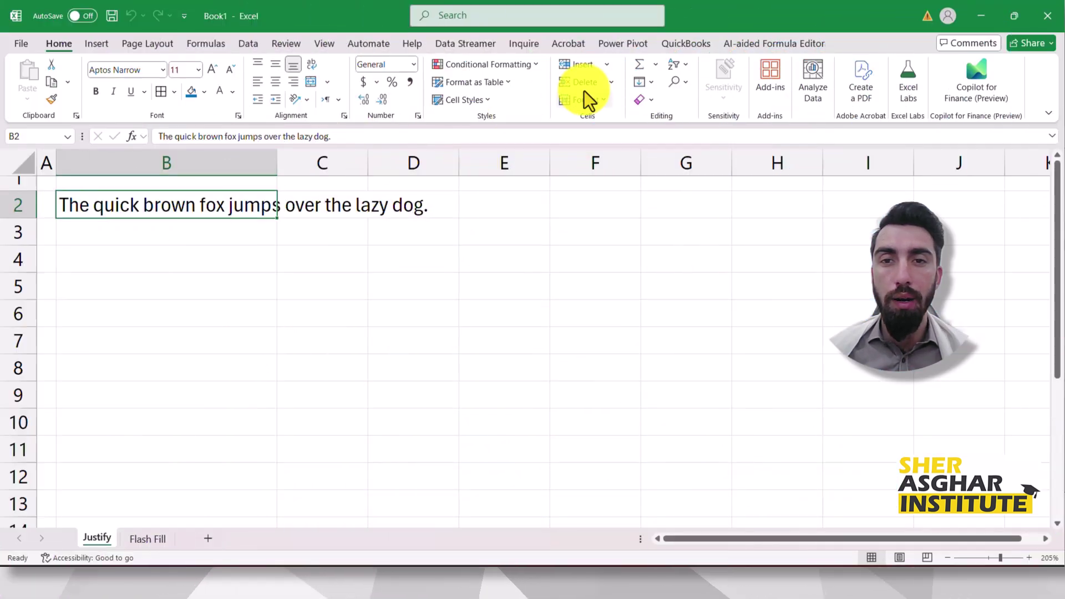
Examine the Justify fill option and how the long sentence in B2 on the Justify sheet sits across the neighbouring cells
click(650, 84)
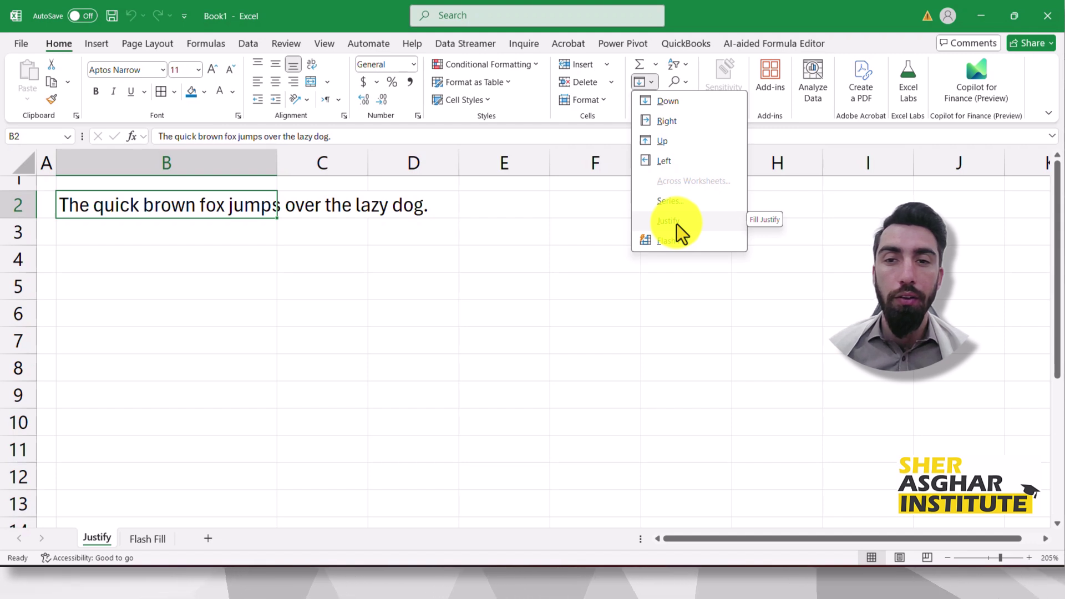
click(366, 275)
click(274, 249)
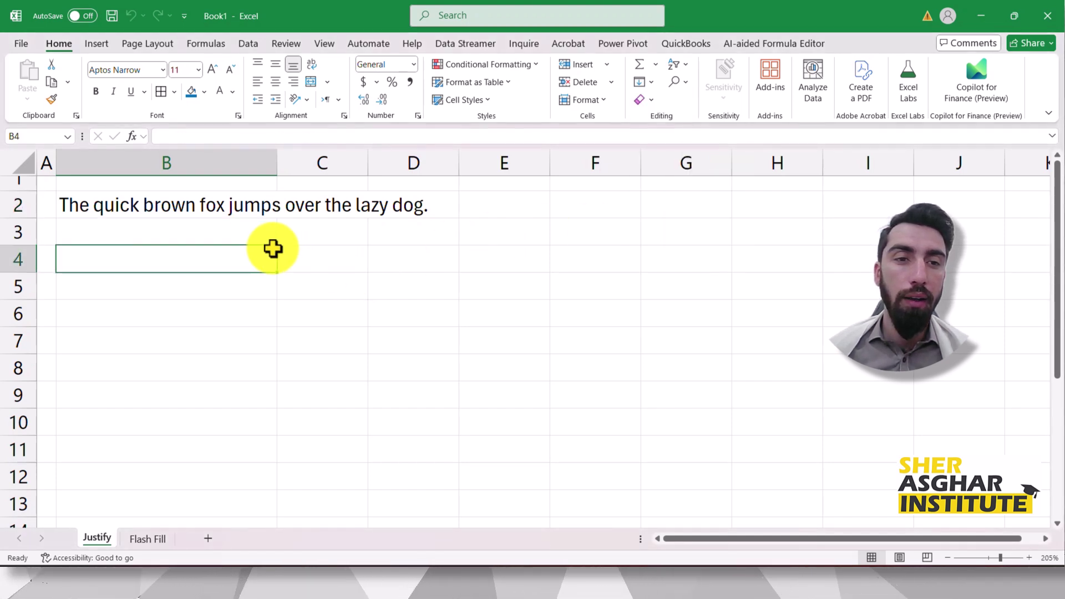
click(136, 205)
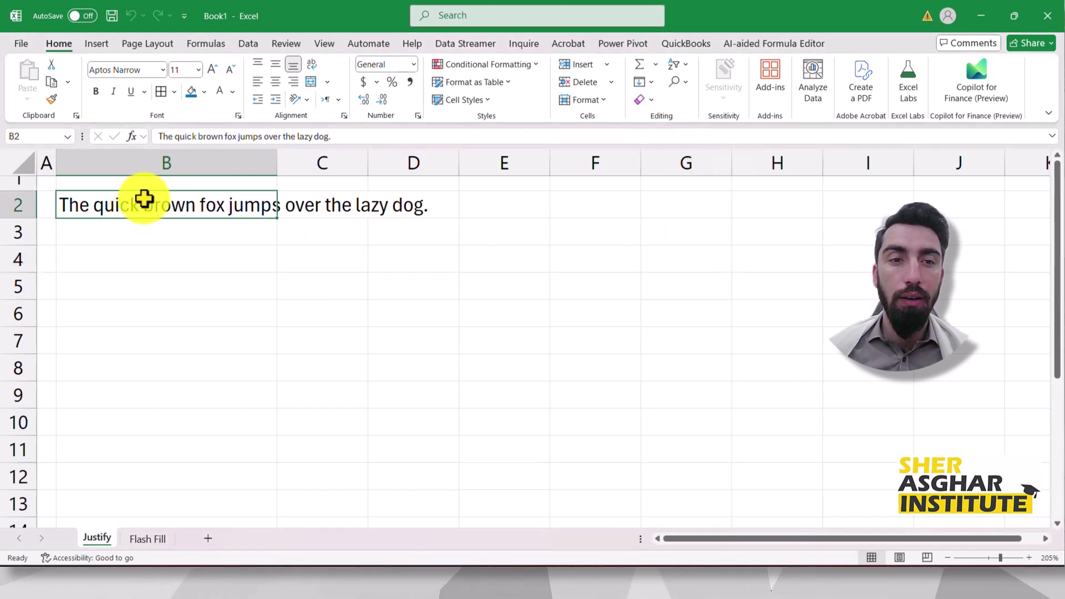
click(209, 230)
click(169, 204)
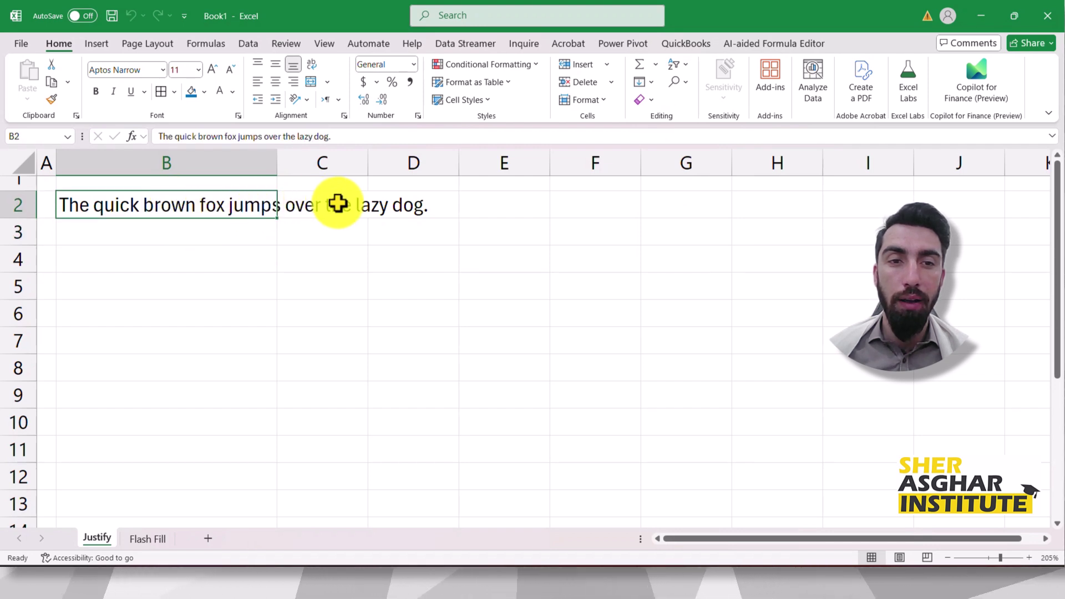
click(335, 203)
click(330, 227)
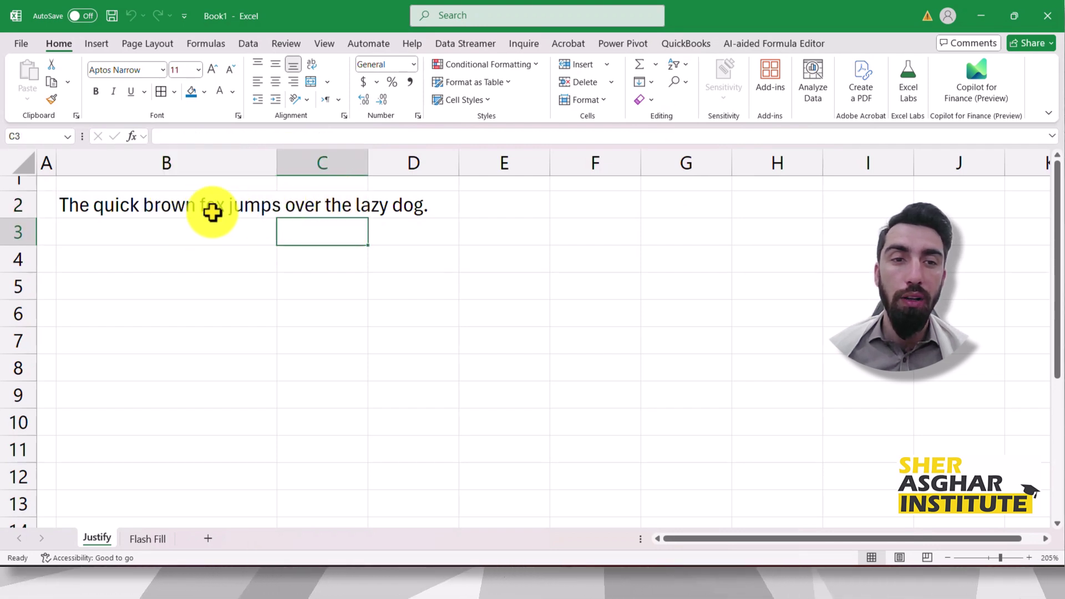
drag(188, 210, 172, 238)
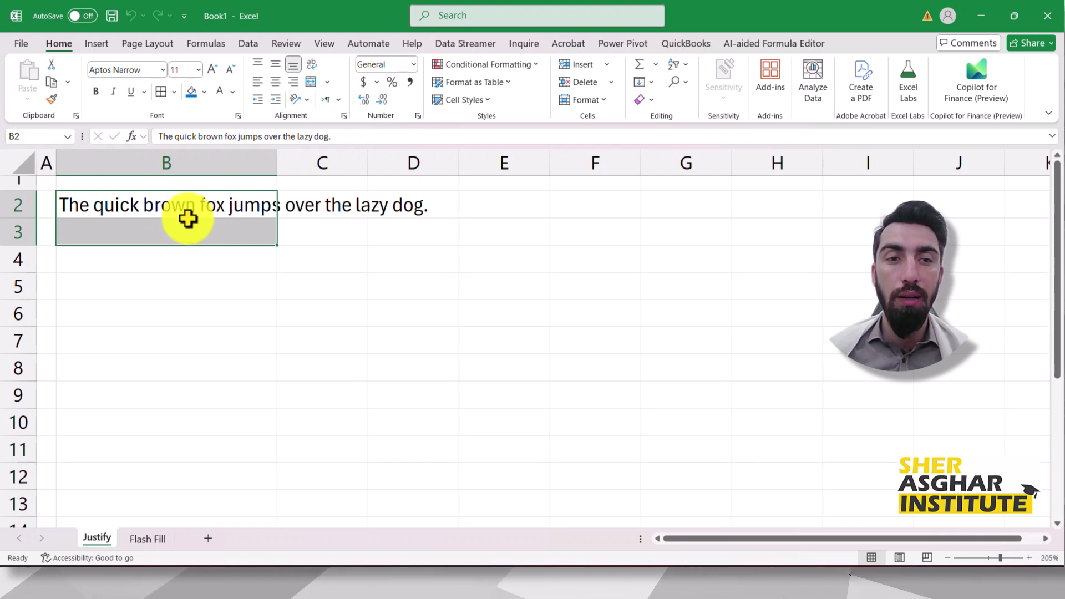
click(308, 228)
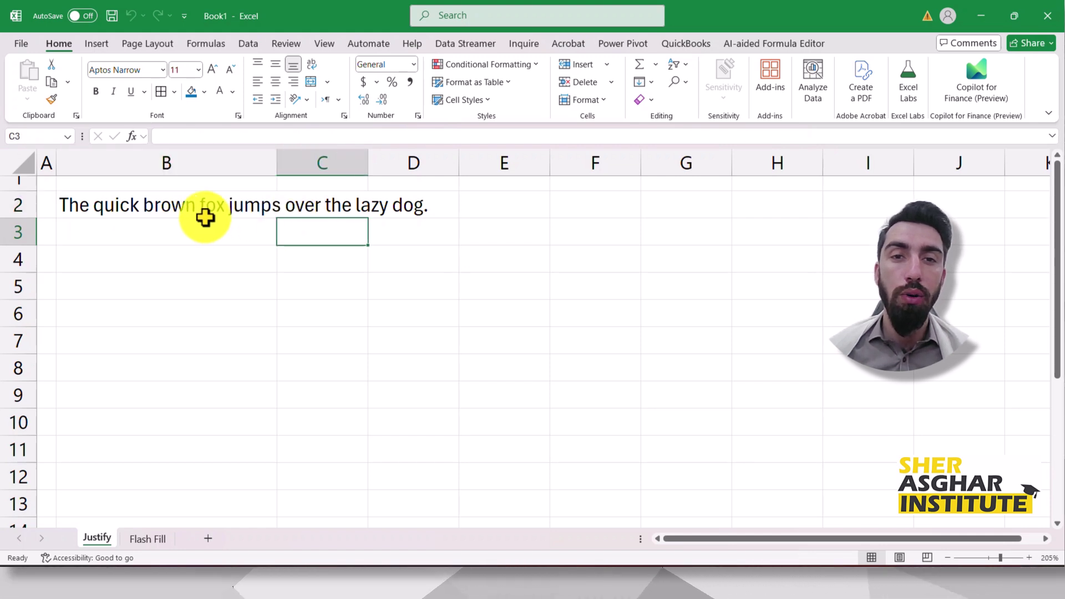
click(185, 233)
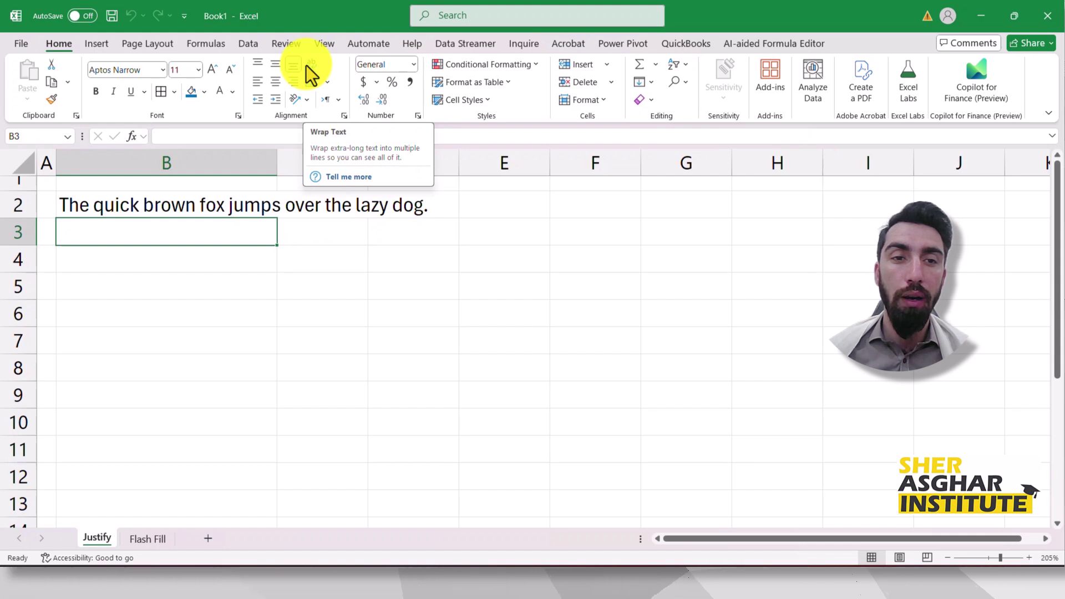
click(317, 225)
Try Wrap Text on the sentence in B2, and undo the wrapping
click(204, 206)
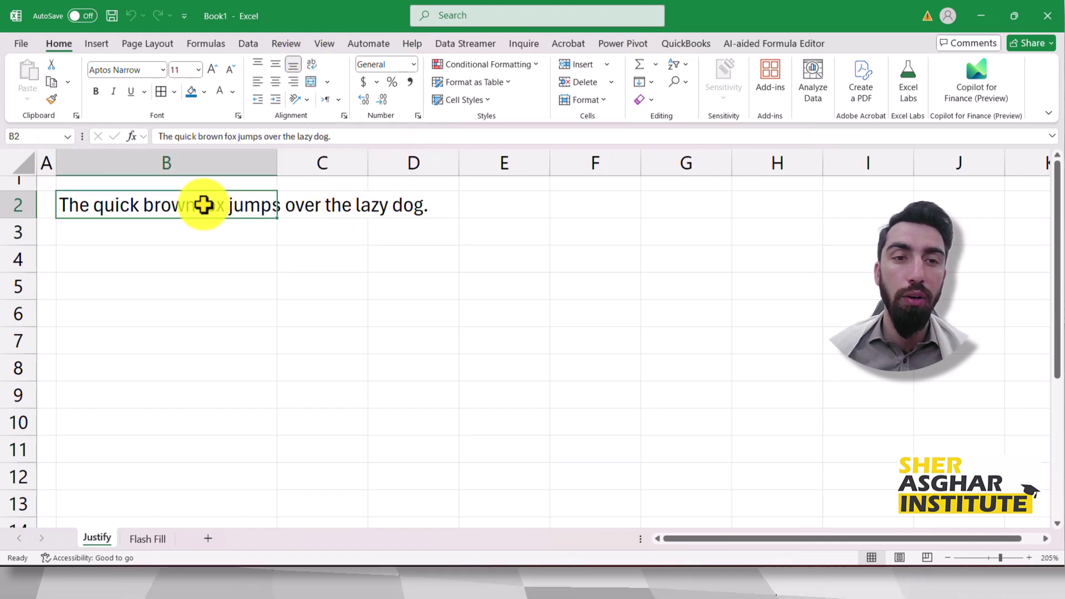
click(312, 66)
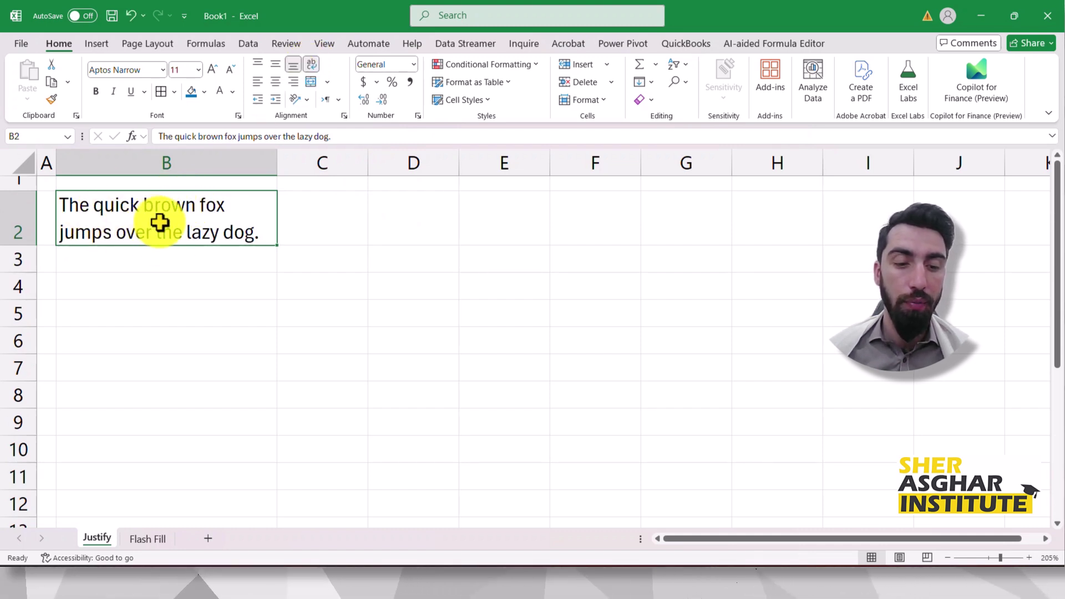
key(ctrl+z)
Split the long sentence in B2 across B2 and B3 with the Justify fill, and check both cells
click(300, 237)
click(206, 205)
drag(206, 206, 189, 229)
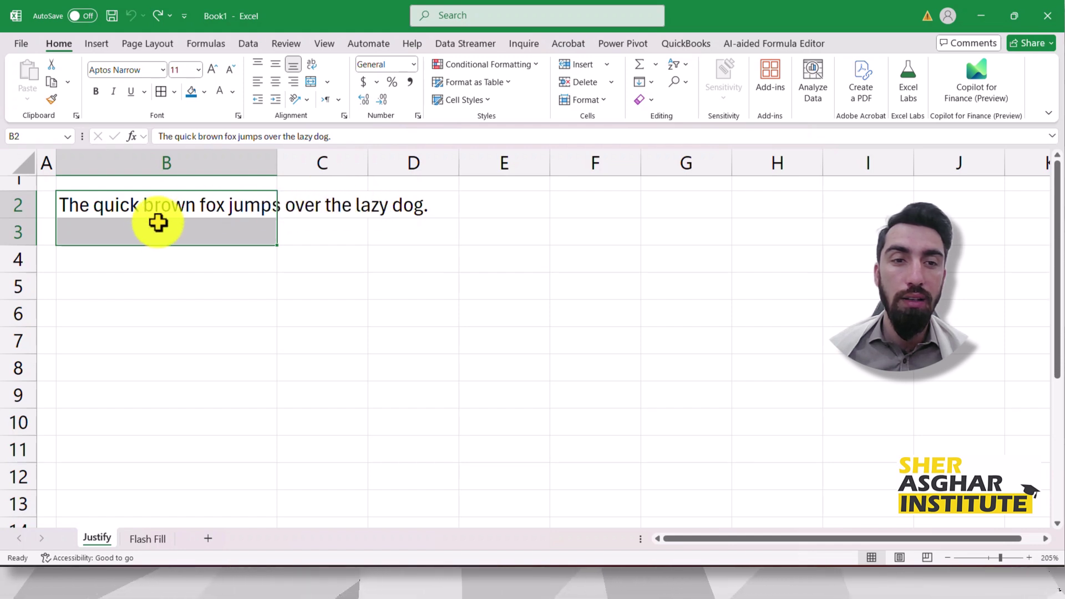
click(649, 84)
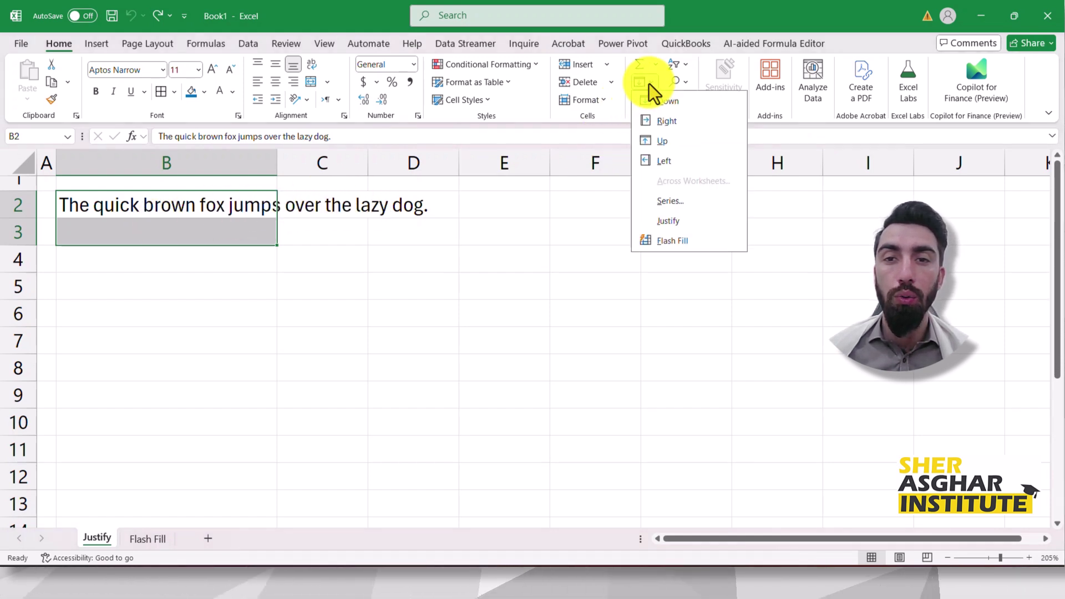
click(661, 219)
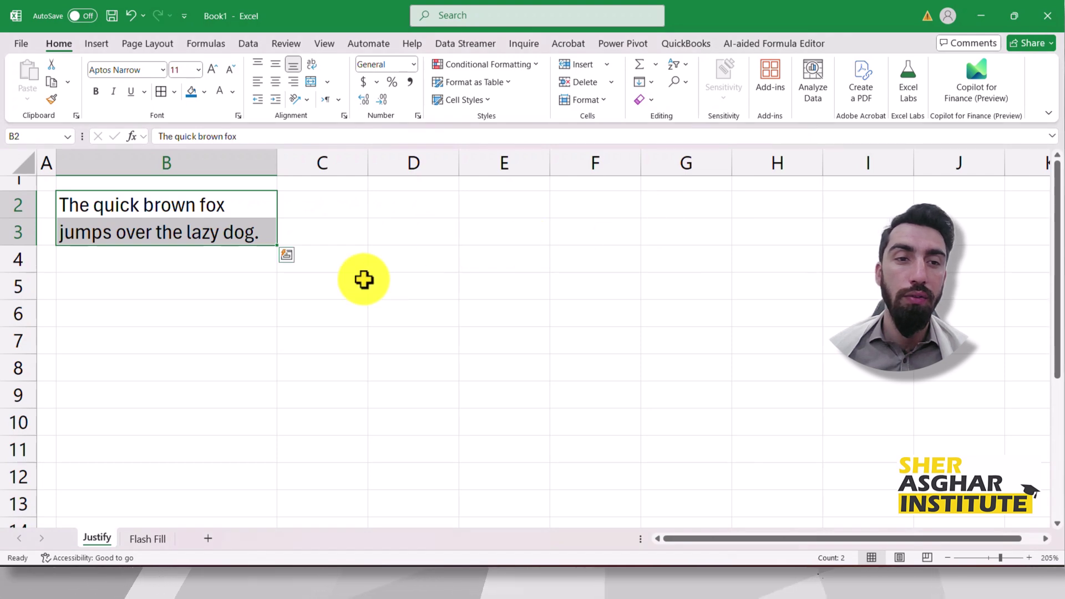
click(247, 318)
click(143, 208)
click(142, 235)
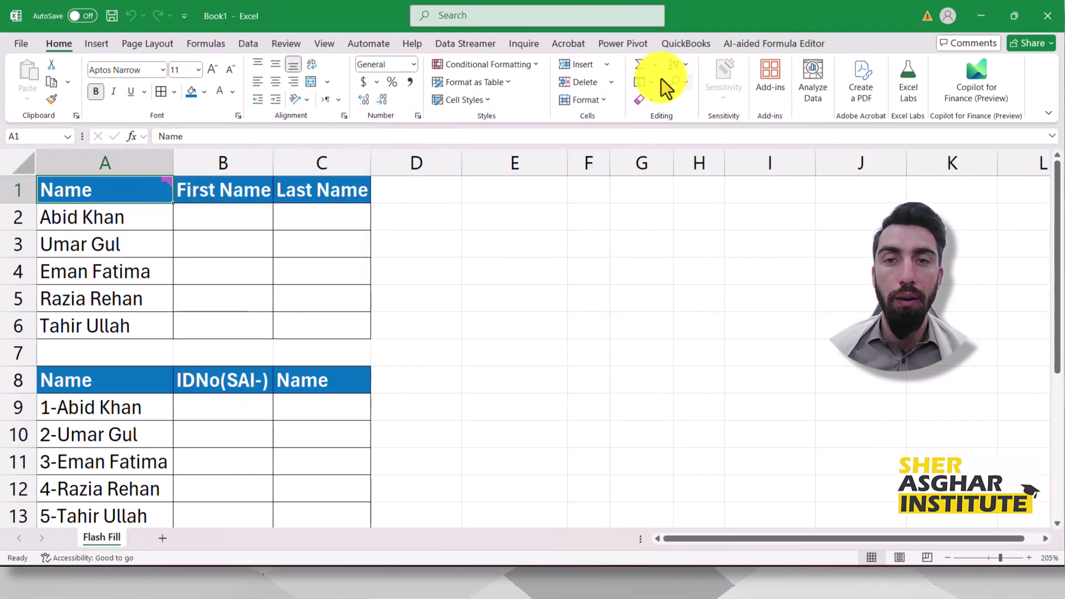
Examine the Flash Fill option, the comment on A1 describing it, and the name list with its empty first-name column
click(643, 81)
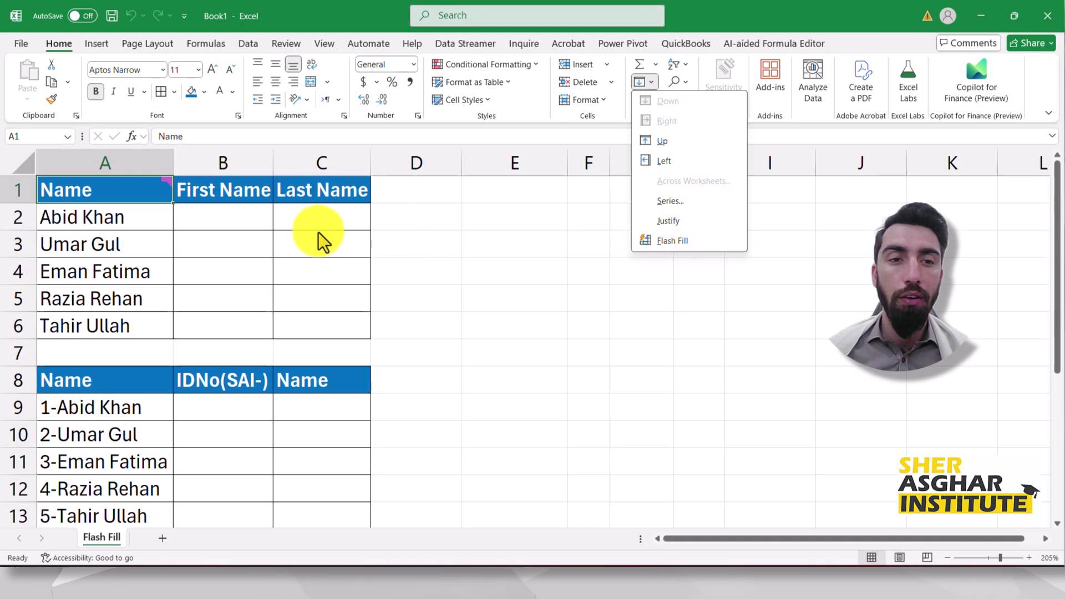
click(210, 224)
mouse_move(139, 189)
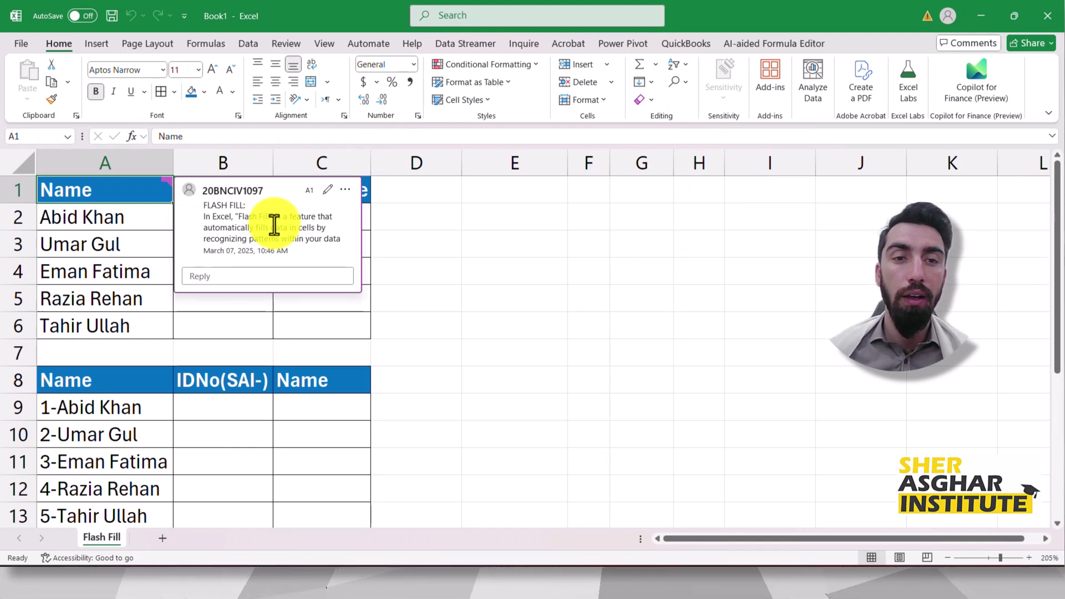
click(452, 234)
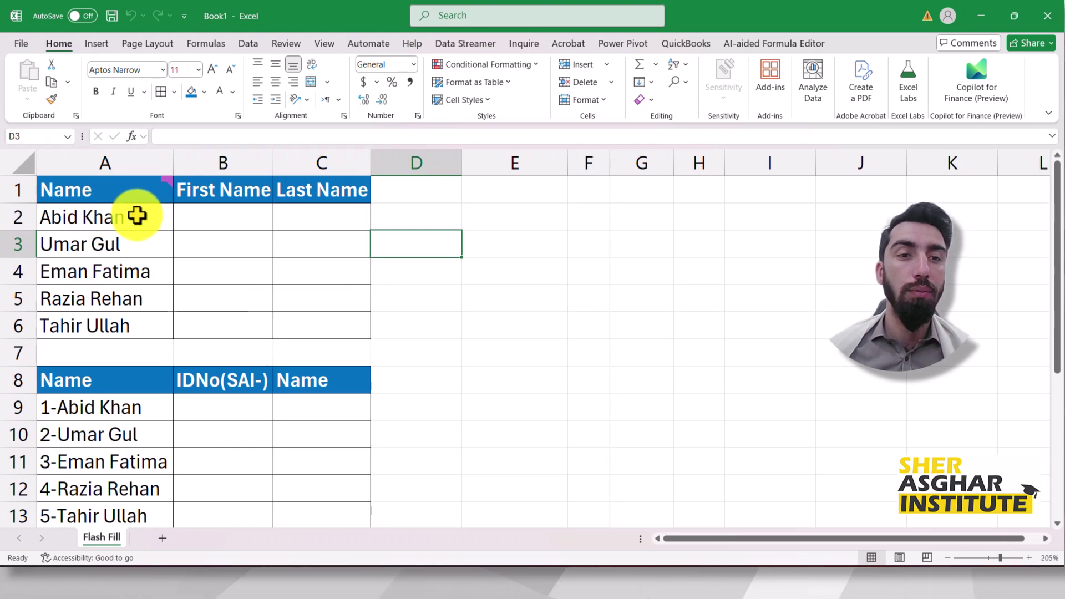
click(231, 215)
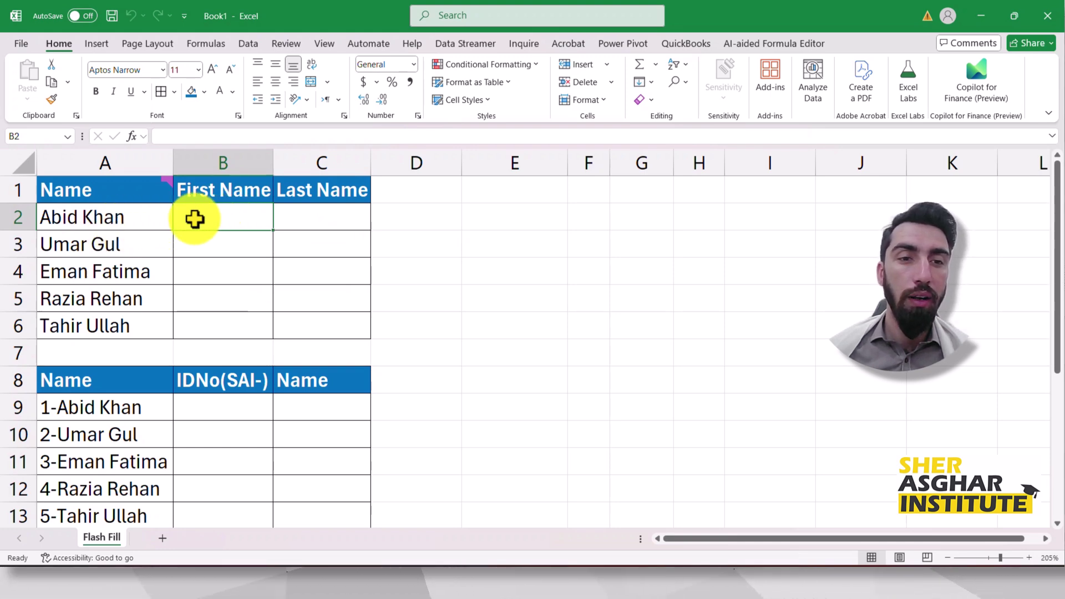
click(226, 240)
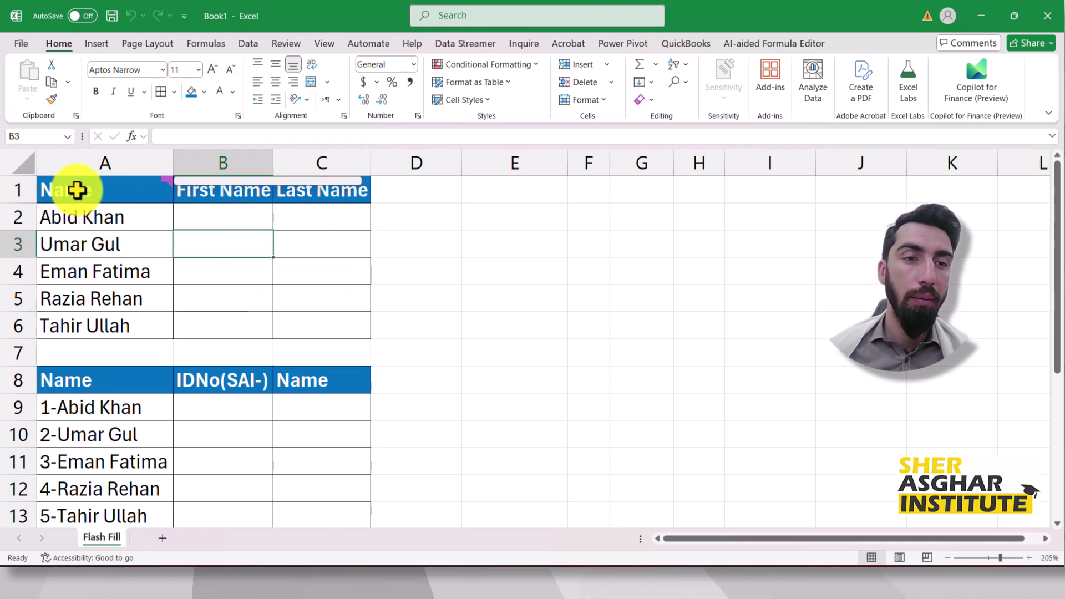
click(93, 277)
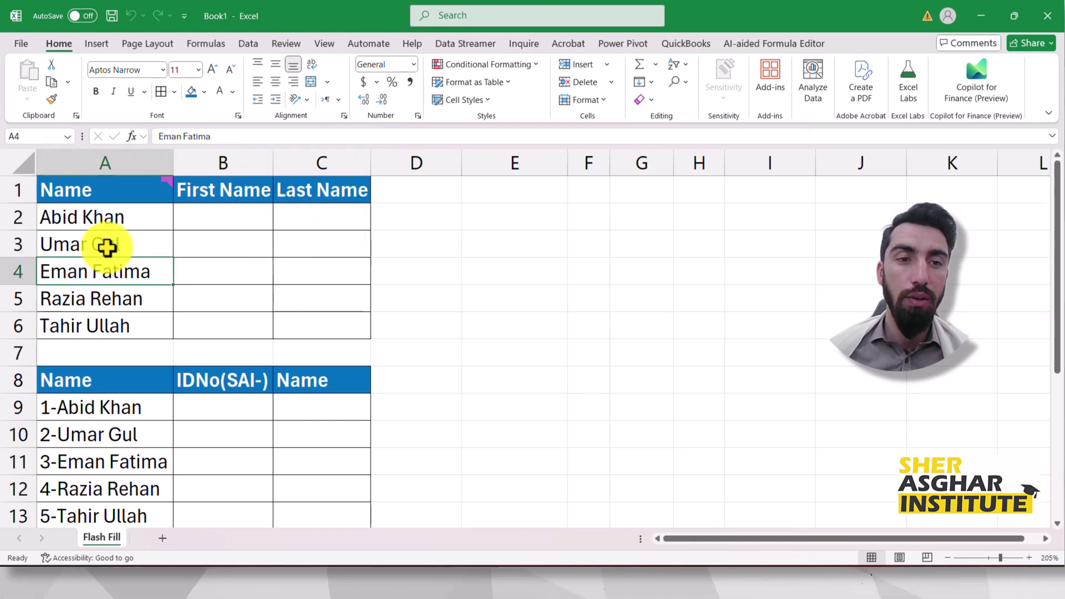
Try entering the first names manually in B2 to B4, and clear the entries
click(222, 219)
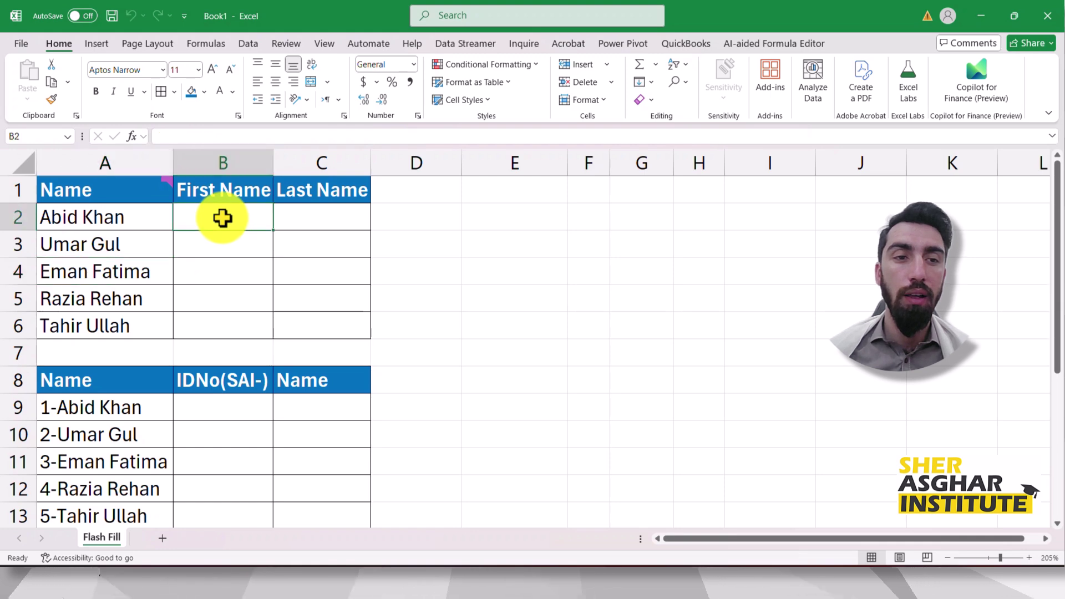
text(Ab)
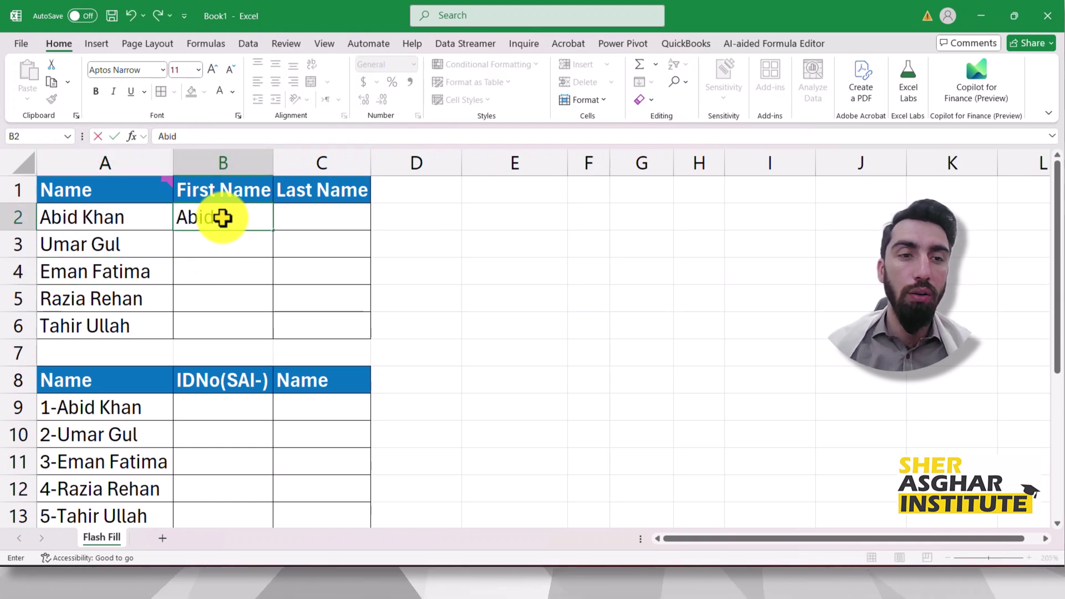
text(id)
key(Return)
key(Return)
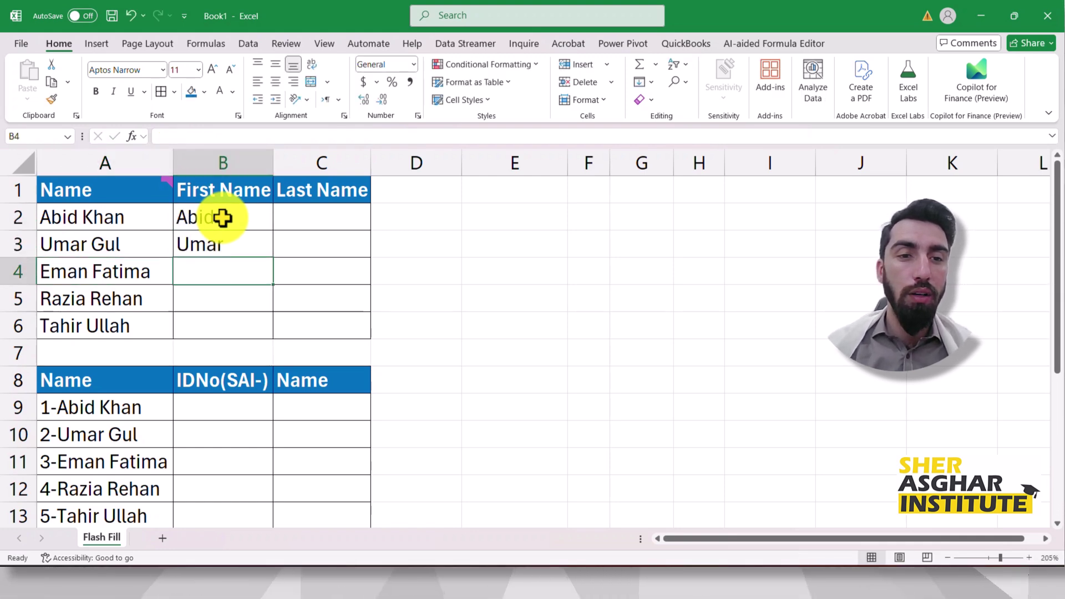
text(Ema)
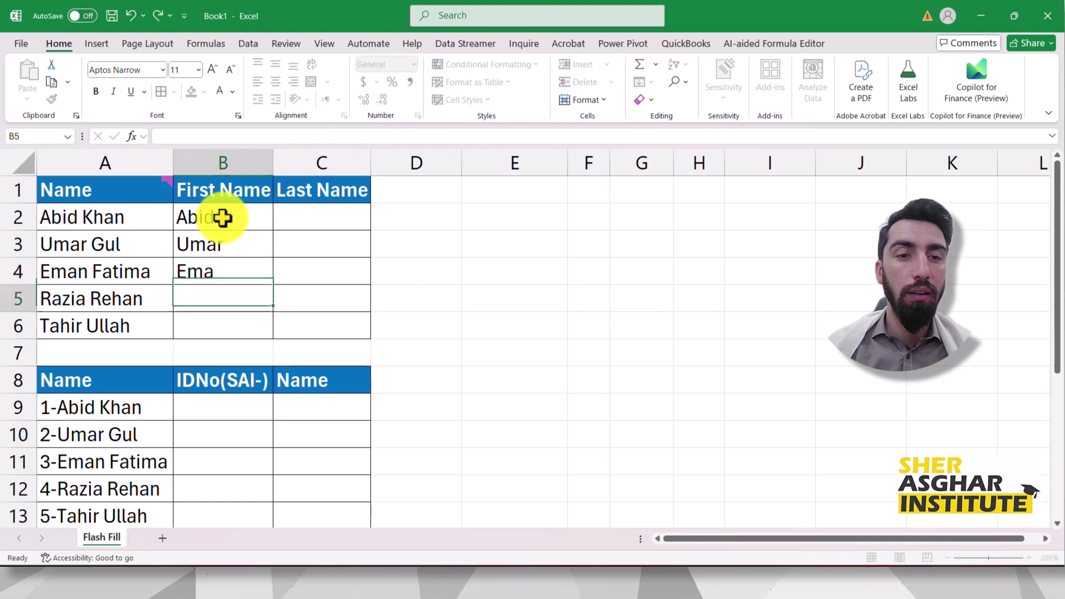
key(Up)
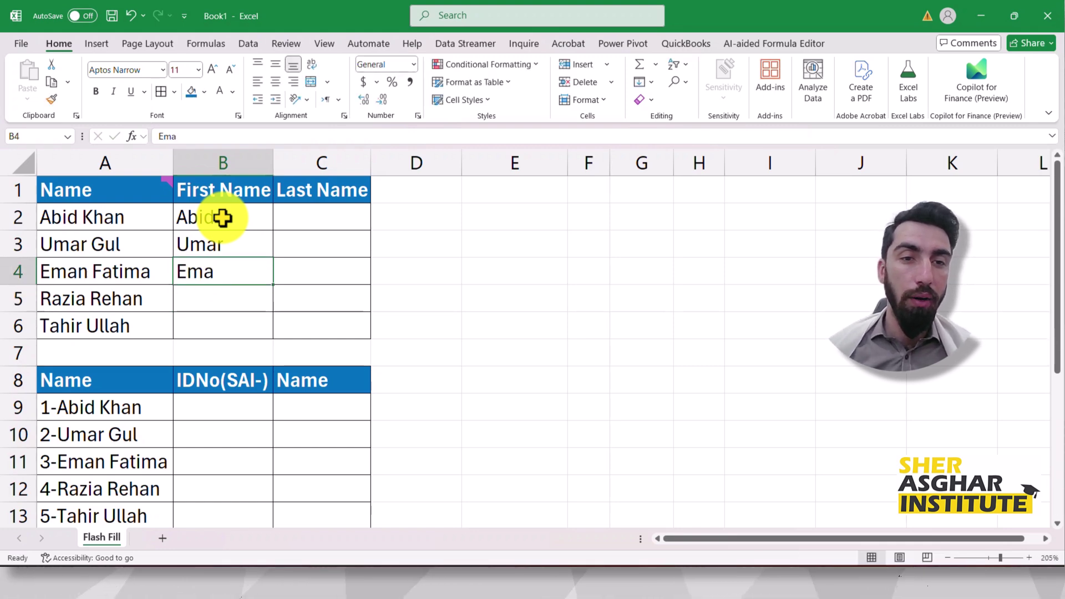
drag(223, 219, 233, 262)
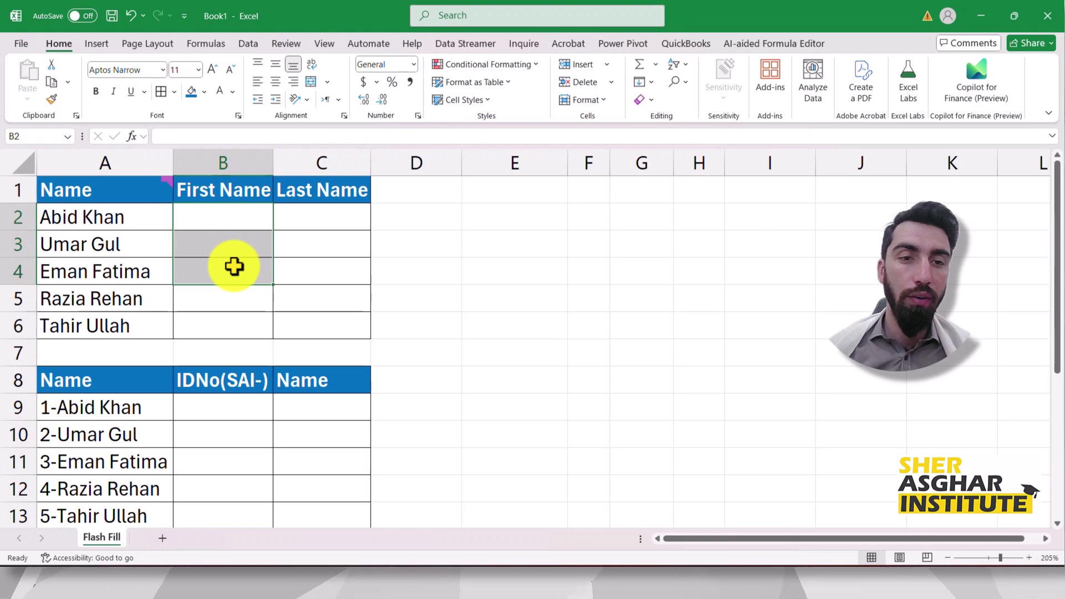
Enter the first name of the person in A2 into B2 as the pattern example
click(225, 222)
text(A)
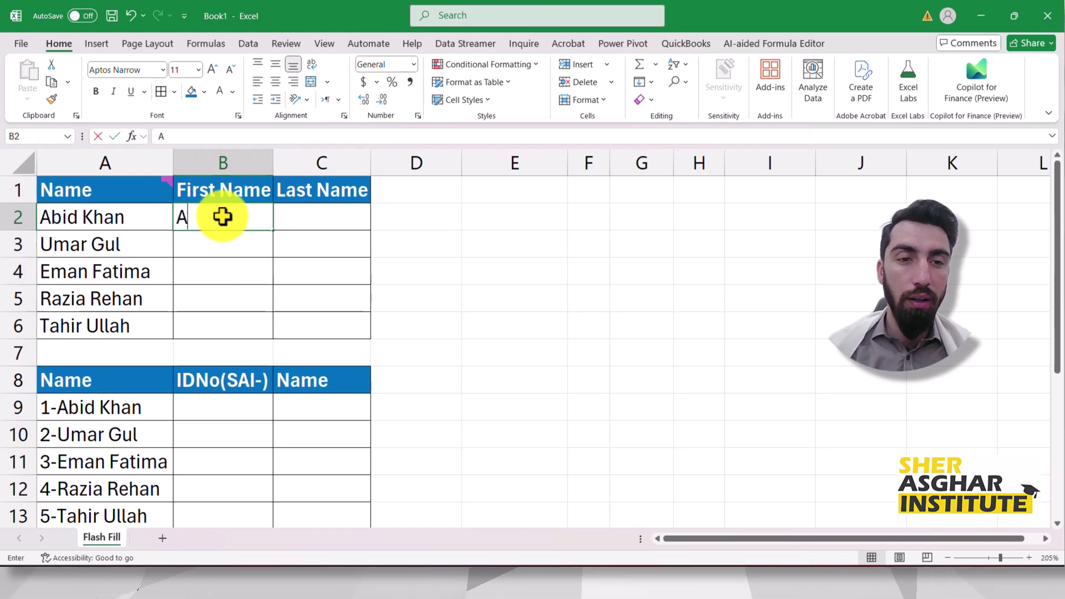
text(bid)
key(Return)
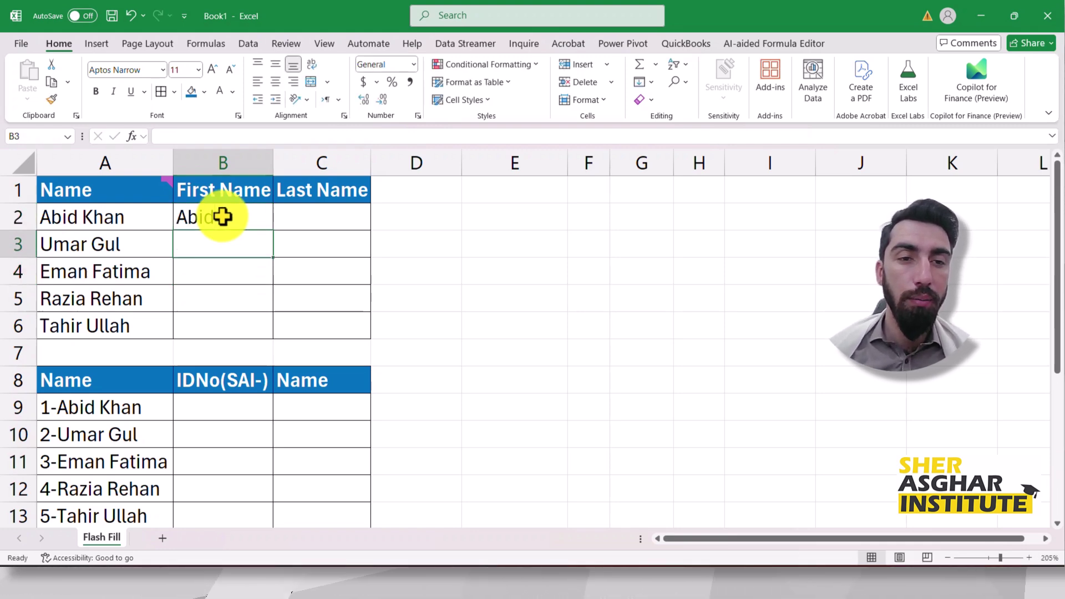
Fill B2 down to B6 with AutoFill, change the fill option to Flash Fill, and undo the fill
click(223, 217)
drag(274, 229, 276, 337)
click(285, 348)
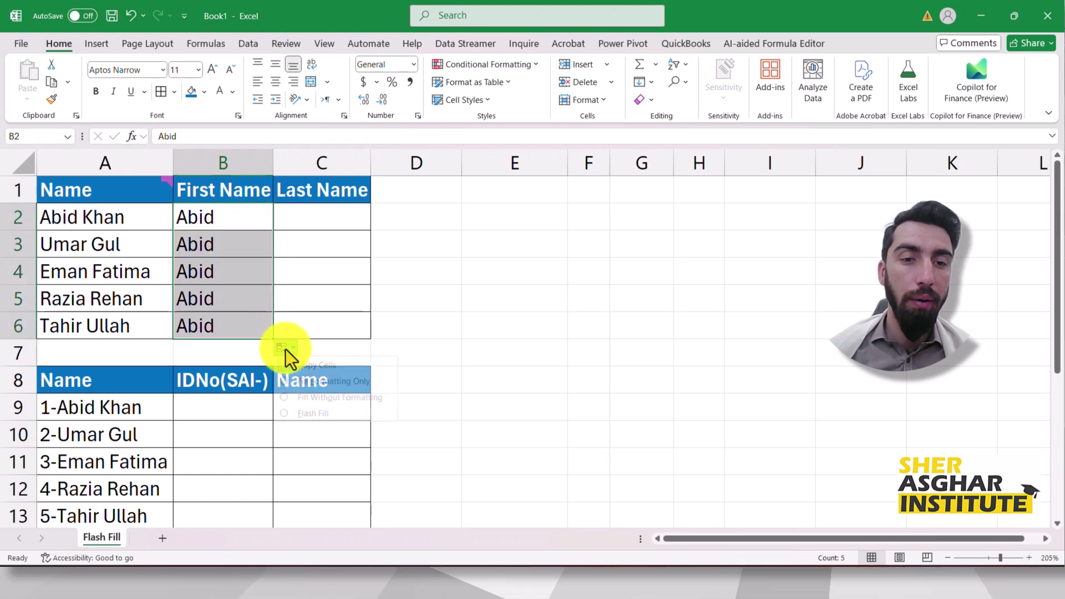
click(311, 415)
click(209, 248)
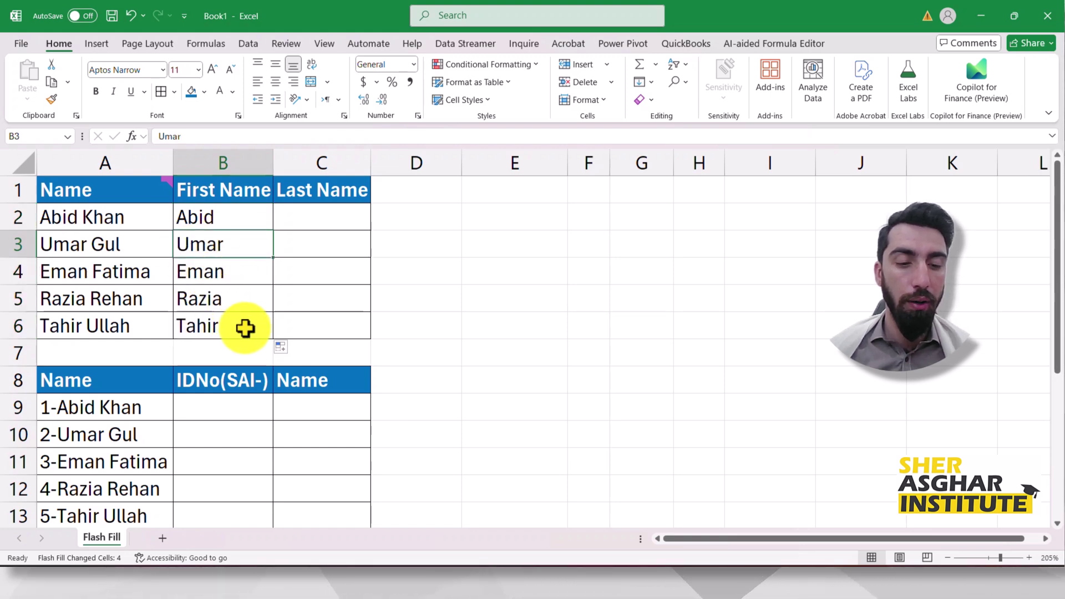
key(ctrl+z)
Flash Fill B2 to B6 with the first names from column A, and repeat the fill after undoing it
drag(221, 211, 223, 340)
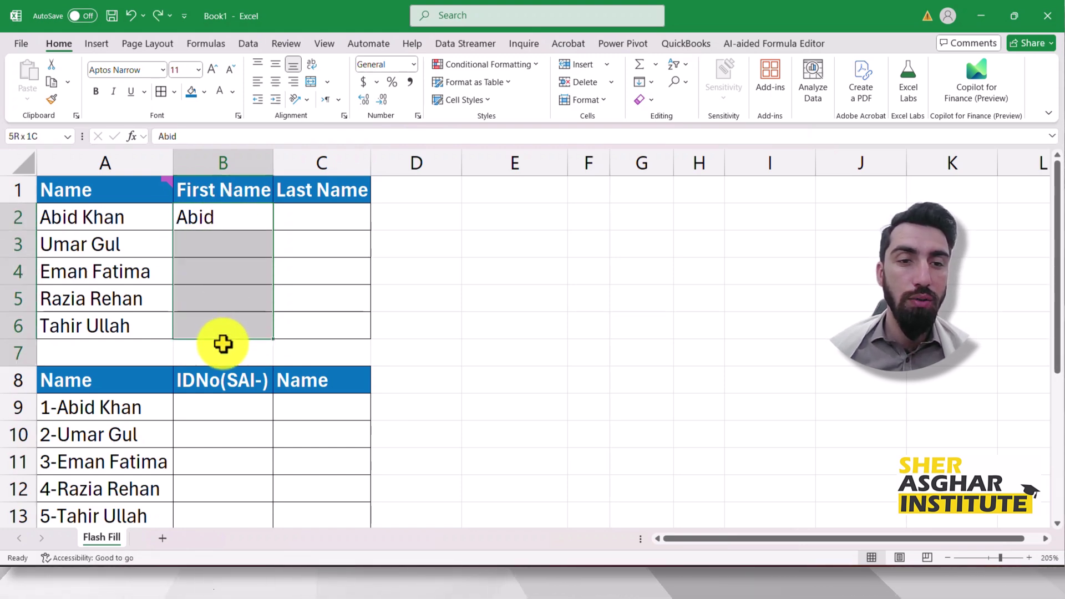
click(650, 82)
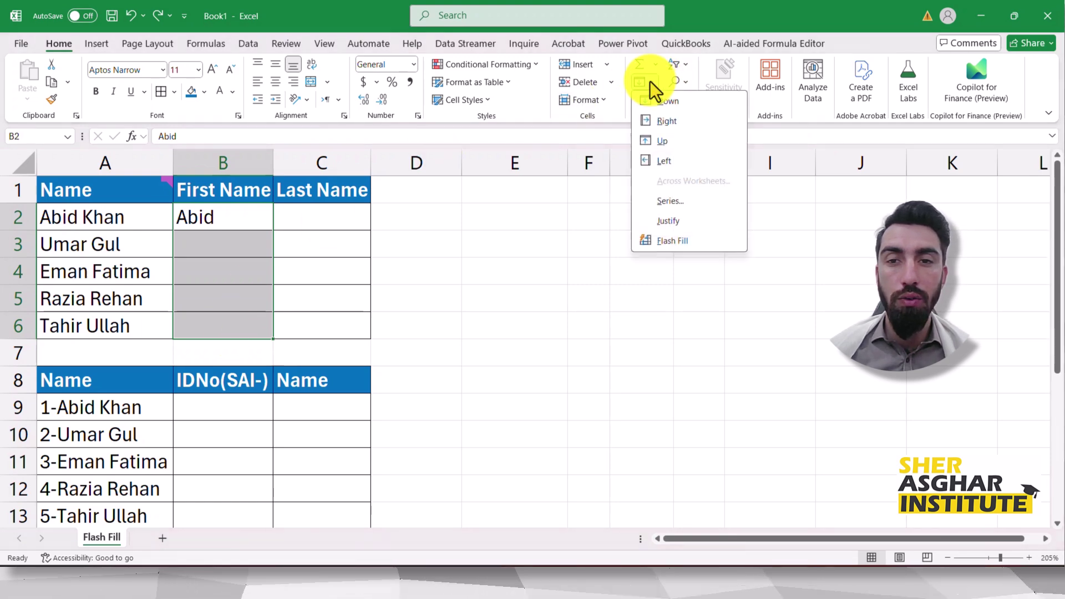
click(703, 237)
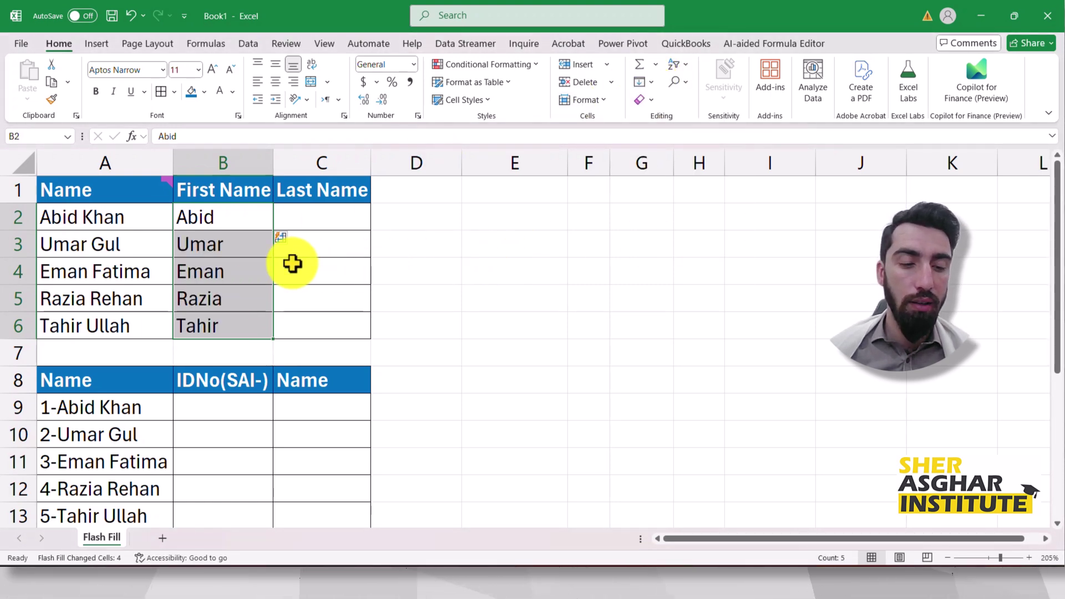
drag(224, 217, 217, 325)
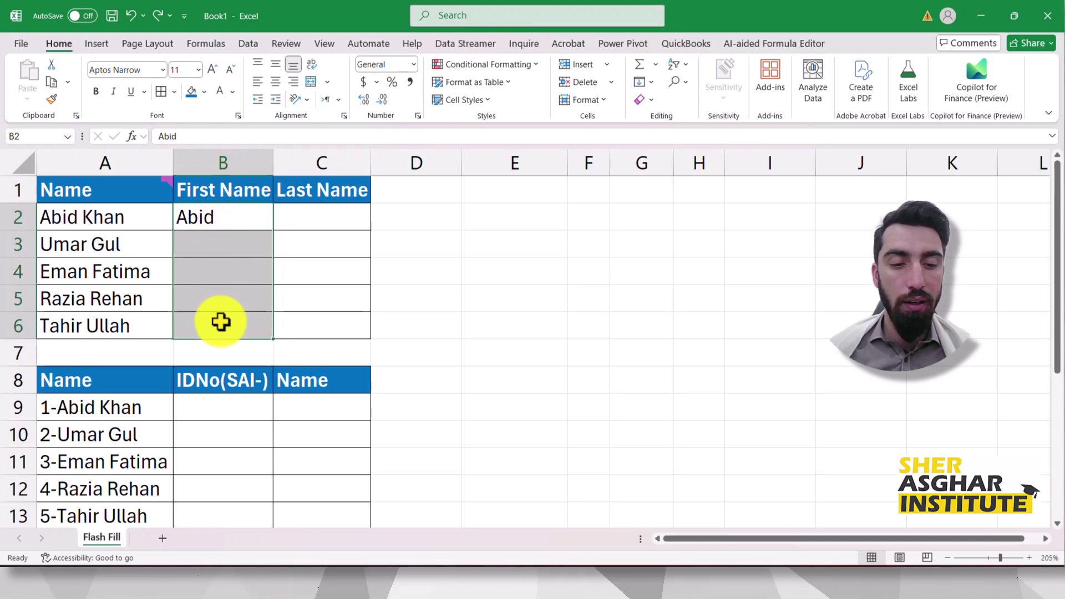
key(ctrl+e)
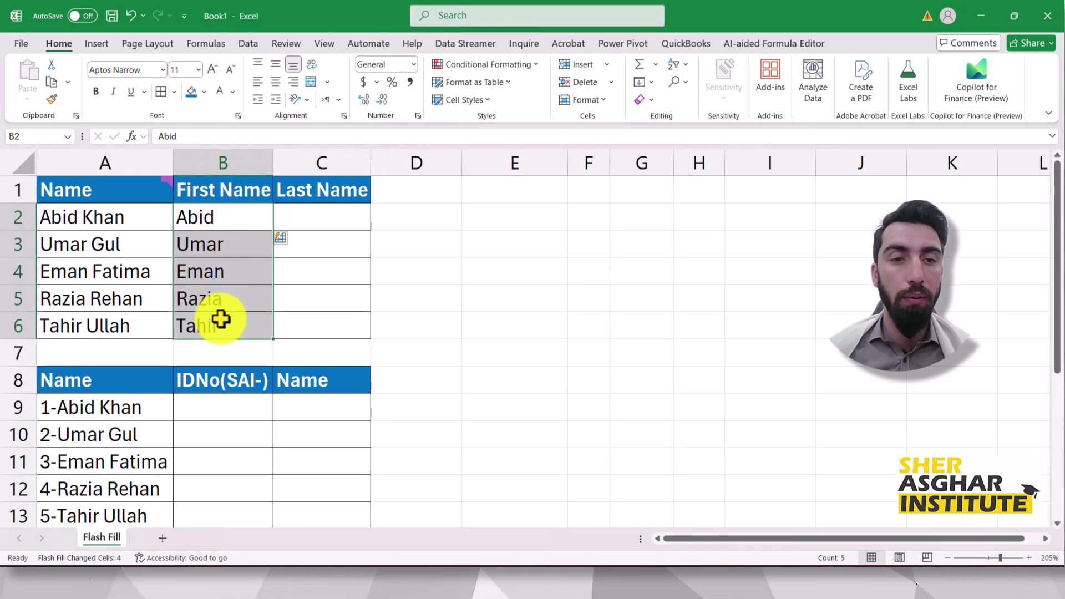
click(294, 274)
Enter the last name in C2, begin the next one in C3, and accept the Flash Fill suggestions down to C6
click(328, 218)
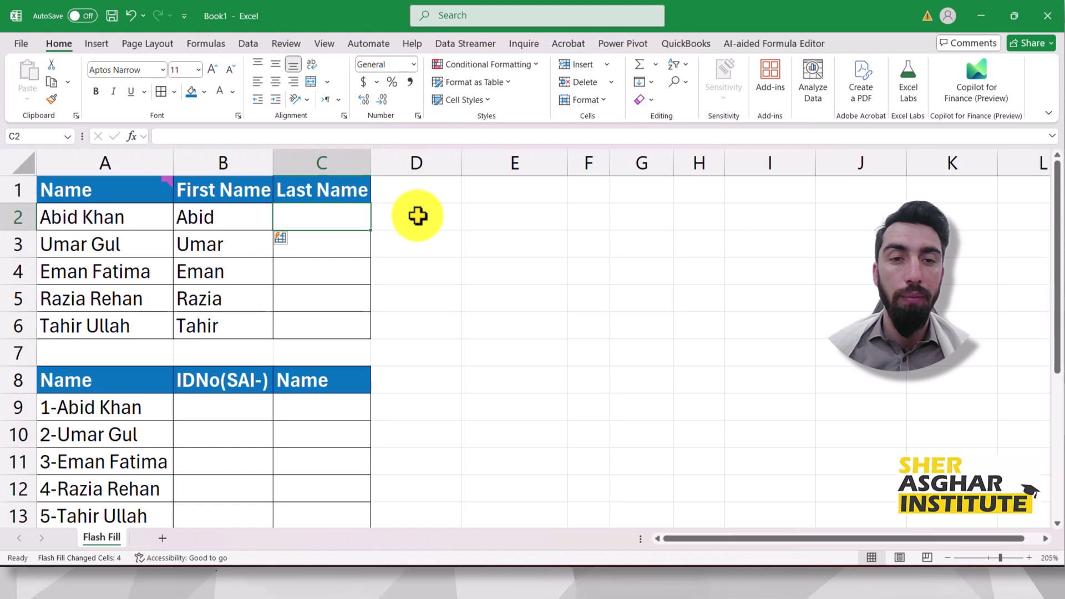
click(485, 195)
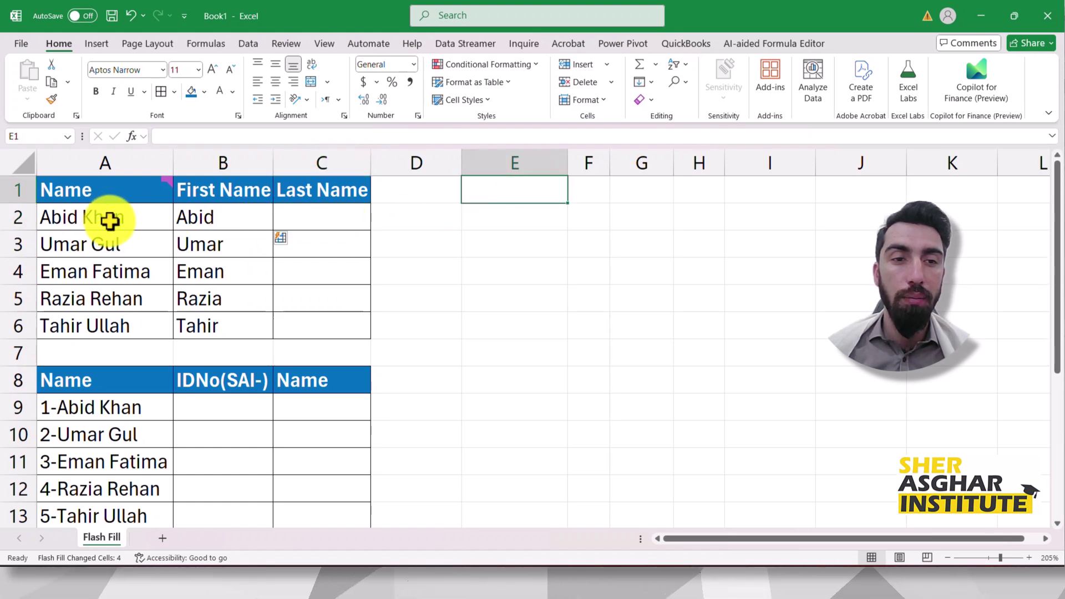
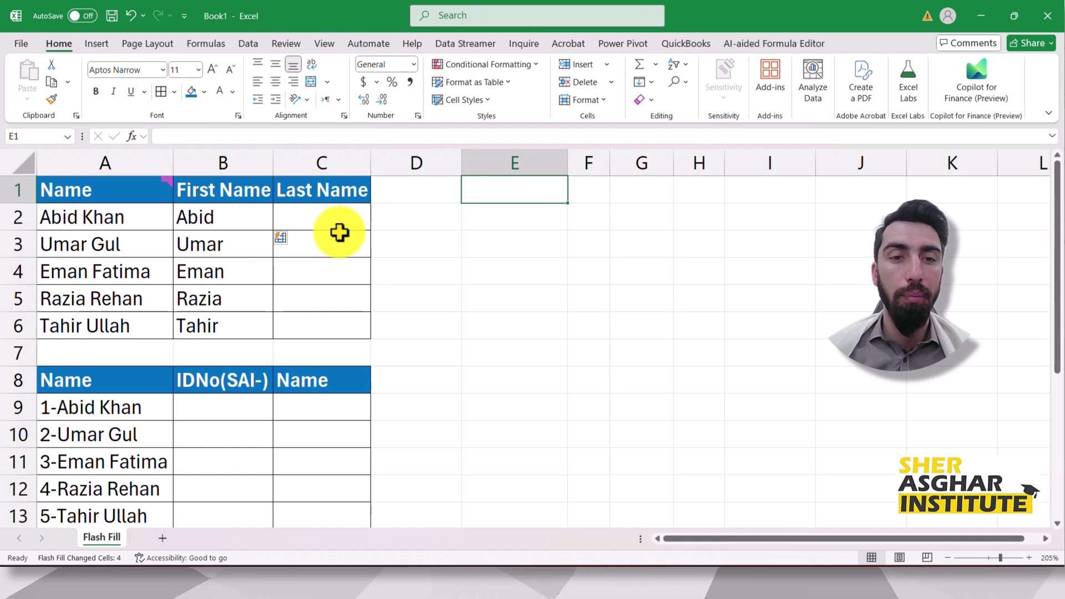
click(795, 214)
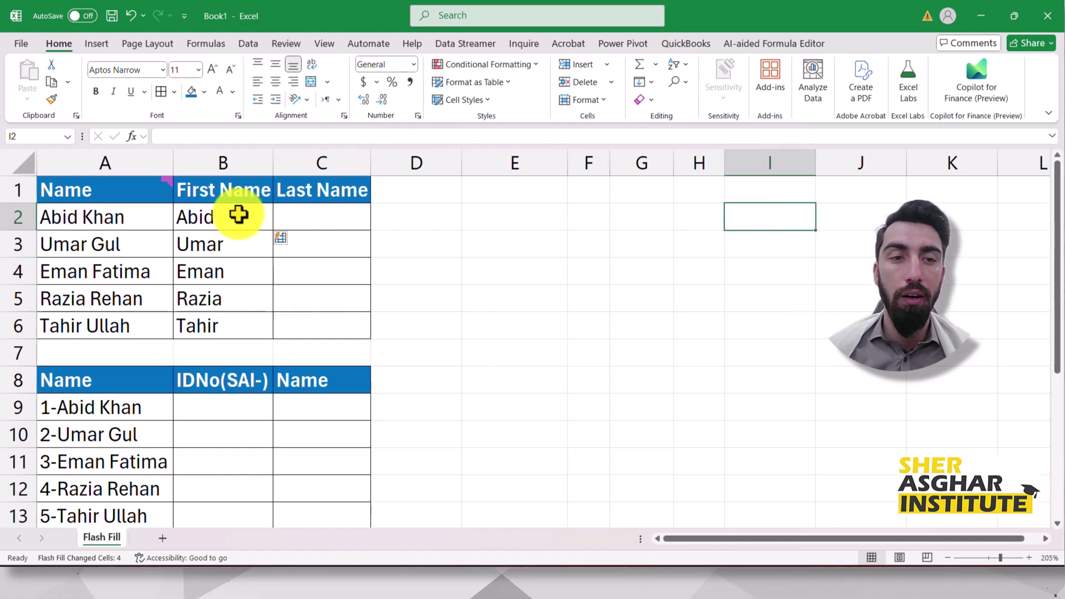
click(314, 209)
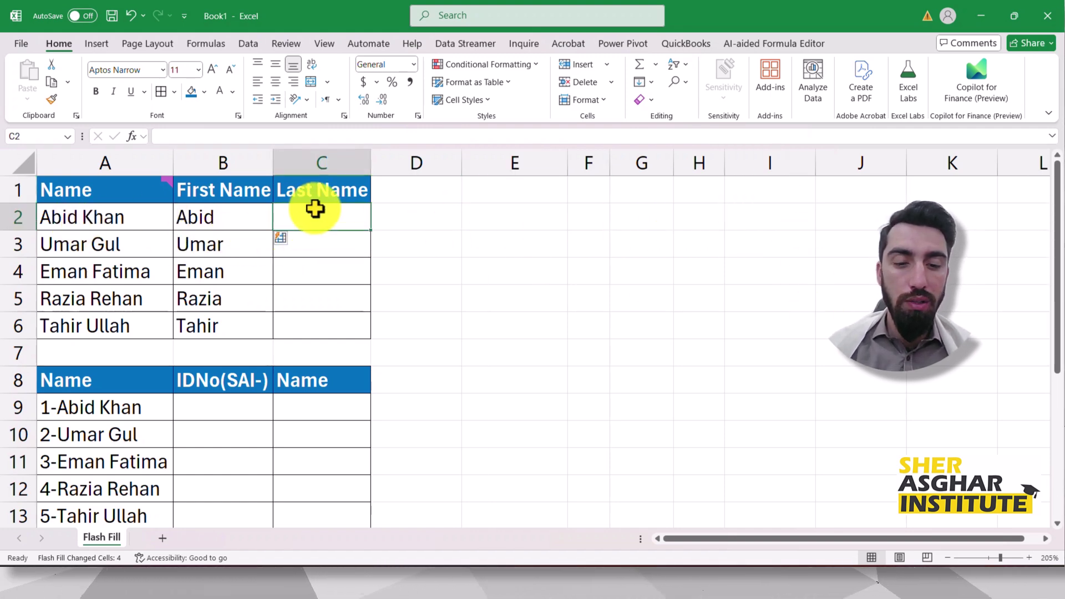
text(Khan)
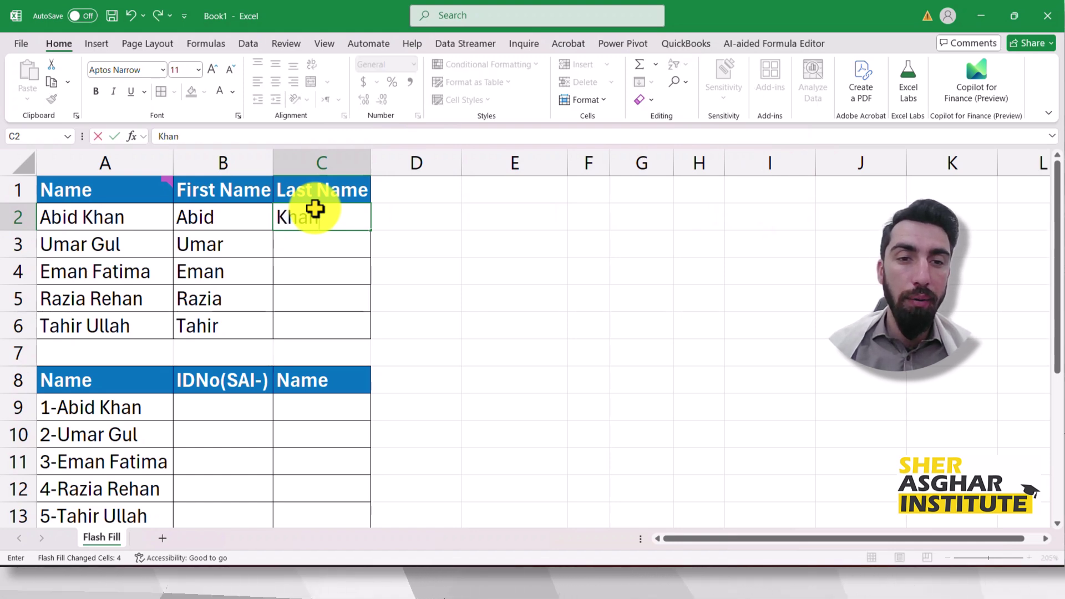
key(Return)
text(Gul)
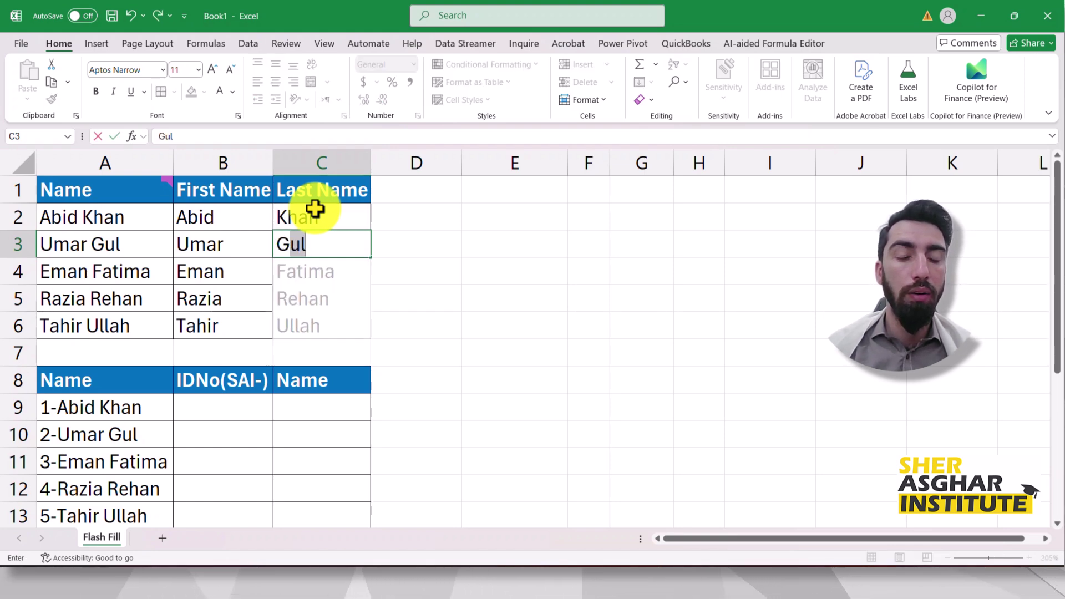
key(Return)
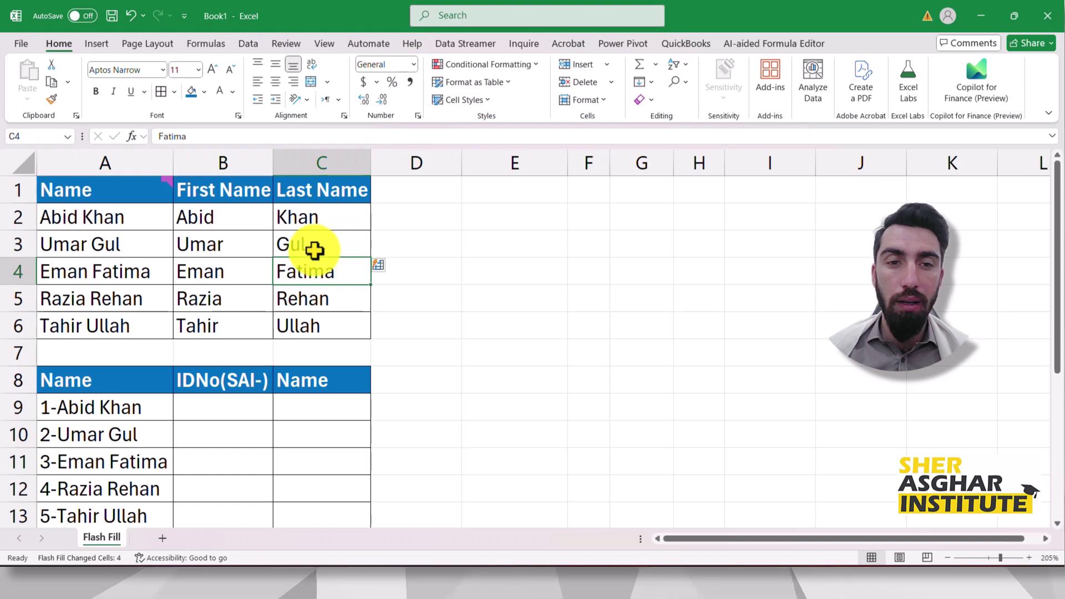
click(492, 245)
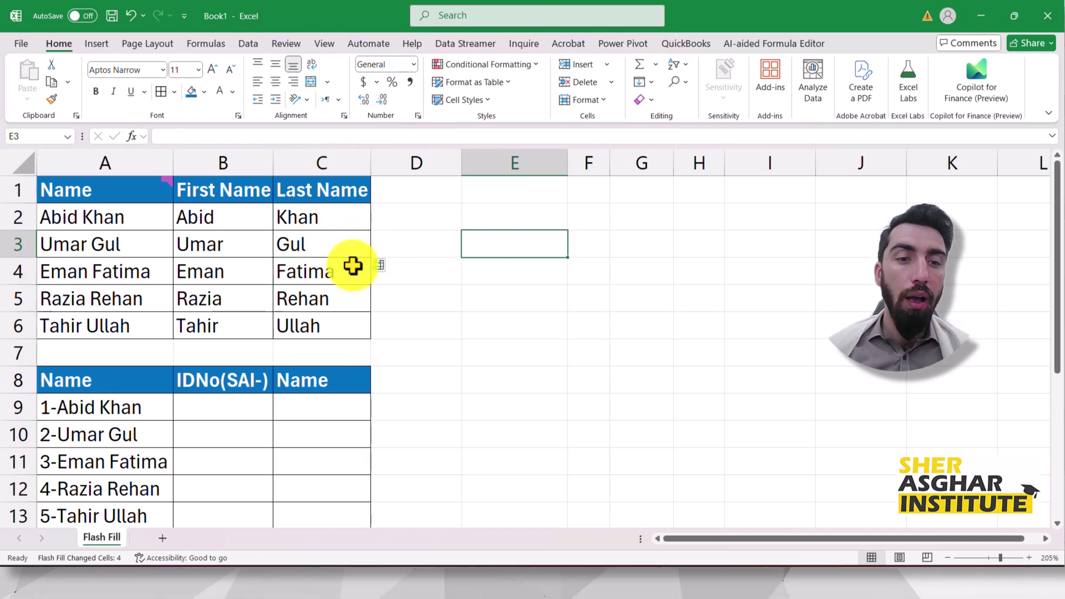
drag(260, 228, 326, 318)
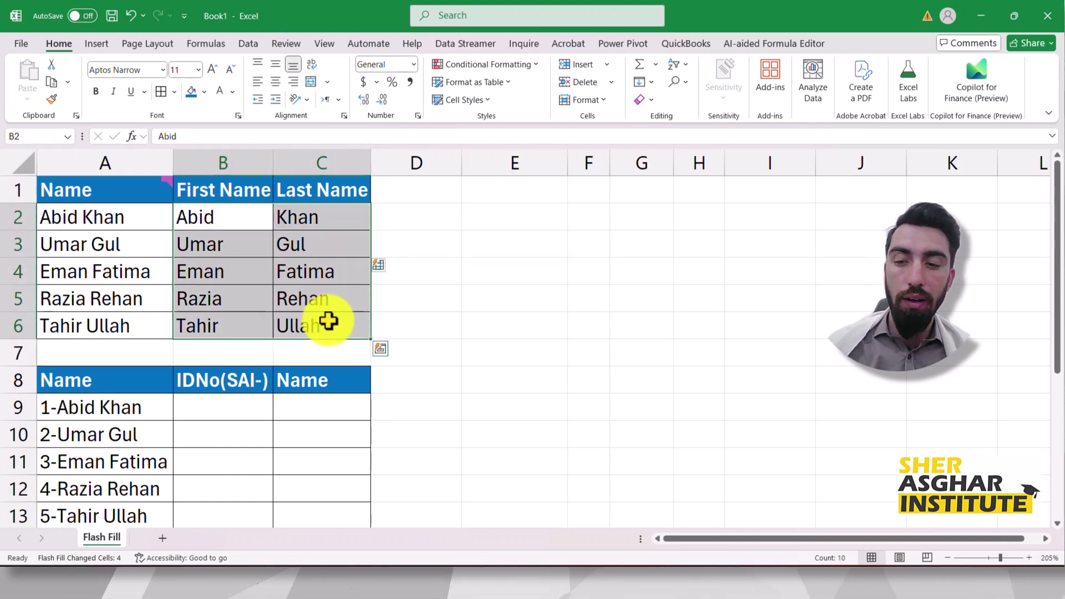
Clear B2:C6 and Flash Fill B2 to B6 with the column A first names in uppercase, using B2 and B3 as examples
key(Delete)
click(472, 300)
click(215, 220)
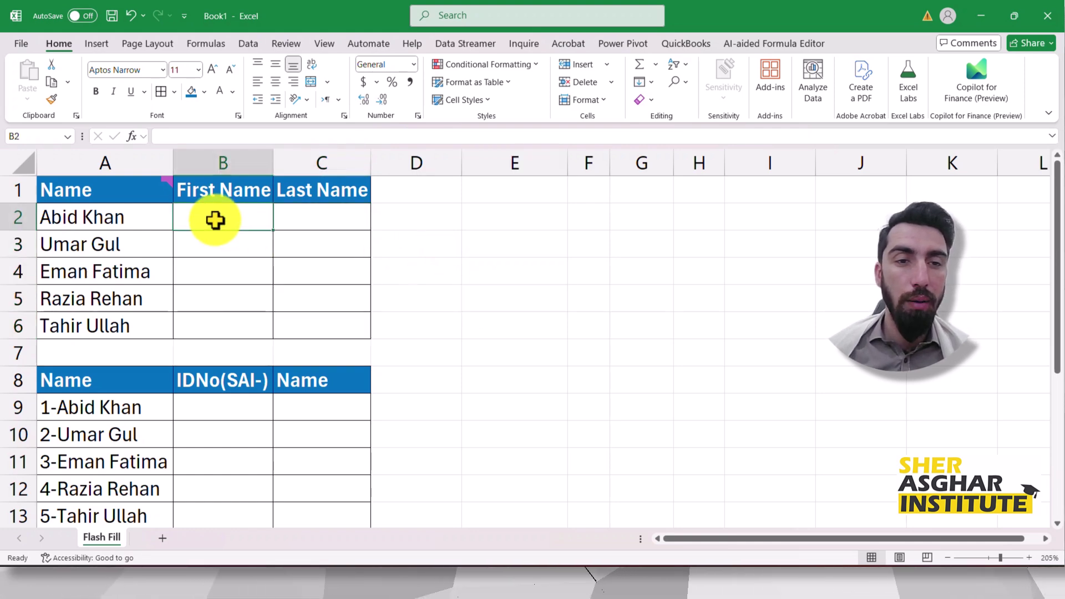
text(B)
key(BackSpace)
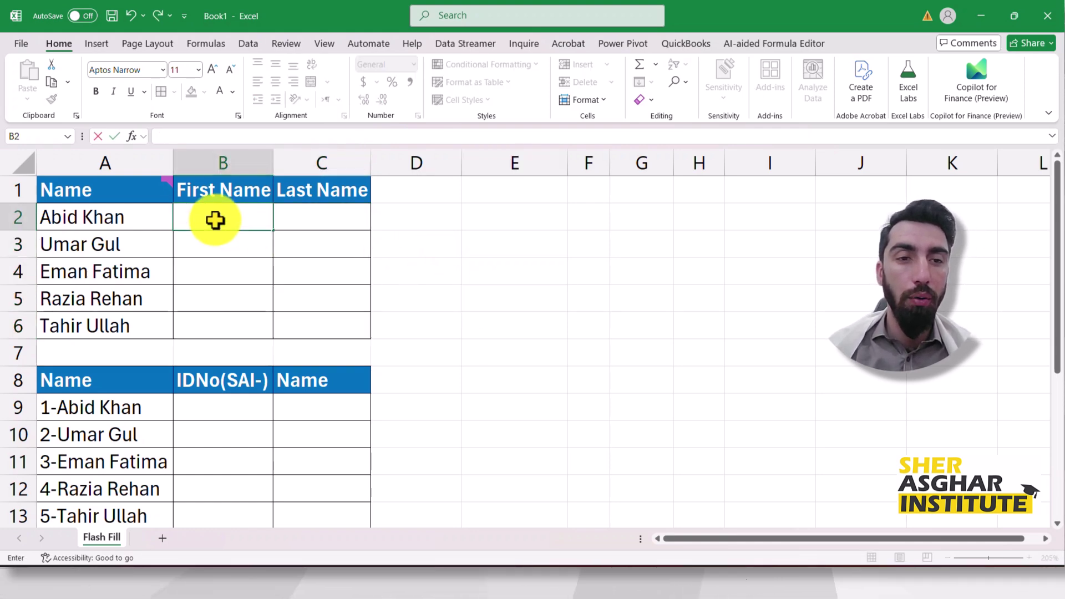
text(ABID)
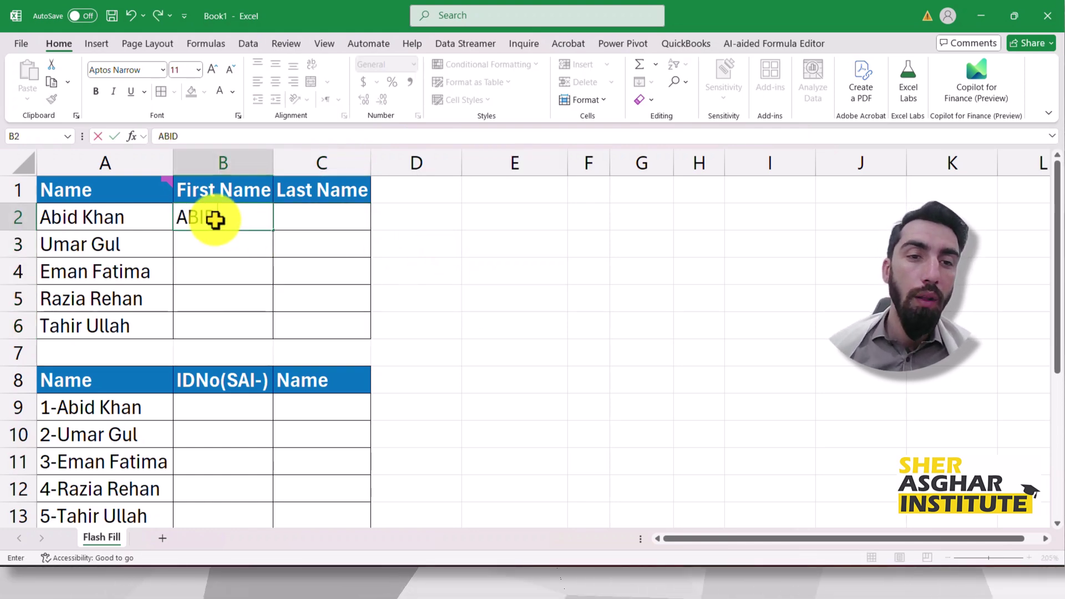
click(237, 248)
text(UMAR)
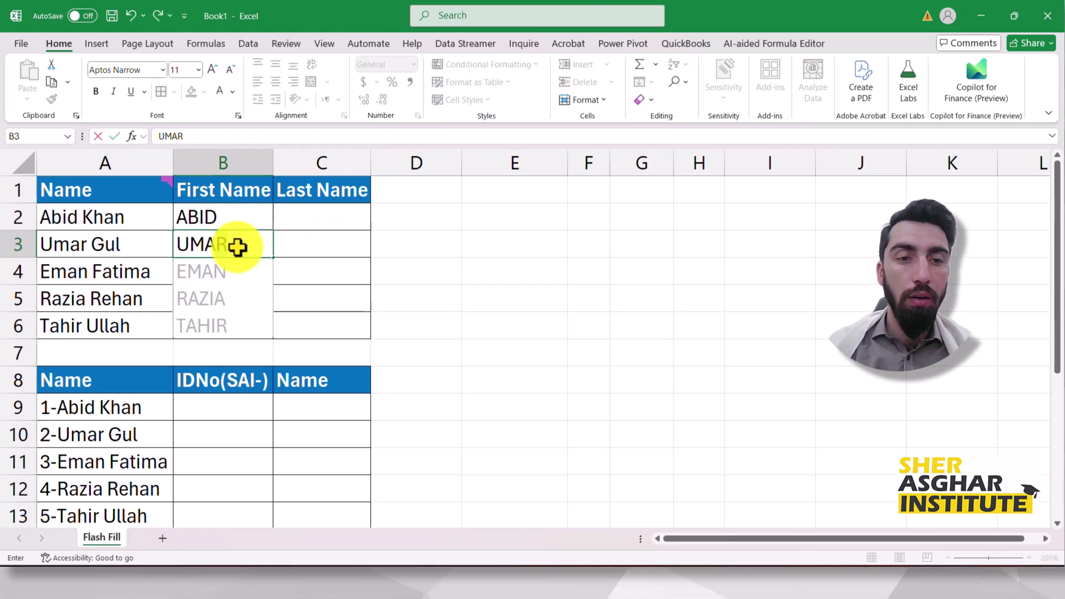
key(Return)
Enter the uppercase last names in C2 and C3 as examples, and Flash Fill the remaining last names down to C6
click(321, 220)
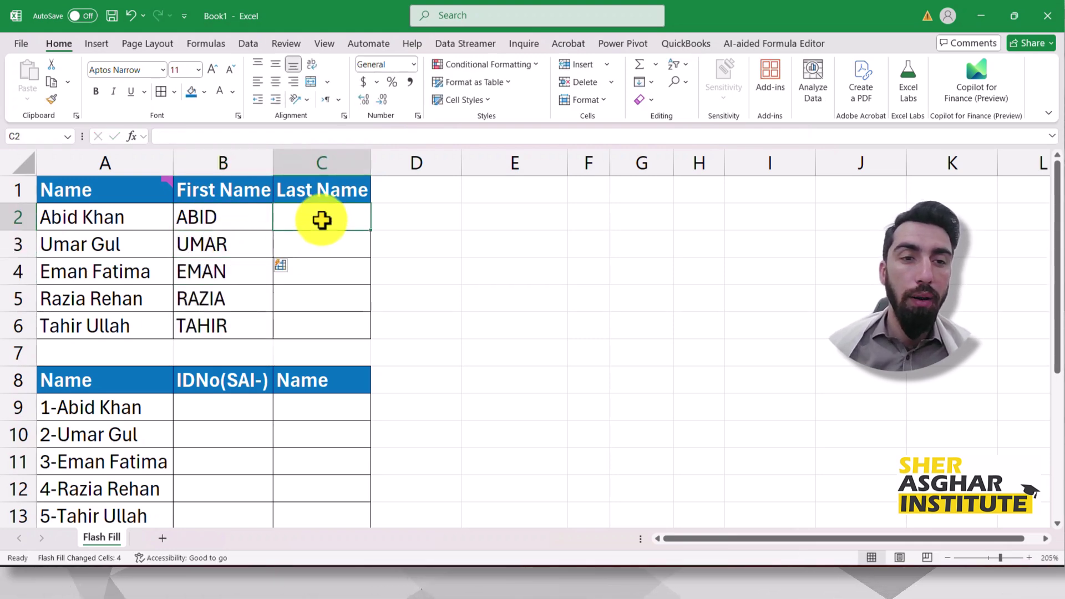
text(KHAN)
key(Return)
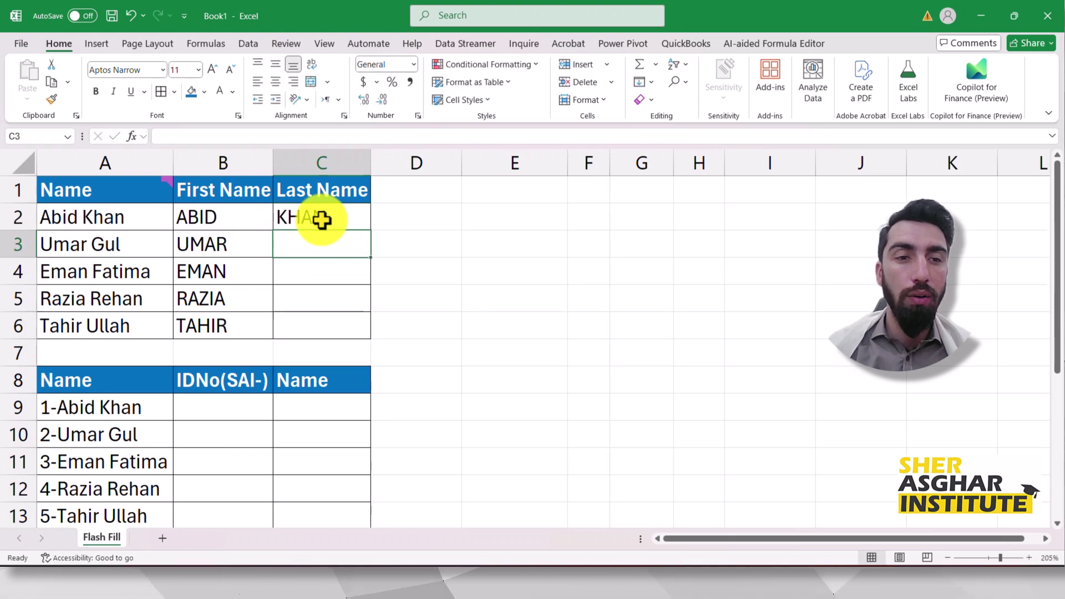
text(GUL)
key(Return)
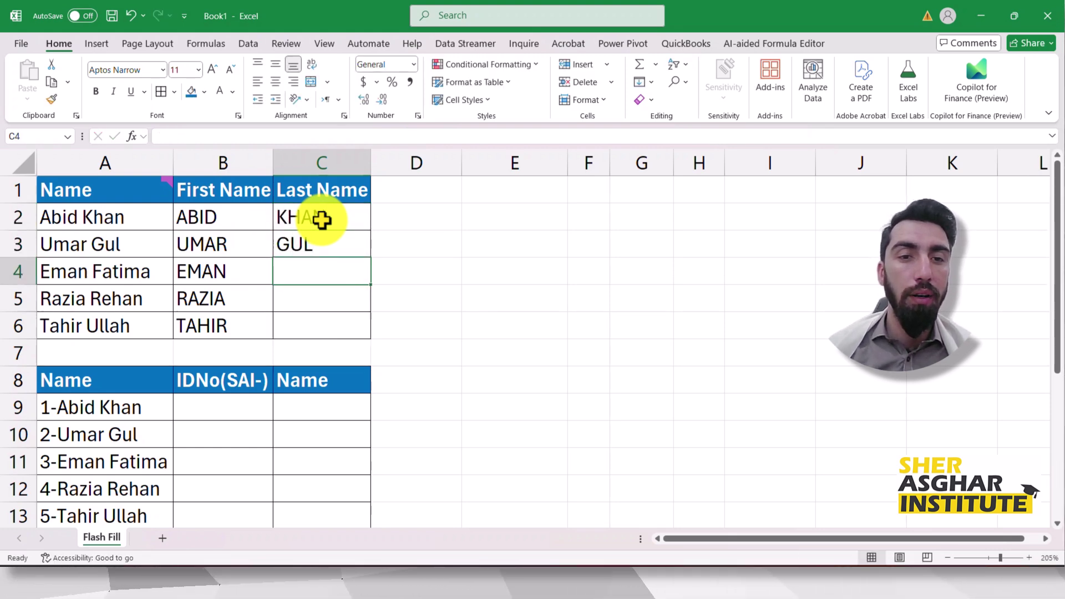
click(386, 236)
drag(314, 222, 345, 324)
key(ctrl+e)
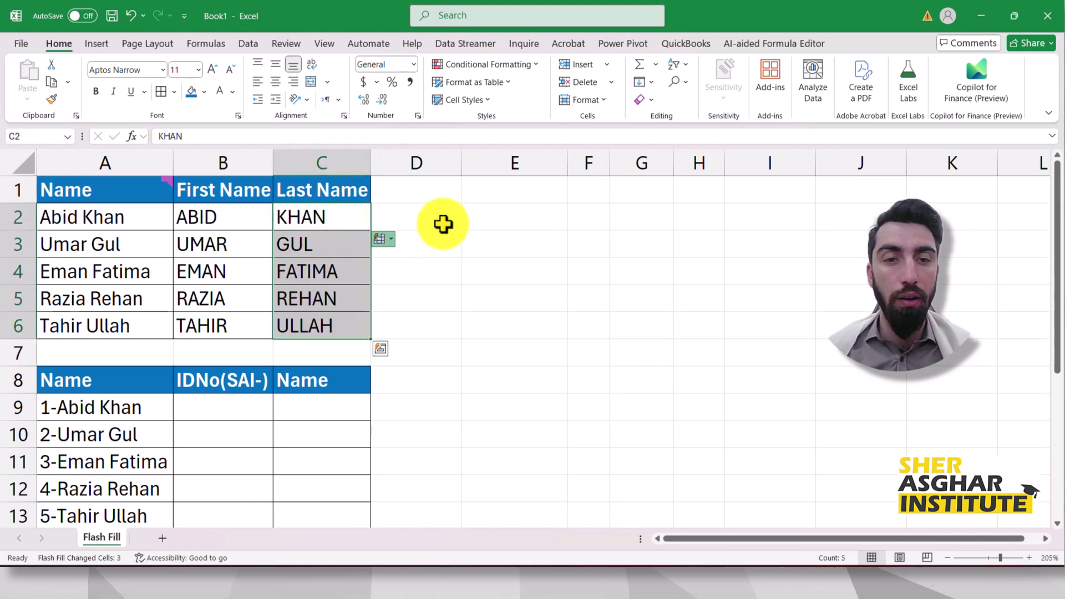
click(381, 239)
click(473, 219)
click(425, 221)
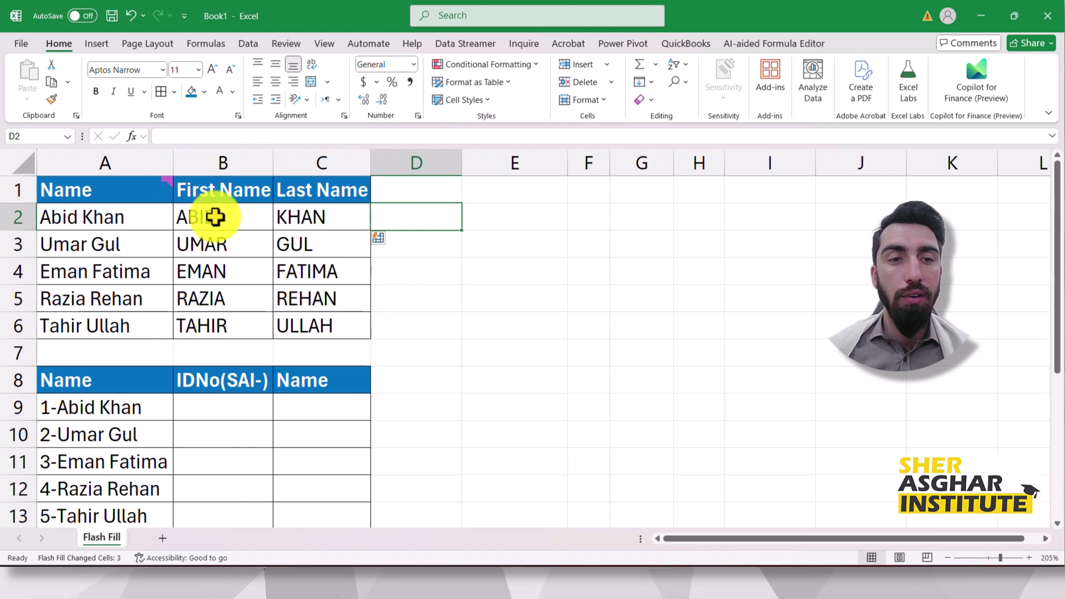
Clear the first names in B2:B6 and the last names in C2:C6
drag(183, 220, 210, 315)
key(Delete)
click(224, 259)
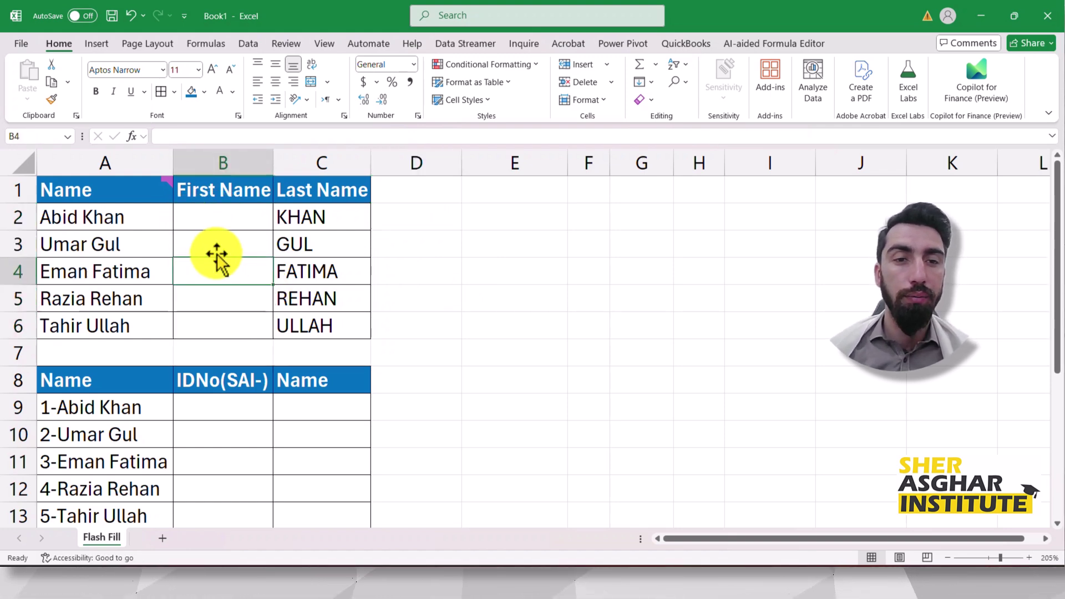
click(199, 219)
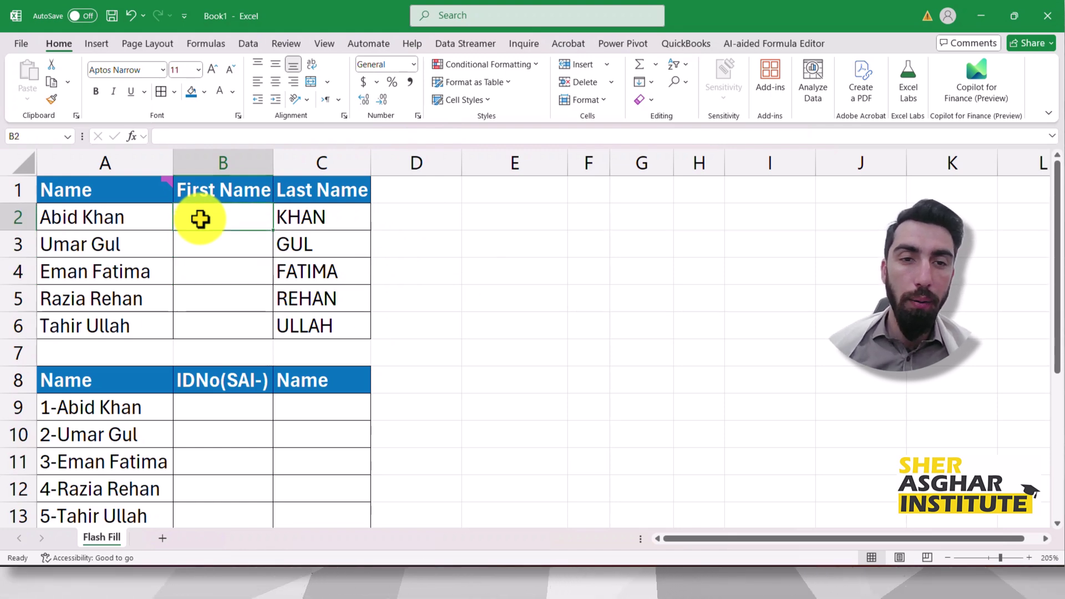
drag(316, 221, 316, 328)
key(Delete)
click(243, 214)
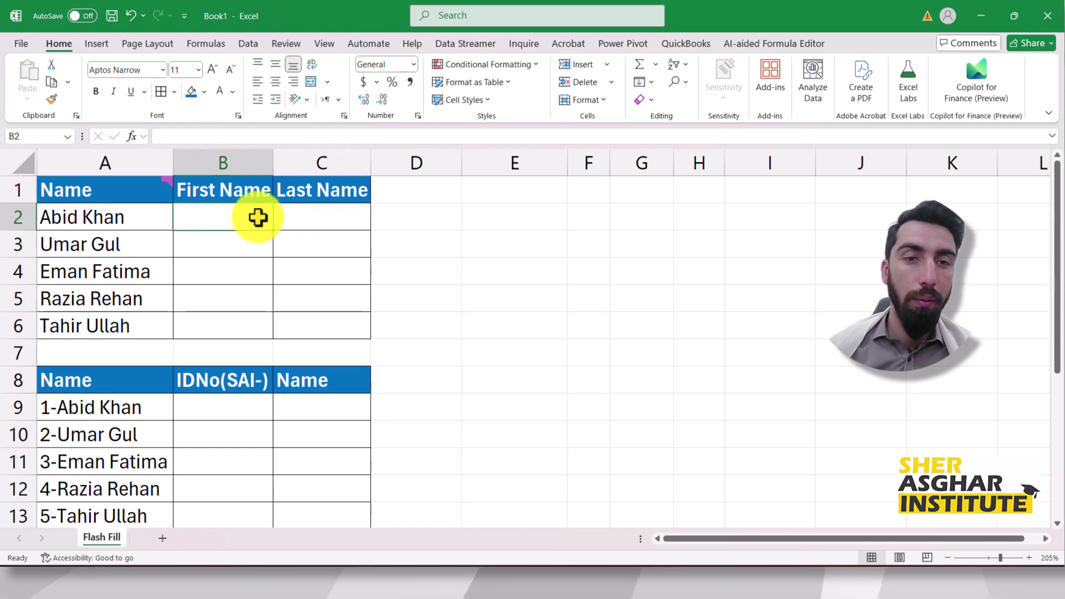
Merge columns B and C across each row of B1:C6, keeping only the first column's values
drag(226, 185, 321, 310)
click(318, 214)
drag(242, 192, 330, 328)
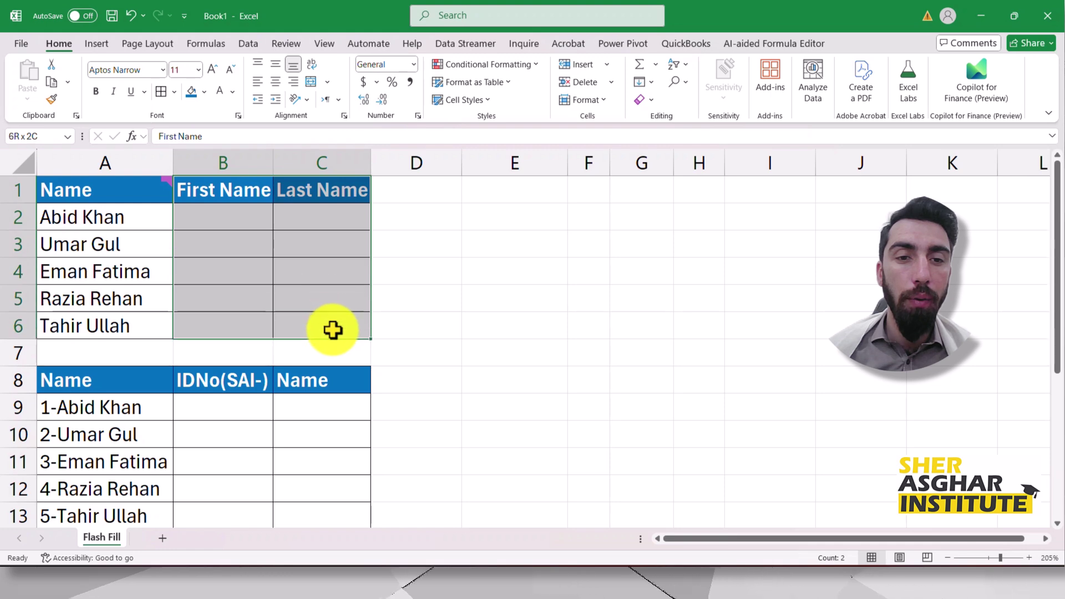
click(325, 84)
click(339, 136)
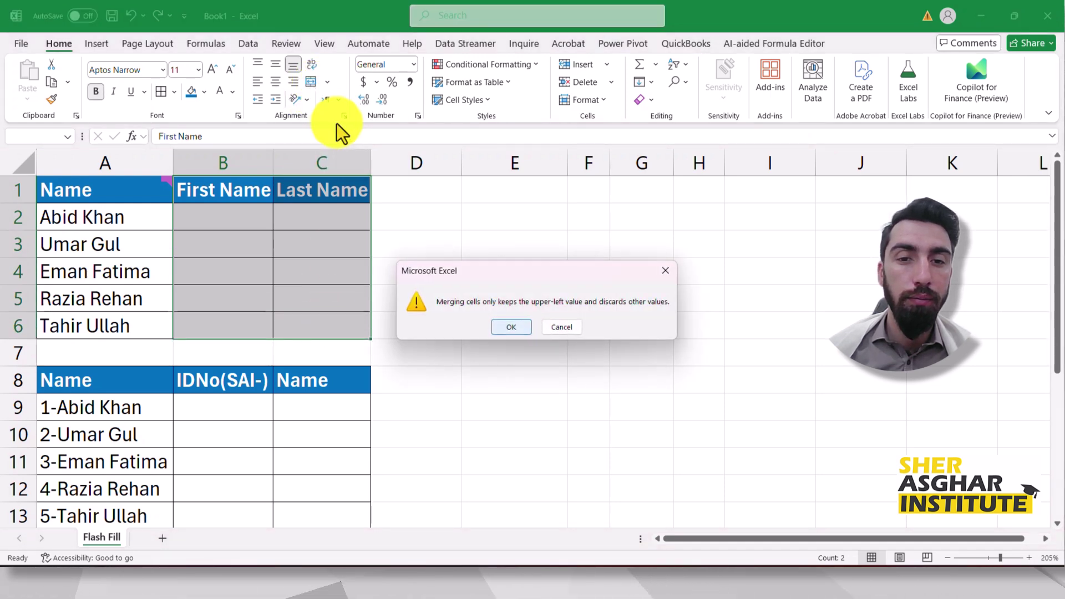
key(Return)
Rename the merged header in B1 as Full Name and enter "Mr." followed by the first name from A2 in B2
click(245, 196)
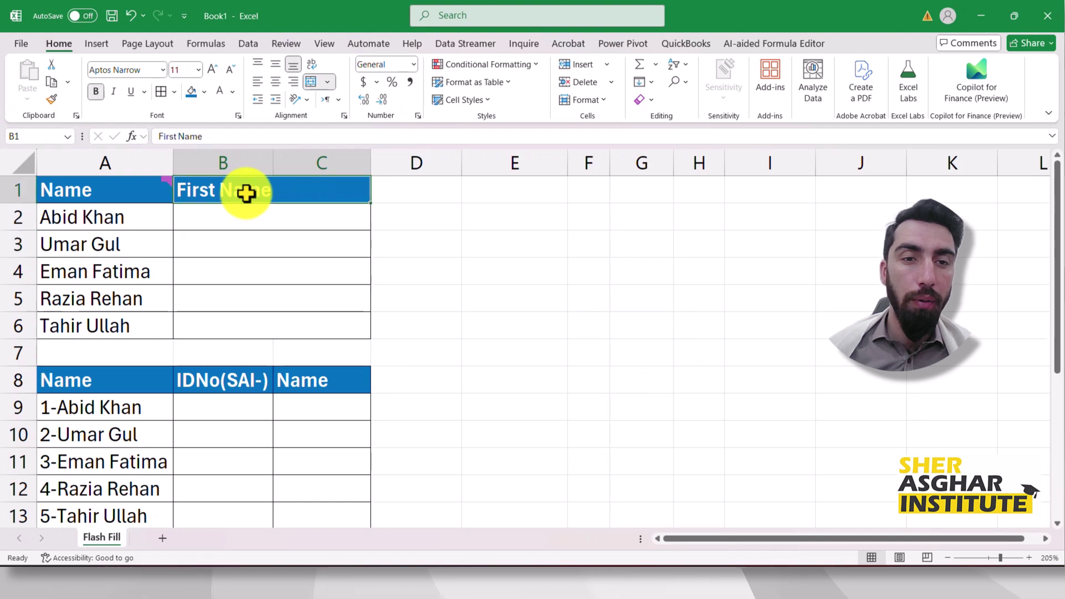
text(fUL)
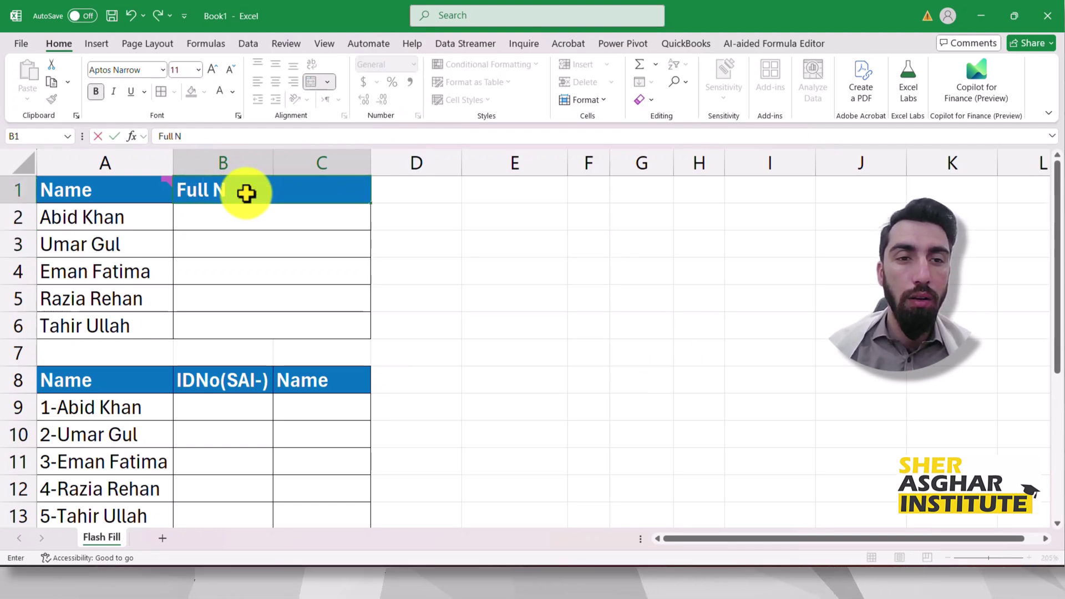
key(Return)
text(Mr)
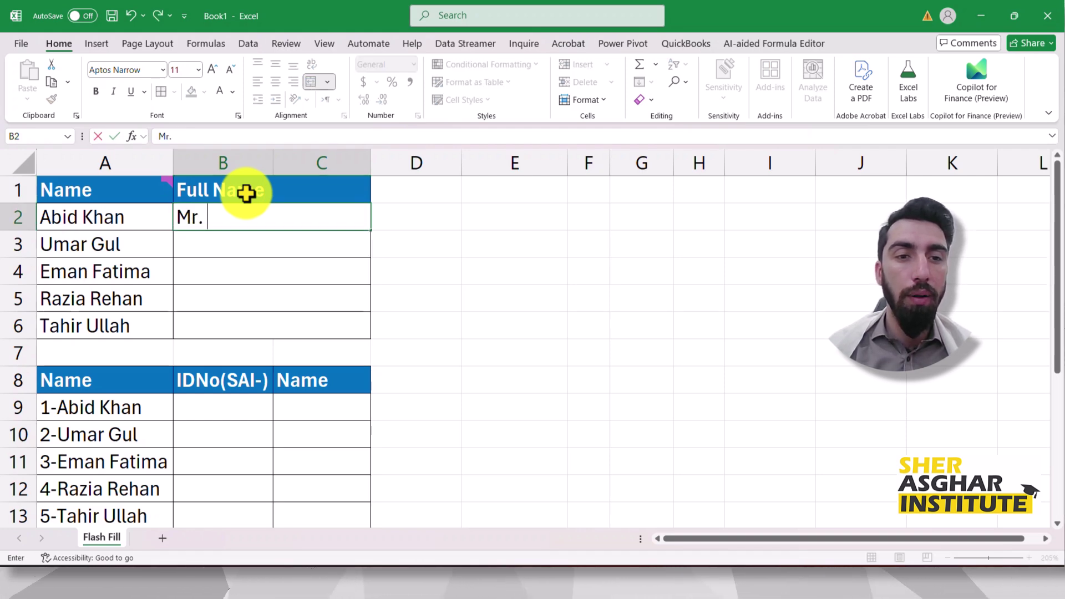
text(. Abid Khan)
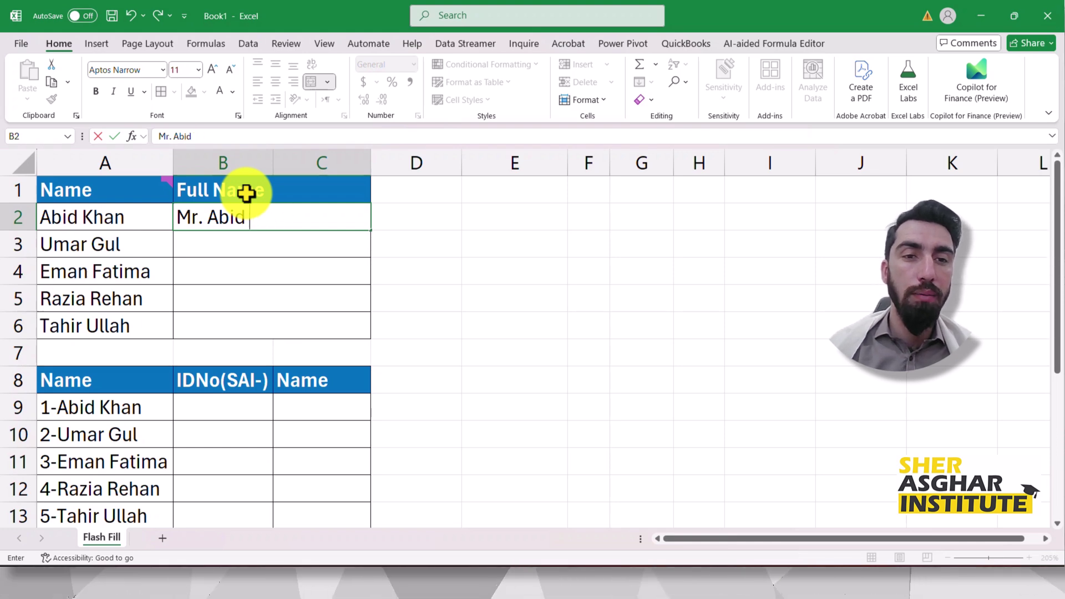
click(303, 244)
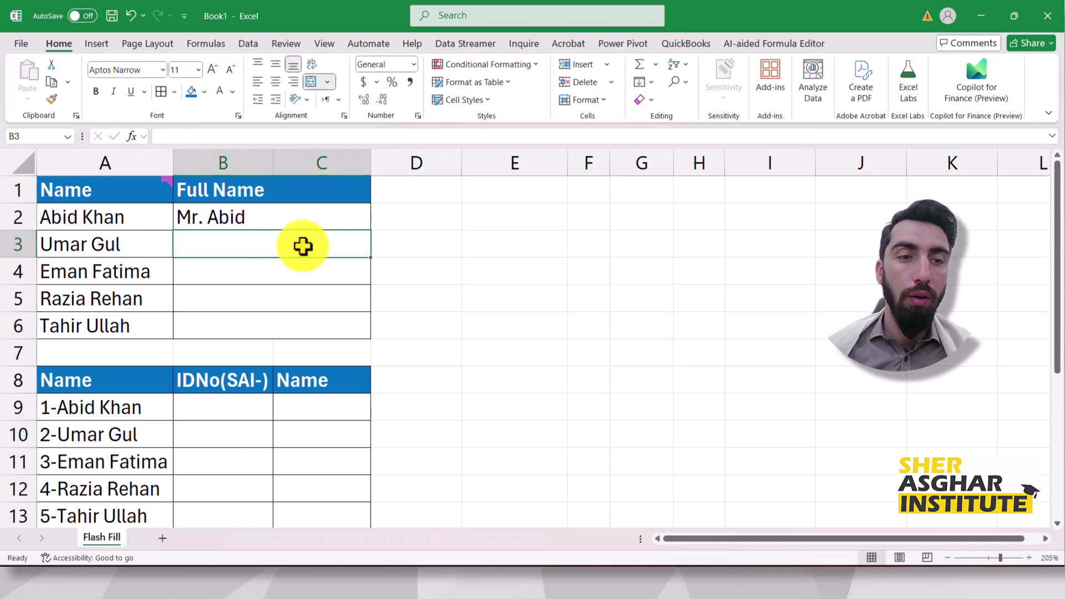
Try to get Flash Fill suggestions by entering "Mr." and the second person's first name in B3
text(M)
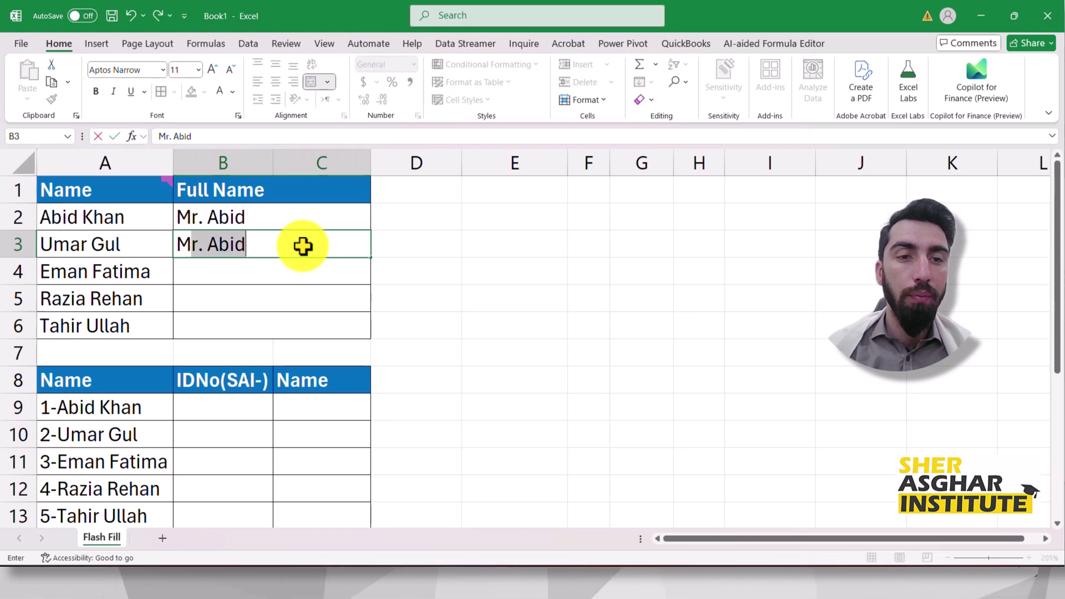
text(r. )
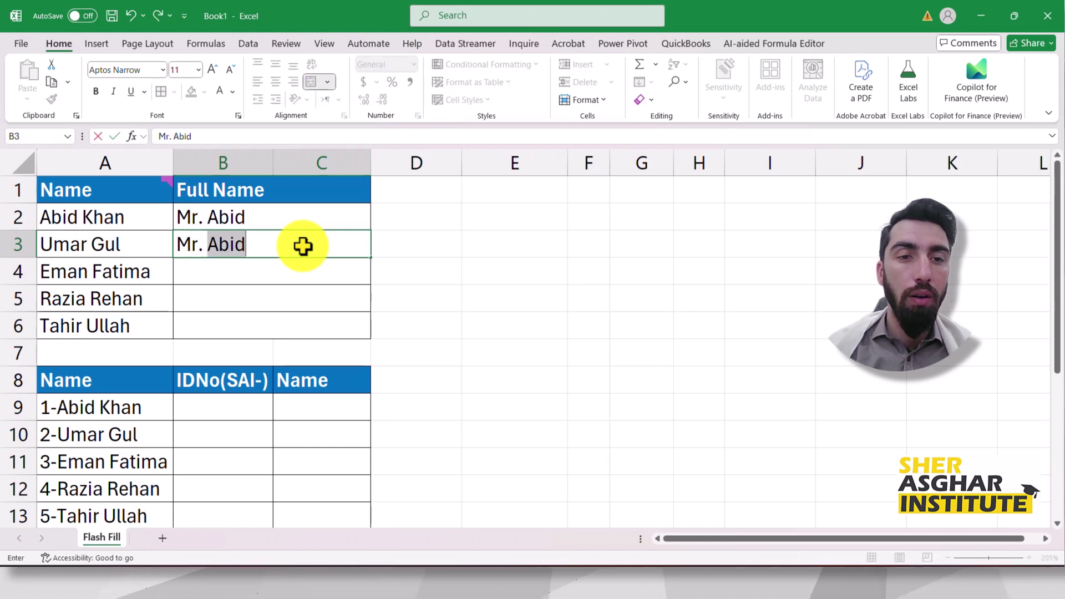
text(Umar)
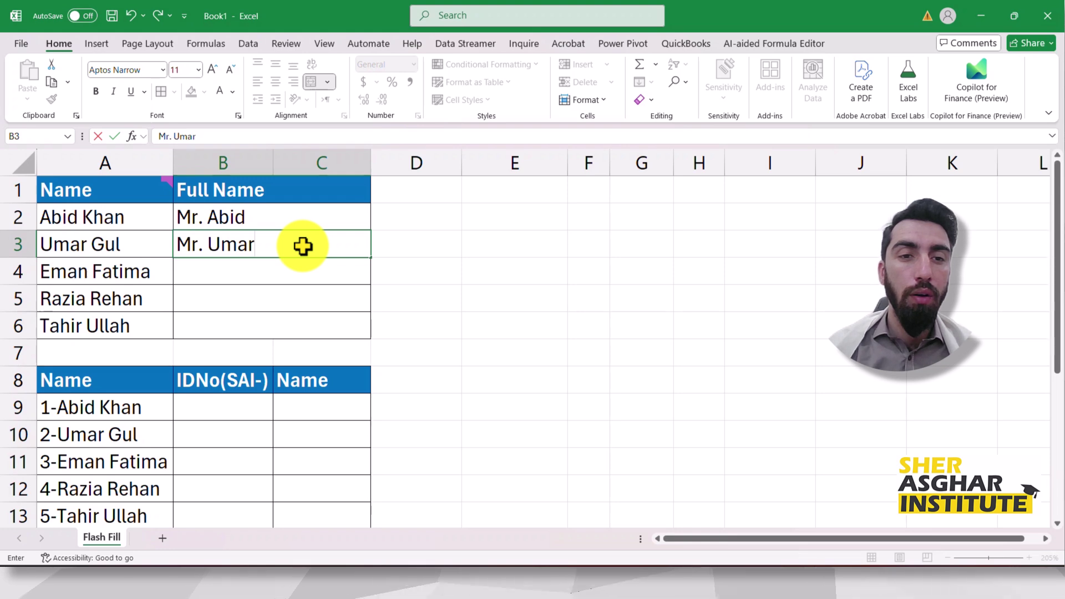
key(Escape)
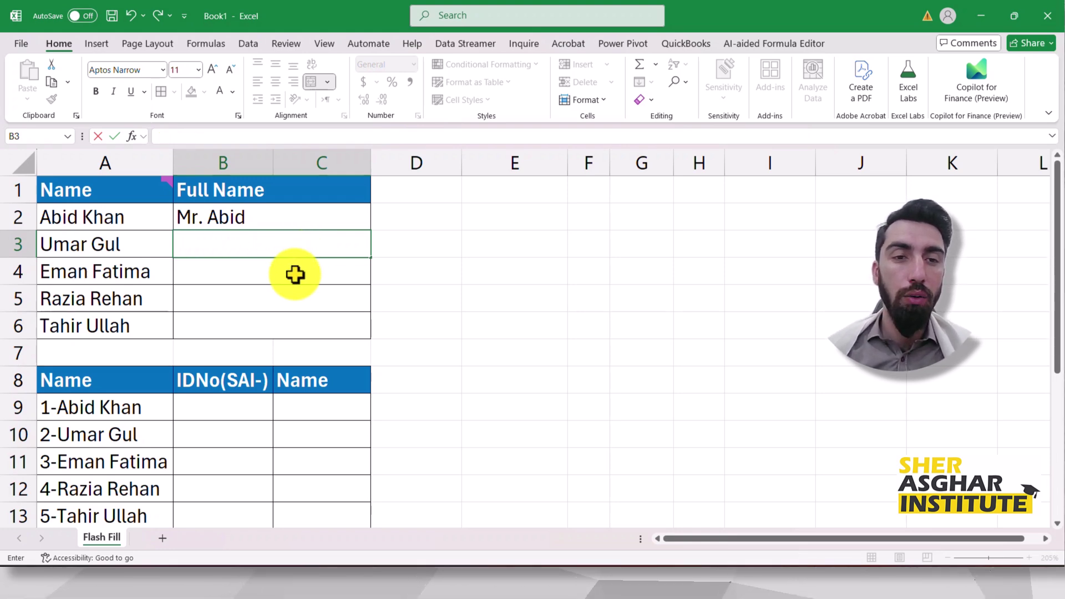
Try to Flash Fill the merged cells from B2 down to row 6 with the Fill command
drag(275, 216, 285, 322)
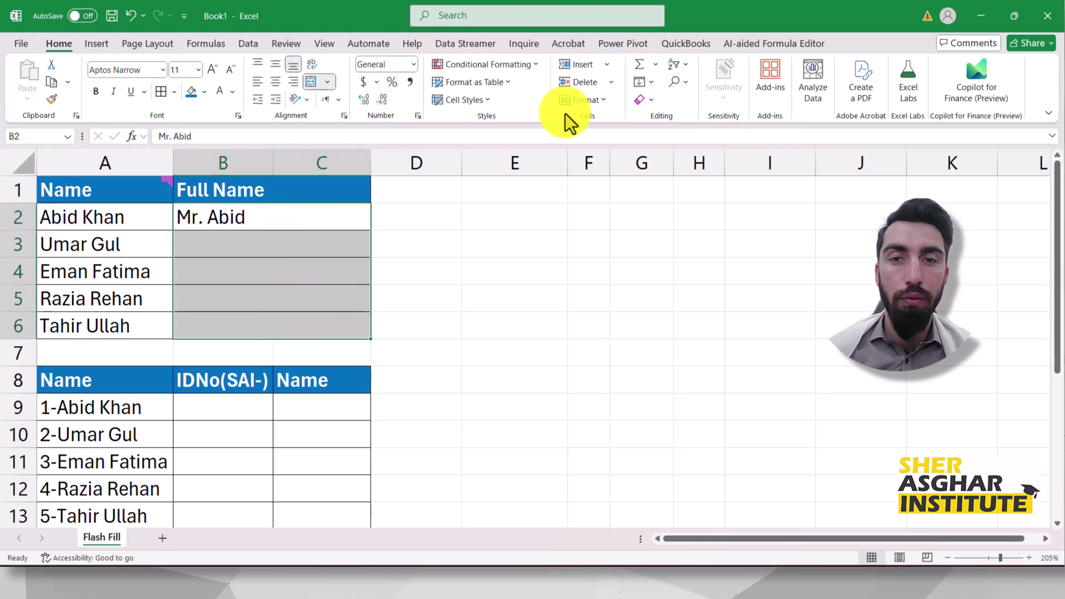
click(642, 84)
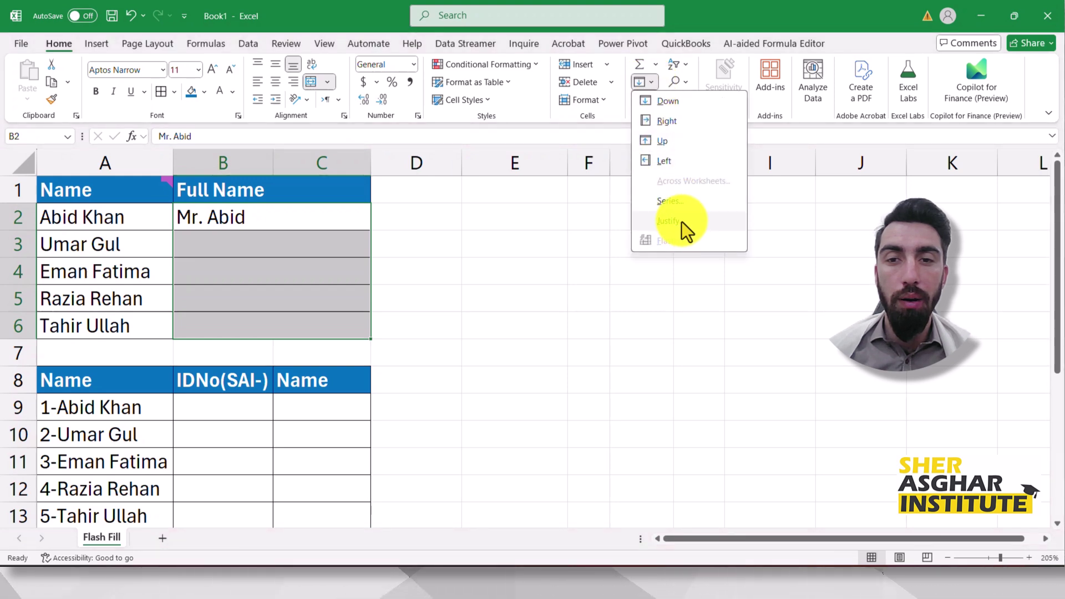
click(254, 240)
click(254, 240)
click(225, 216)
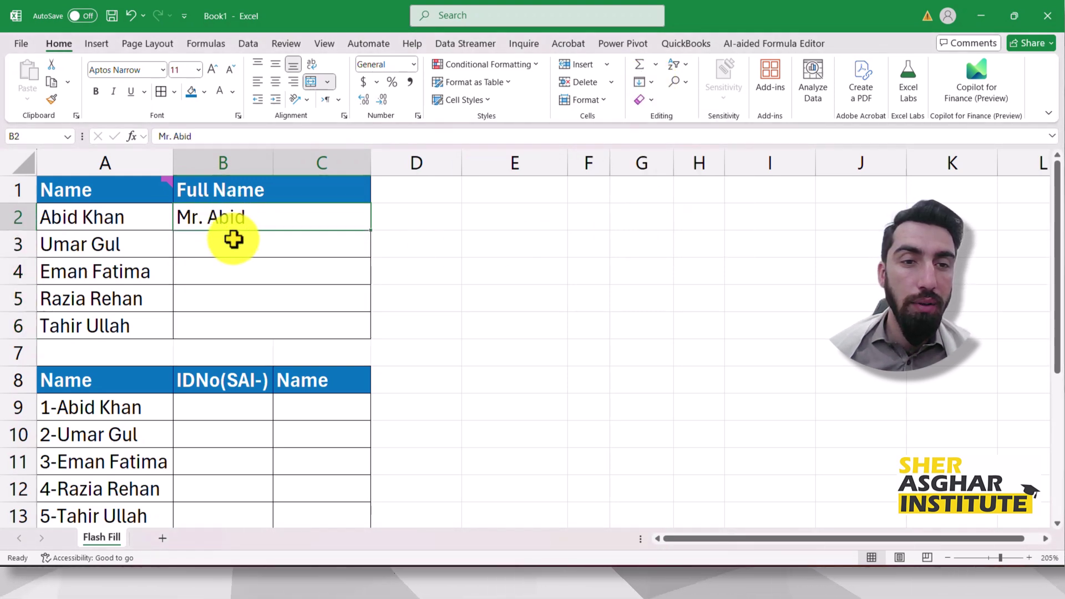
drag(240, 214, 245, 317)
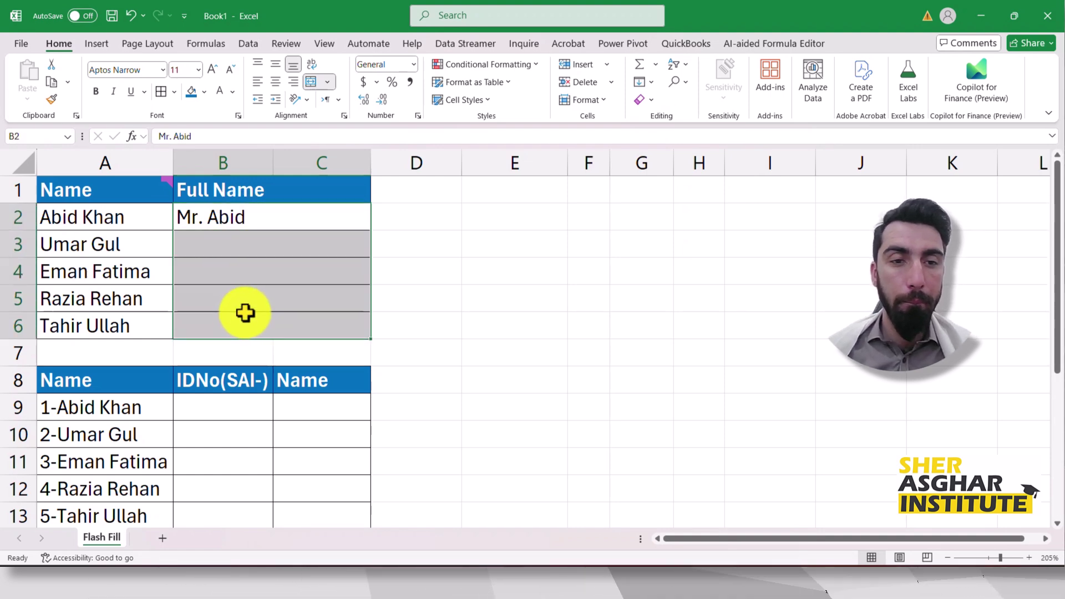
click(274, 263)
Unmerge the cells in B2:C6 below the Full Name header
drag(258, 211, 269, 317)
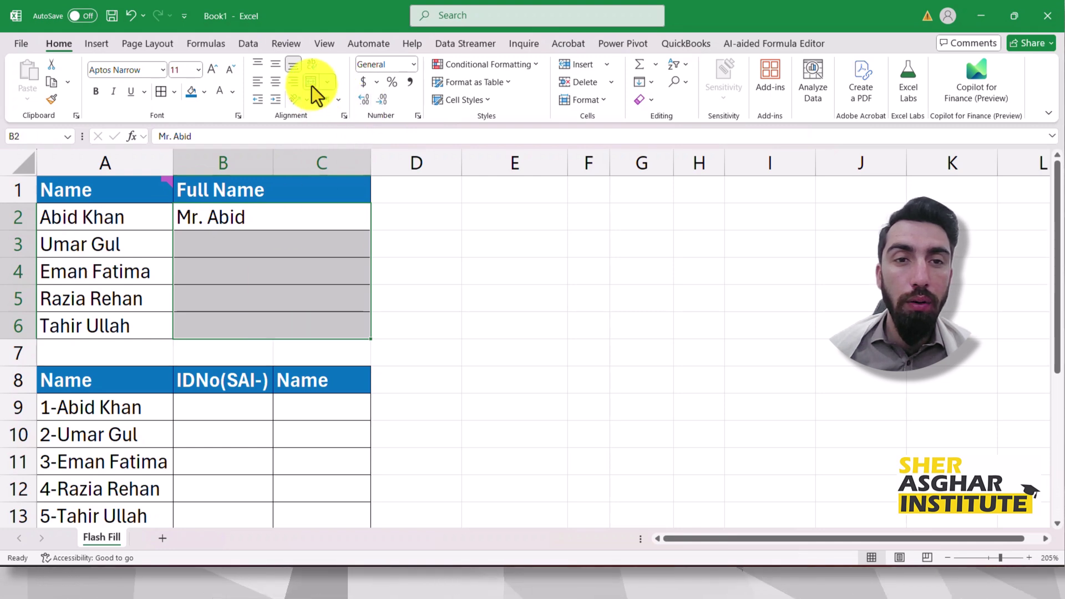
click(393, 233)
drag(307, 198, 323, 309)
click(309, 234)
click(240, 217)
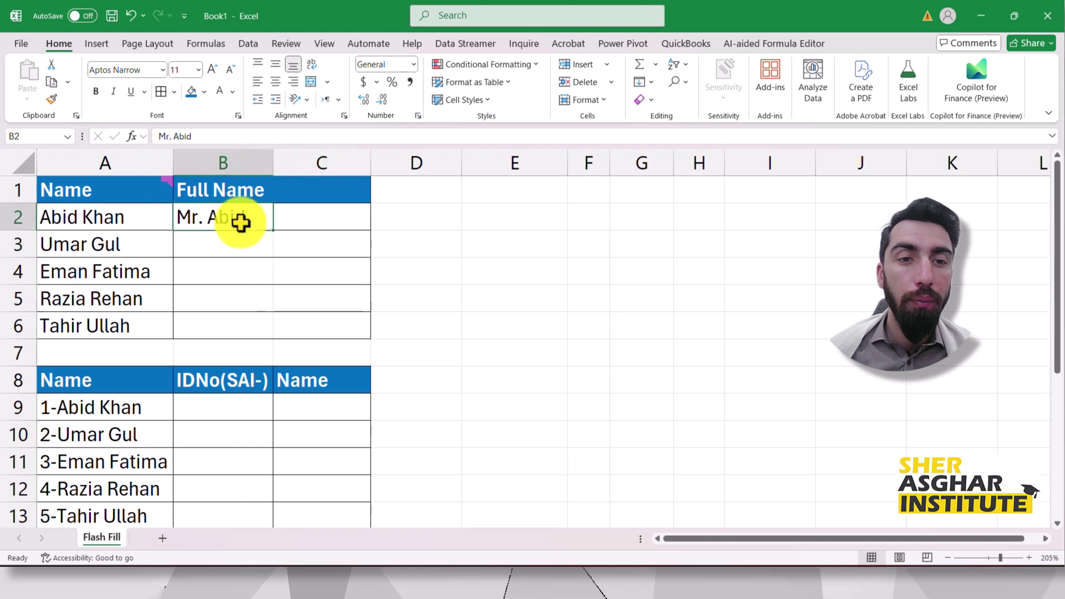
Flash Fill B2 to B6 with "Mr." before each first name, and check the filled names
click(277, 159)
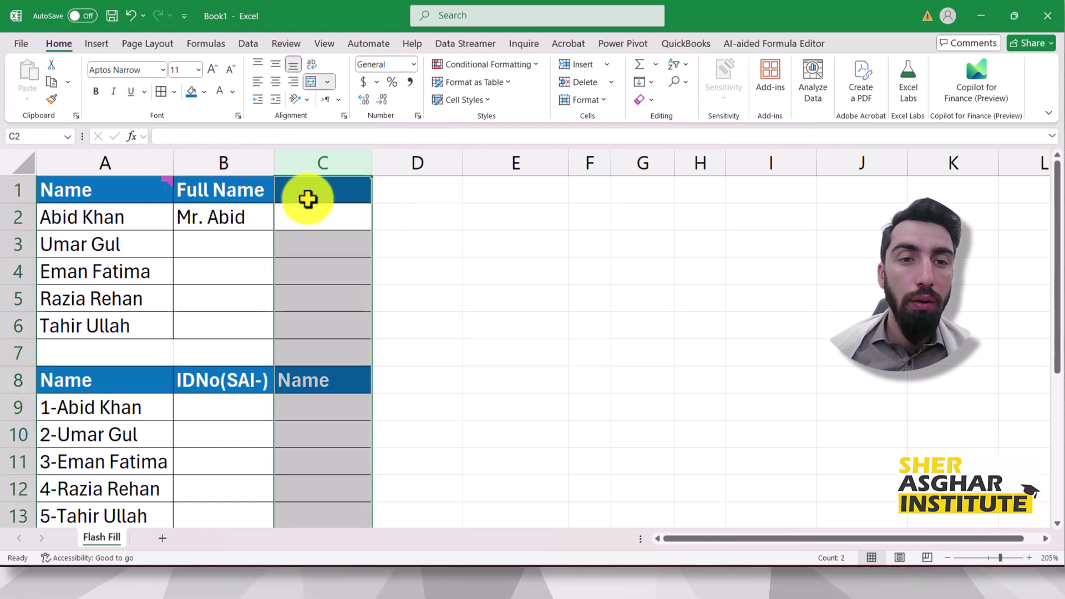
click(286, 215)
click(220, 234)
drag(216, 221, 214, 316)
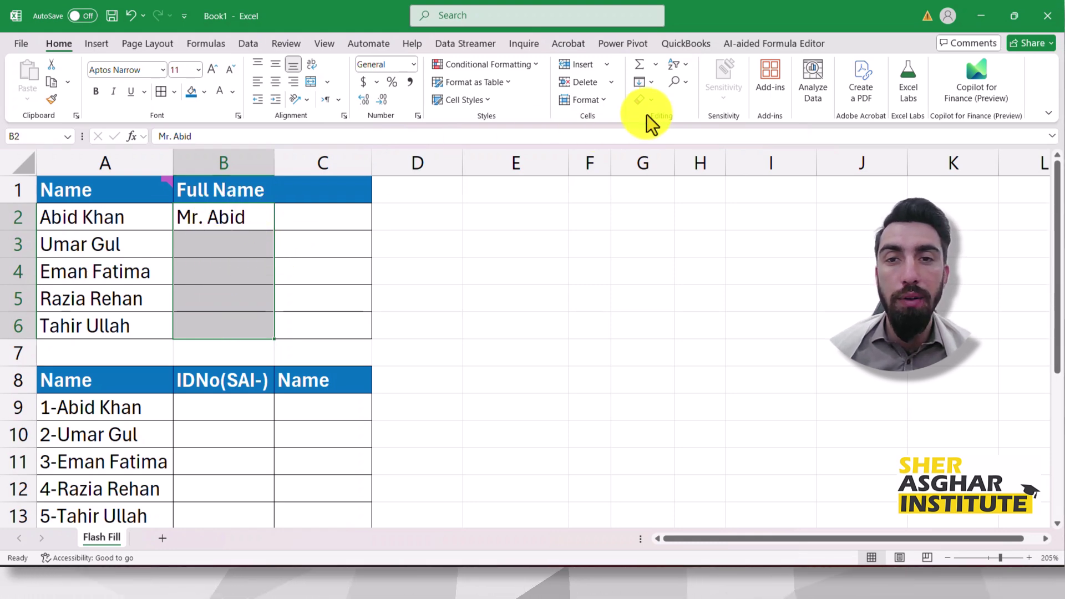
click(649, 85)
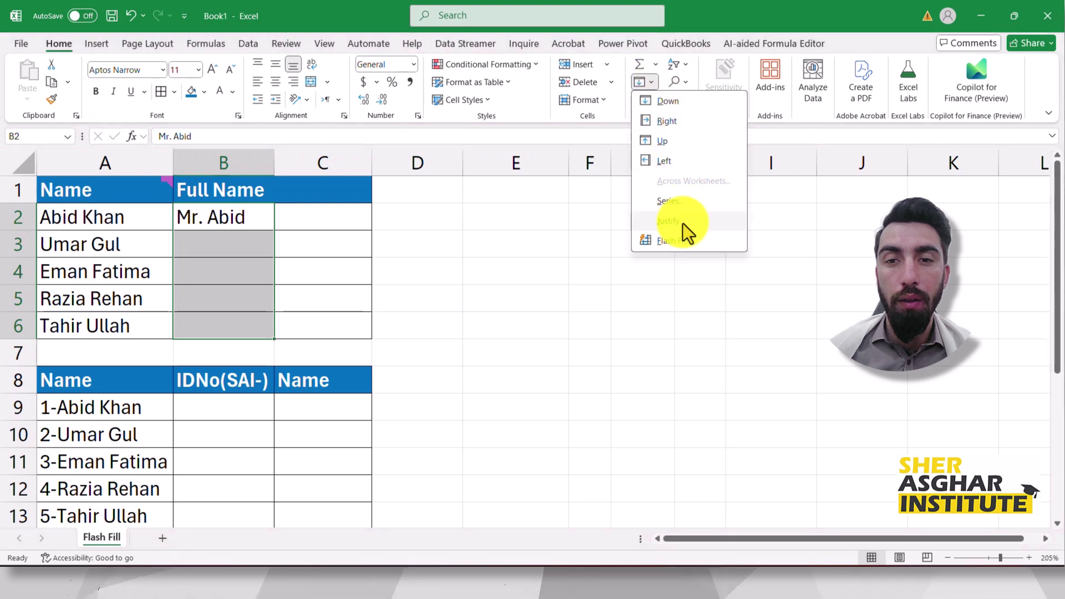
click(682, 223)
click(509, 266)
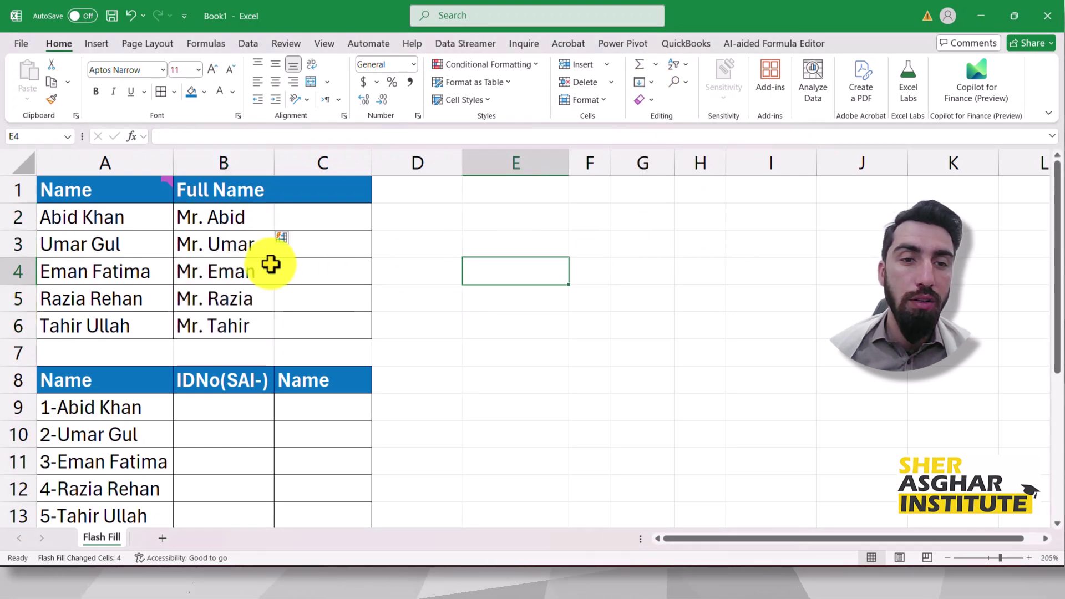
click(236, 276)
click(221, 327)
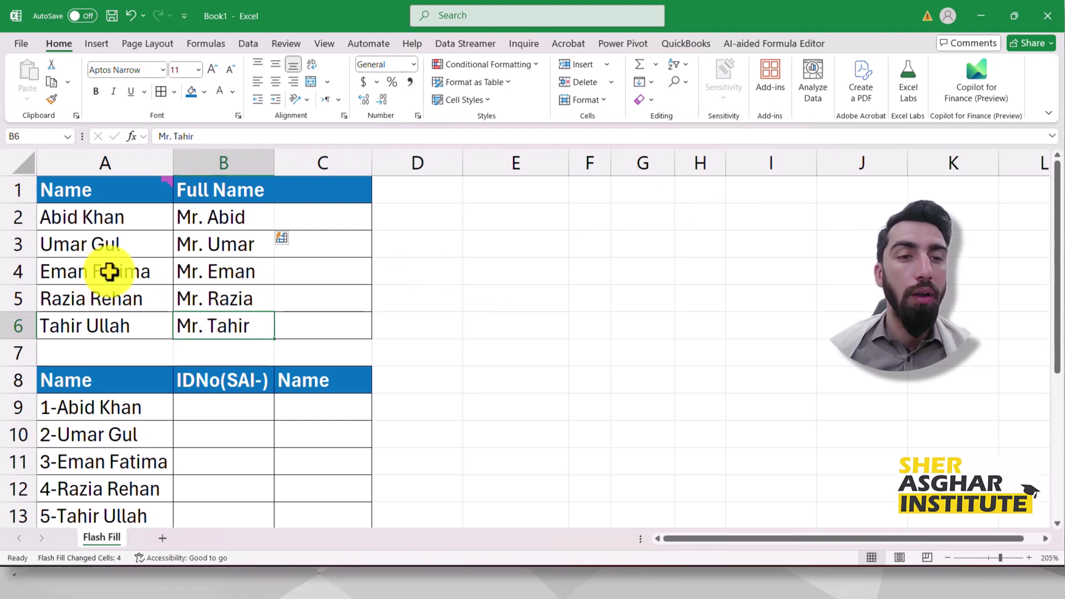
click(208, 270)
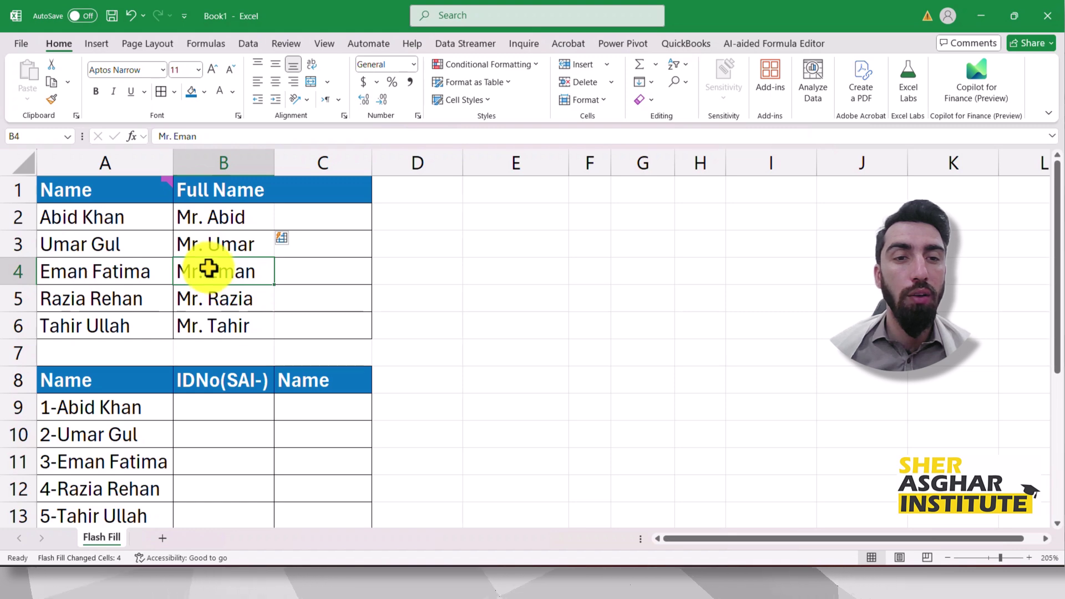
click(221, 216)
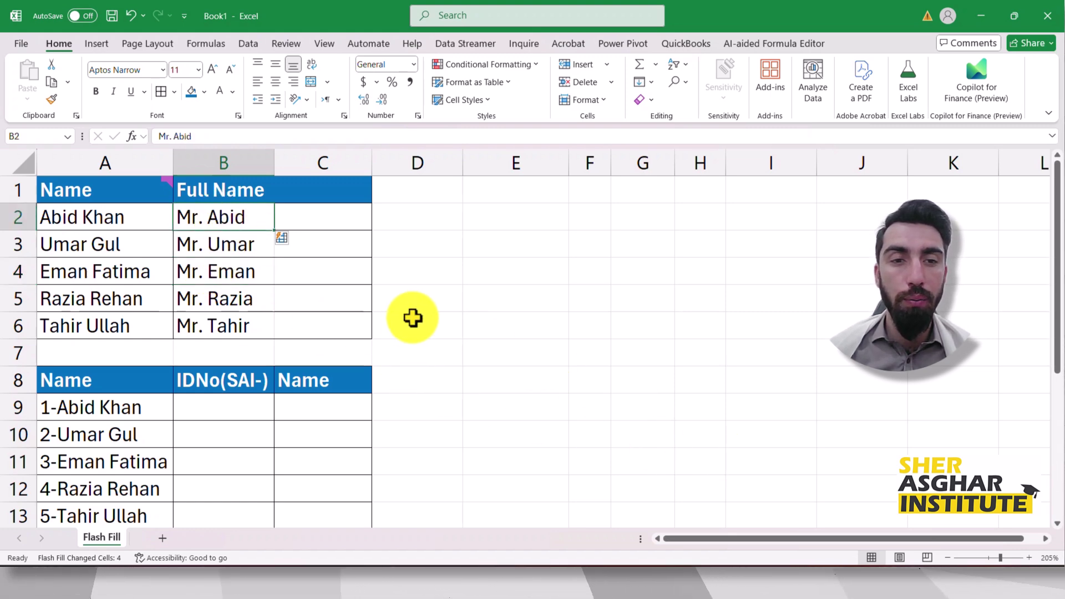
click(801, 580)
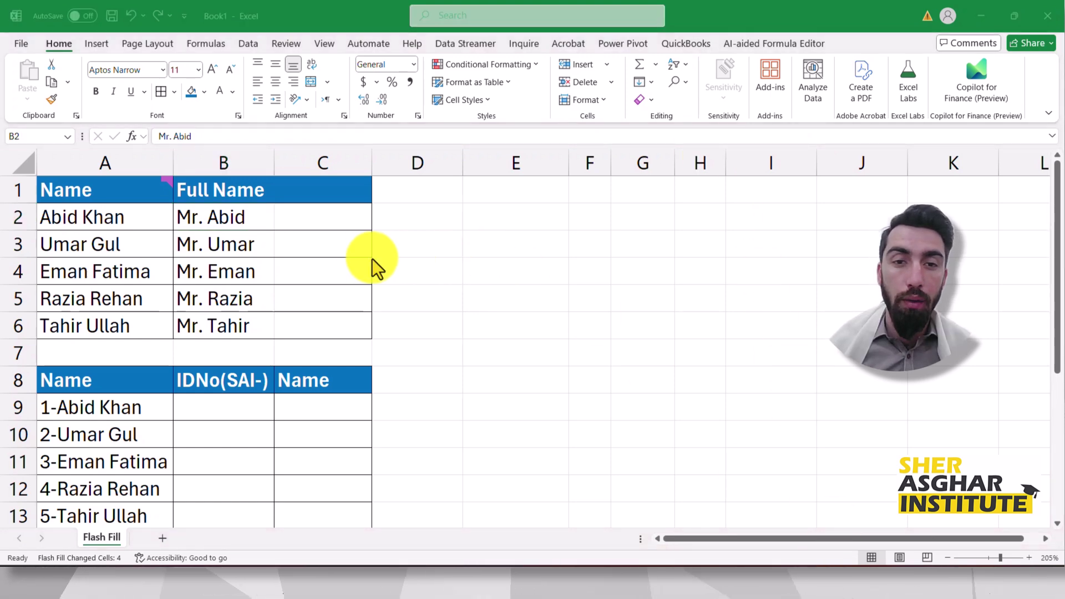
scroll(321, 368, down, 2)
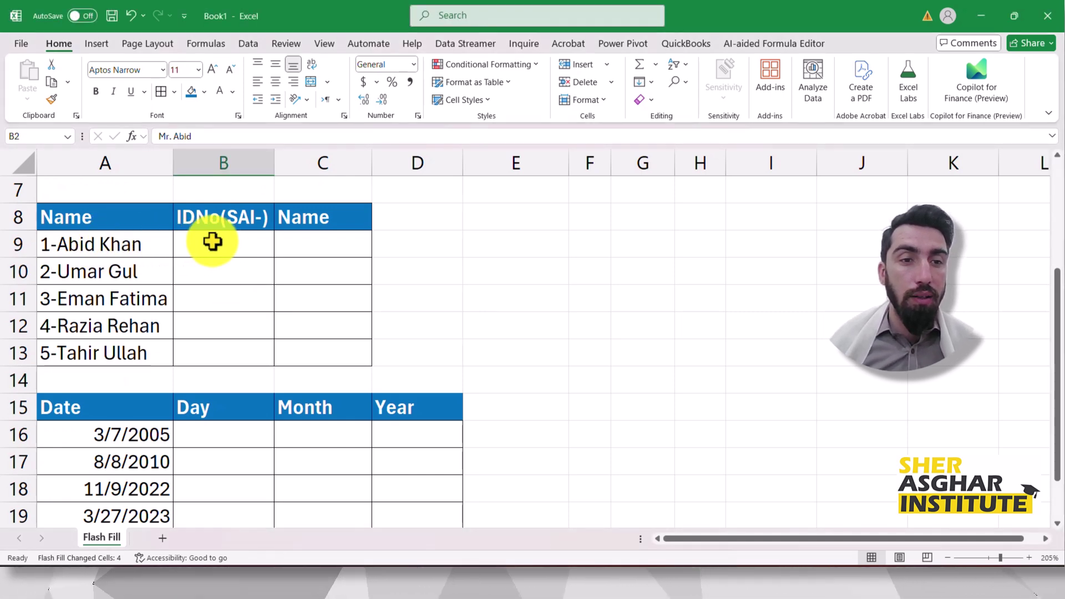
click(85, 234)
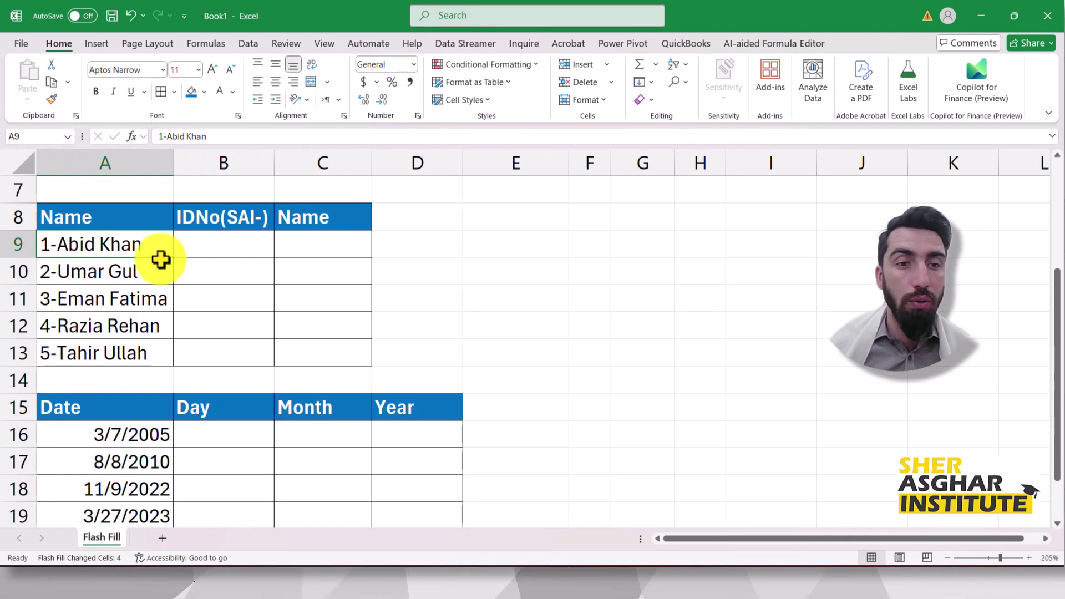
click(203, 243)
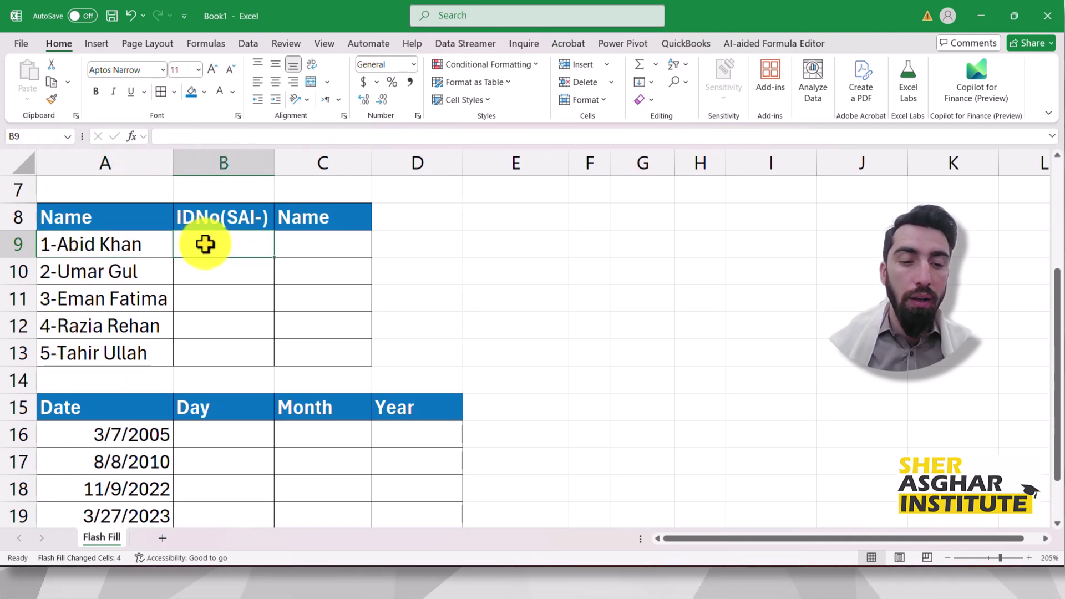
text(1)
key(Return)
text(2)
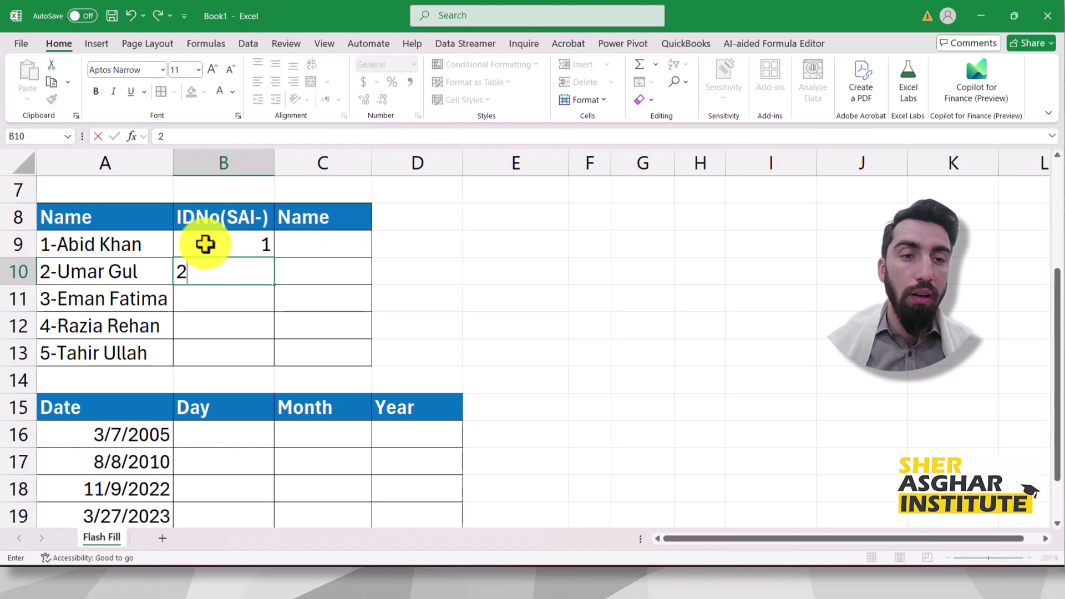
key(Return)
drag(240, 245, 248, 270)
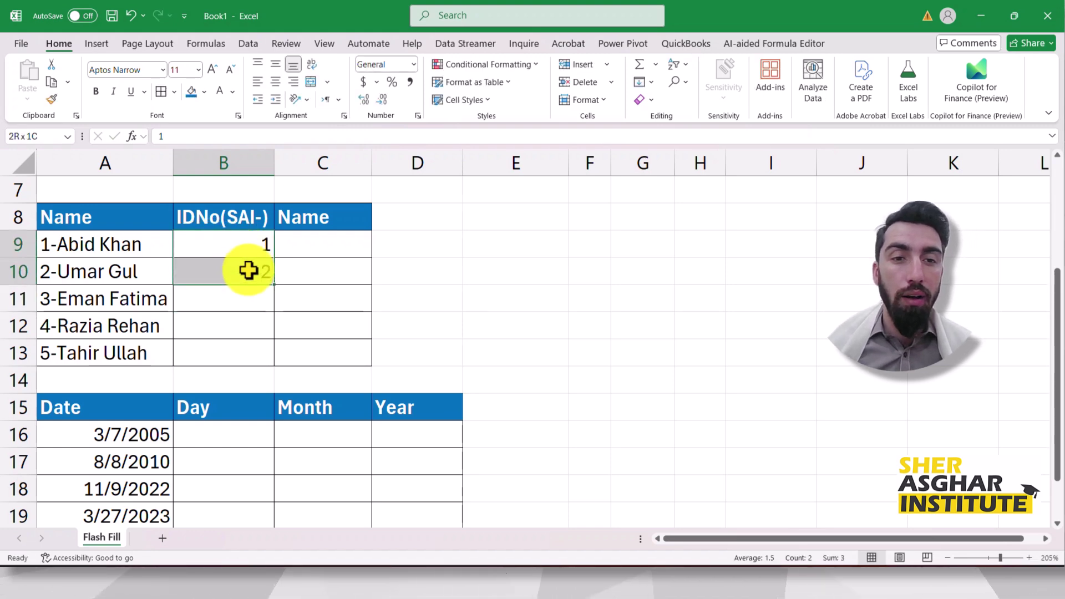
Change the number prefixes of the first two names in A9 and A10 to 5 and 10
click(55, 244)
double_click(61, 245)
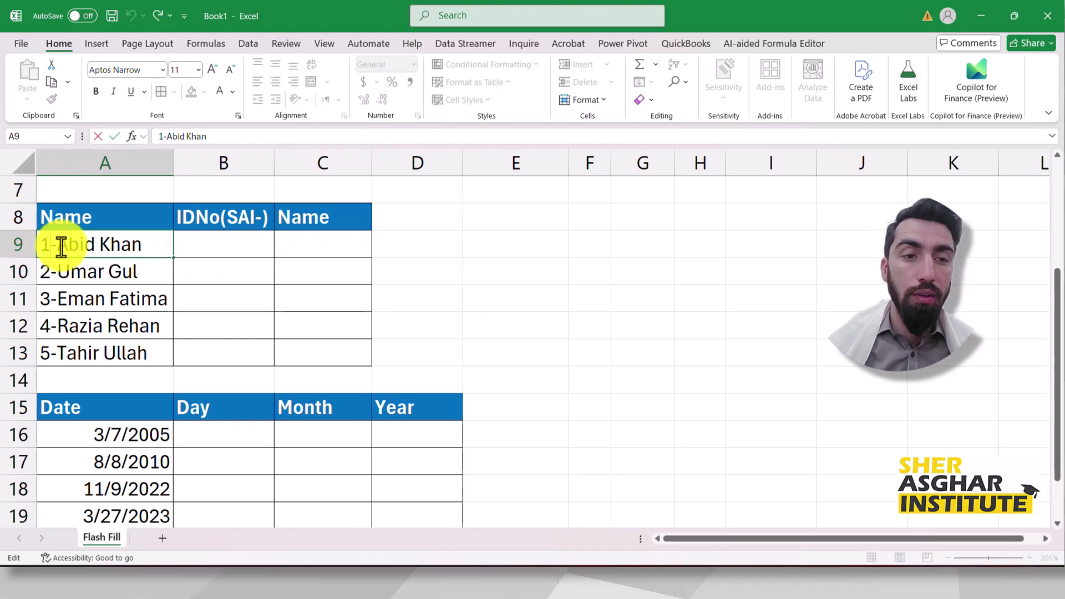
text(5)
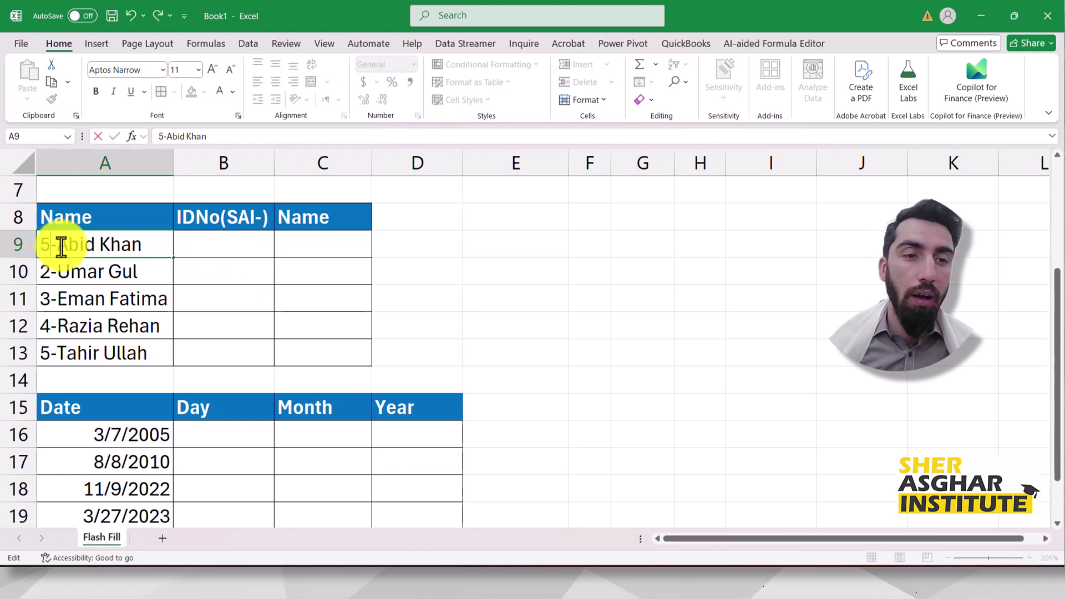
double_click(53, 267)
key(BackSpace)
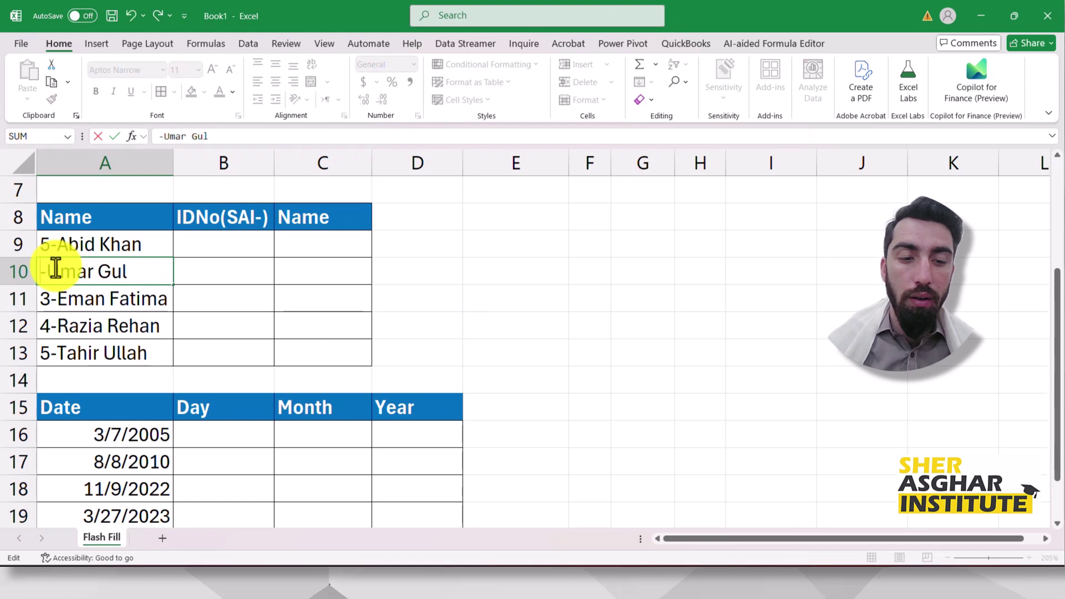
text(10)
click(208, 291)
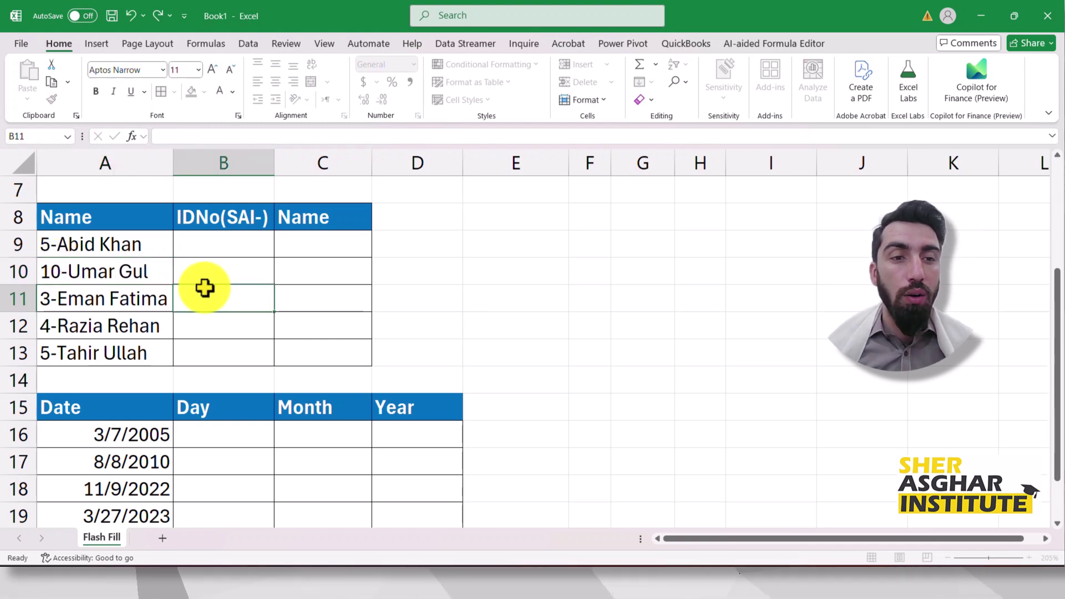
Enter 5 in B9 and 10 in B10, and Flash Fill the ID numbers down to B13
click(216, 248)
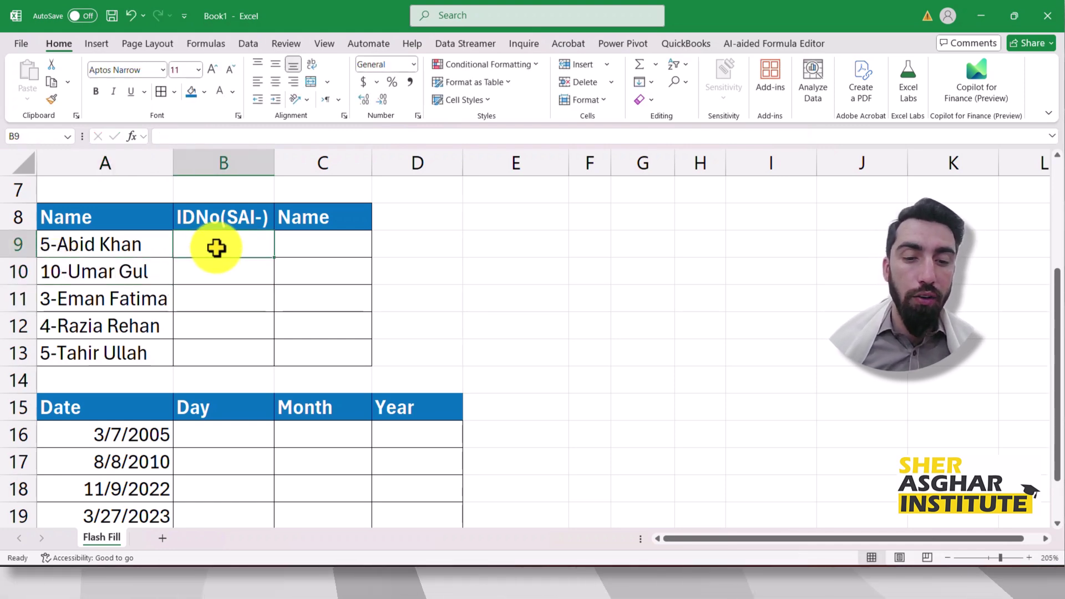
text(1)
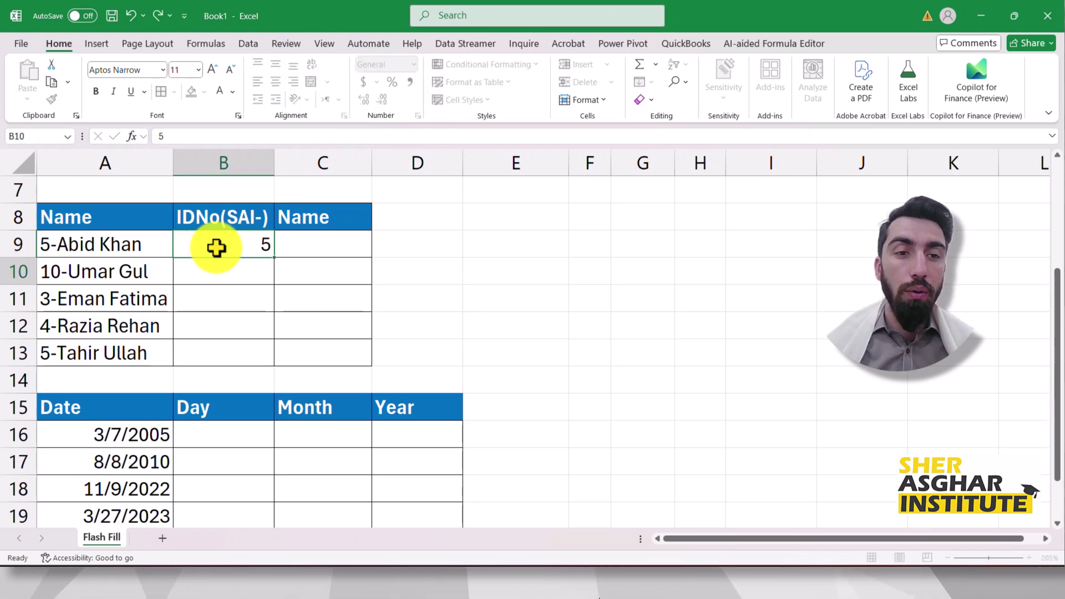
key(Return)
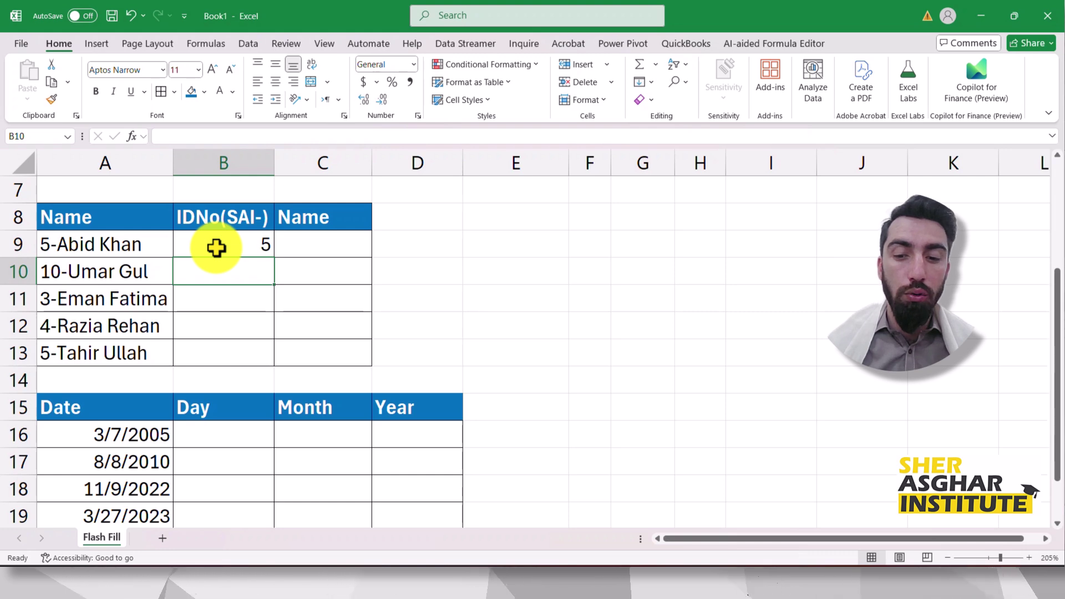
text(10)
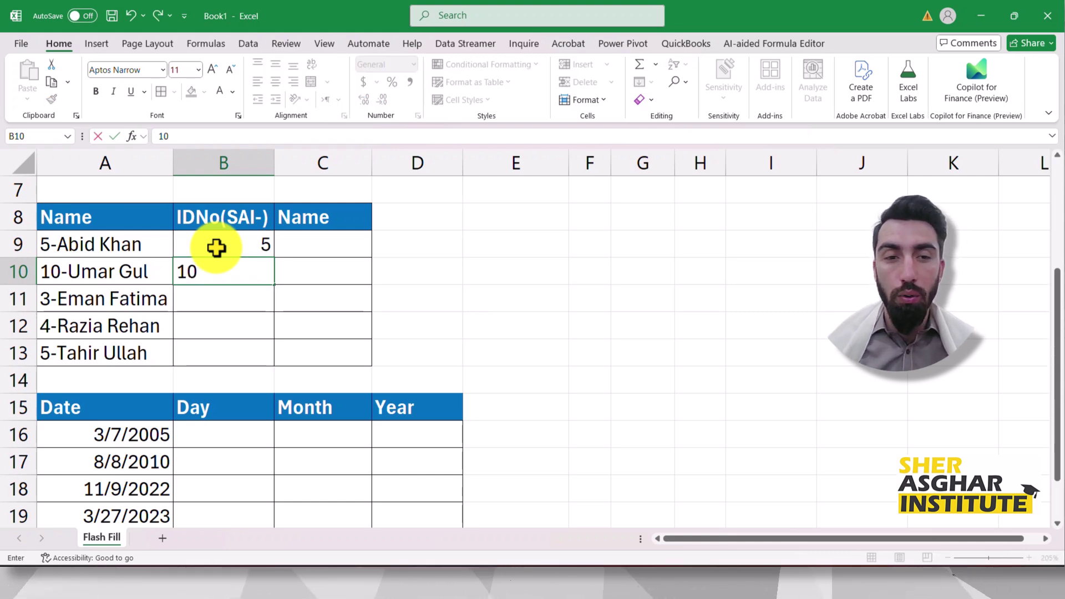
key(Return)
drag(264, 246, 249, 351)
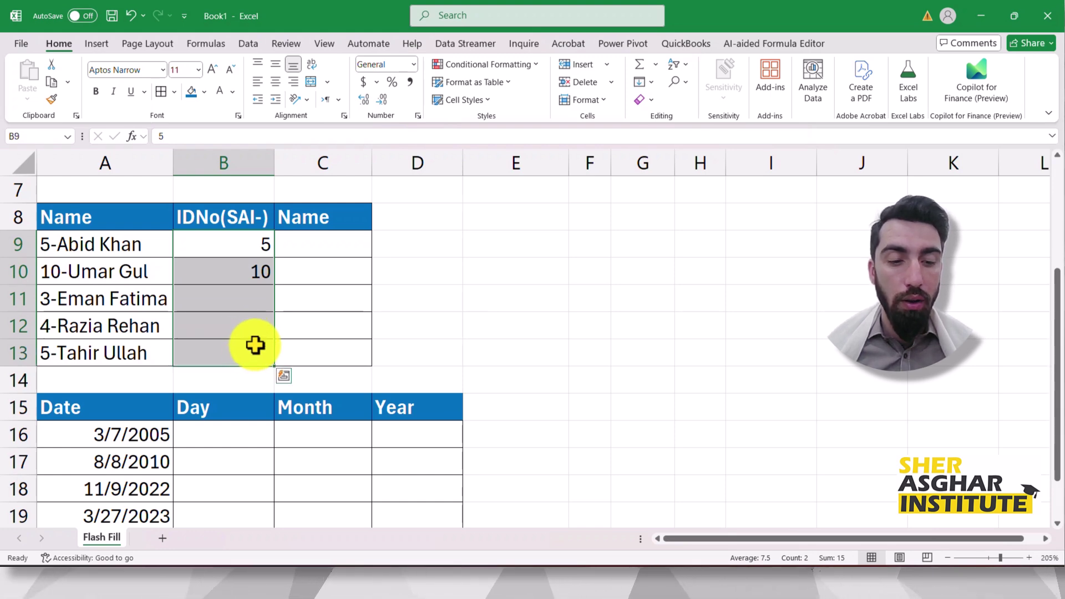
click(653, 82)
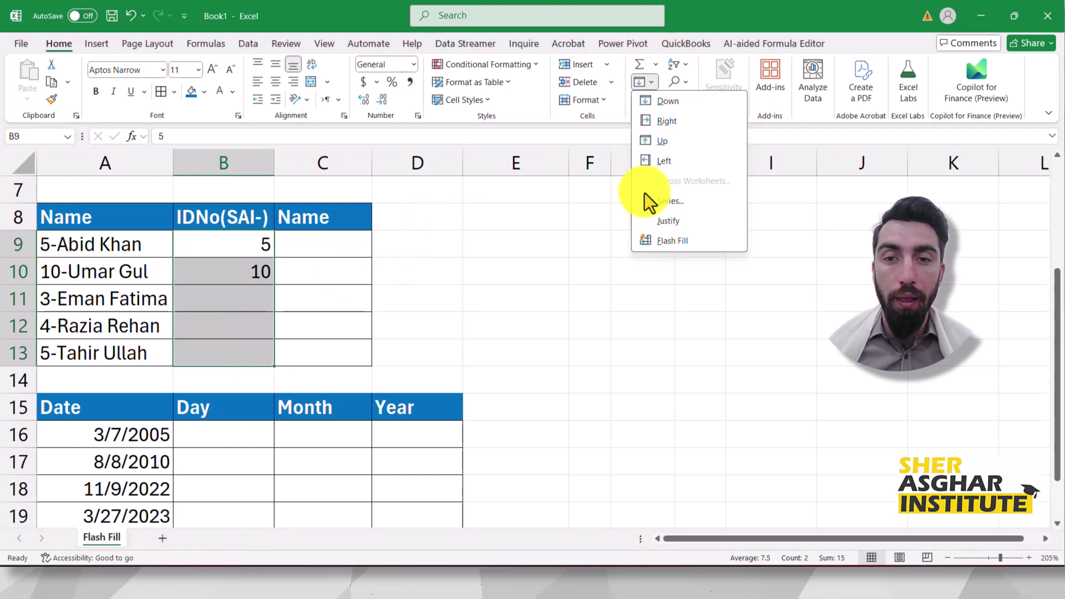
Flash Fill C9 to C13 with the full names without number prefixes, entering the first two names as the pattern
click(322, 249)
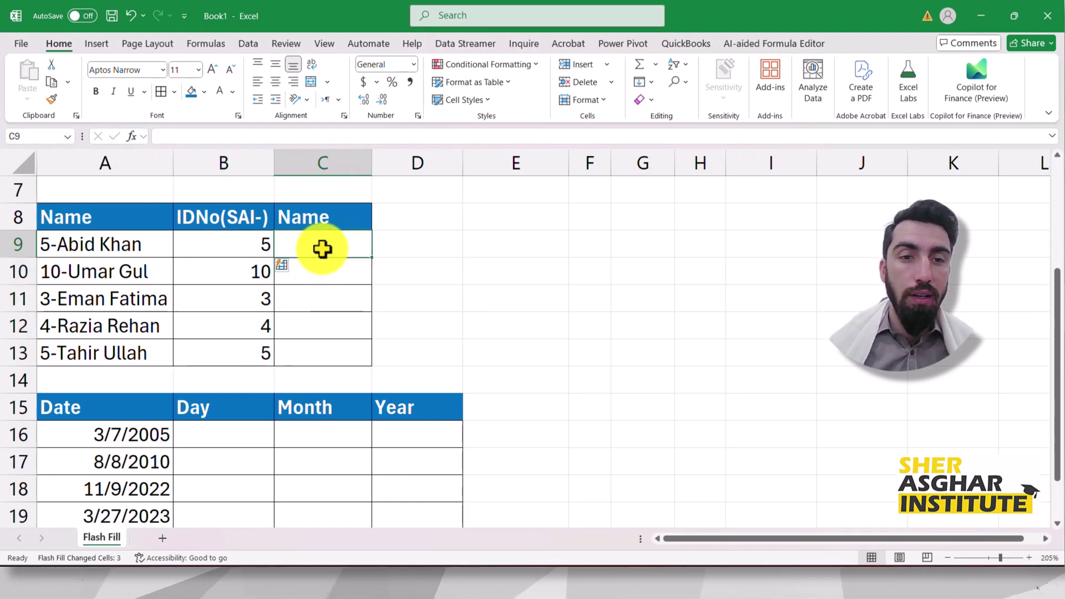
text(Abid Khan)
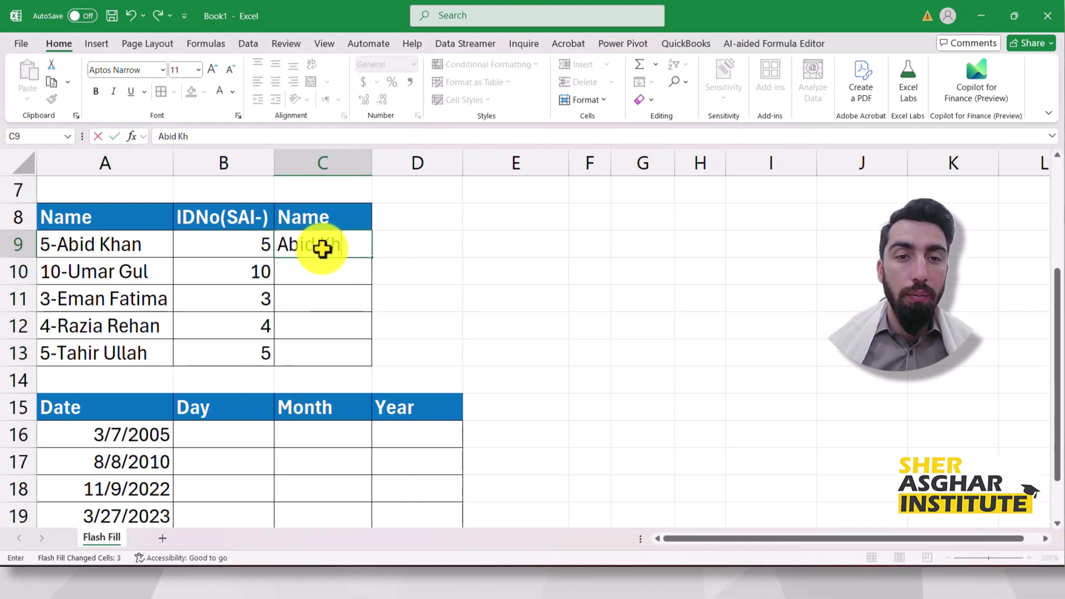
key(Return)
text(Umar Gul)
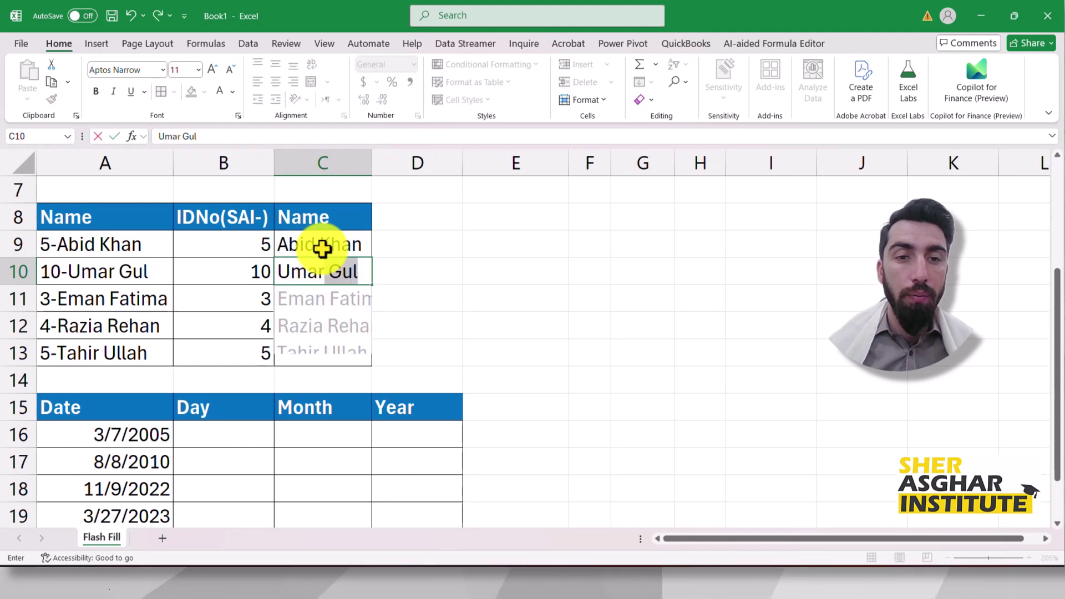
key(Return)
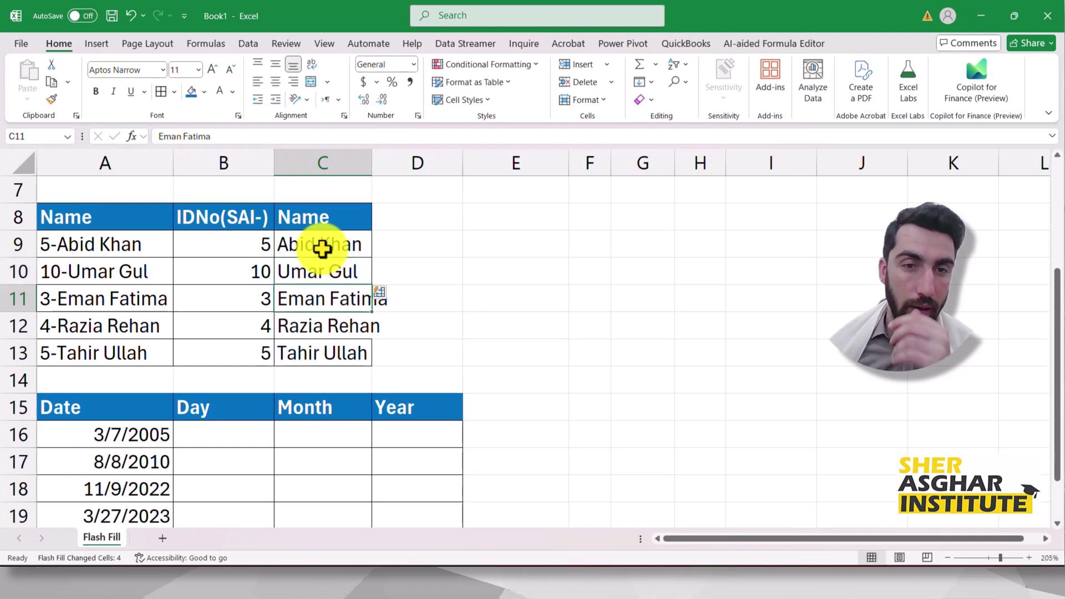
Auto-fit the width of column C to the extracted names
click(407, 237)
double_click(373, 164)
click(351, 271)
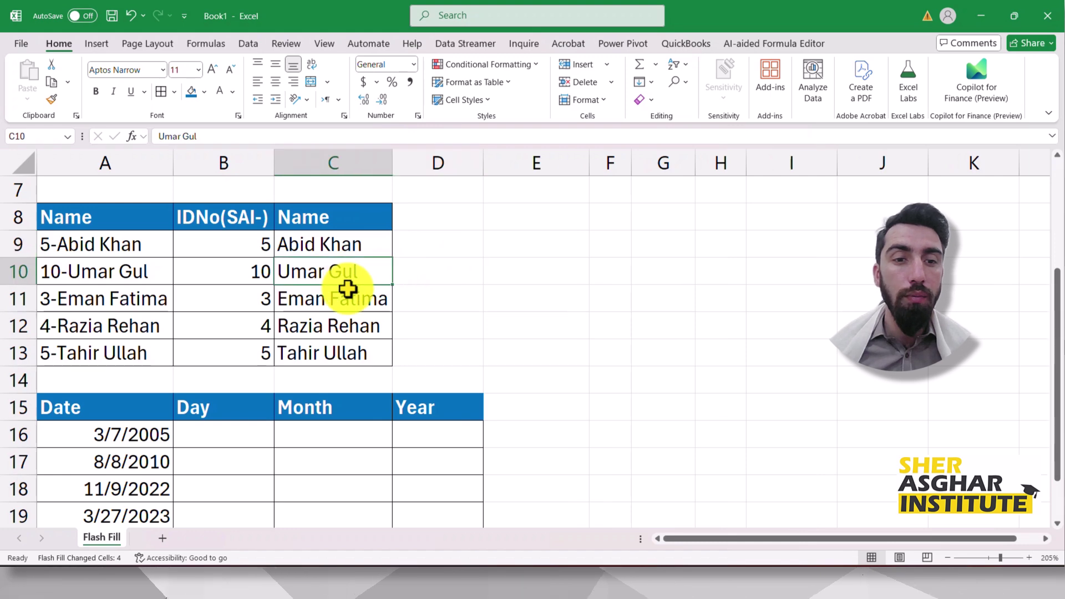
scroll(276, 421, down, 2)
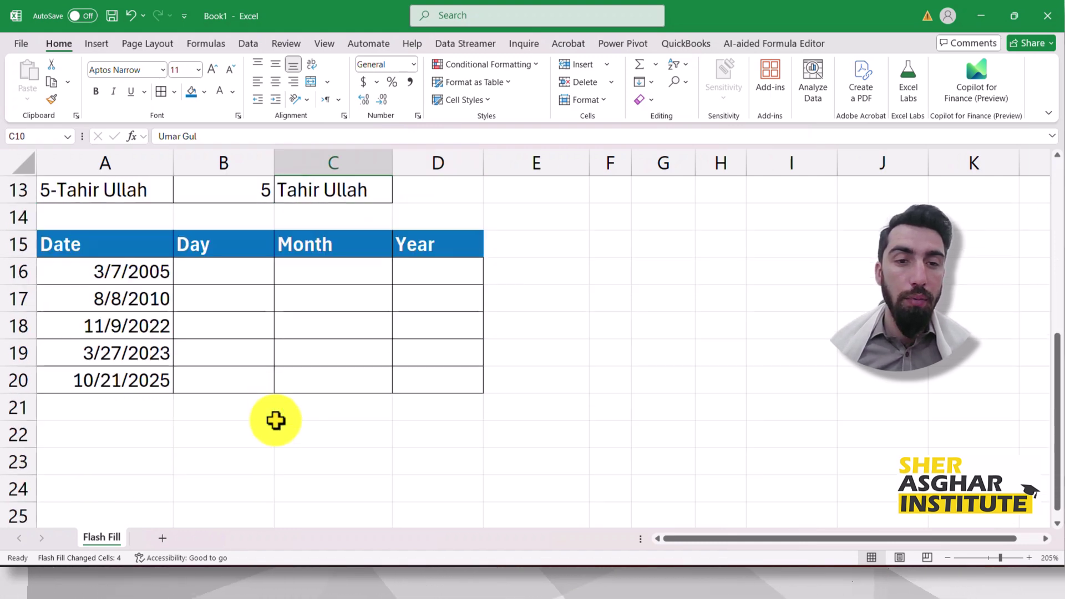
click(220, 273)
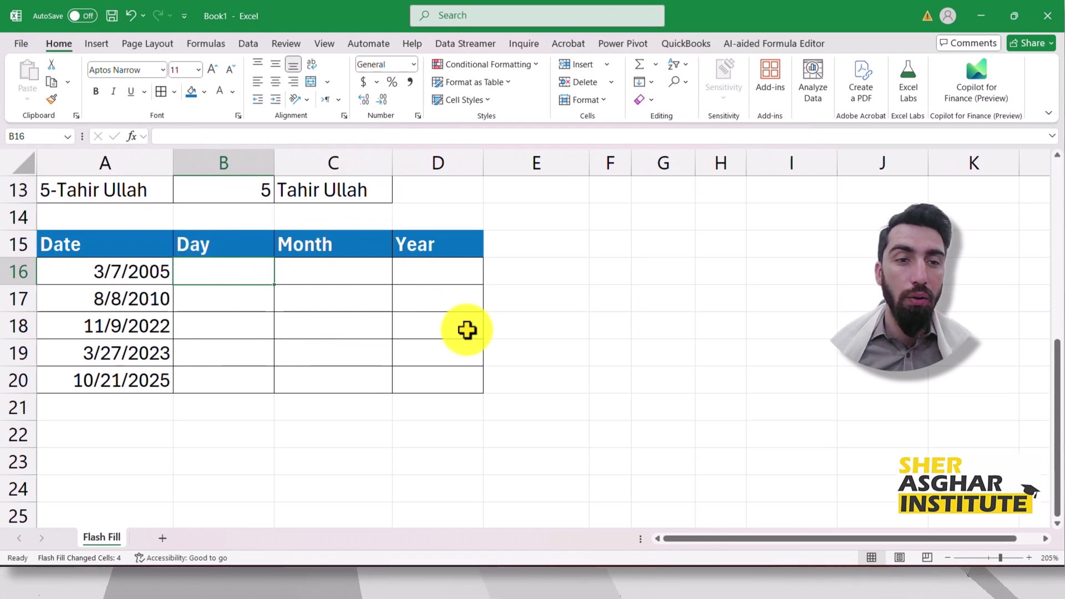
click(253, 323)
click(226, 273)
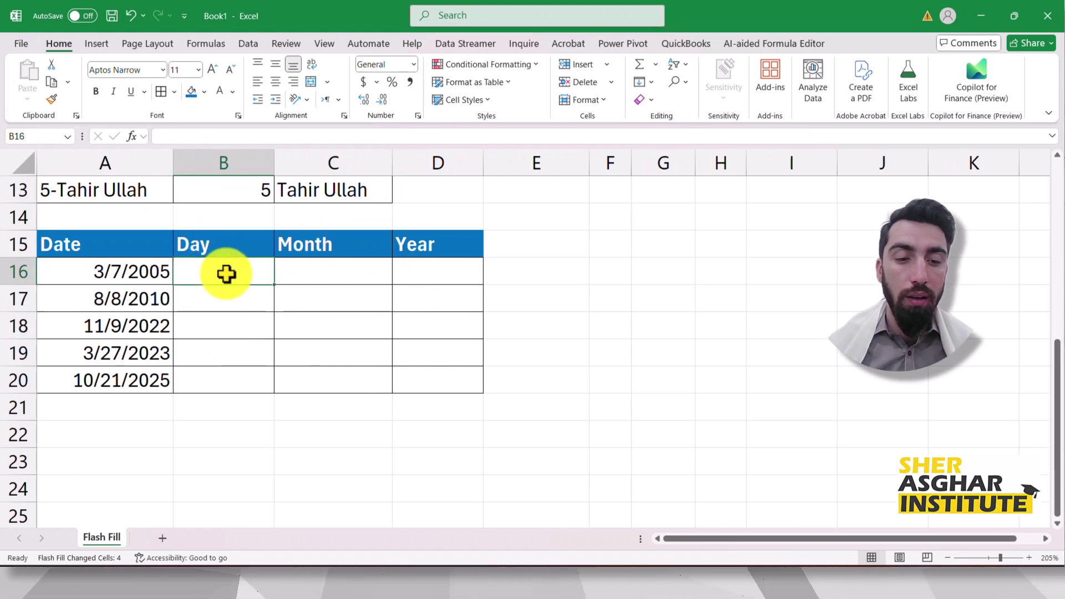
text(3)
key(Return)
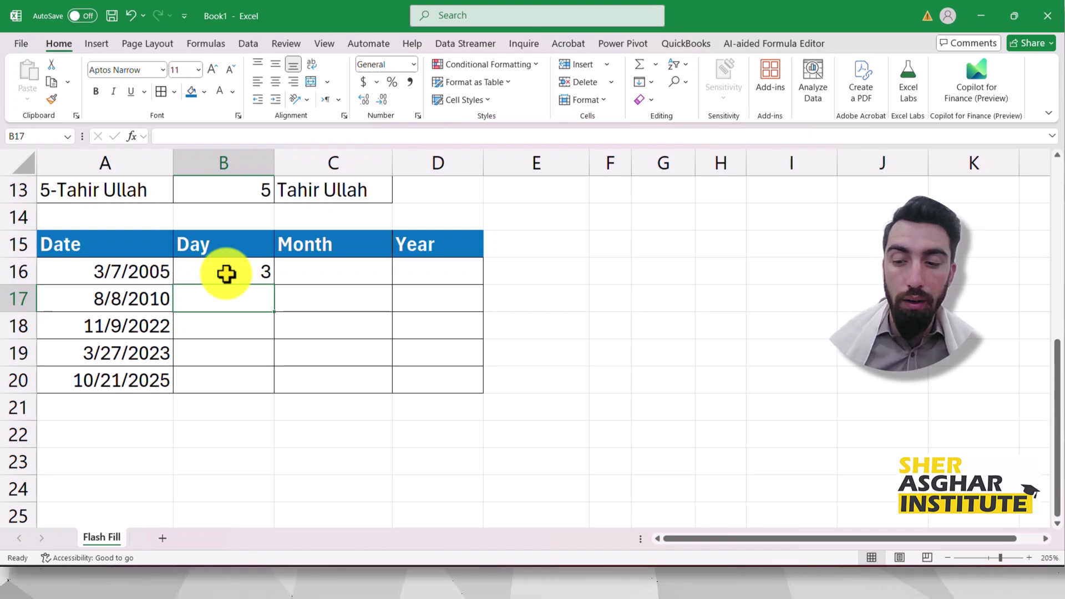
Enter the day numbers 7 in B16 and 8 in B17 for the first two dates
text(7)
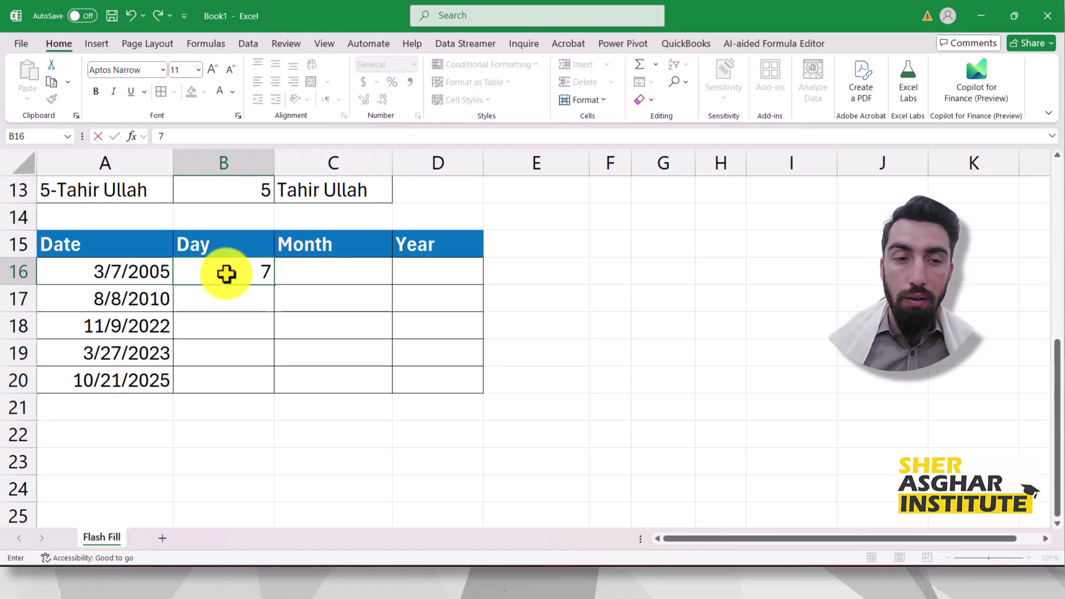
key(Return)
text(8)
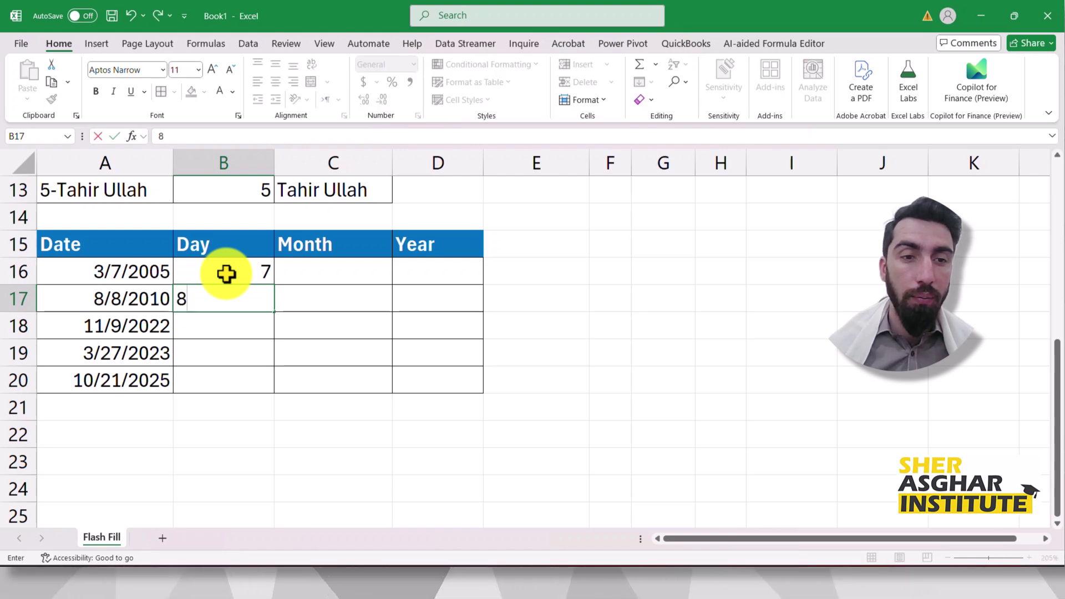
key(Return)
text(9)
key(Return)
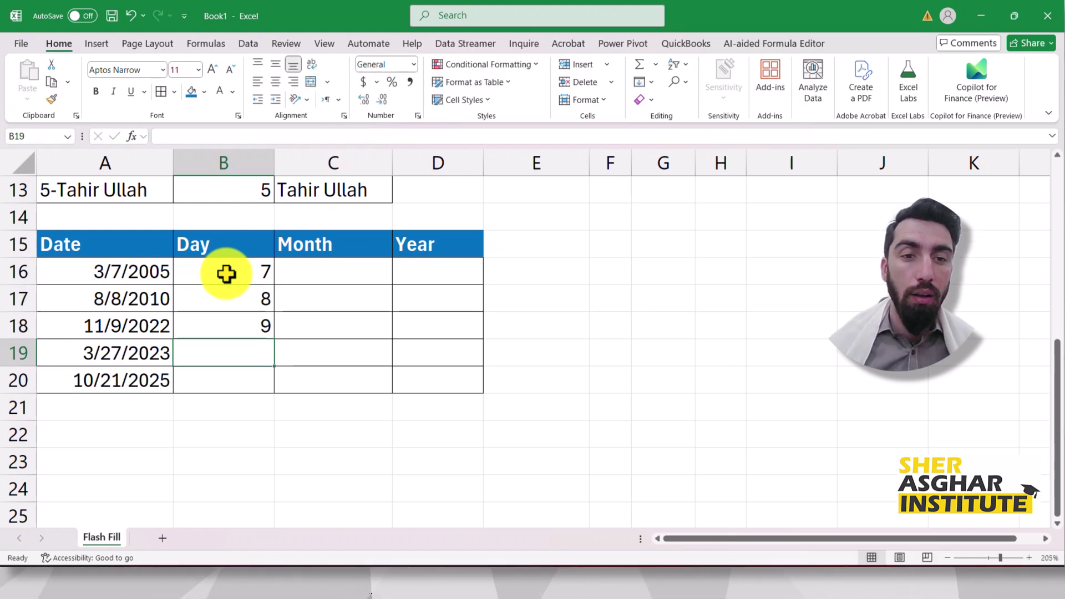
click(258, 324)
key(Delete)
click(312, 305)
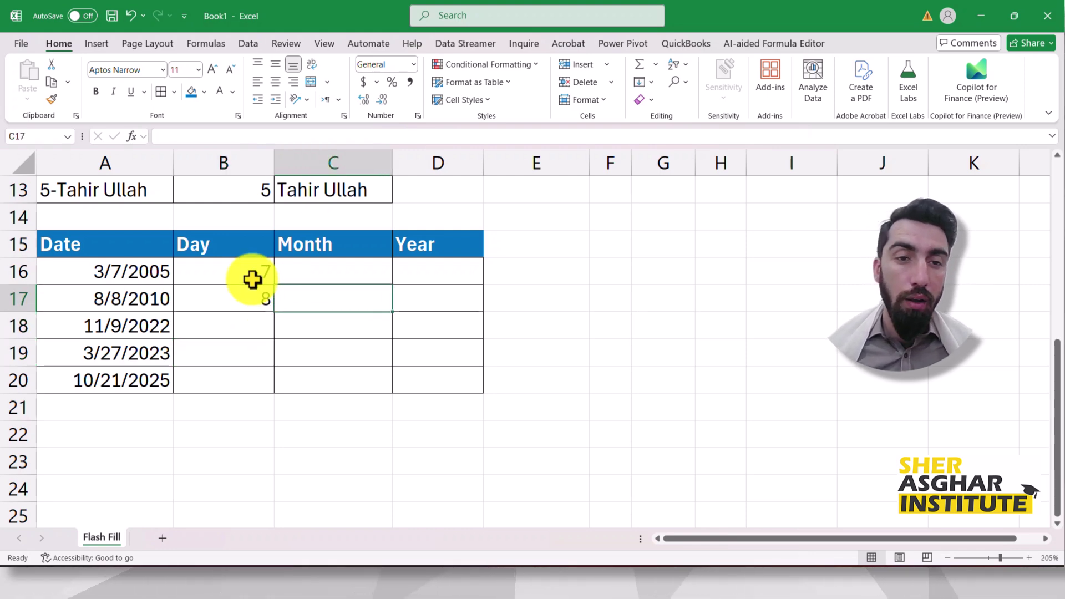
Flash Fill the Day column over B16:B20 from the two example days
drag(252, 274, 238, 380)
click(644, 82)
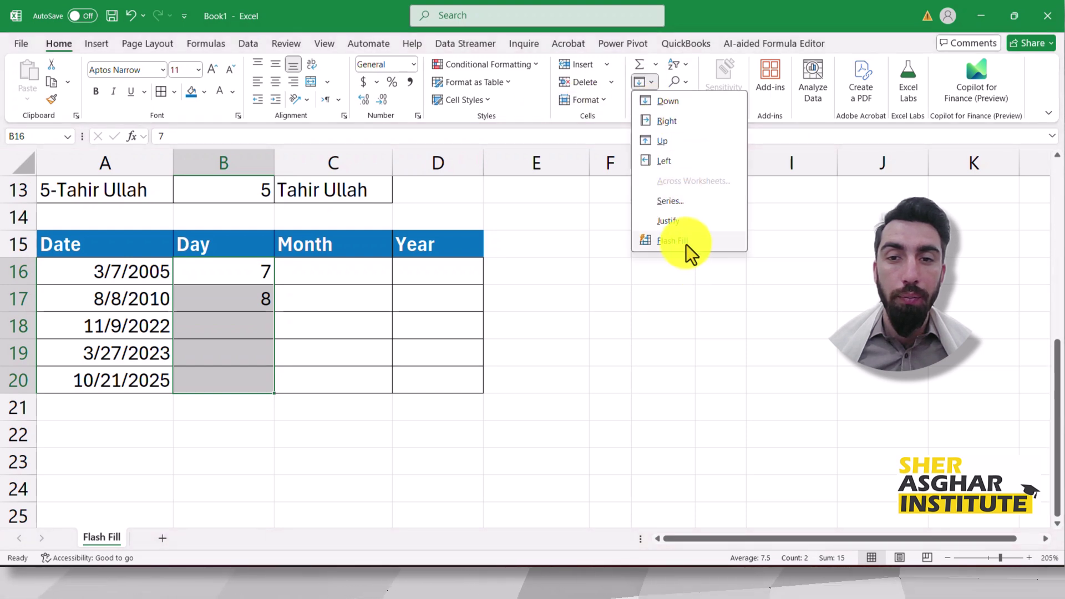
click(687, 245)
click(345, 317)
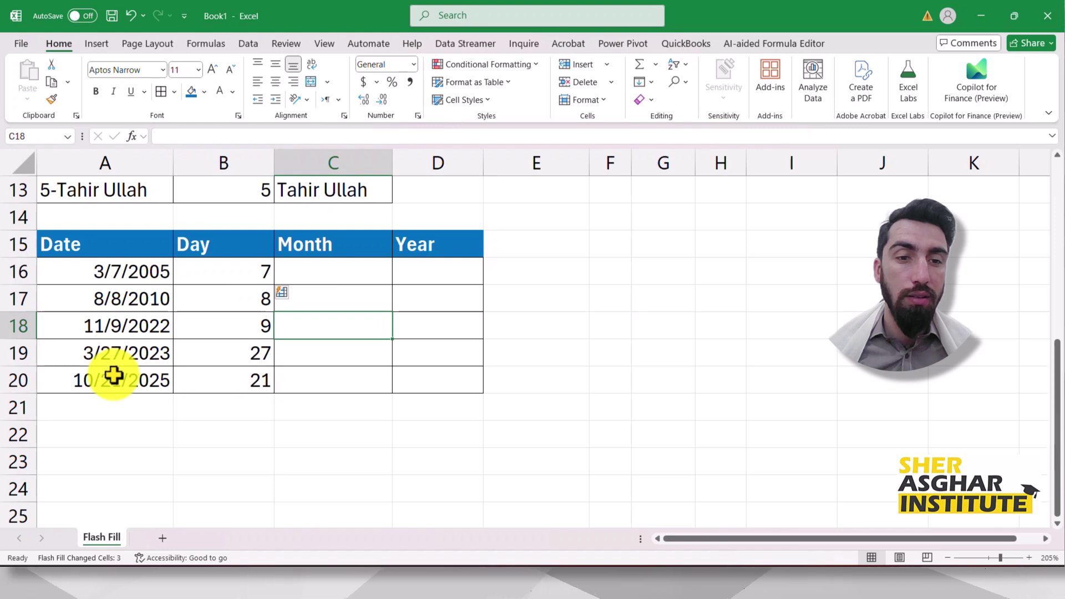
Flash Fill the Month column over C16:C20, entering 3 in C16 and 8 in C17 as the example months
click(353, 277)
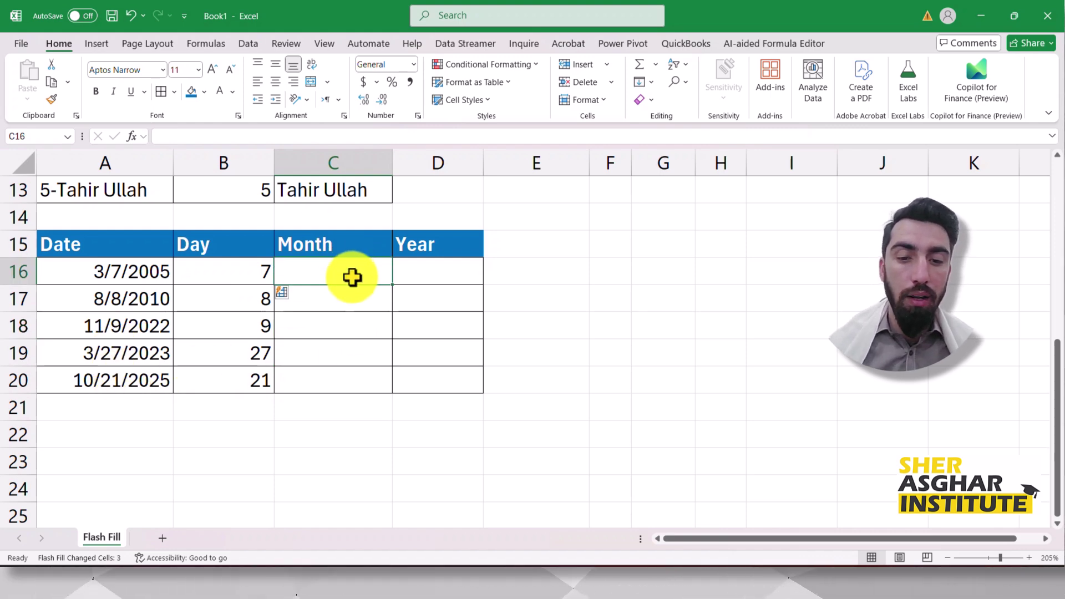
text(3)
key(Return)
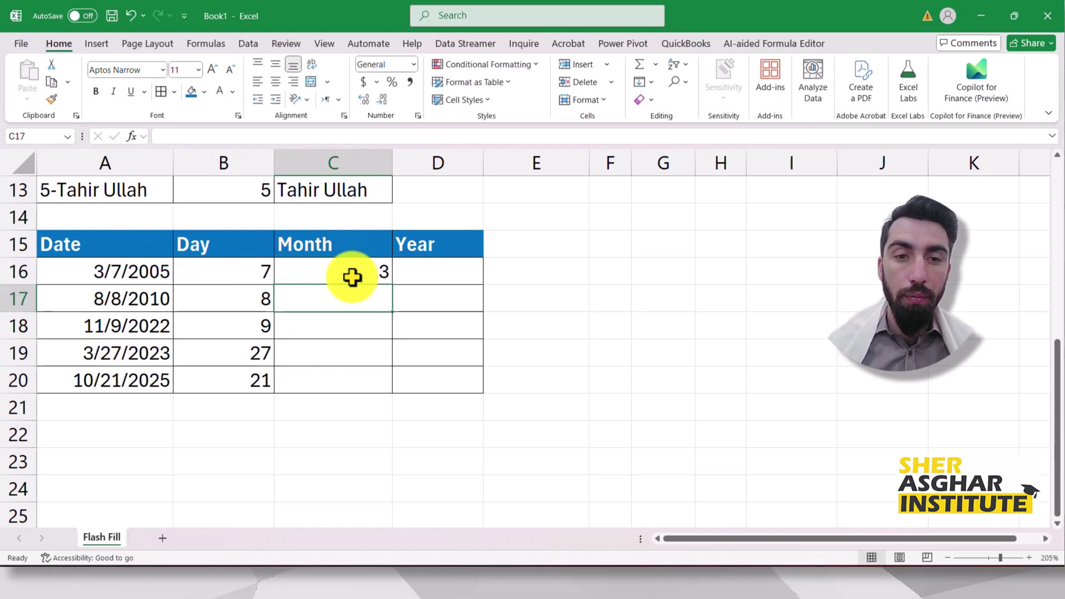
text(8)
key(Return)
drag(353, 277, 354, 384)
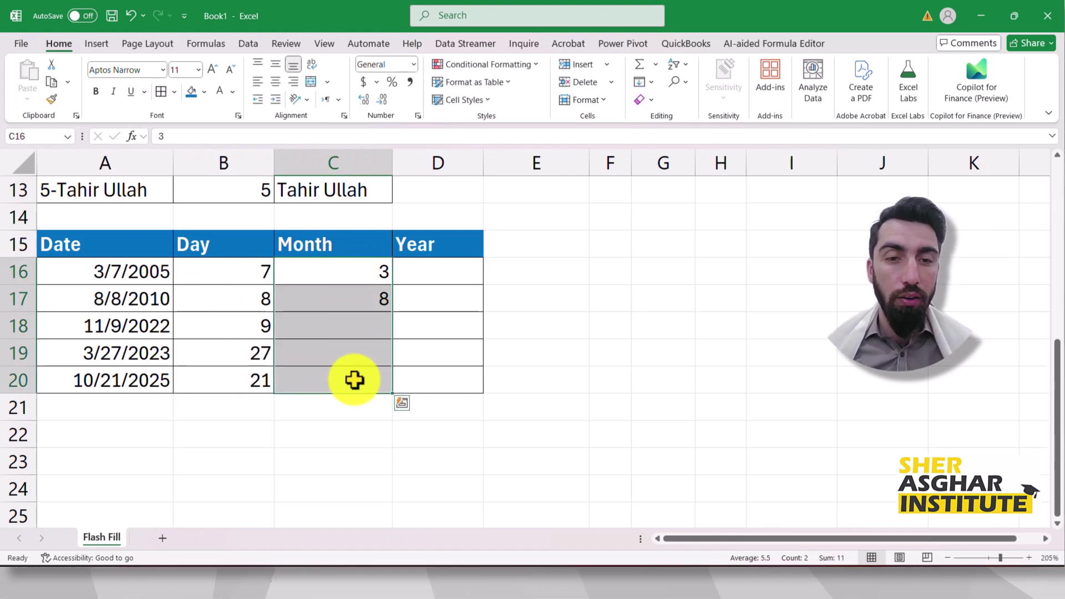
click(423, 352)
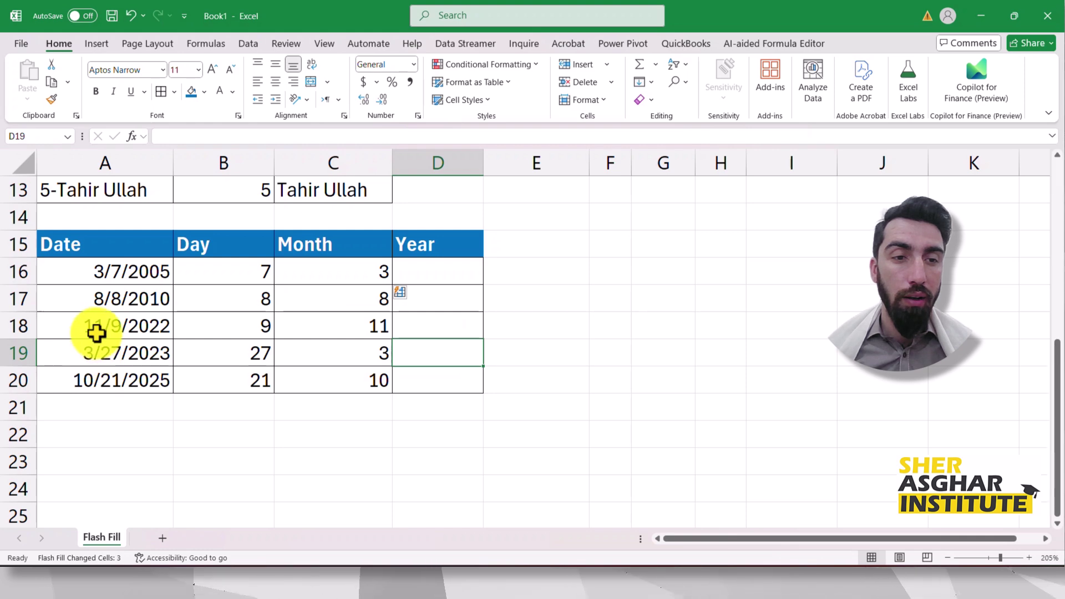
Try to Flash Fill the Year column over D16:D20 from the single example 2025 in D16
click(450, 268)
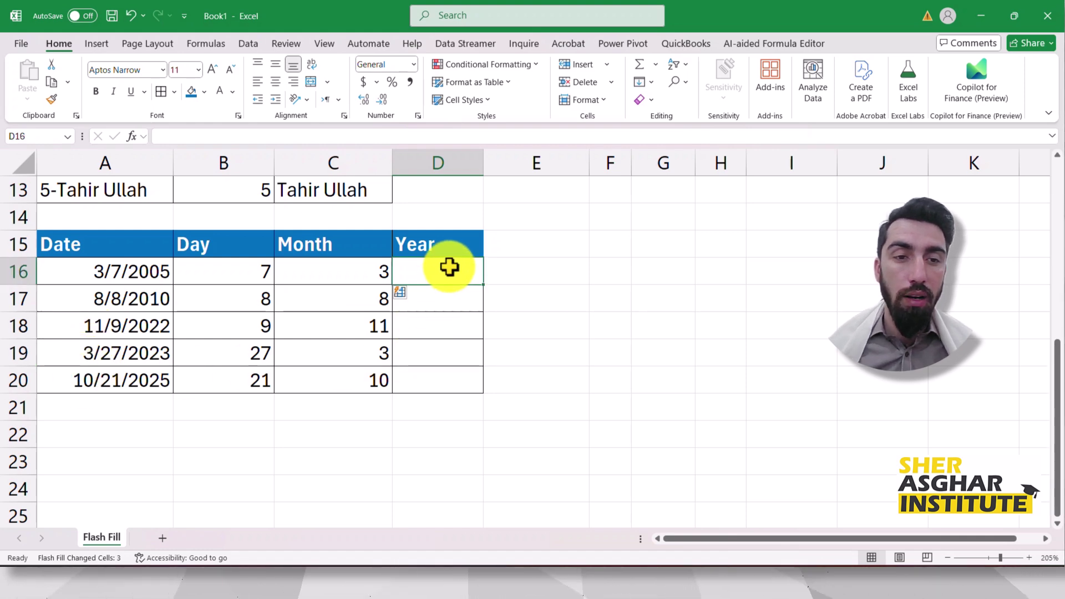
text(2025)
key(Return)
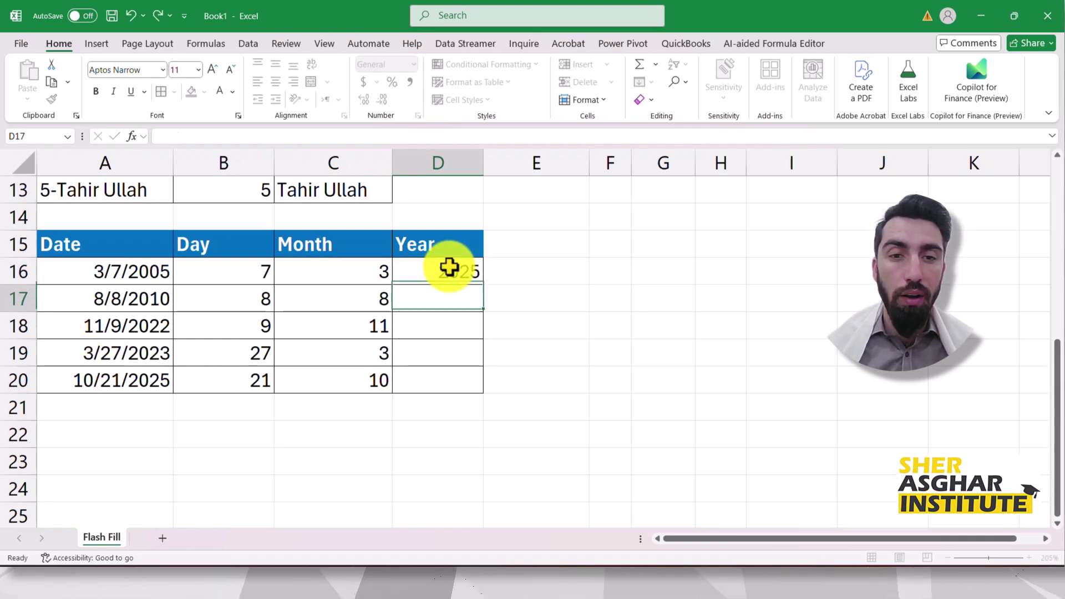
drag(450, 269, 451, 375)
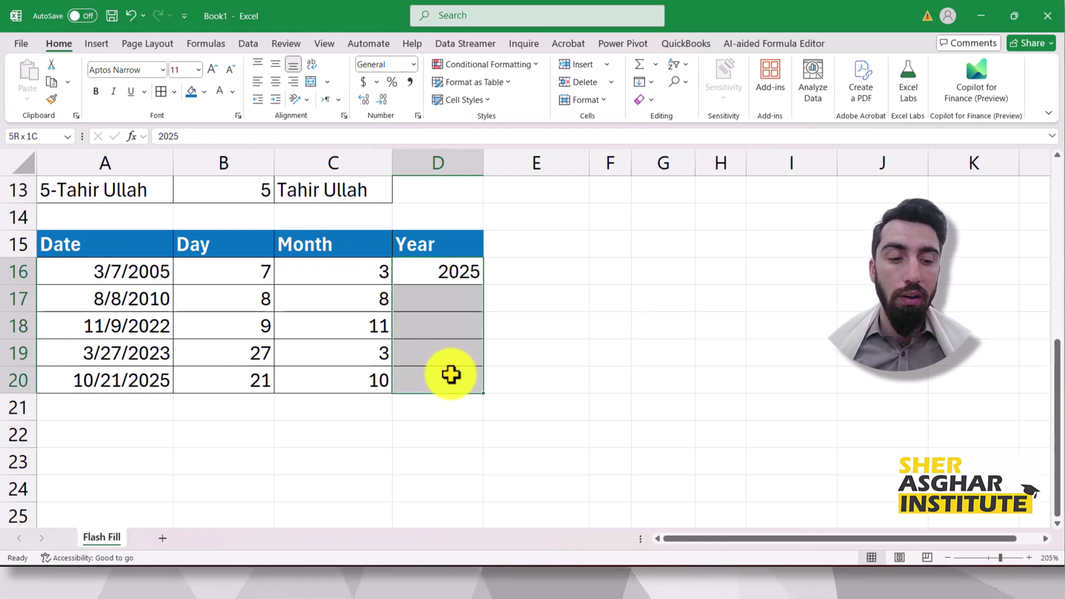
click(492, 343)
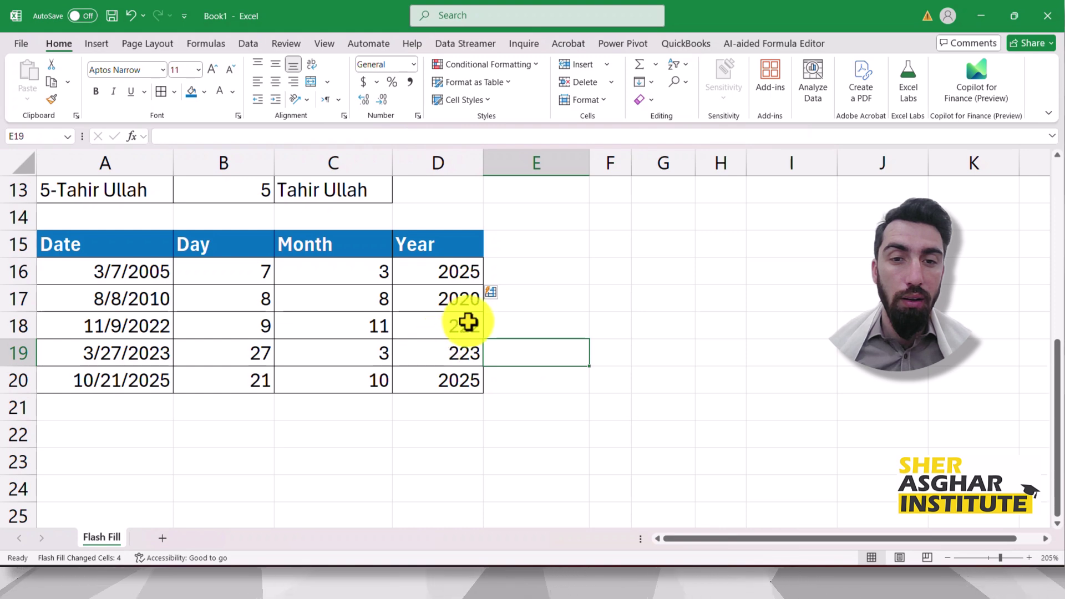
Clear the filled years from D17:D20
drag(461, 300, 463, 375)
key(Delete)
click(550, 323)
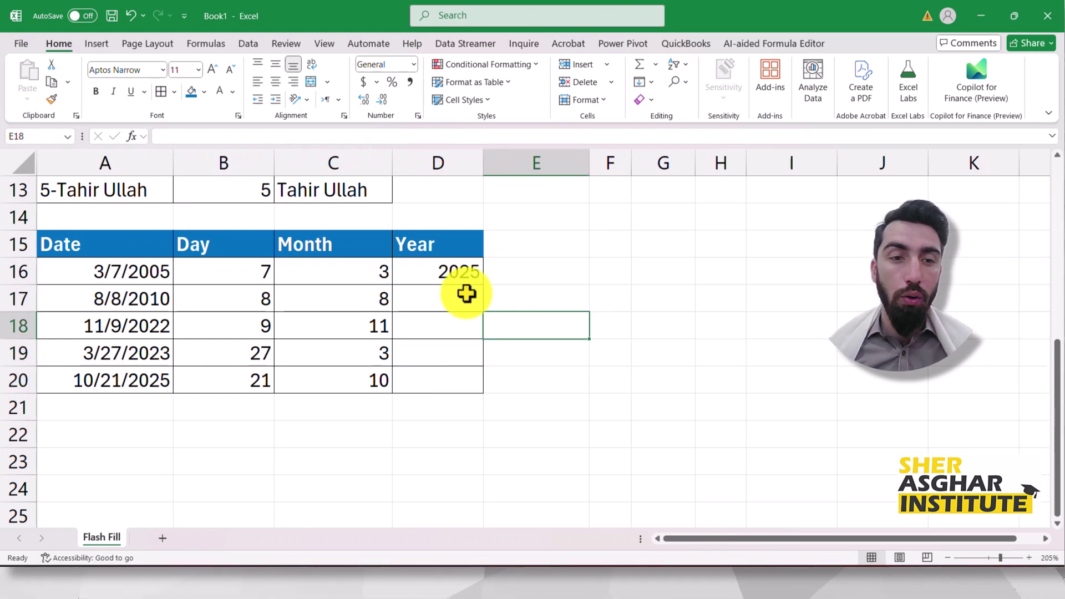
Enter 2010 in D17 as the example year for the second date
click(465, 297)
text(2)
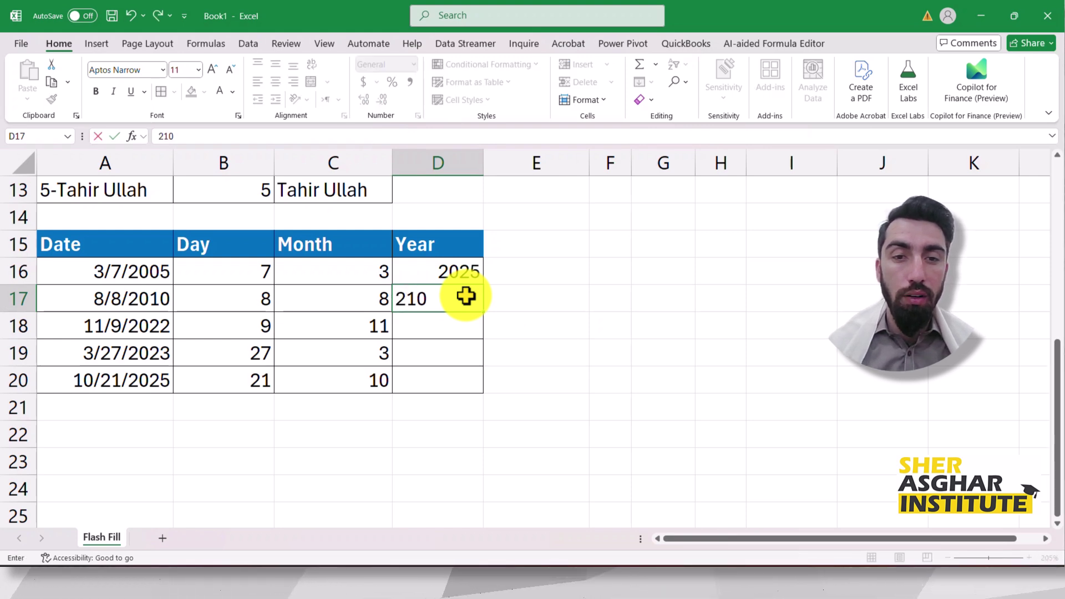
text(010)
key(Return)
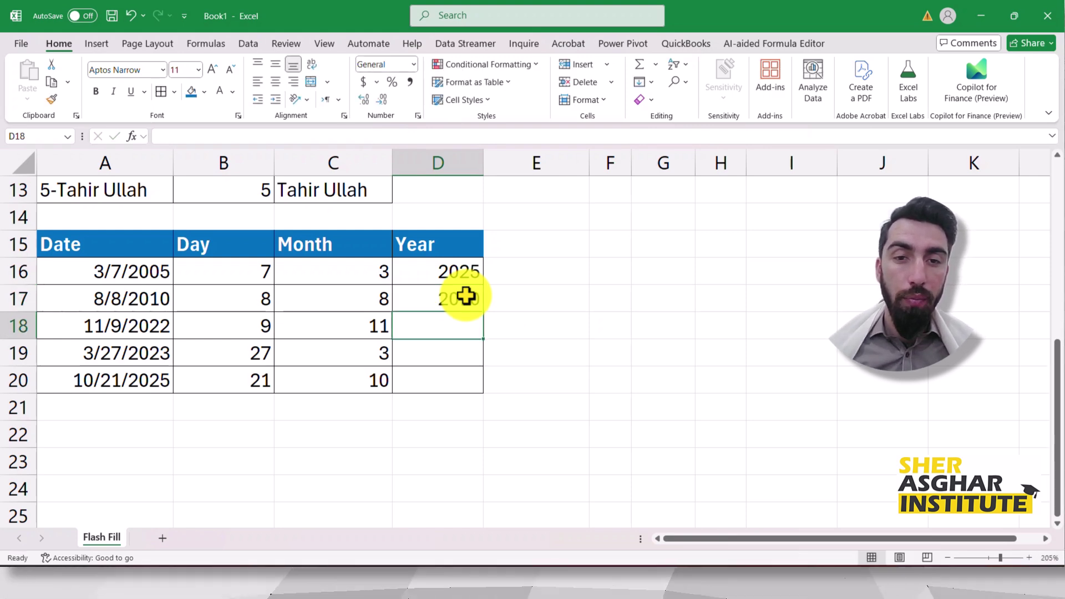
Try to Flash Fill the Year column over D16:D20 from the two entered example years
drag(451, 280, 452, 387)
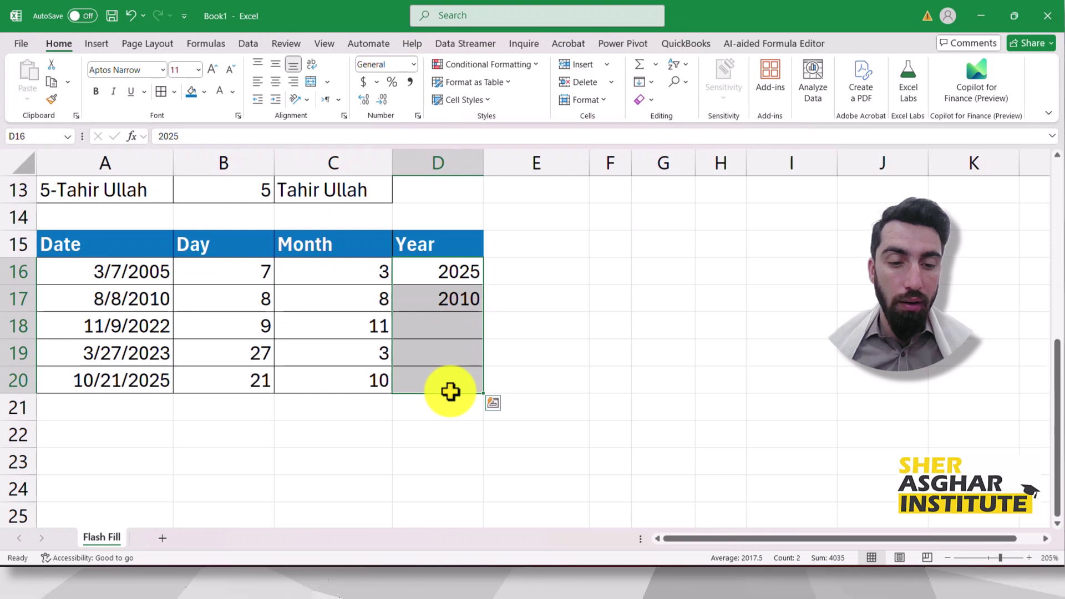
key(ctrl+e)
click(536, 332)
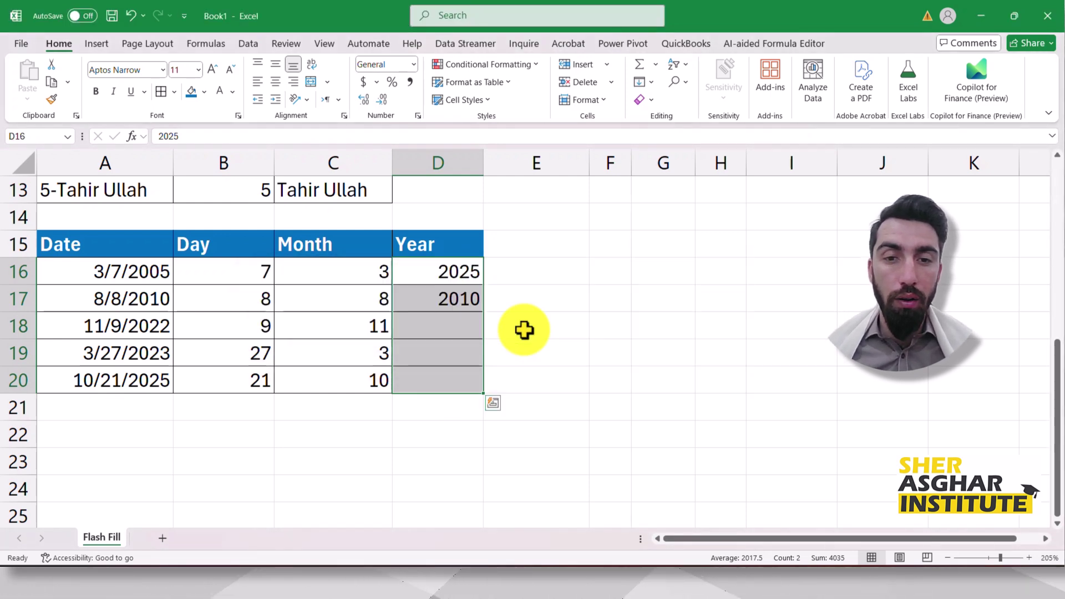
click(489, 315)
click(458, 280)
drag(458, 288, 456, 379)
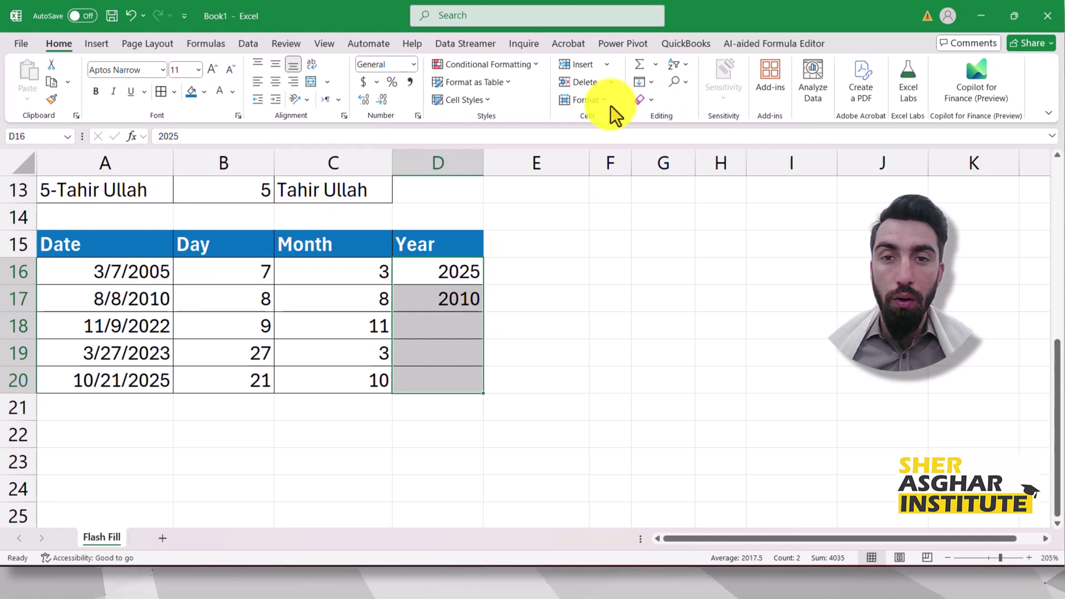
click(644, 83)
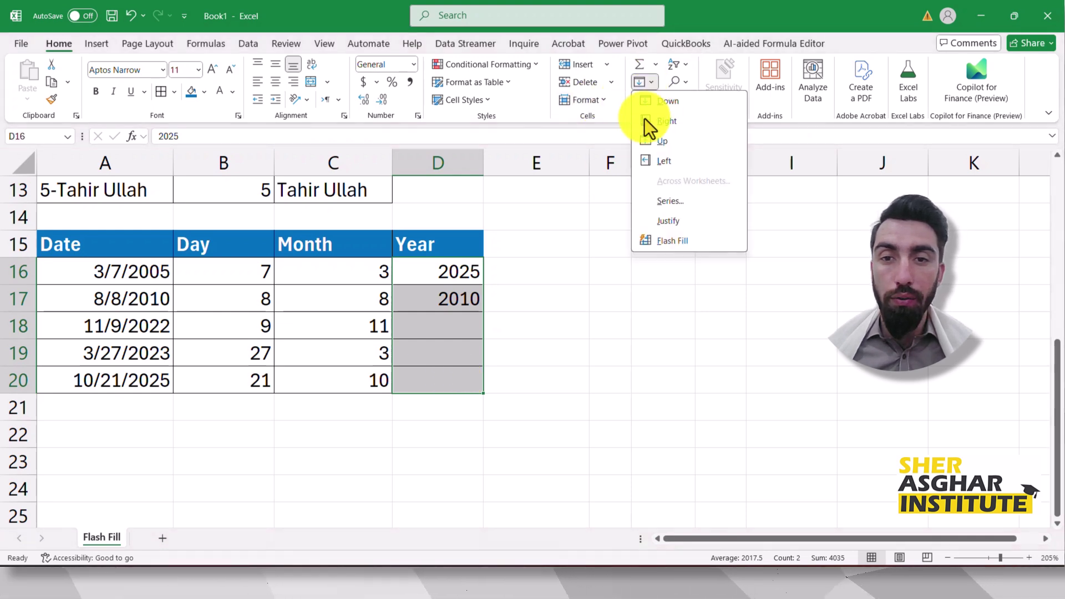
click(669, 241)
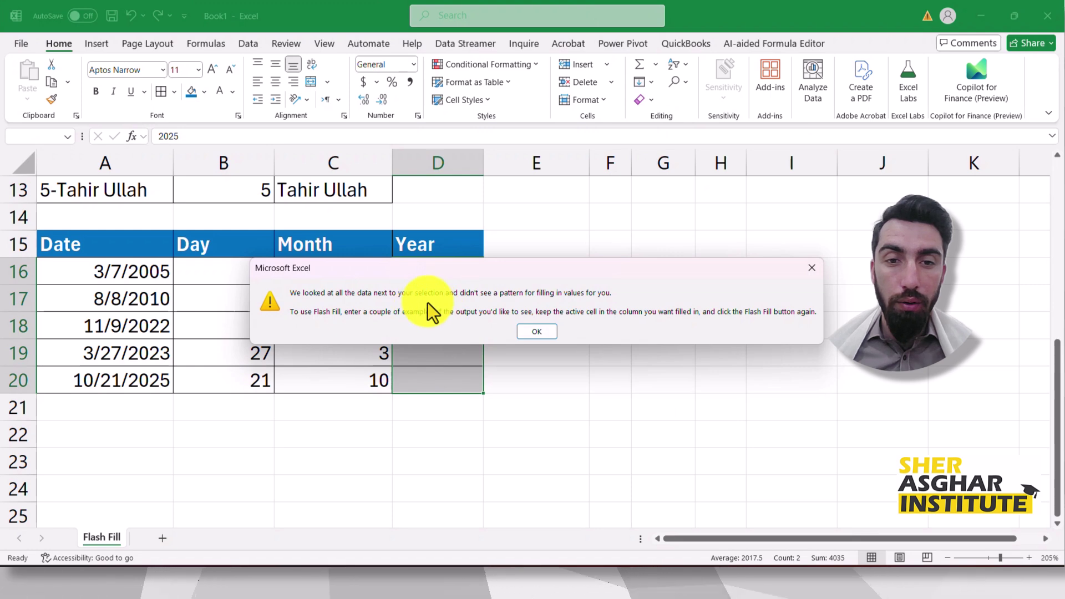
click(541, 331)
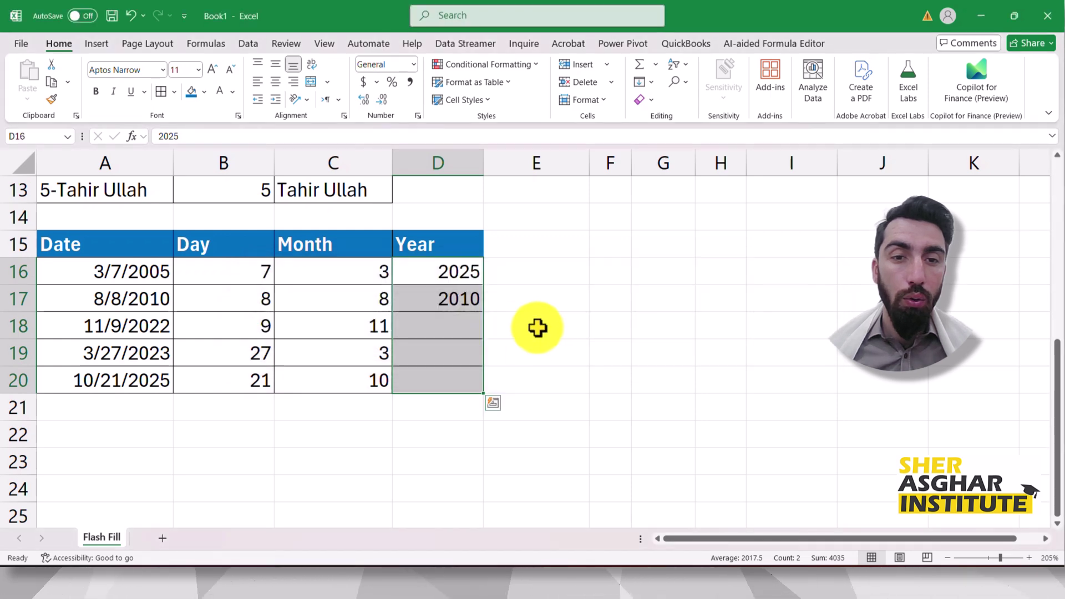
Correct the first example year in D16 to 2005 to match its date
click(453, 275)
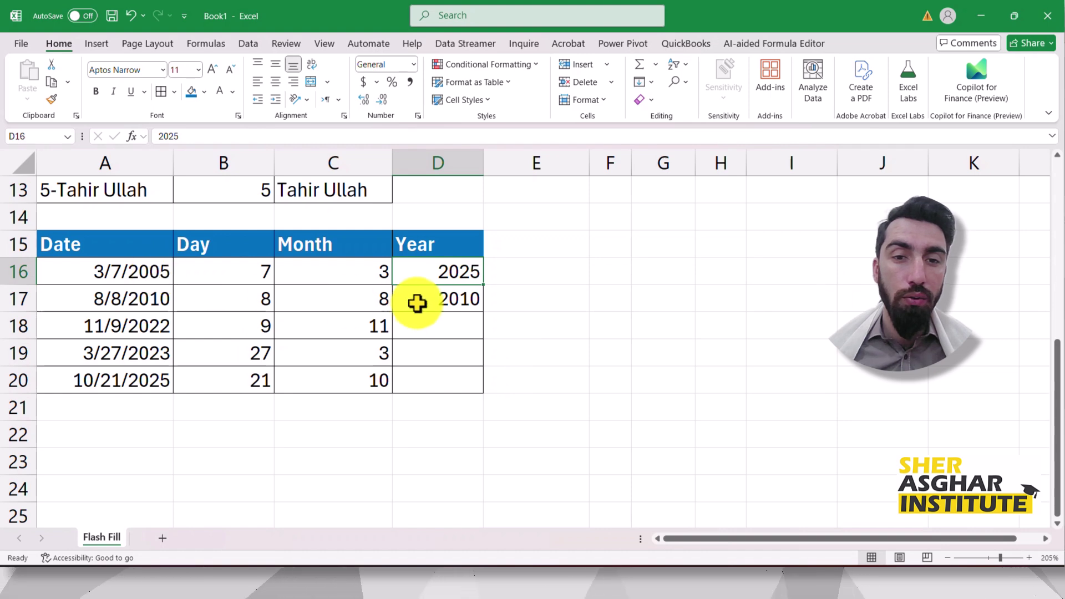
double_click(466, 273)
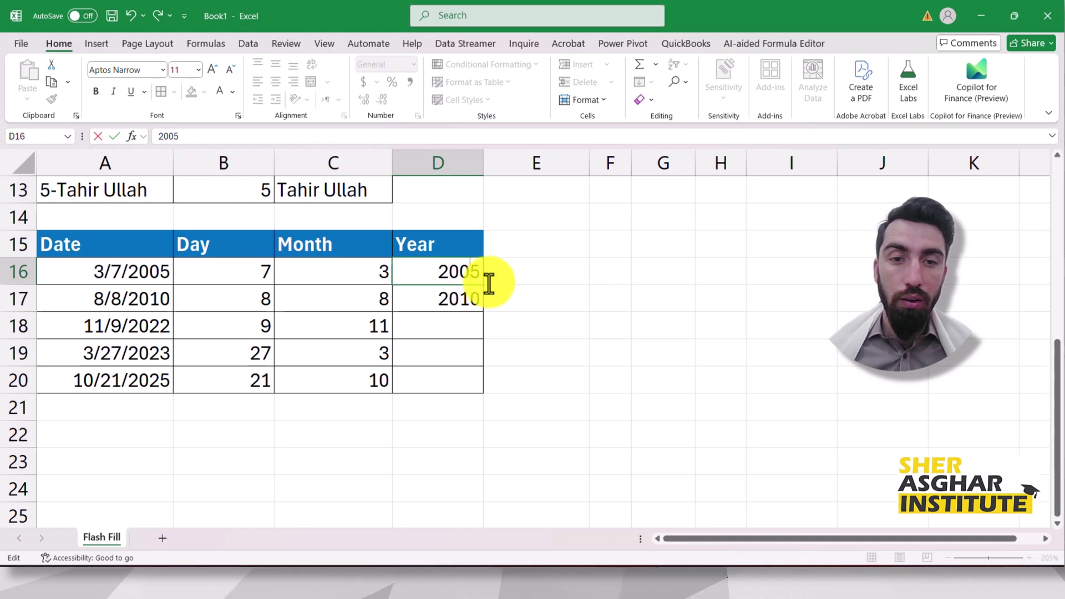
click(507, 291)
Flash Fill the Year column over D16:D20 using the corrected example years
drag(451, 277, 441, 373)
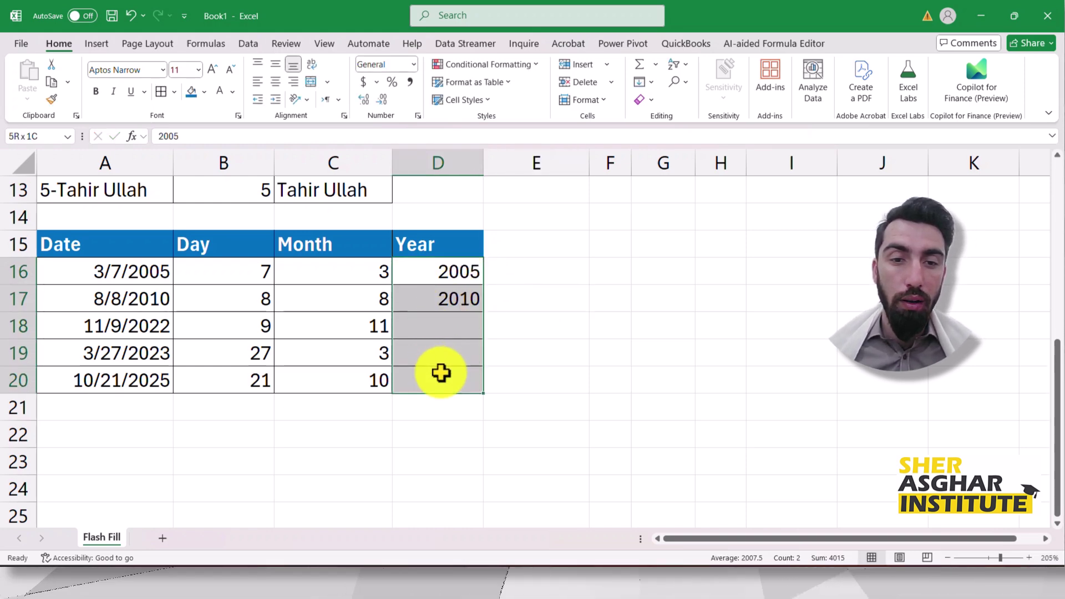
key(ctrl+e)
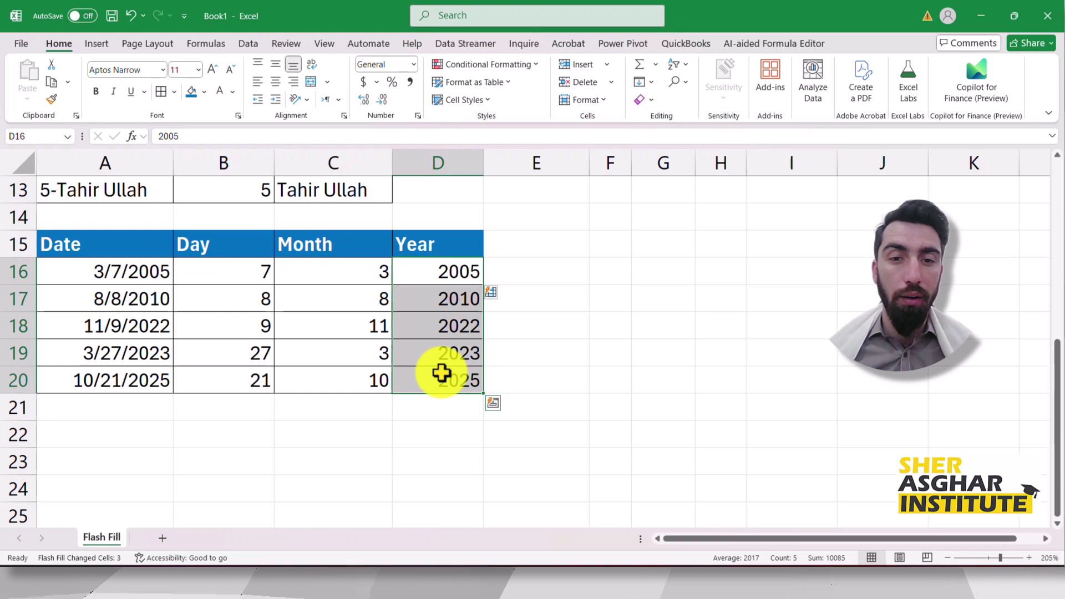
click(346, 314)
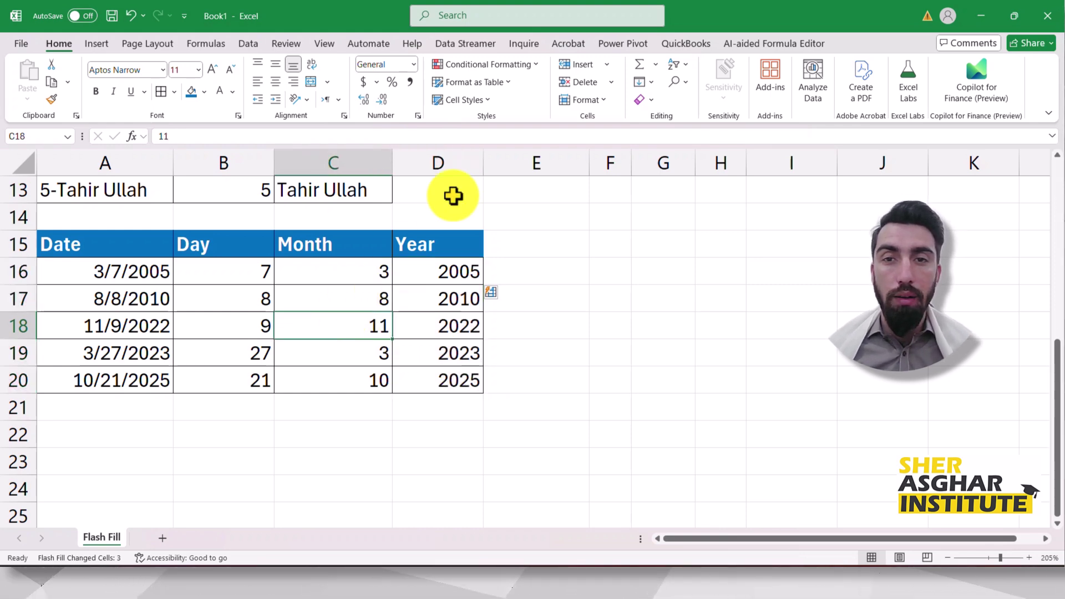
click(648, 81)
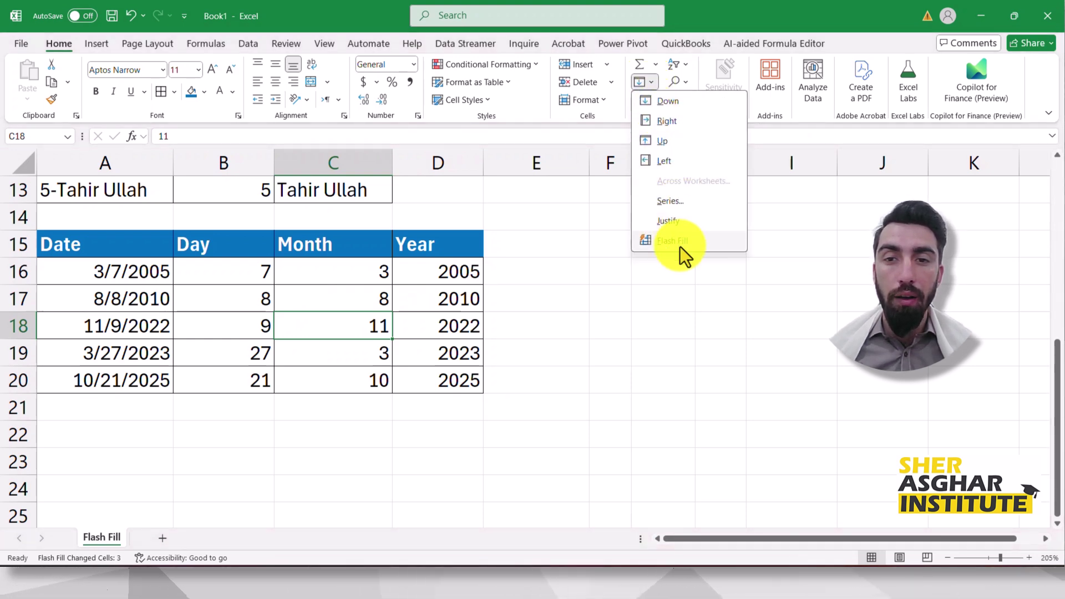